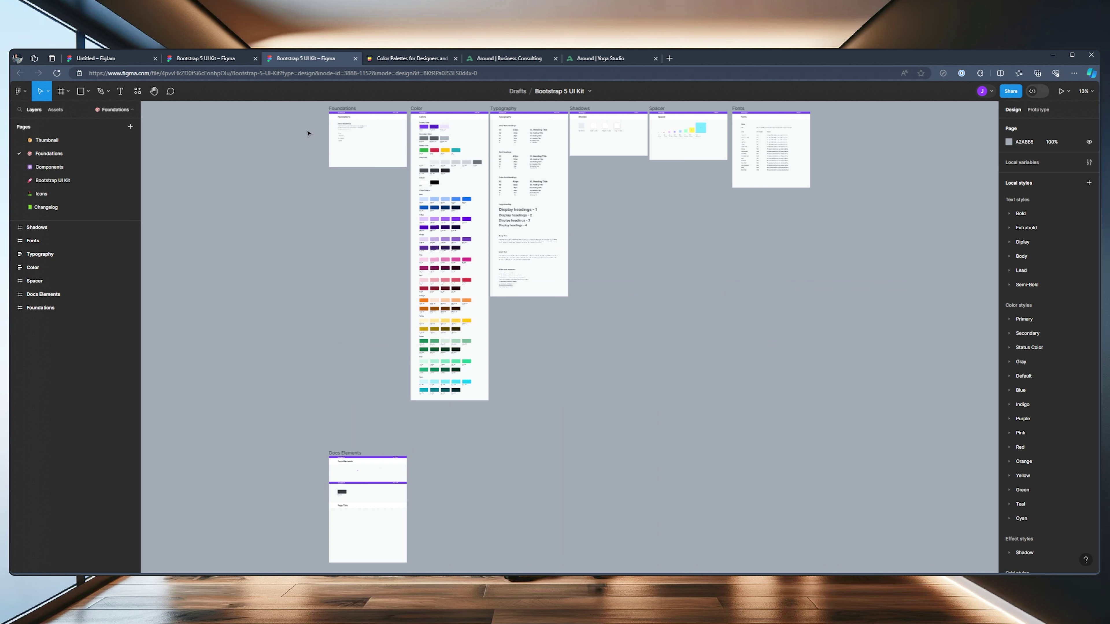
{"action": "scroll", "coordinate": [419, 343], "scroll_direction": "up", "scroll_amount": 4}
{"action": "scroll", "coordinate": [419, 342], "scroll_direction": "up", "scroll_amount": 5, "text": "ctrl"}
{"action": "scroll", "coordinate": [441, 124], "scroll_direction": "down", "scroll_amount": 2}
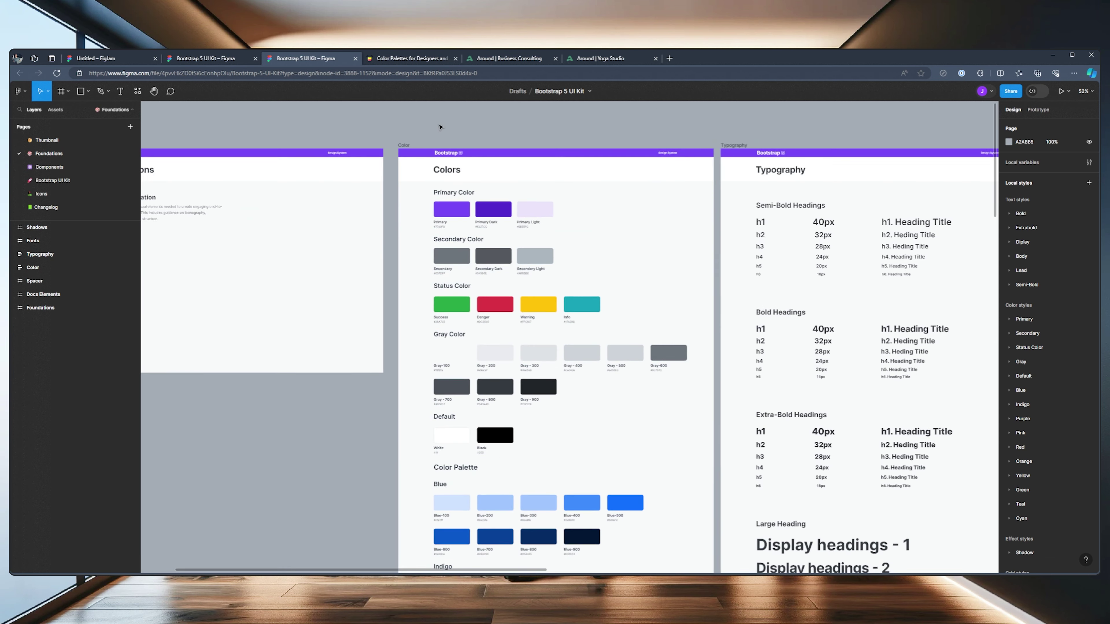
{"action": "scroll", "coordinate": [441, 123], "scroll_direction": "up", "scroll_amount": 2, "text": "ctrl"}
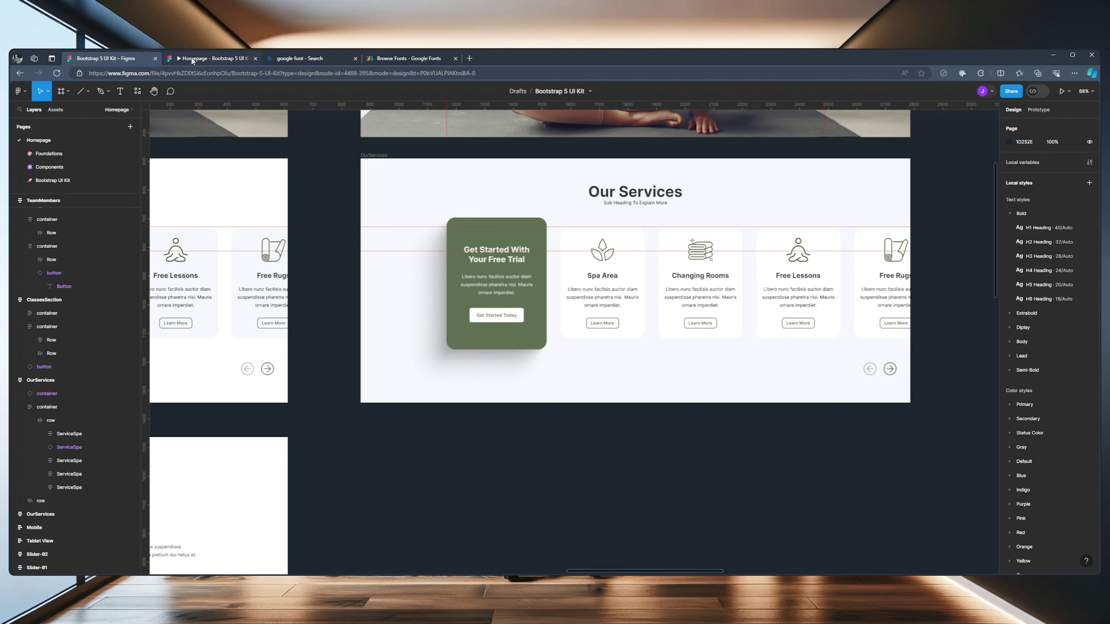
{"action": "left_click", "coordinate": [192, 60]}
{"action": "left_click", "coordinate": [104, 58]}
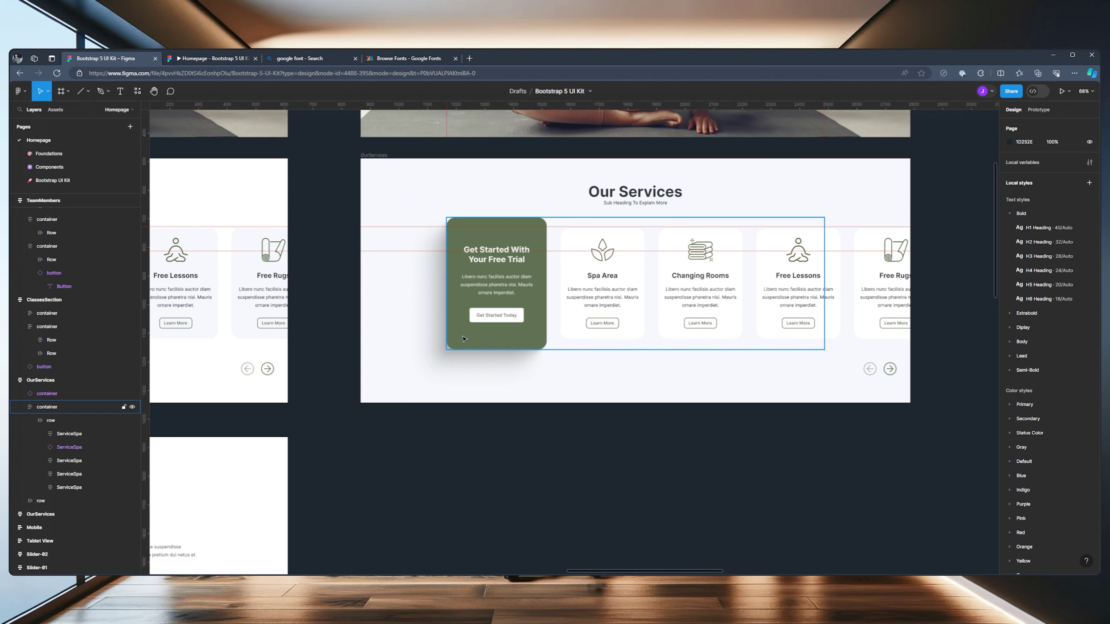
{"action": "scroll", "coordinate": [651, 355], "scroll_direction": "down", "scroll_amount": 3}
{"action": "scroll", "coordinate": [650, 356], "scroll_direction": "down", "scroll_amount": 3}
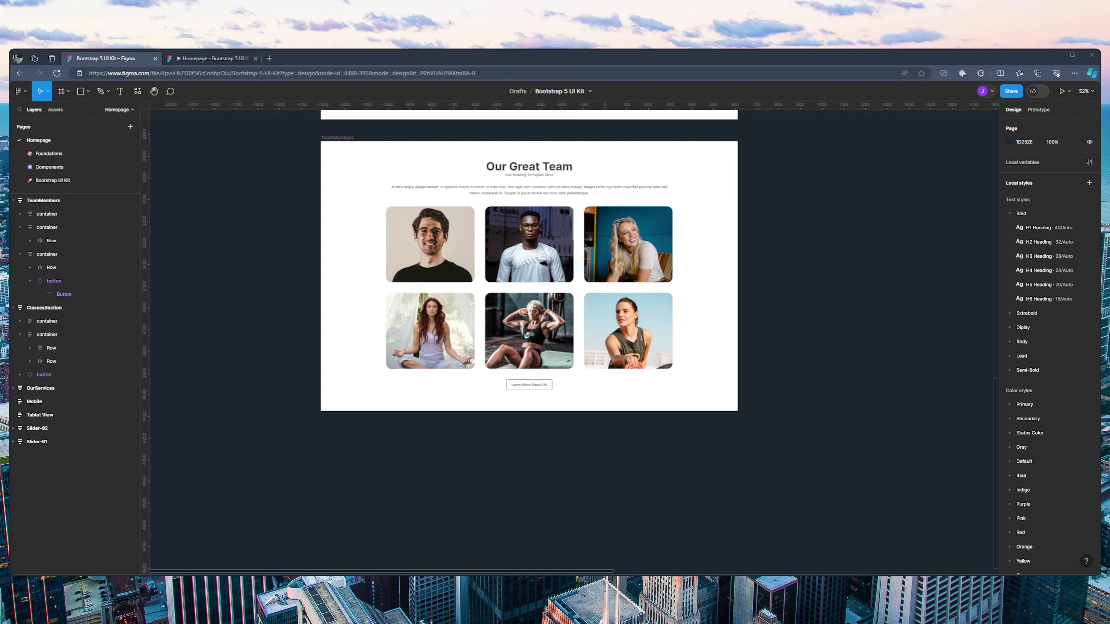
- Draw a new frame about 282 high directly below the TeamMembers section and set its width to 1920
{"action": "key", "text": "f"}
{"action": "left_click_drag", "start_coordinate": [322, 424], "coordinate": [735, 485]}
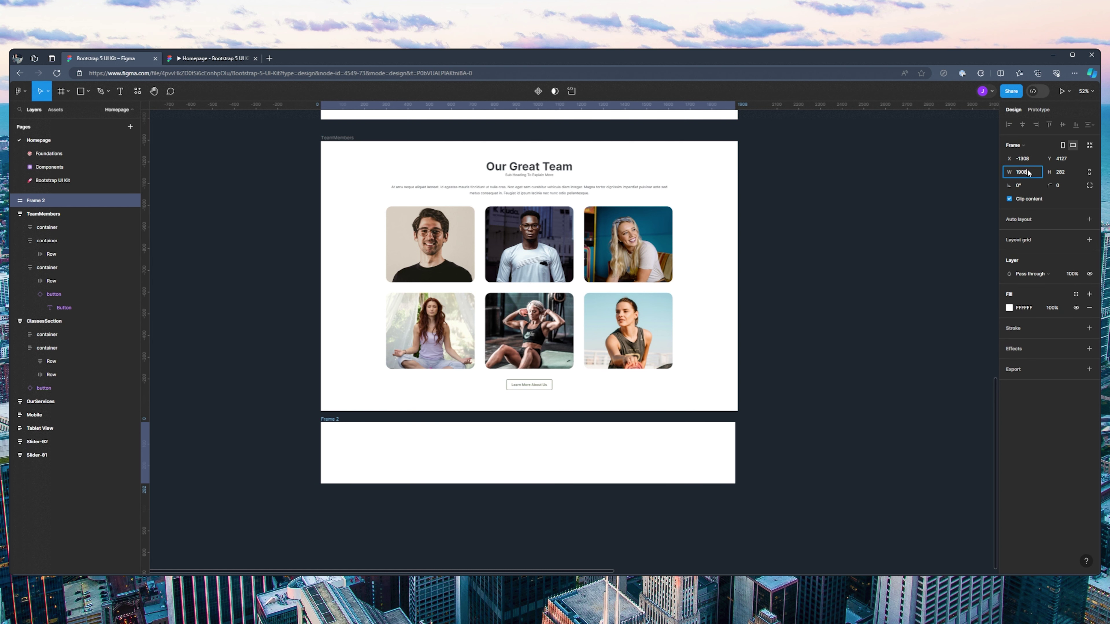
{"action": "type", "text": "1"}
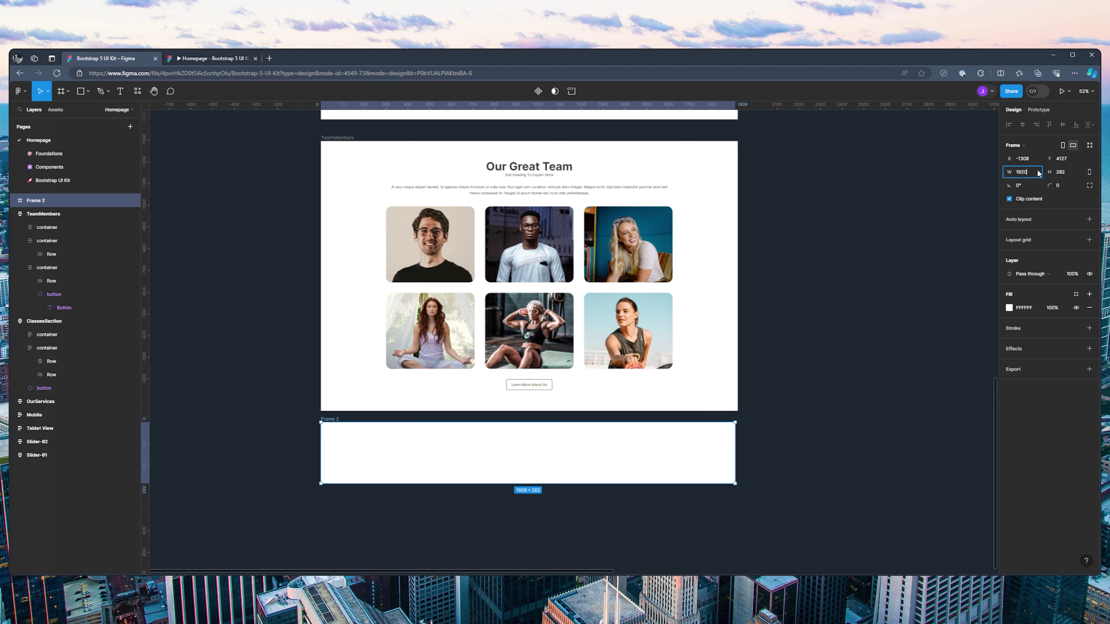
{"action": "type", "text": "920"}
{"action": "key", "text": "Return"}
- Add auto layout with a fixed width to the new frame and move it slightly down, to about Y 4175
{"action": "left_click", "coordinate": [1088, 220]}
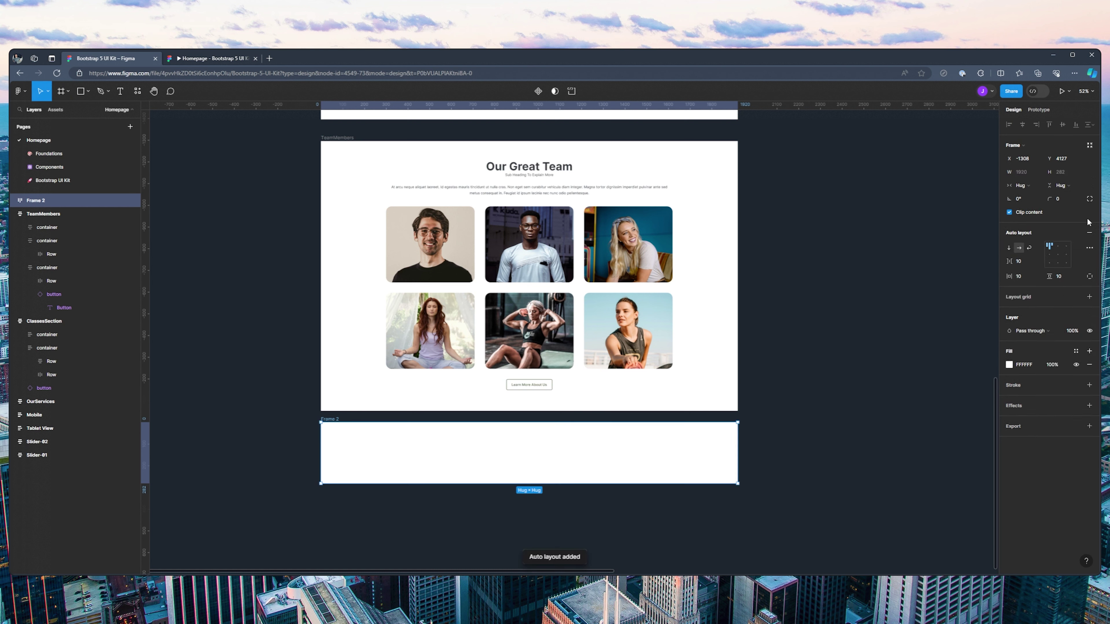
{"action": "left_click", "coordinate": [1029, 187]}
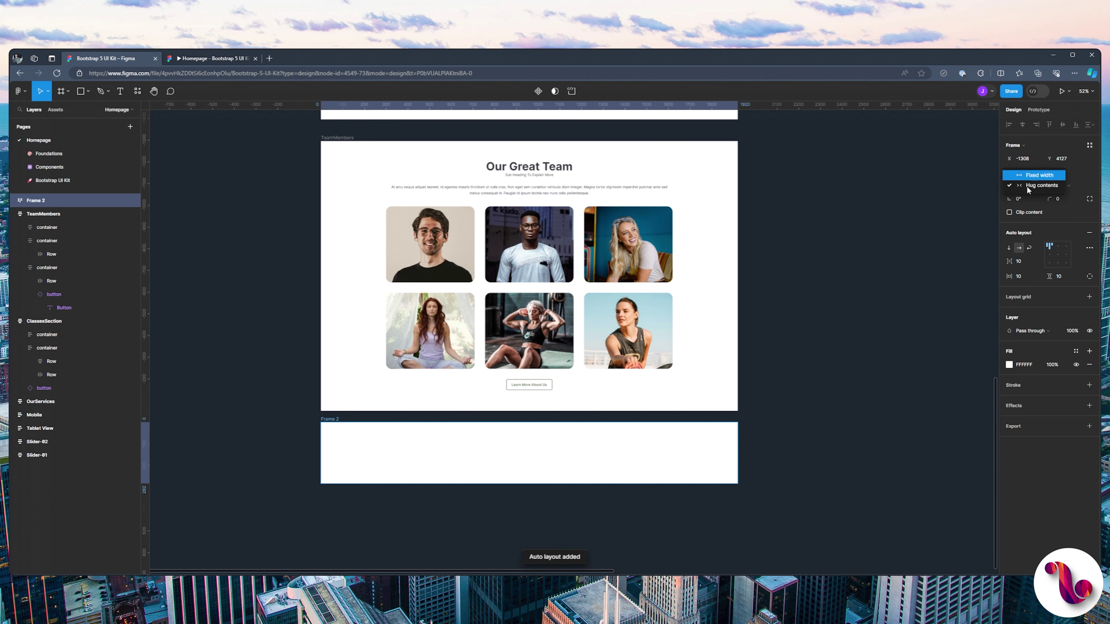
{"action": "left_click", "coordinate": [1029, 177]}
{"action": "left_click_drag", "start_coordinate": [329, 421], "coordinate": [331, 432]}
{"action": "key", "text": "Escape"}
{"action": "scroll", "coordinate": [326, 438], "scroll_direction": "up", "scroll_amount": 1}
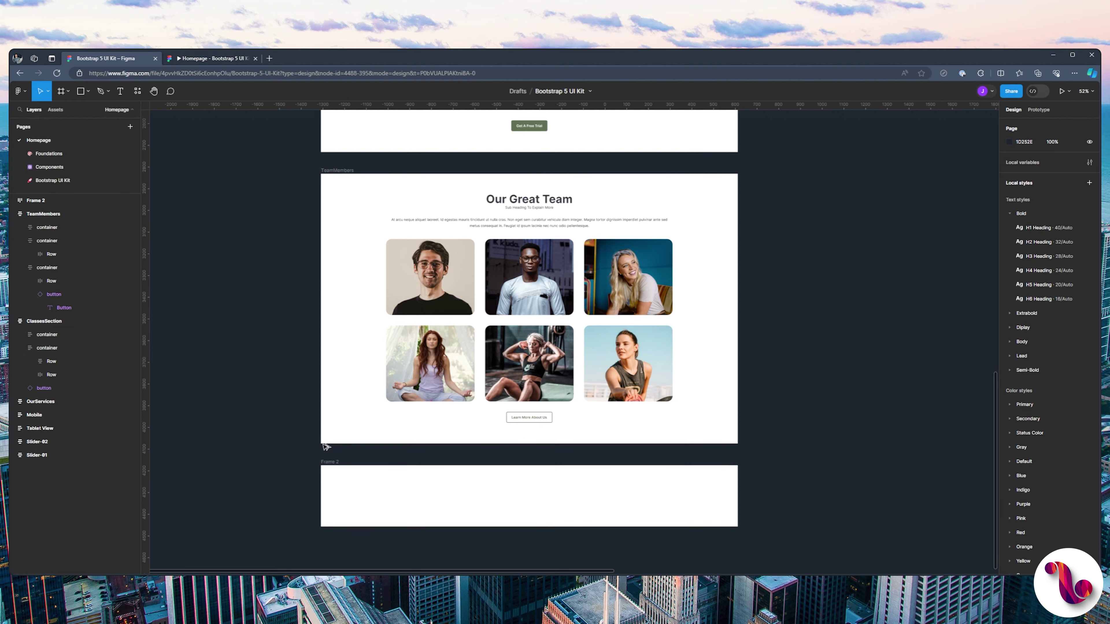
- Rename the new frame below the TeamMembers section as "CTA - Call To Action"
{"action": "scroll", "coordinate": [327, 472], "scroll_direction": "up", "scroll_amount": 2}
{"action": "left_click", "coordinate": [327, 461]}
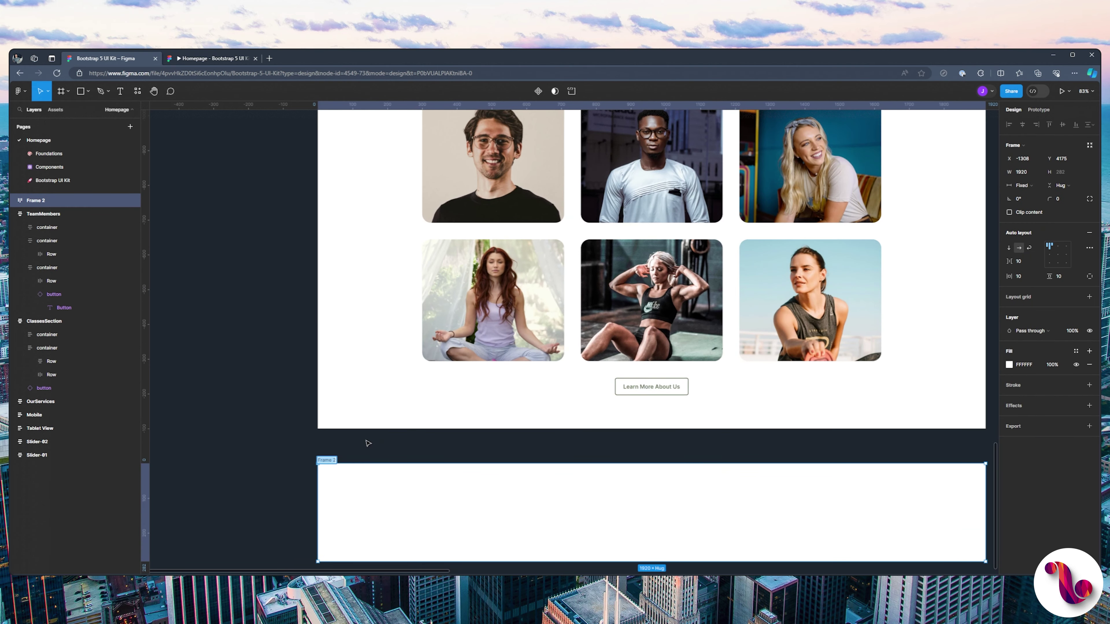
{"action": "type", "text": "ction"}
{"action": "left_click", "coordinate": [226, 432]}
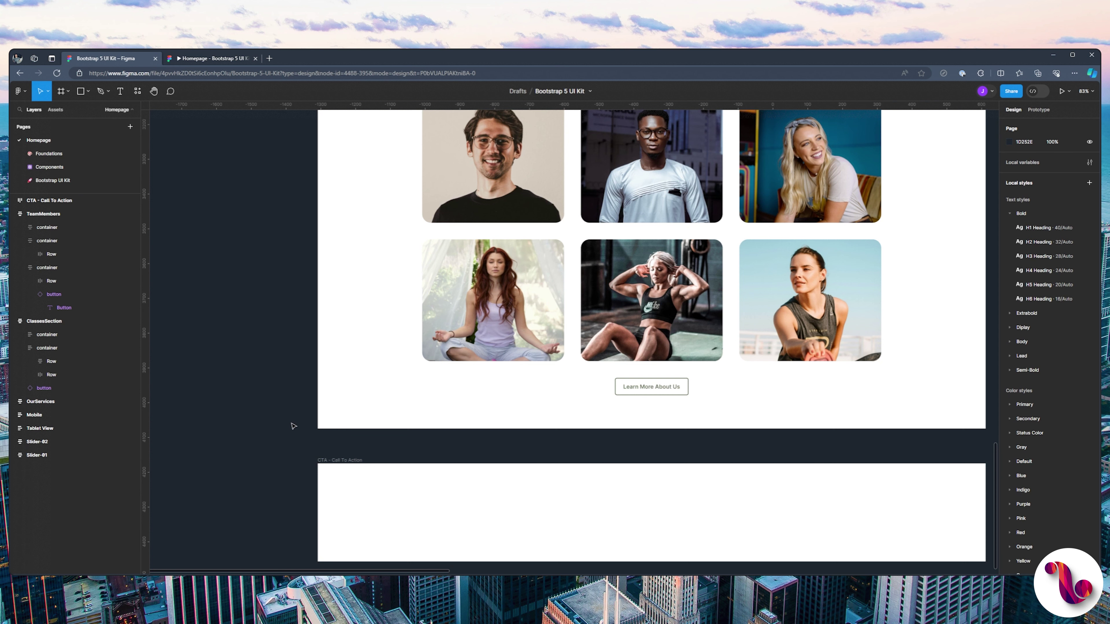
- Review the homepage sections from the hero sliders down to the empty call-to-action frame
{"action": "scroll", "coordinate": [293, 427], "scroll_direction": "down", "scroll_amount": 1}
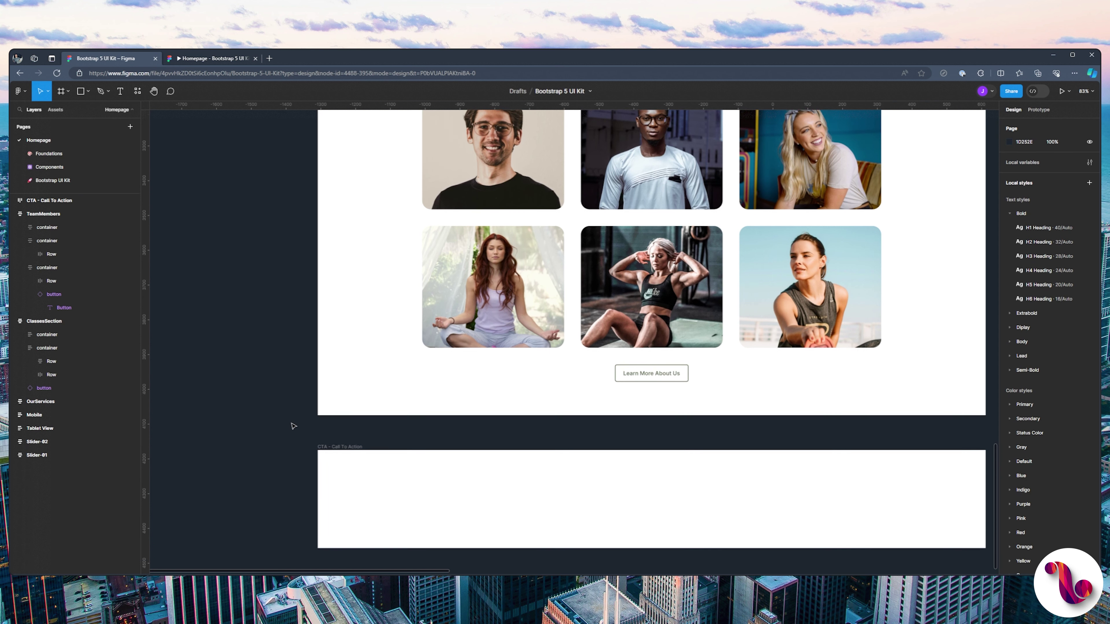
{"action": "scroll", "coordinate": [294, 427], "scroll_direction": "down", "scroll_amount": 3, "text": "ctrl"}
{"action": "scroll", "coordinate": [293, 426], "scroll_direction": "down", "scroll_amount": 1, "text": "ctrl"}
{"action": "scroll", "coordinate": [293, 426], "scroll_direction": "up", "scroll_amount": 6}
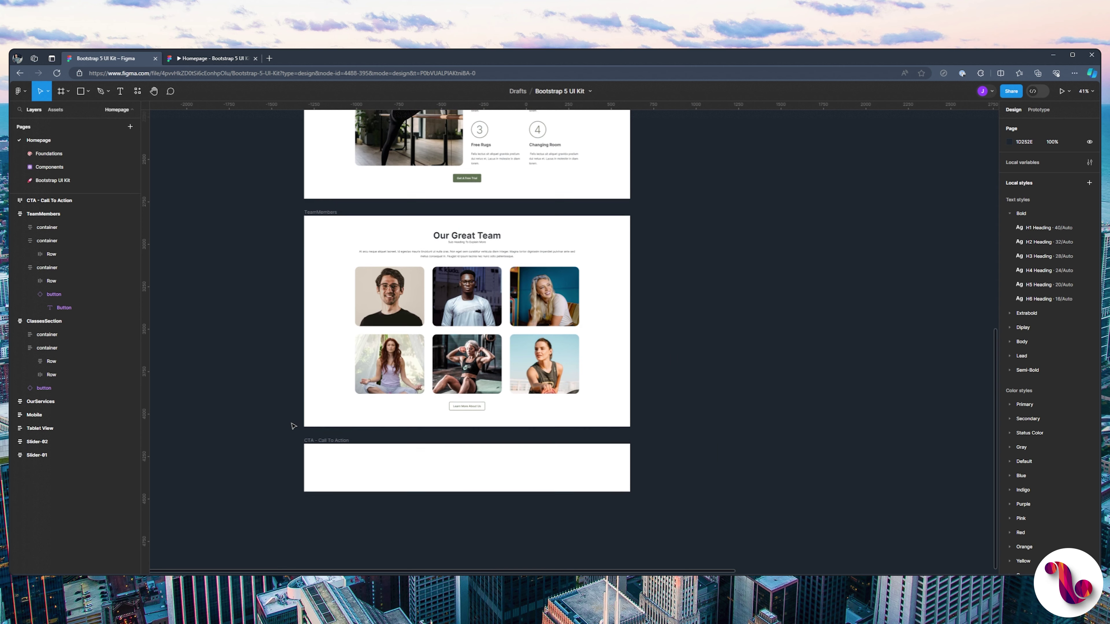
{"action": "scroll", "coordinate": [293, 426], "scroll_direction": "up", "scroll_amount": 4}
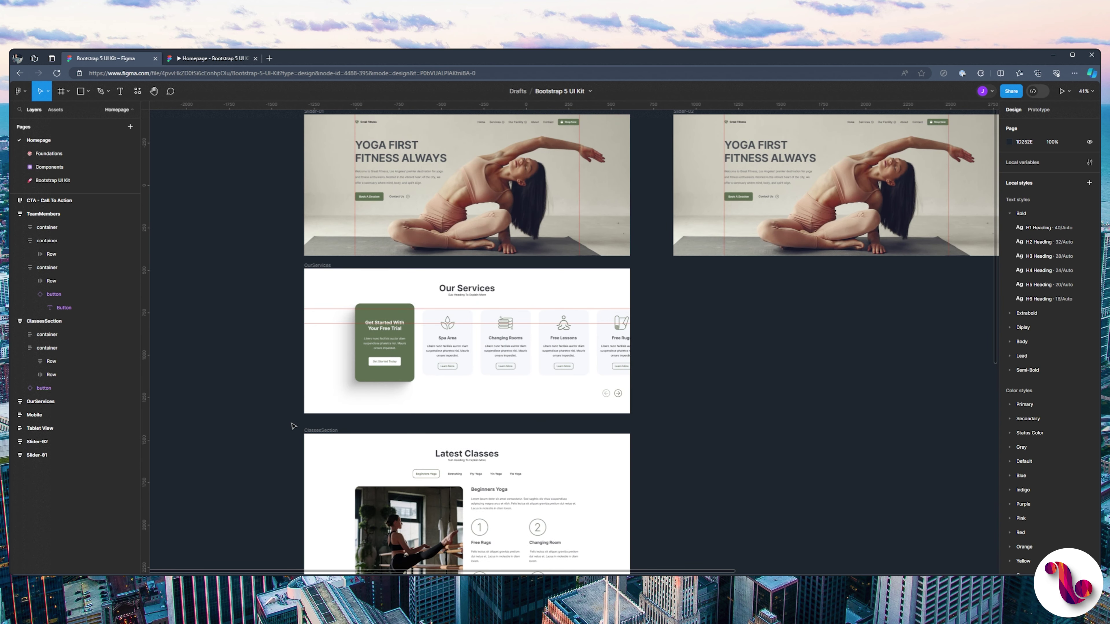
{"action": "scroll", "coordinate": [293, 427], "scroll_direction": "down", "scroll_amount": 8}
{"action": "scroll", "coordinate": [293, 426], "scroll_direction": "down", "scroll_amount": 3}
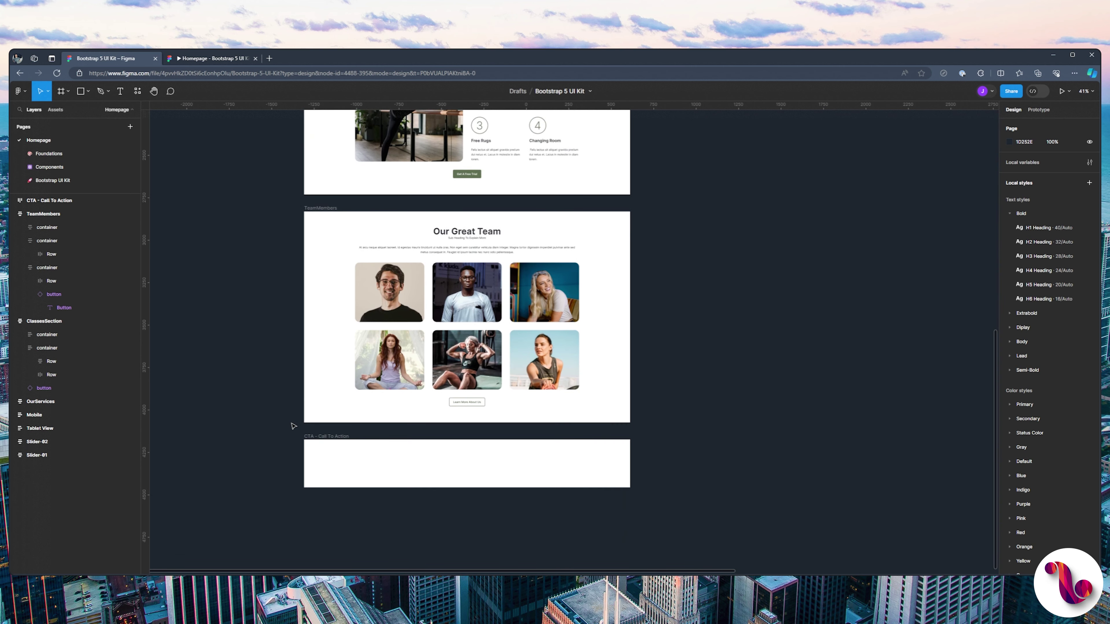
{"action": "scroll", "coordinate": [293, 426], "scroll_direction": "down", "scroll_amount": 1}
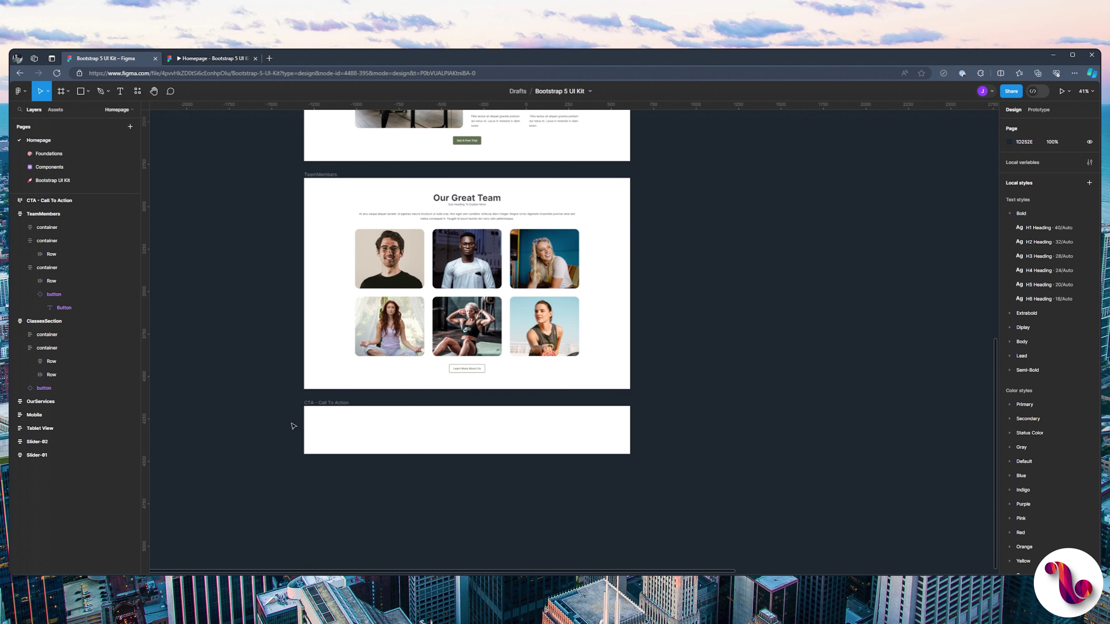
{"action": "left_click", "coordinate": [309, 418]}
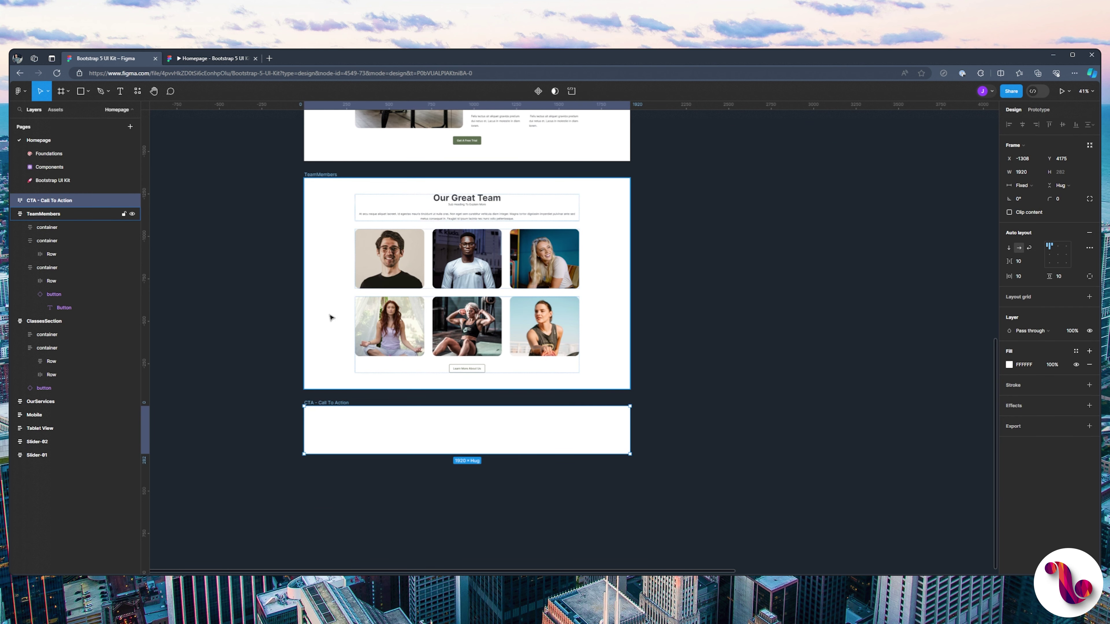
{"action": "scroll", "coordinate": [330, 333], "scroll_direction": "up", "scroll_amount": 8}
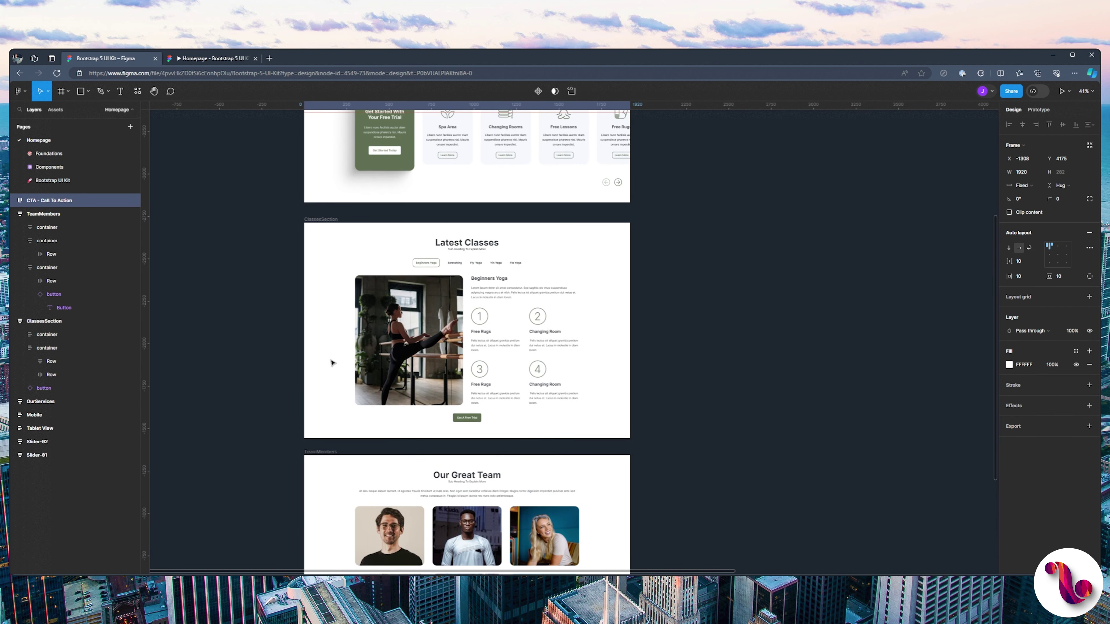
{"action": "scroll", "coordinate": [331, 363], "scroll_direction": "up", "scroll_amount": 4}
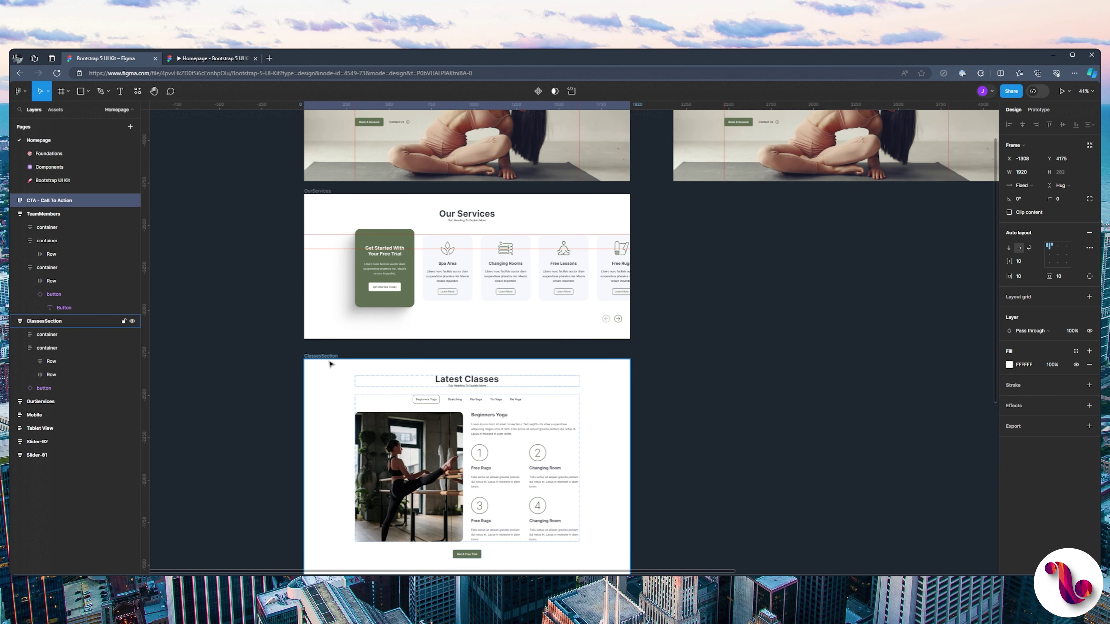
{"action": "scroll", "coordinate": [330, 364], "scroll_direction": "up", "scroll_amount": 5}
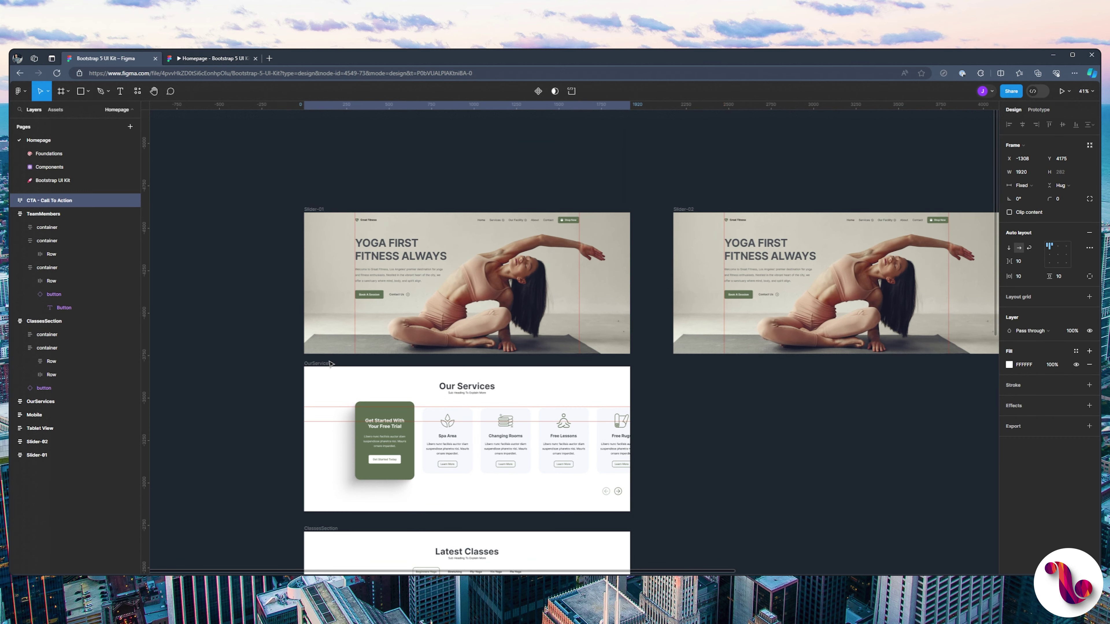
{"action": "scroll", "coordinate": [330, 364], "scroll_direction": "down", "scroll_amount": 15}
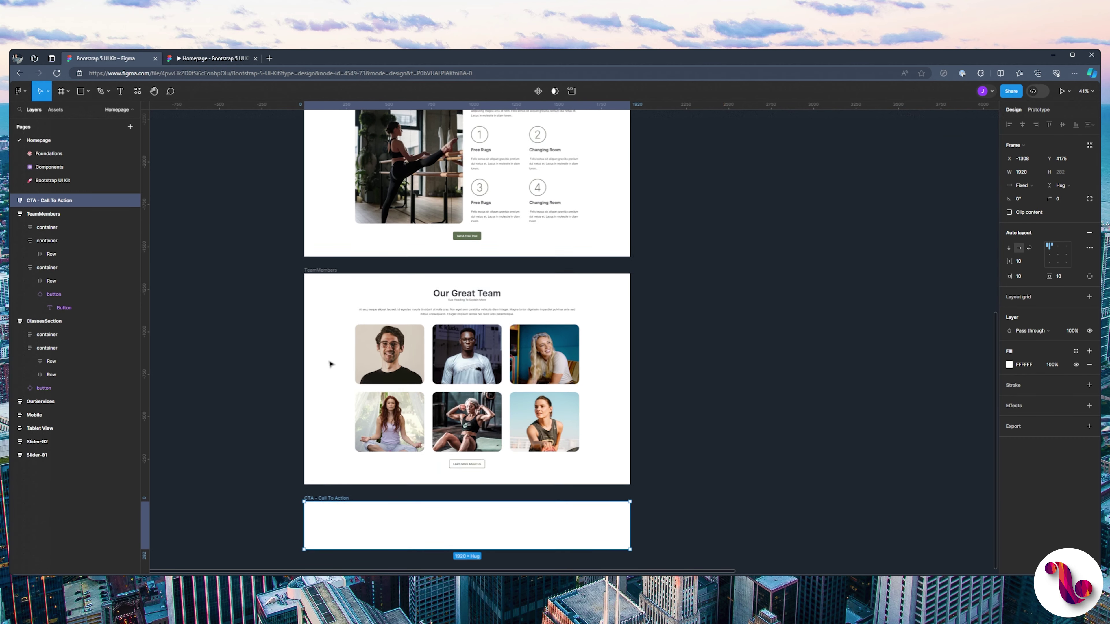
{"action": "scroll", "coordinate": [330, 364], "scroll_direction": "down", "scroll_amount": 4}
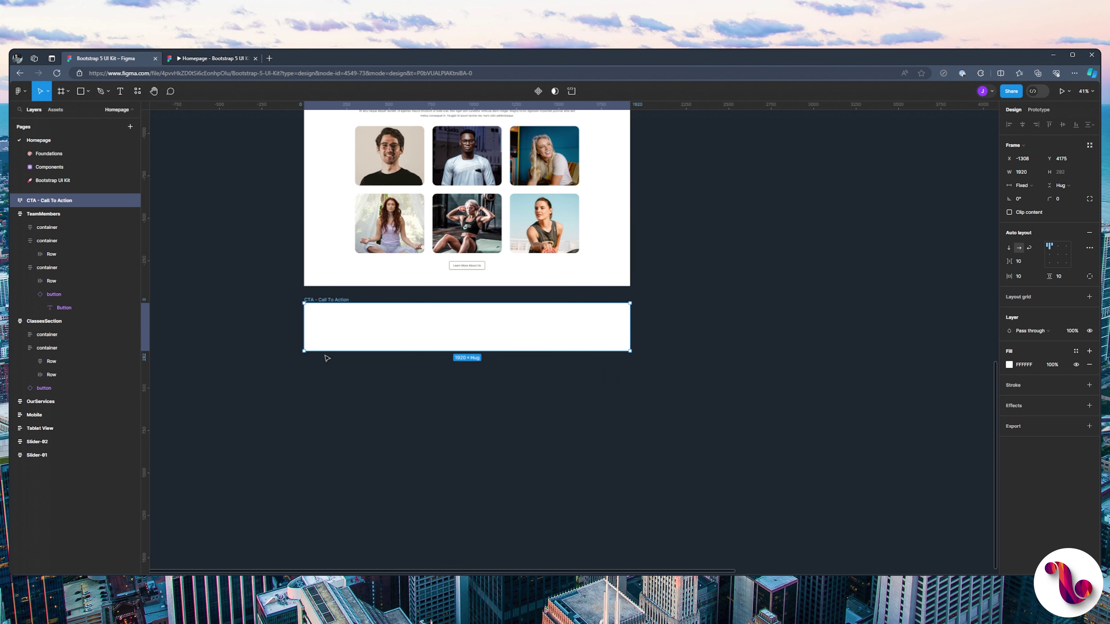
{"action": "scroll", "coordinate": [282, 331], "scroll_direction": "up", "scroll_amount": 5}
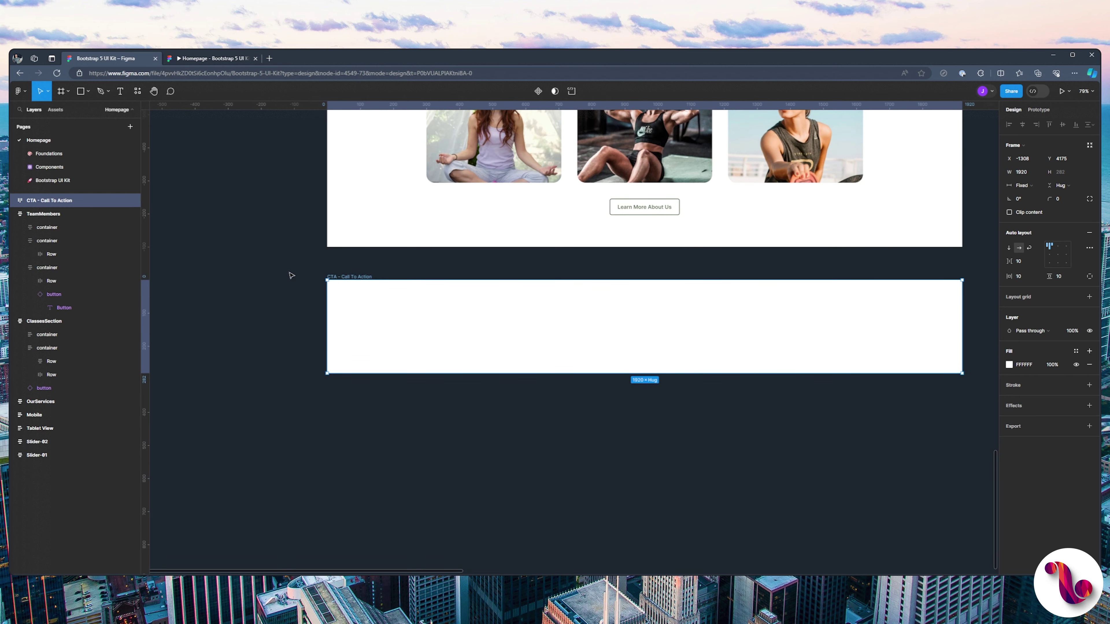
- Copy the heading container from the TeamMembers section into the CTA - Call To Action frame
{"action": "left_click_drag", "start_coordinate": [292, 276], "coordinate": [256, 294]}
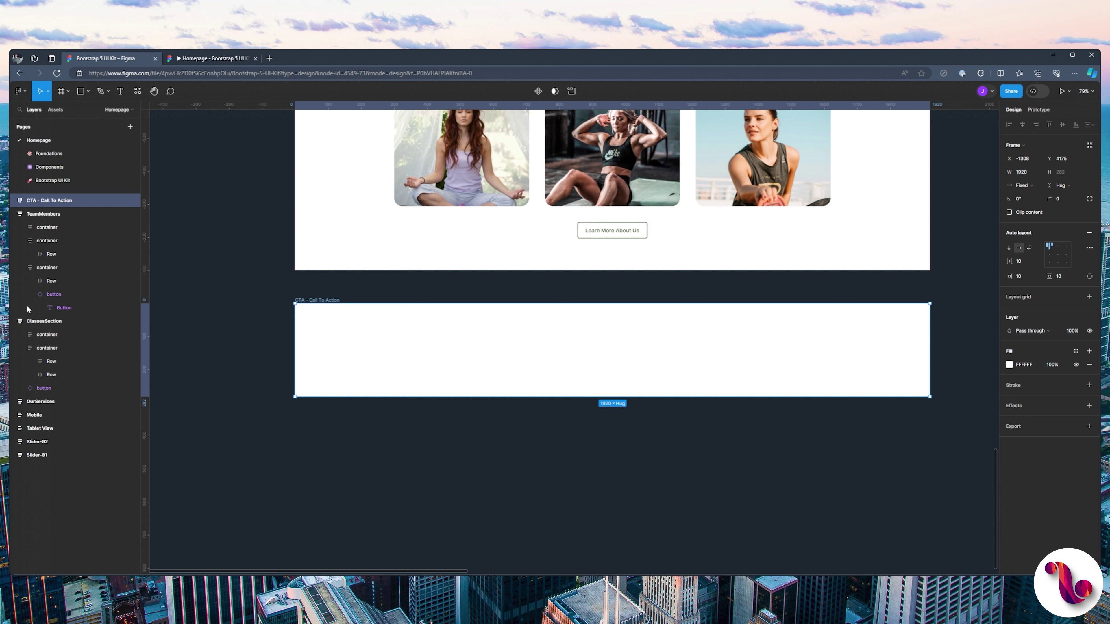
{"action": "left_click", "coordinate": [20, 227]}
{"action": "left_click", "coordinate": [28, 240]}
{"action": "left_click", "coordinate": [57, 227]}
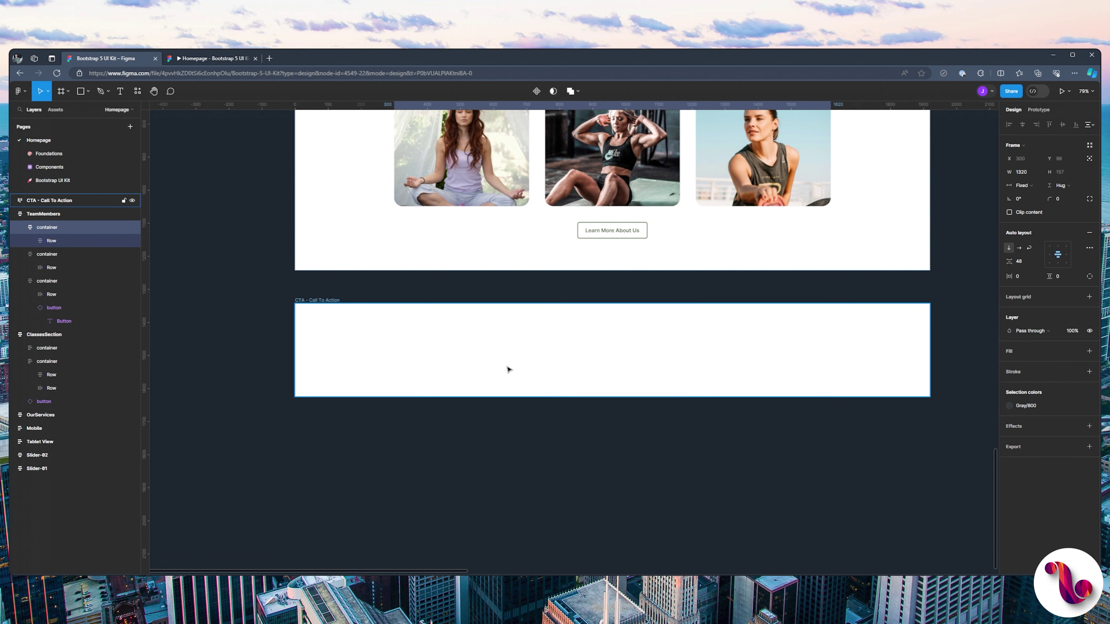
{"action": "scroll", "coordinate": [507, 369], "scroll_direction": "up", "scroll_amount": 6}
{"action": "scroll", "coordinate": [500, 376], "scroll_direction": "down", "scroll_amount": 5}
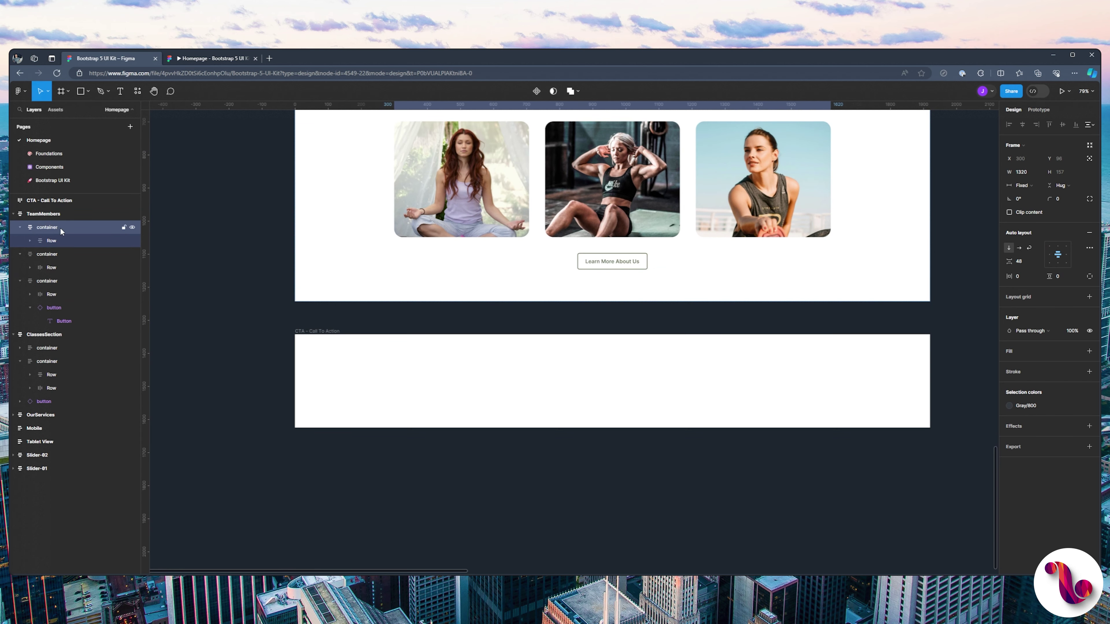
{"action": "left_click", "coordinate": [535, 403]}
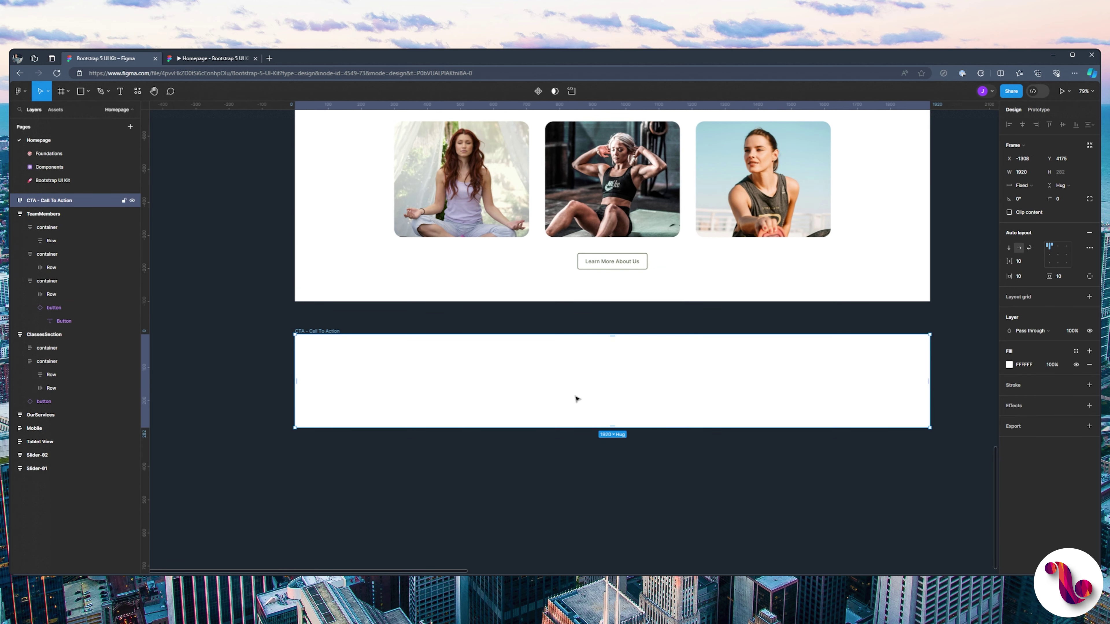
{"action": "key", "text": "ctrl+v"}
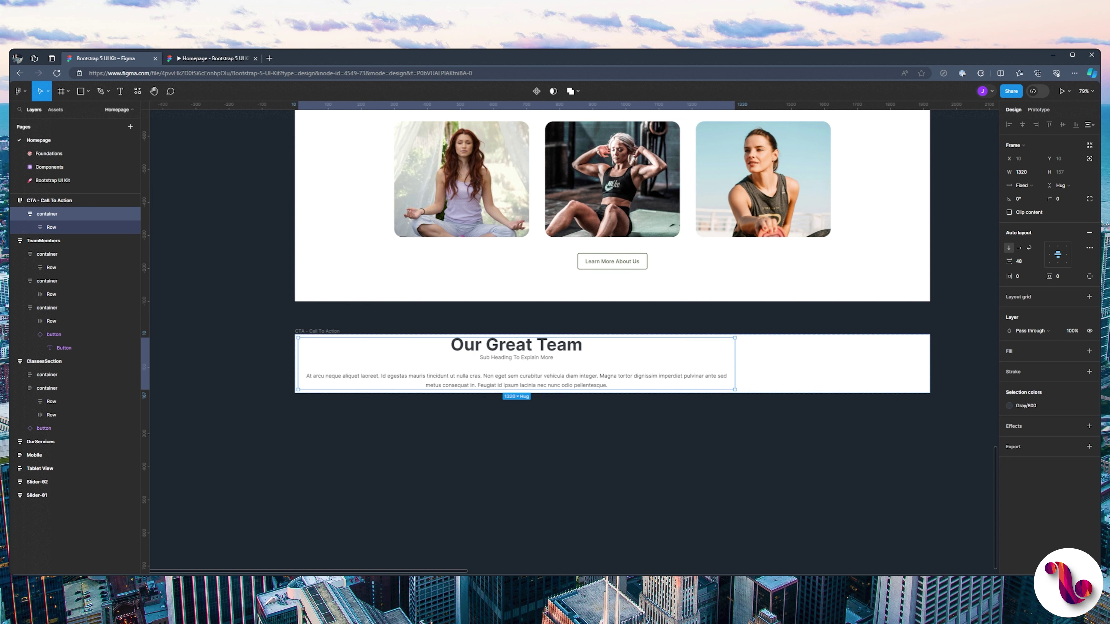
- Centre the content of the CTA - Call To Action frame and set its vertical padding to 96
{"action": "left_click", "coordinate": [20, 214]}
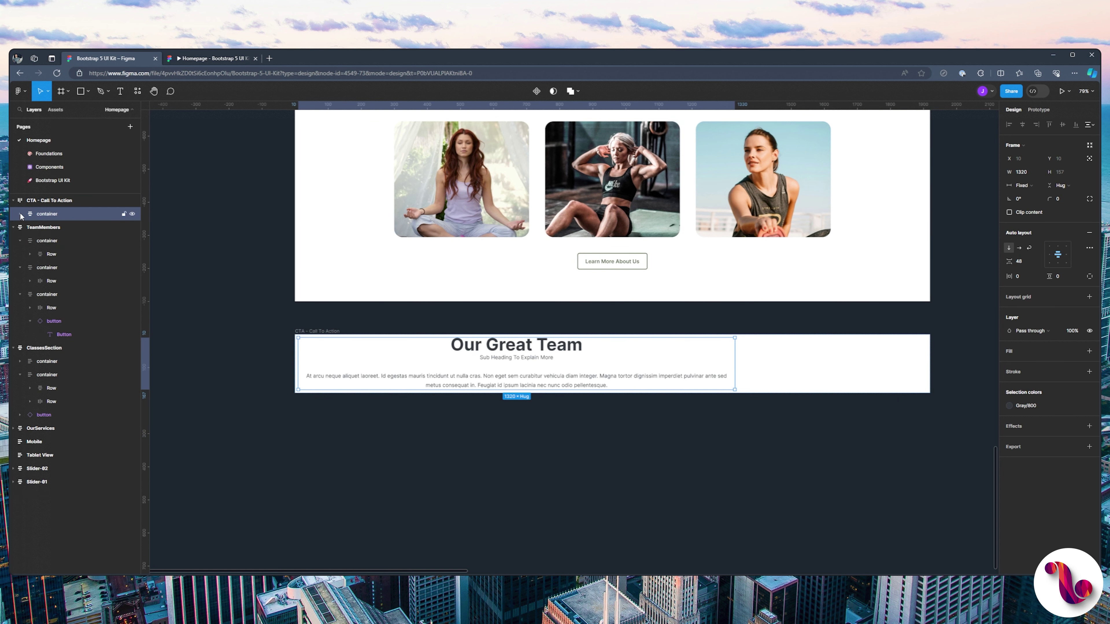
{"action": "left_click", "coordinate": [51, 200]}
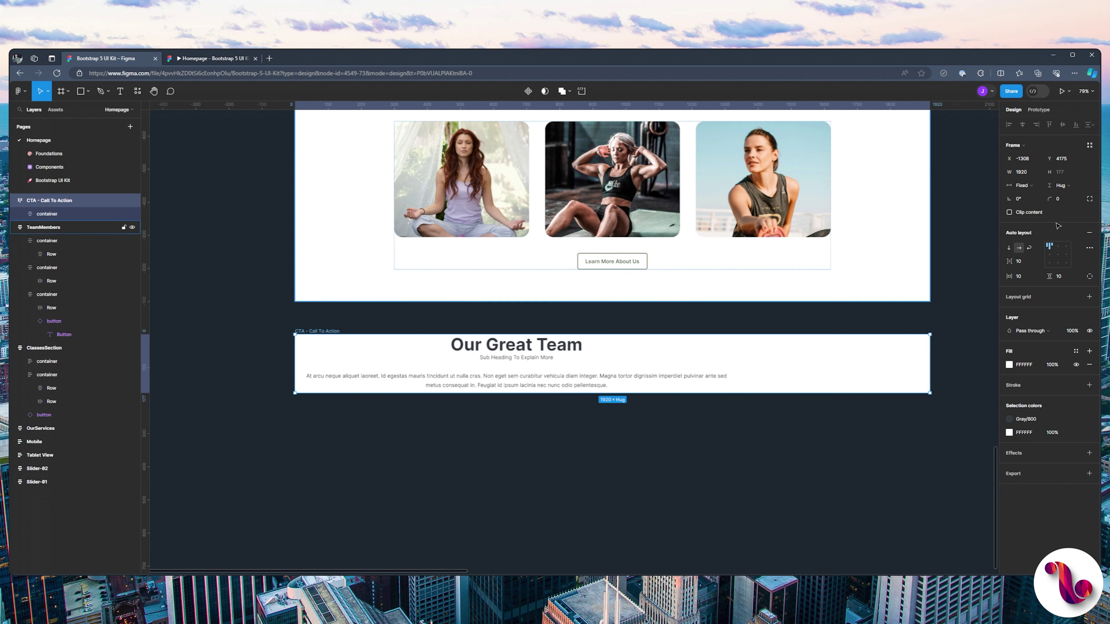
{"action": "left_click", "coordinate": [1057, 255]}
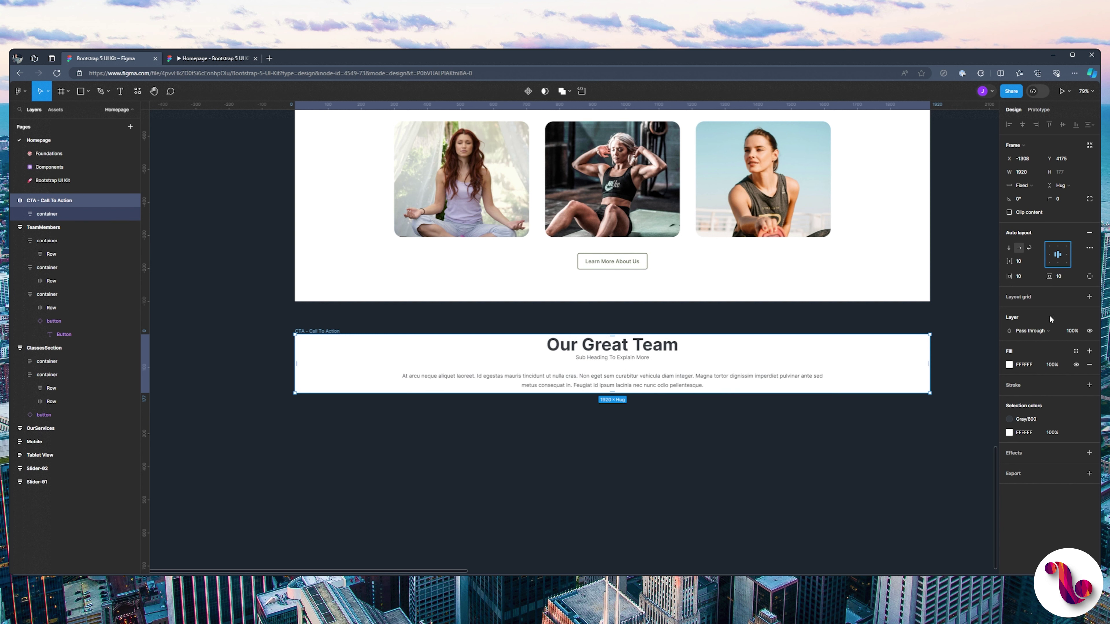
{"action": "left_click", "coordinate": [1065, 277]}
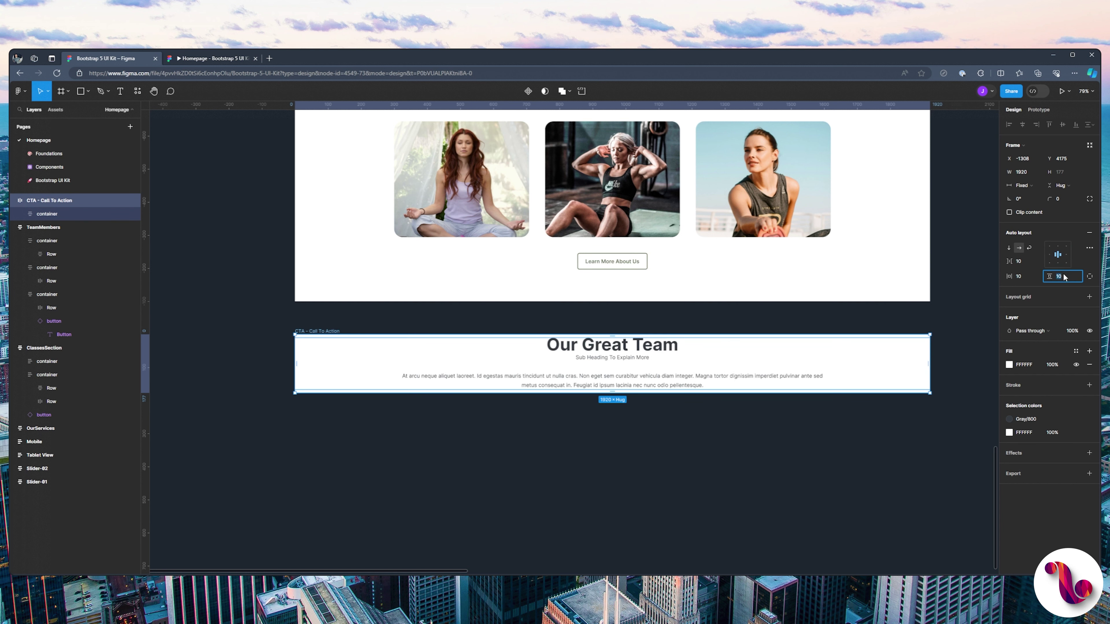
{"action": "type", "text": "96"}
{"action": "key", "text": "Return"}
- Delete the Heading group and the paragraph text from the row of the call-to-action container
{"action": "left_click", "coordinate": [634, 385], "text": "ctrl"}
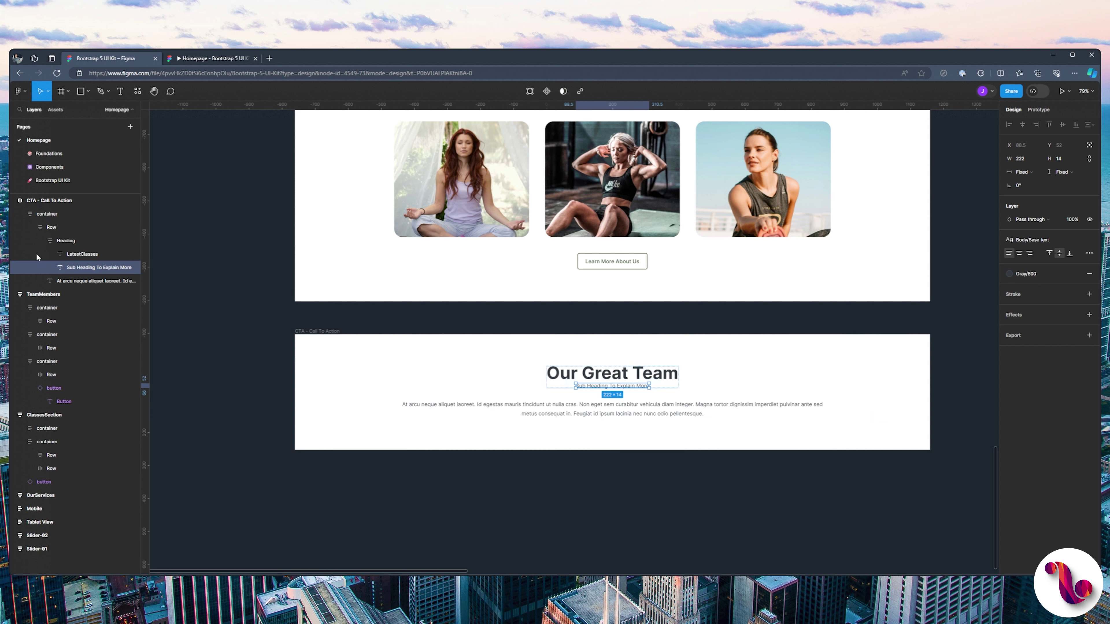
{"action": "left_click", "coordinate": [40, 240]}
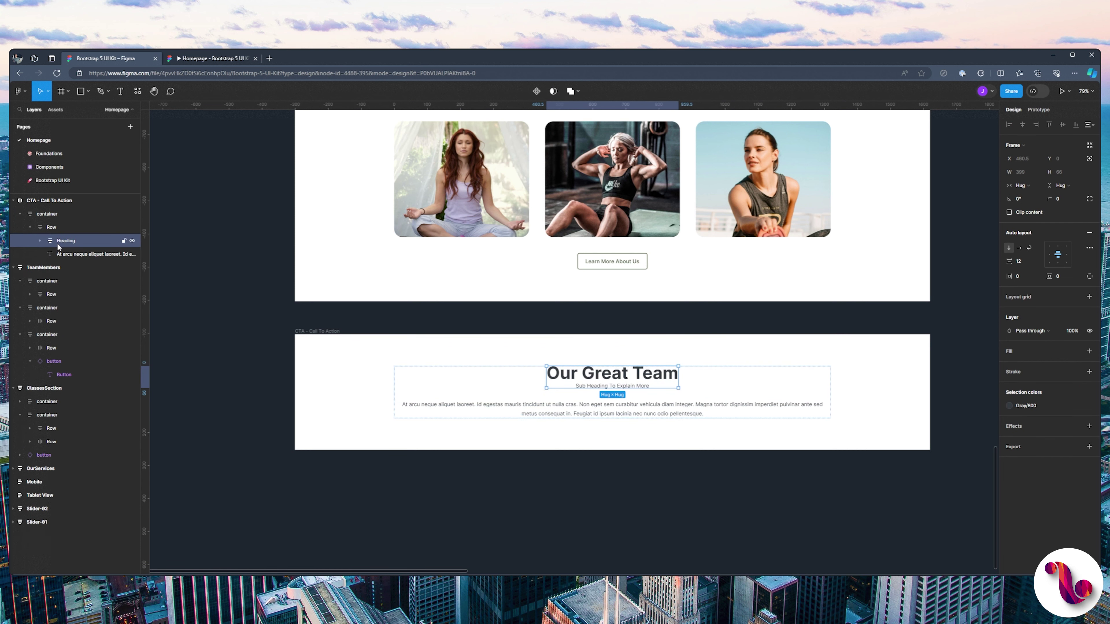
{"action": "key", "text": "Delete"}
{"action": "left_click", "coordinate": [62, 242]}
{"action": "key", "text": "Delete"}
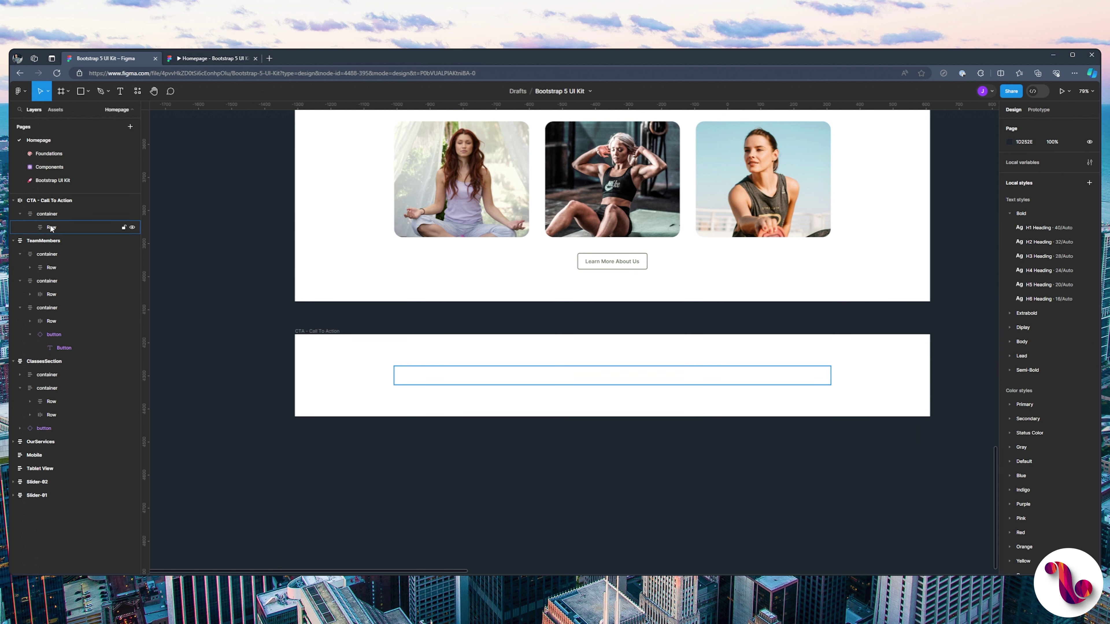
- Open the Unsplash plugin and search its photo library for Yoga
{"action": "left_click", "coordinate": [58, 200]}
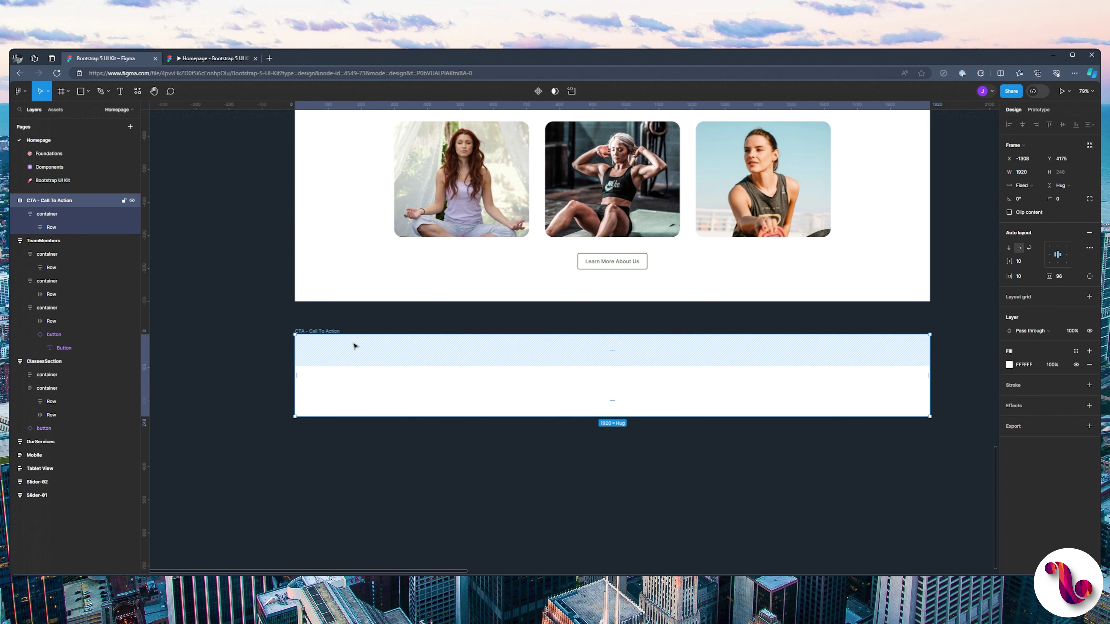
{"action": "left_click", "coordinate": [137, 91]}
{"action": "left_click", "coordinate": [164, 188]}
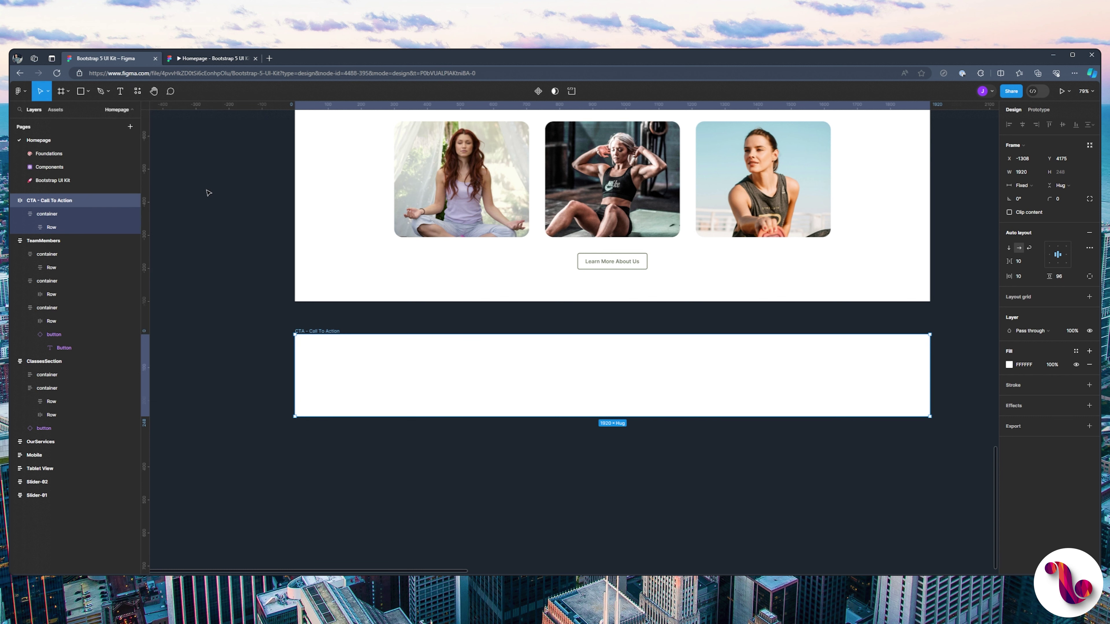
{"action": "left_click", "coordinate": [208, 194]}
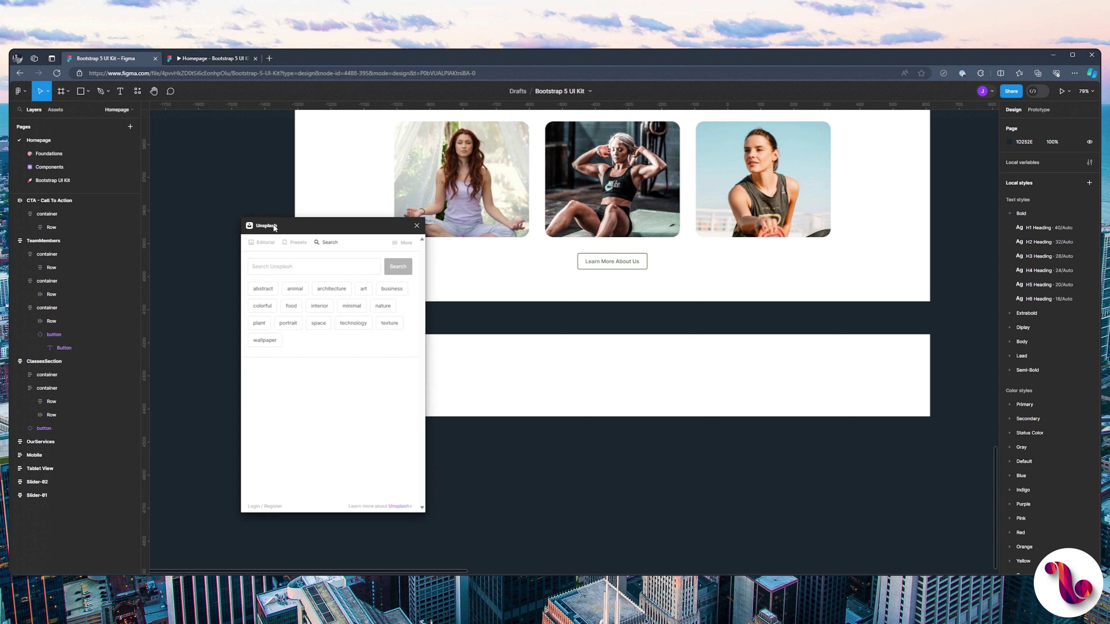
{"action": "left_click", "coordinate": [315, 269]}
{"action": "type", "text": "Yog"}
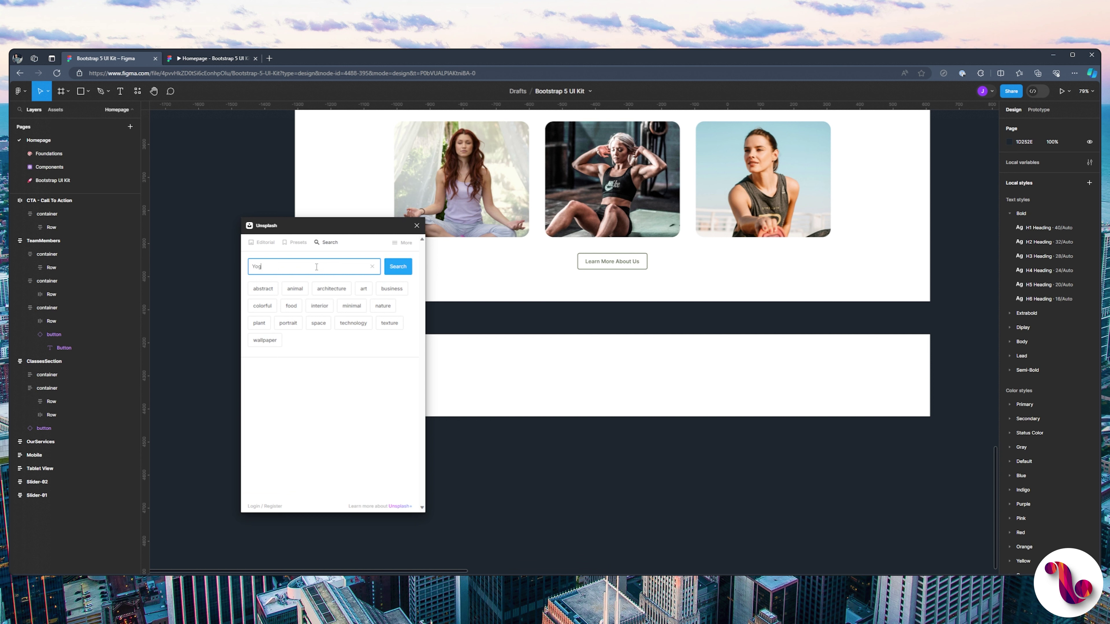
{"action": "type", "text": "a"}
{"action": "key", "text": "Return"}
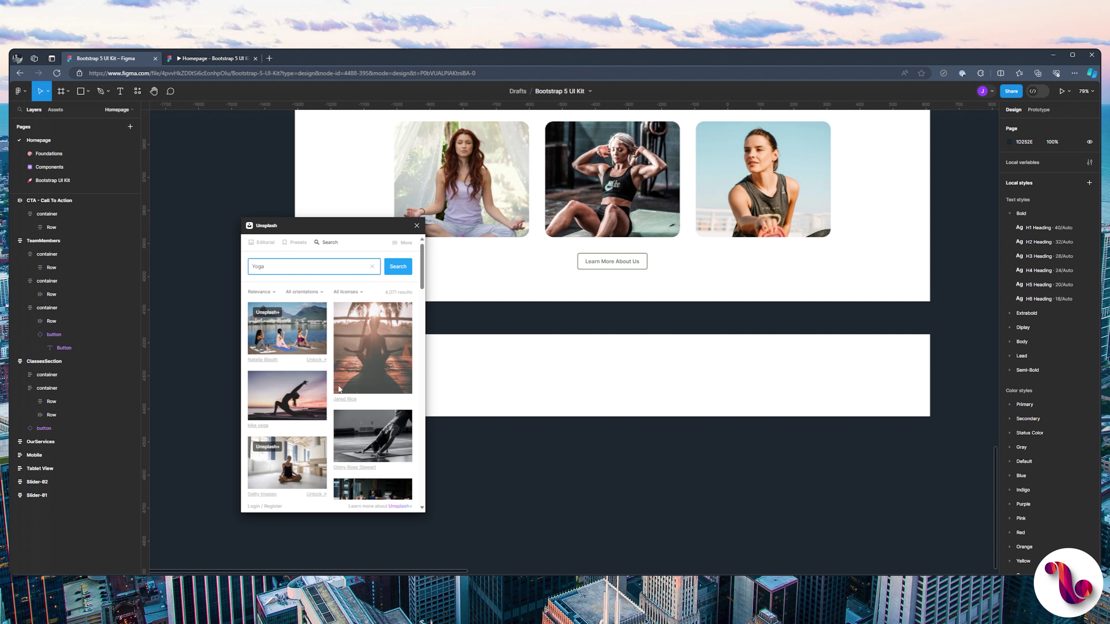
- Browse the Yoga photo results for a suitable call-to-action background image
{"action": "scroll", "coordinate": [339, 388], "scroll_direction": "down", "scroll_amount": 5}
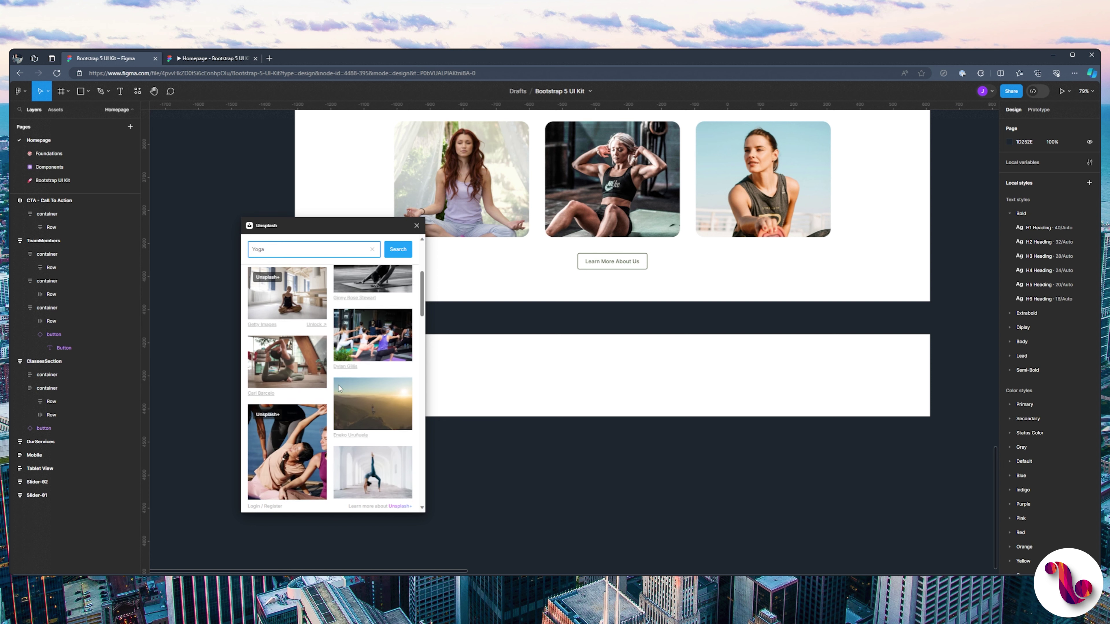
{"action": "scroll", "coordinate": [339, 389], "scroll_direction": "down", "scroll_amount": 4}
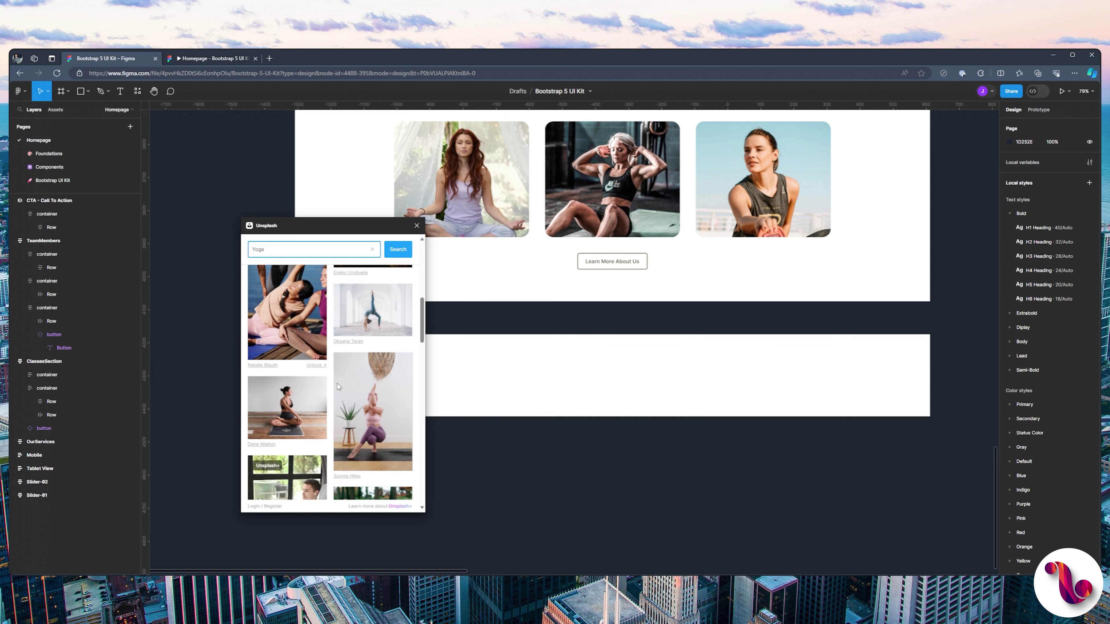
{"action": "scroll", "coordinate": [338, 384], "scroll_direction": "down", "scroll_amount": 5}
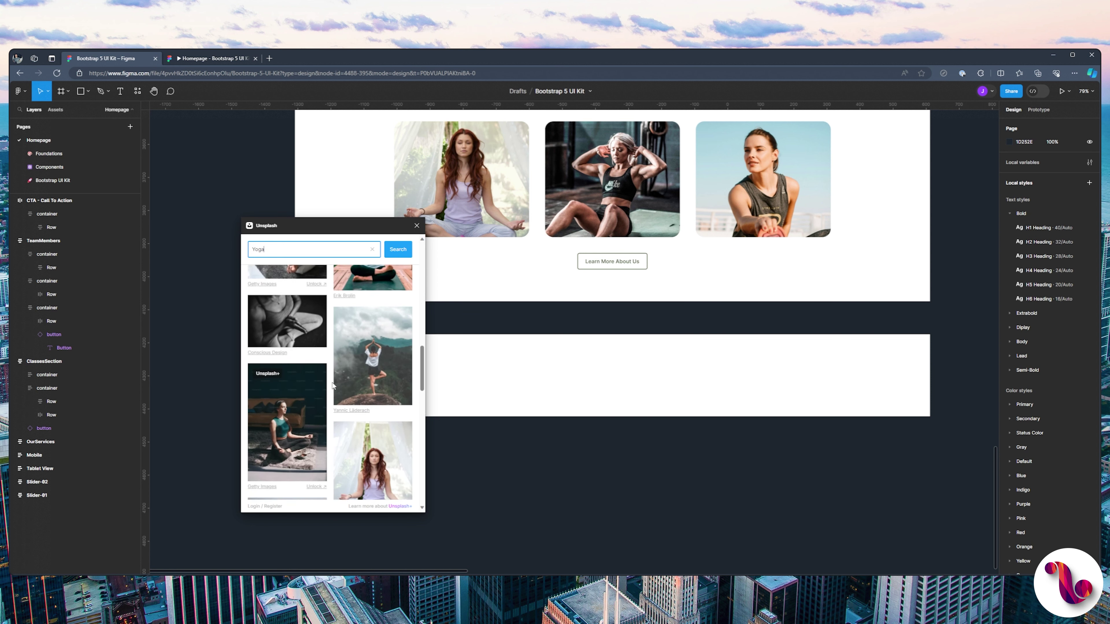
{"action": "scroll", "coordinate": [333, 385], "scroll_direction": "down", "scroll_amount": 6}
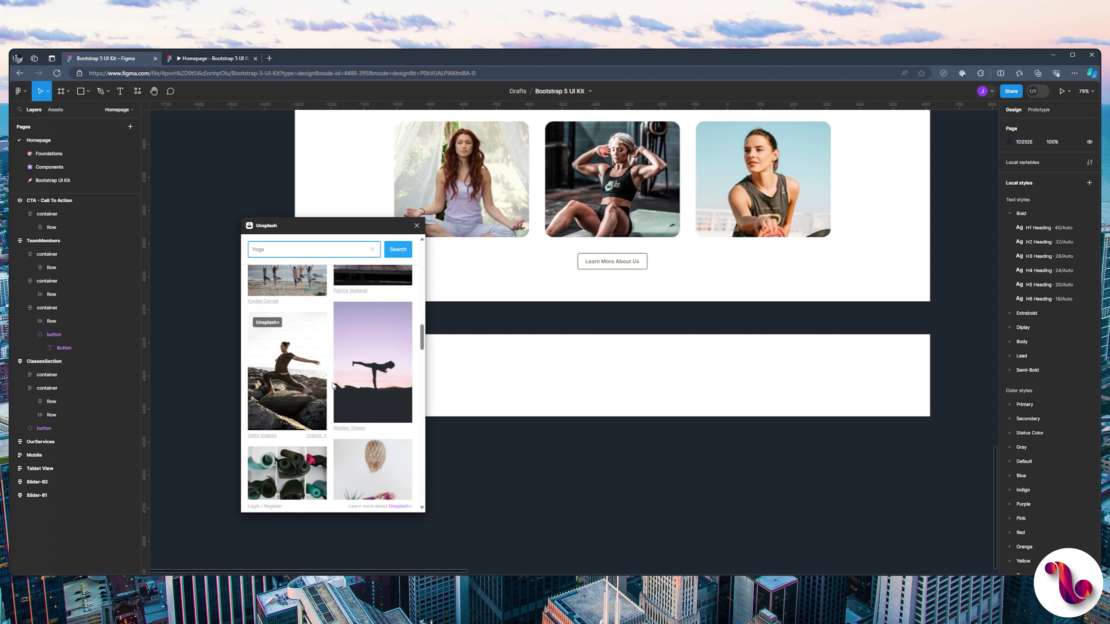
{"action": "scroll", "coordinate": [333, 385], "scroll_direction": "up", "scroll_amount": 1}
{"action": "scroll", "coordinate": [333, 384], "scroll_direction": "up", "scroll_amount": 4}
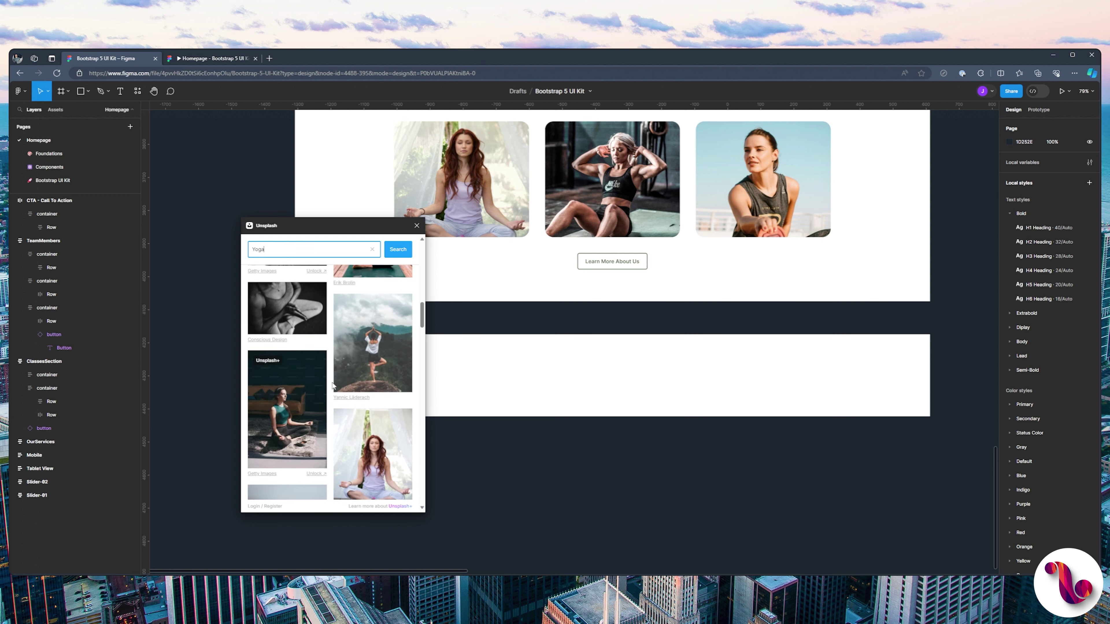
{"action": "scroll", "coordinate": [333, 384], "scroll_direction": "up", "scroll_amount": 3}
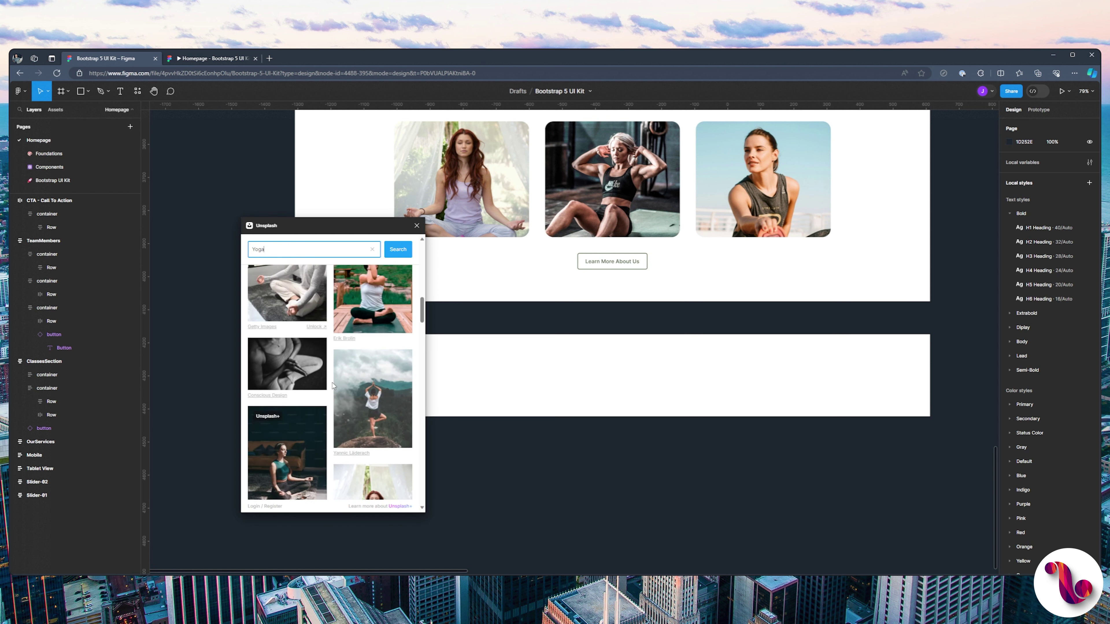
{"action": "scroll", "coordinate": [333, 385], "scroll_direction": "down", "scroll_amount": 3}
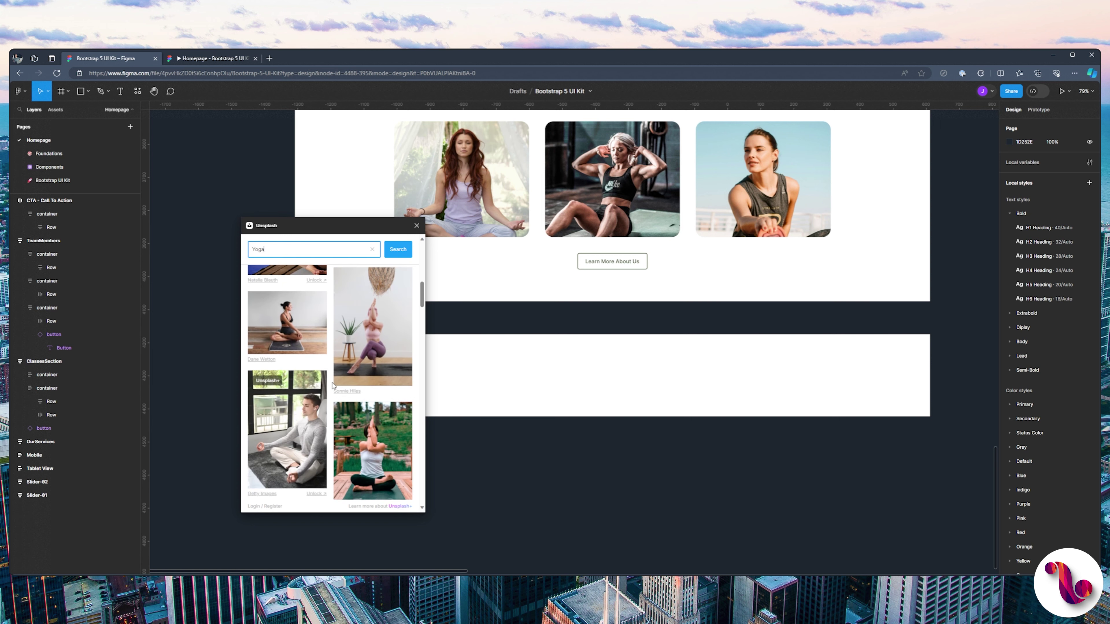
{"action": "scroll", "coordinate": [333, 385], "scroll_direction": "up", "scroll_amount": 2}
{"action": "scroll", "coordinate": [333, 385], "scroll_direction": "up", "scroll_amount": 2}
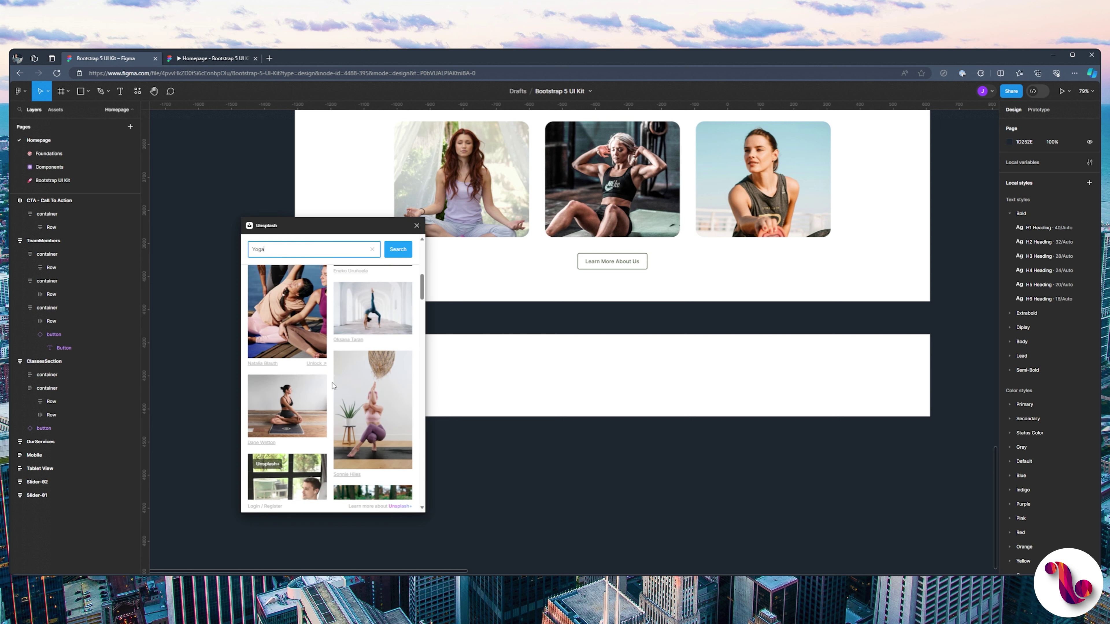
{"action": "scroll", "coordinate": [304, 344], "scroll_direction": "up", "scroll_amount": 1}
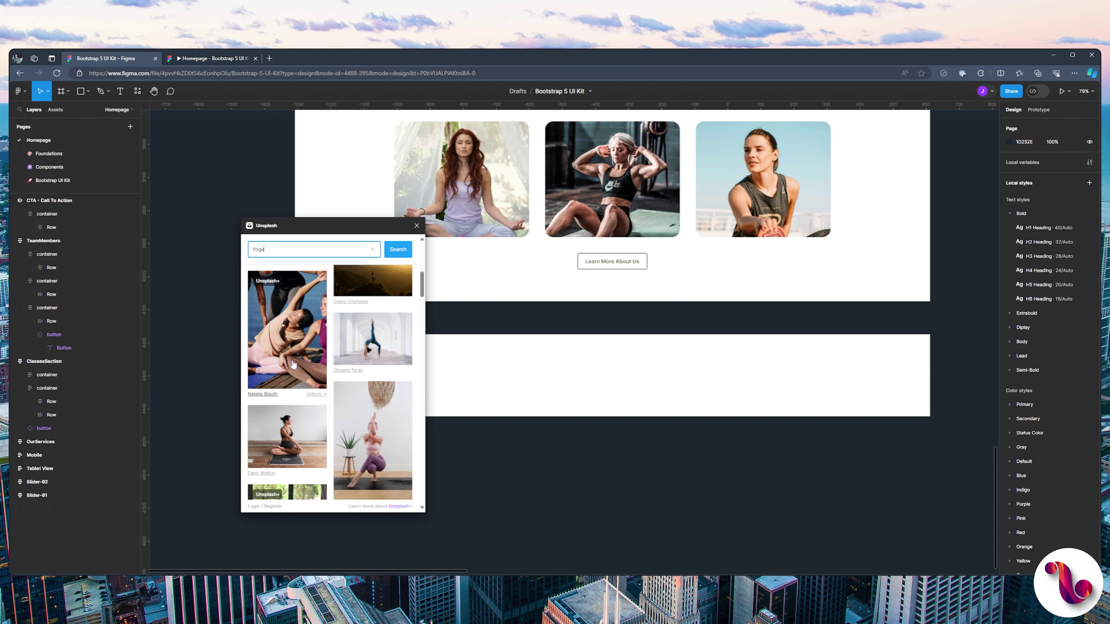
{"action": "scroll", "coordinate": [292, 377], "scroll_direction": "up", "scroll_amount": 3}
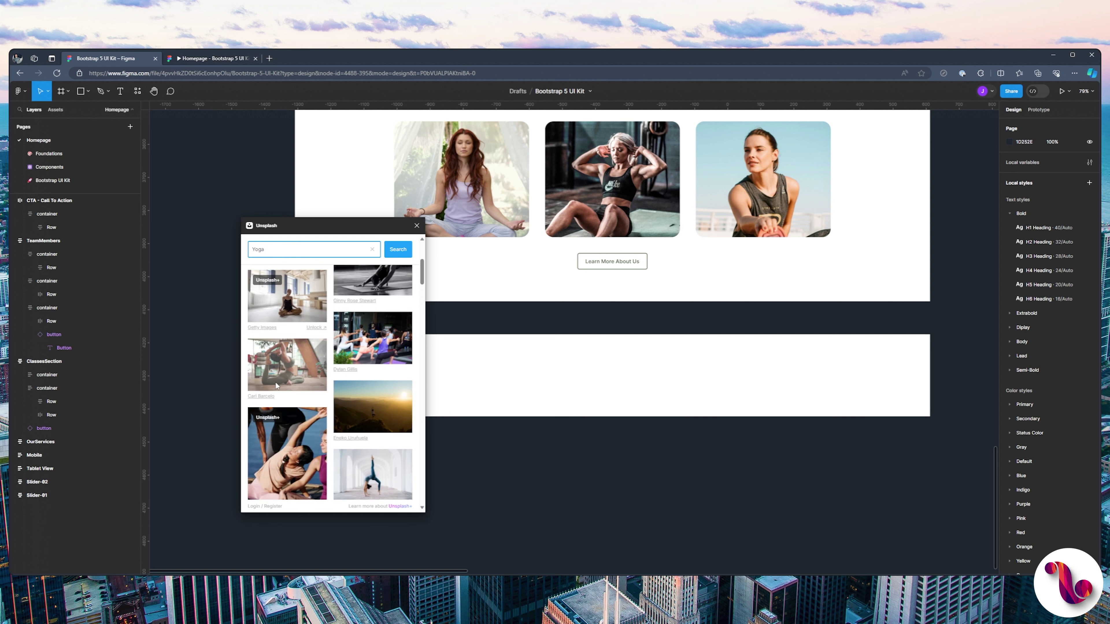
{"action": "left_click", "coordinate": [293, 365]}
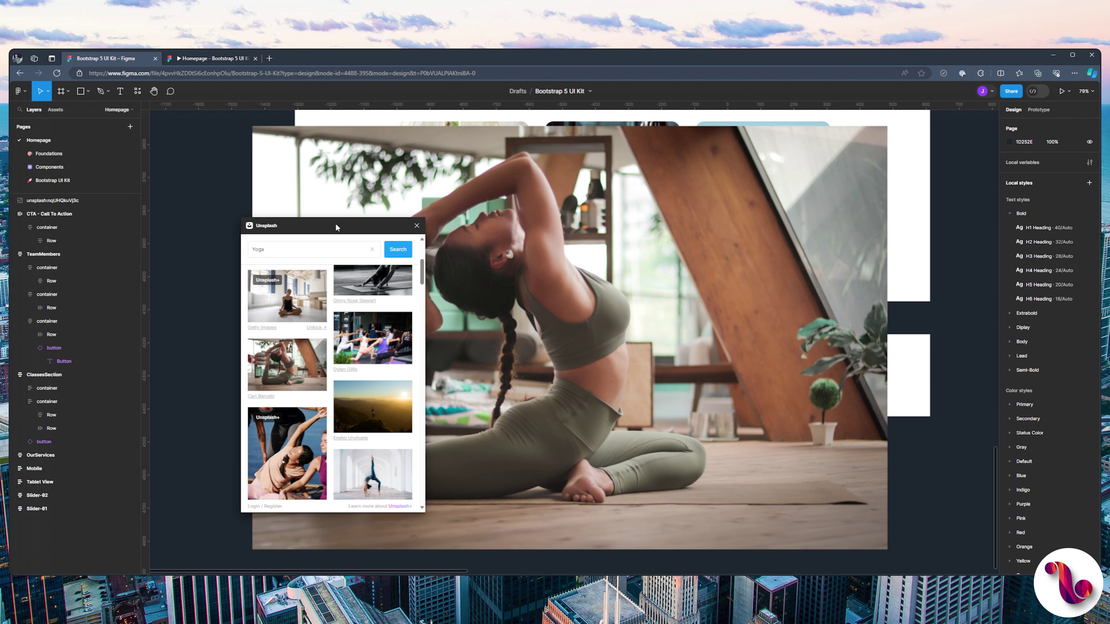
{"action": "left_click_drag", "start_coordinate": [336, 223], "coordinate": [283, 222]}
{"action": "left_click", "coordinate": [583, 284]}
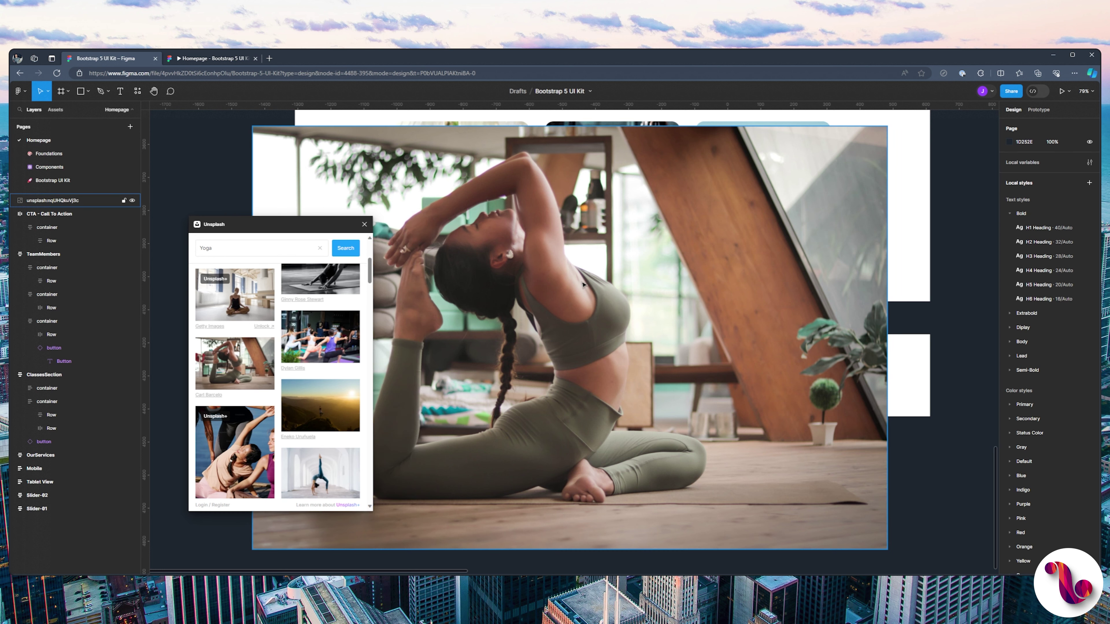
{"action": "left_click", "coordinate": [599, 290]}
{"action": "key", "text": "Delete"}
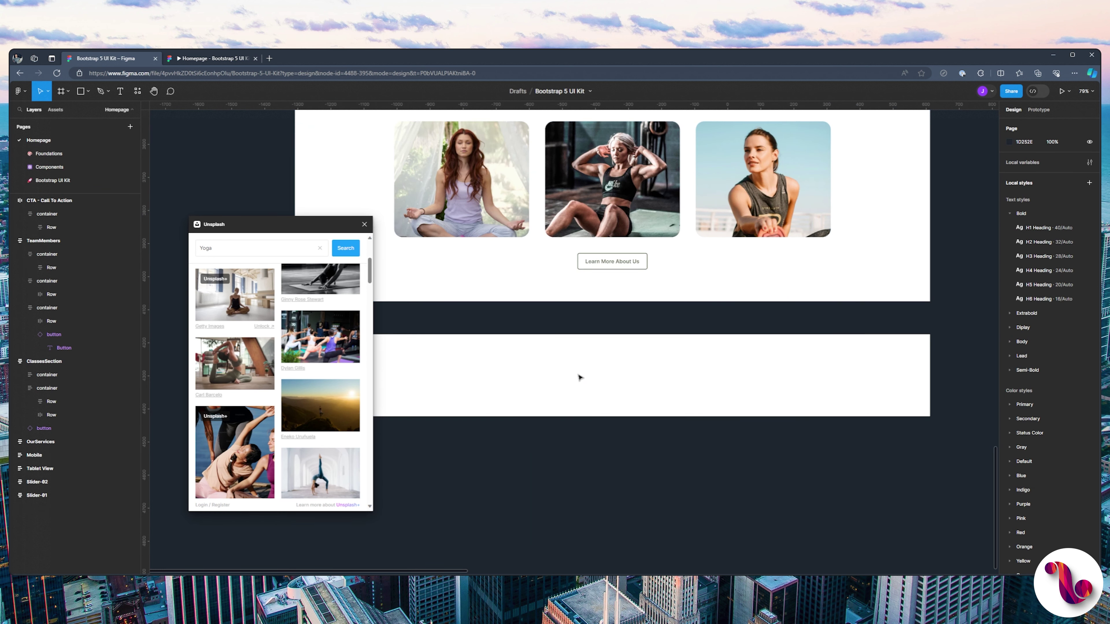
- Fill the CTA - Call To Action frame with the Unsplash photo of the woman in green activewear doing a backbend, and close the plugin
{"action": "left_click", "coordinate": [580, 377]}
{"action": "left_click_drag", "start_coordinate": [505, 328], "coordinate": [585, 323]}
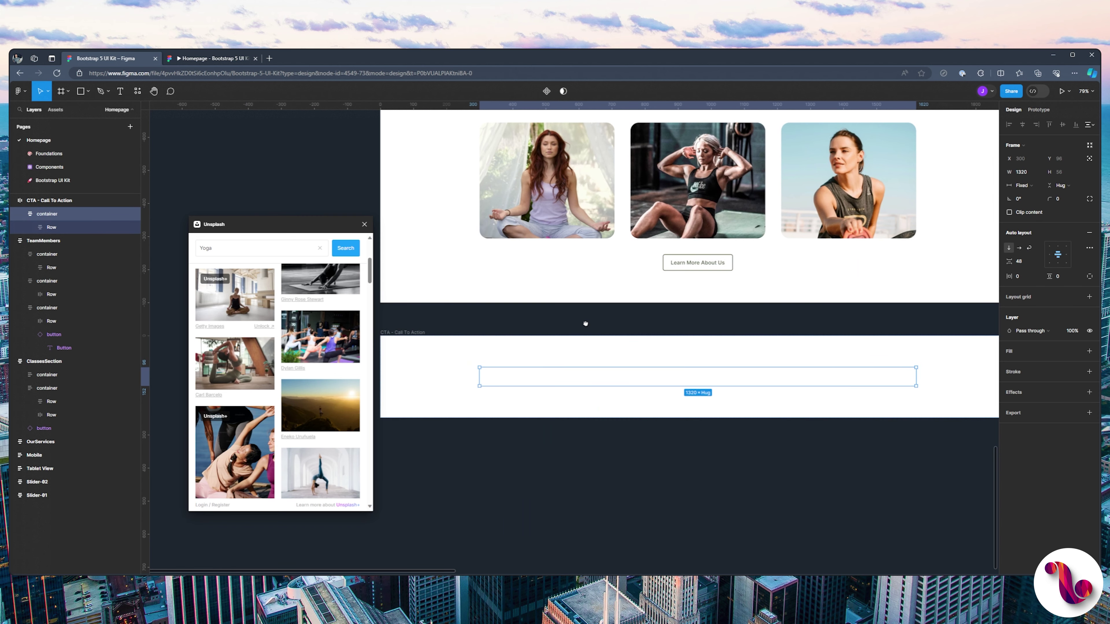
{"action": "left_click", "coordinate": [402, 333]}
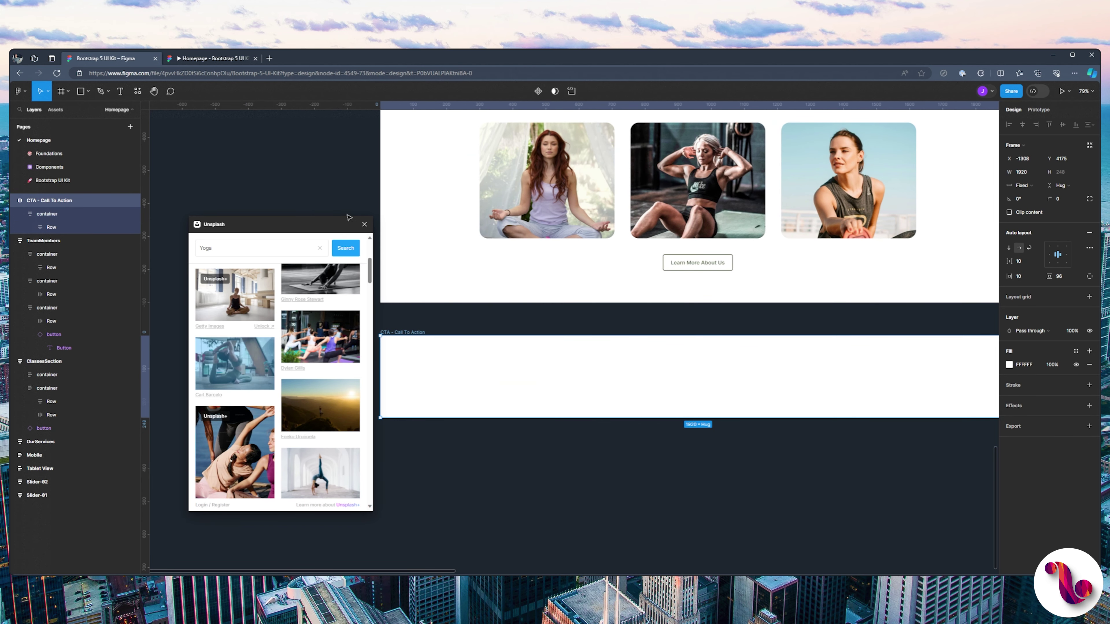
{"action": "left_click_drag", "start_coordinate": [262, 224], "coordinate": [233, 203]}
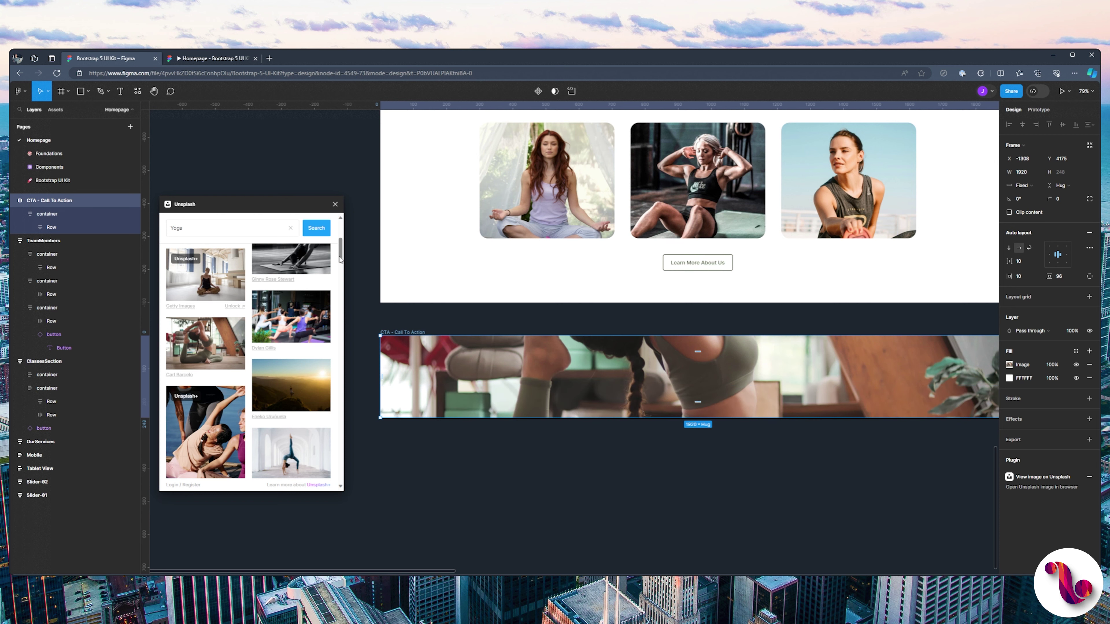
{"action": "left_click", "coordinate": [335, 204]}
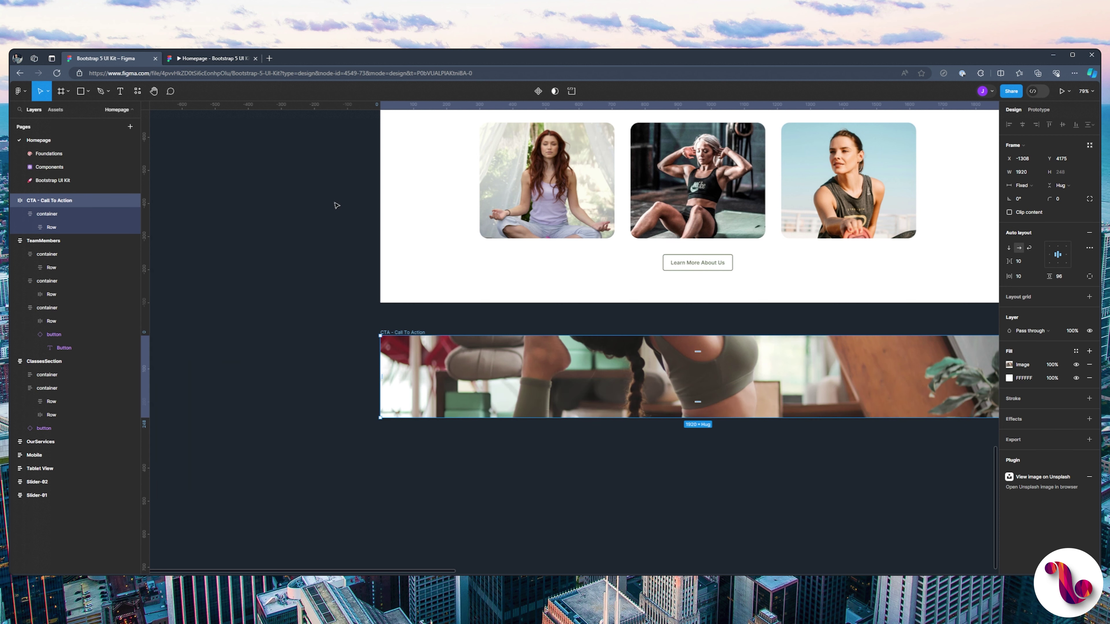
{"action": "key", "text": "Escape"}
- Preview the call-to-action frame in the homepage prototype and return to the design file
{"action": "left_click", "coordinate": [193, 60]}
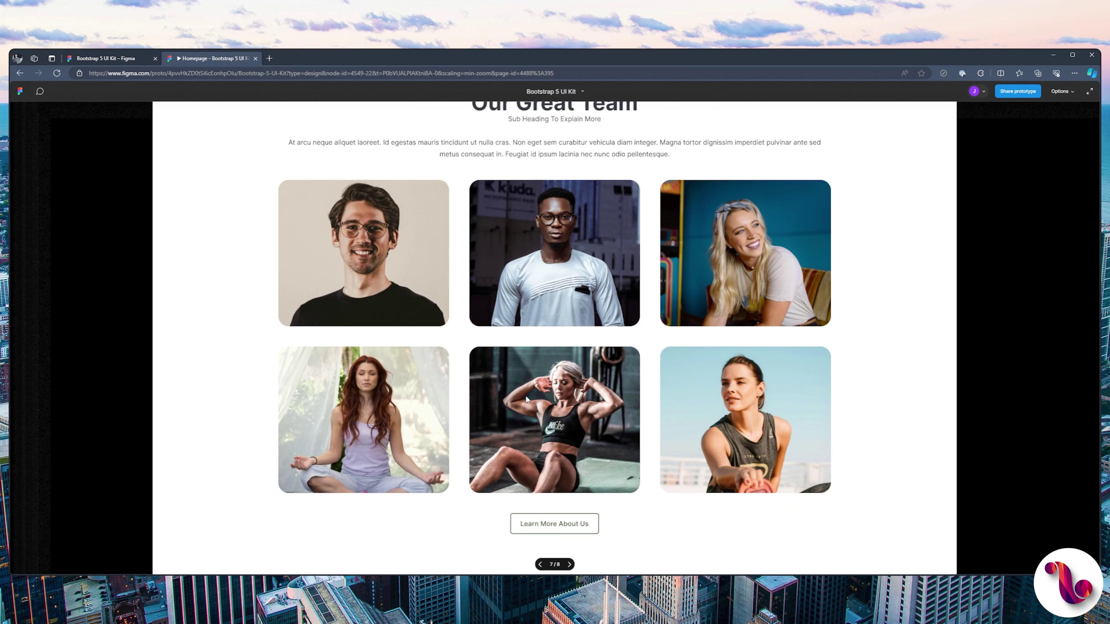
{"action": "key", "text": "Right"}
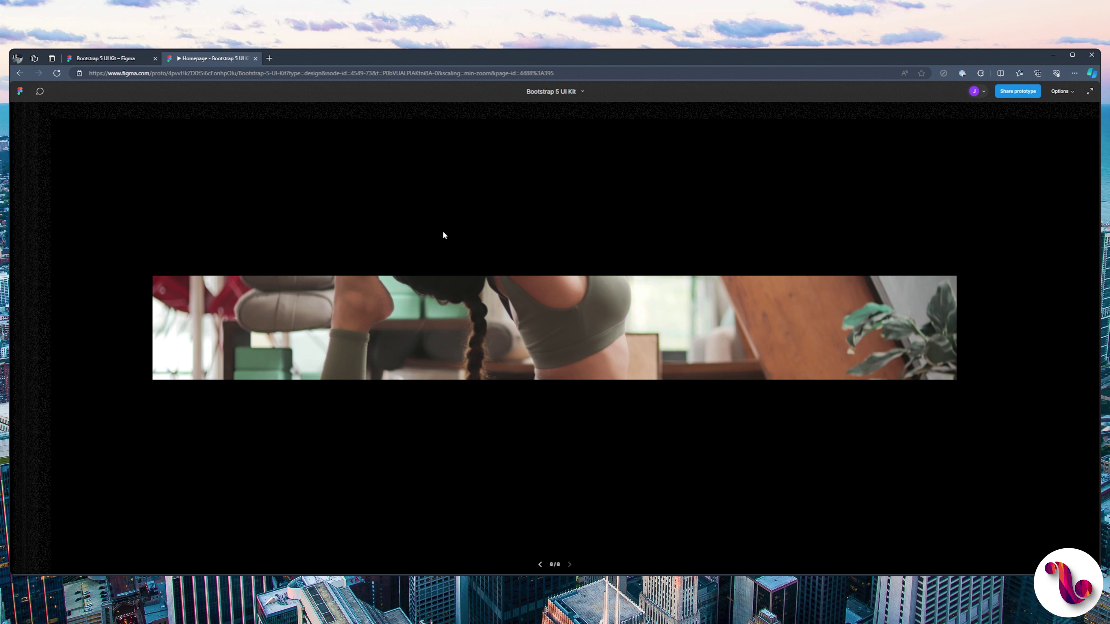
{"action": "left_click", "coordinate": [120, 60]}
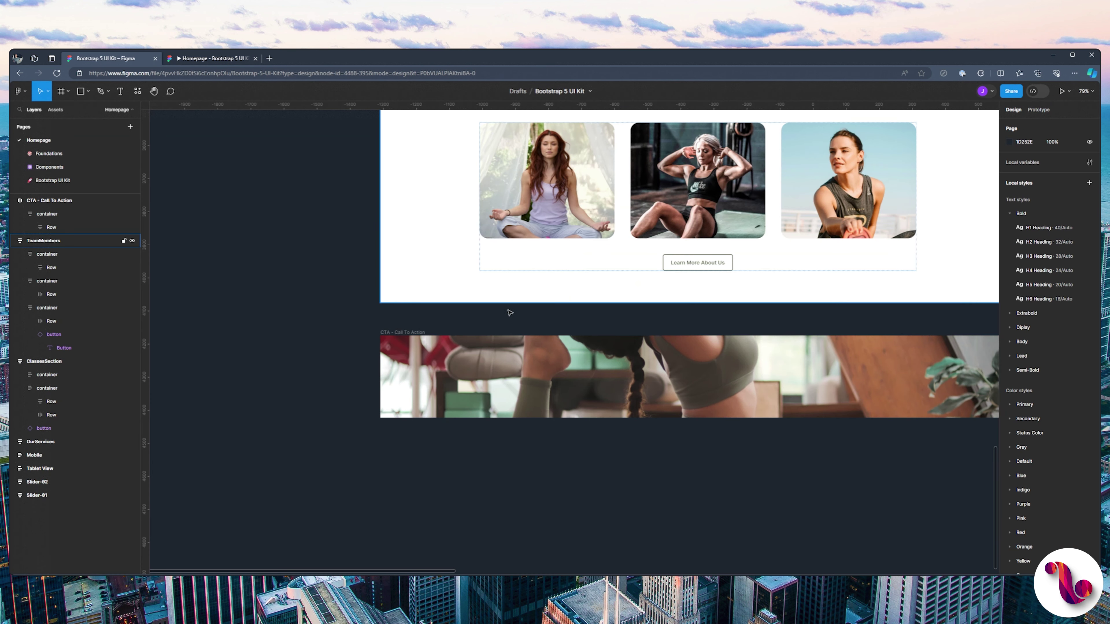
- Add the text "Free 30-Day Membership" inside the row of the CTA - Call To Action container
{"action": "left_click_drag", "start_coordinate": [590, 321], "coordinate": [490, 324]}
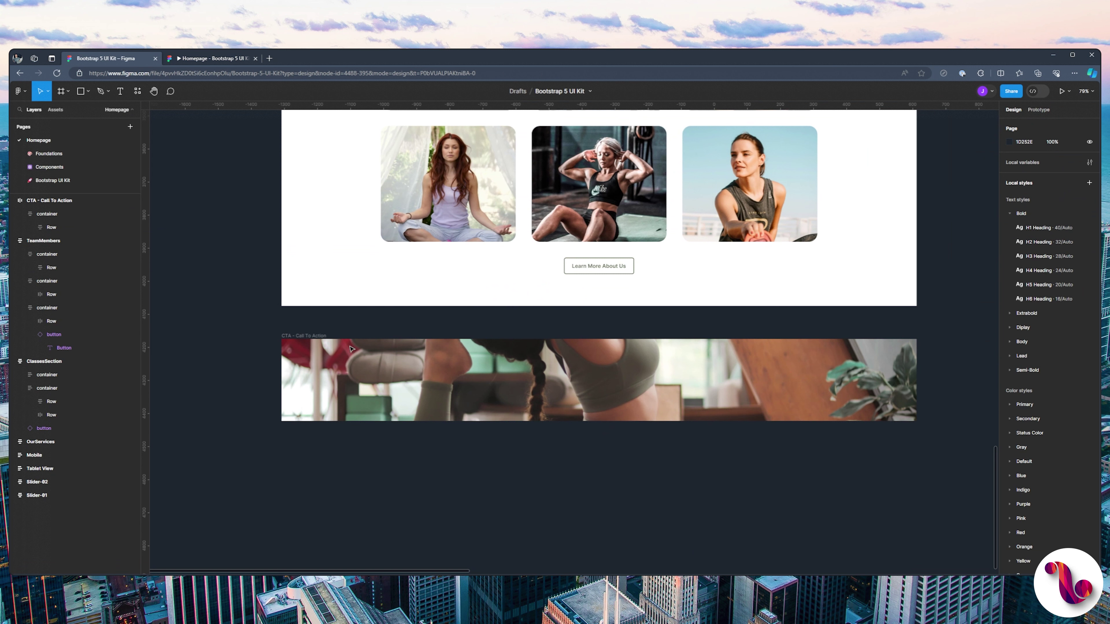
{"action": "left_click", "coordinate": [316, 340]}
{"action": "left_click", "coordinate": [315, 337]}
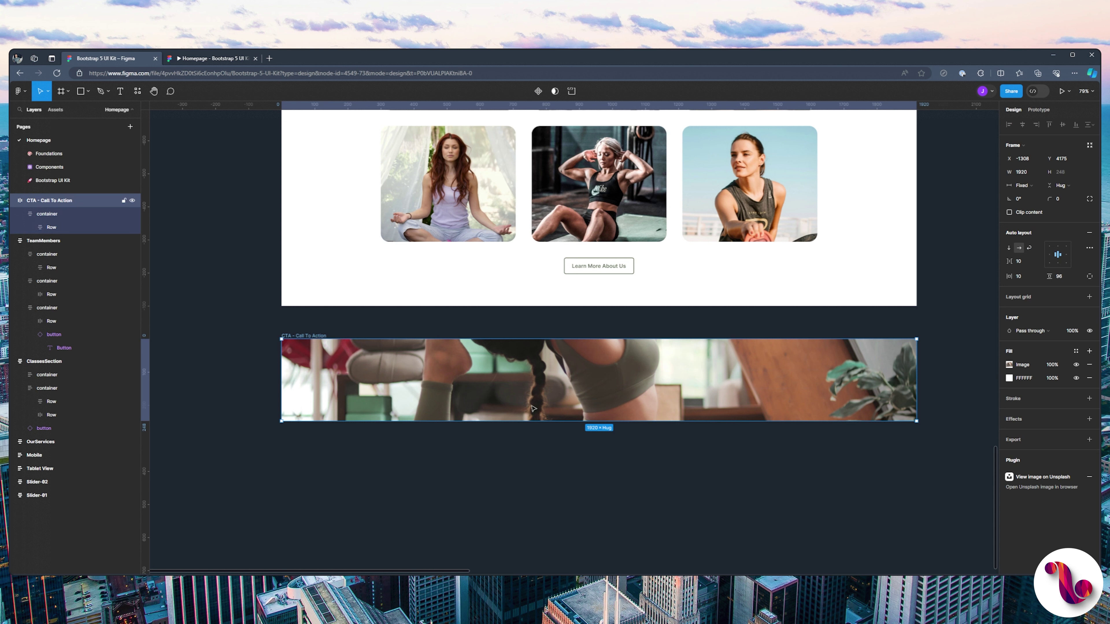
{"action": "left_click", "coordinate": [65, 228]}
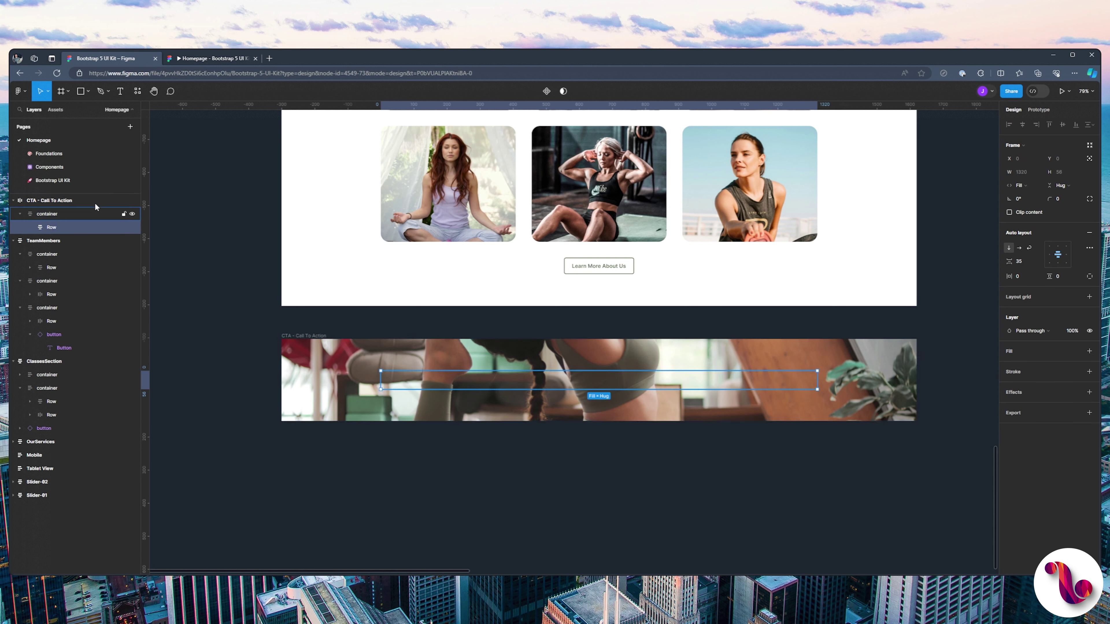
{"action": "left_click", "coordinate": [120, 93]}
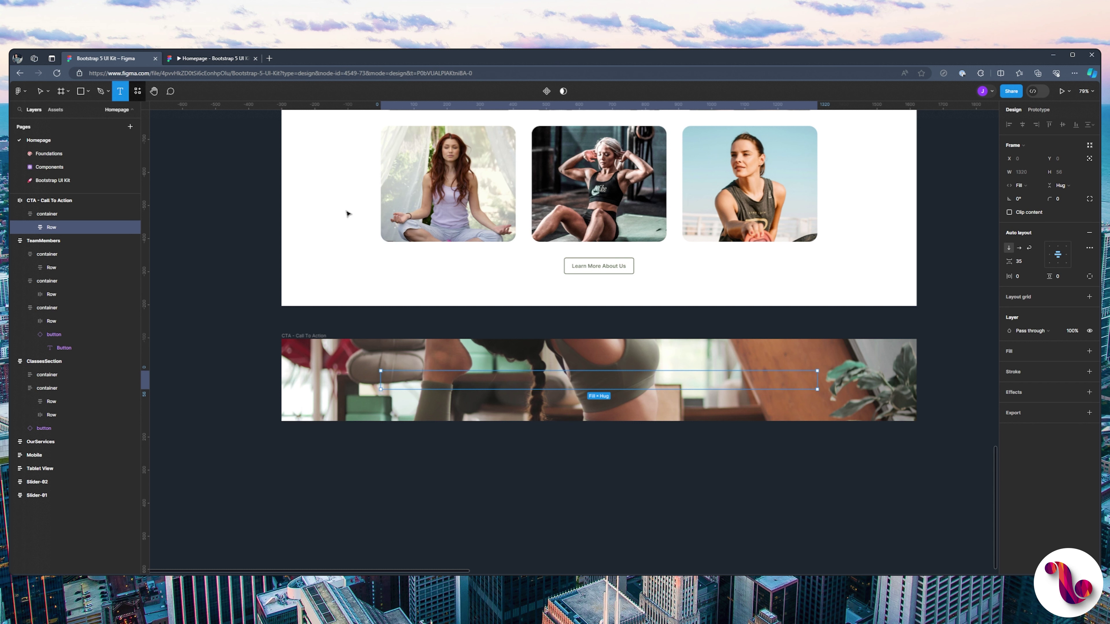
{"action": "left_click", "coordinate": [510, 379]}
{"action": "type", "text": "Fr"}
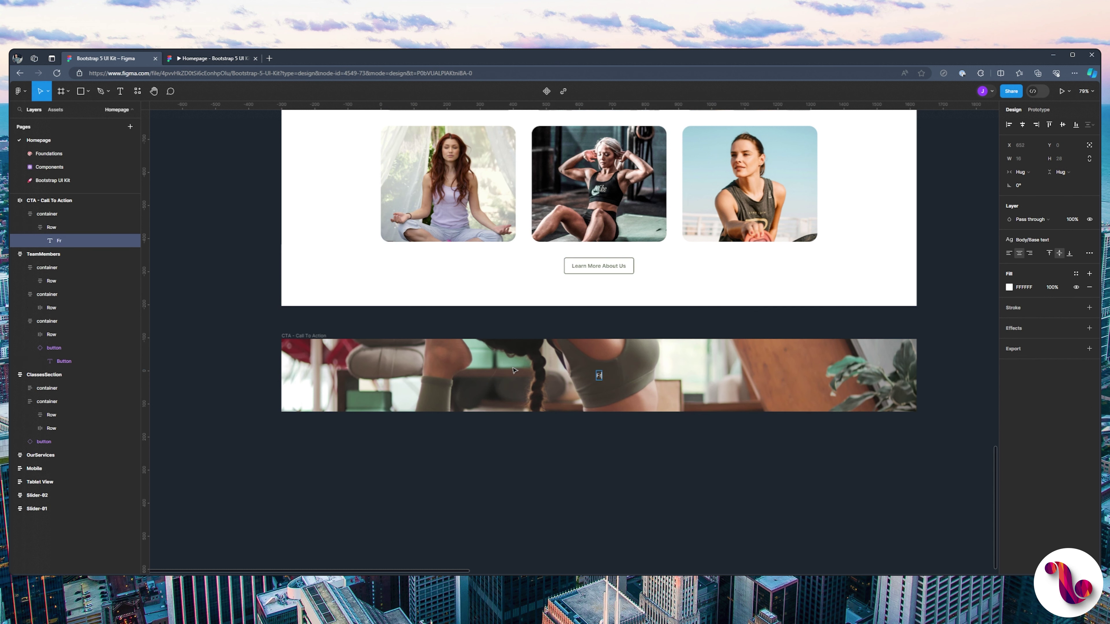
{"action": "type", "text": "ee 30-Day Membership"}
{"action": "key", "text": "Escape"}
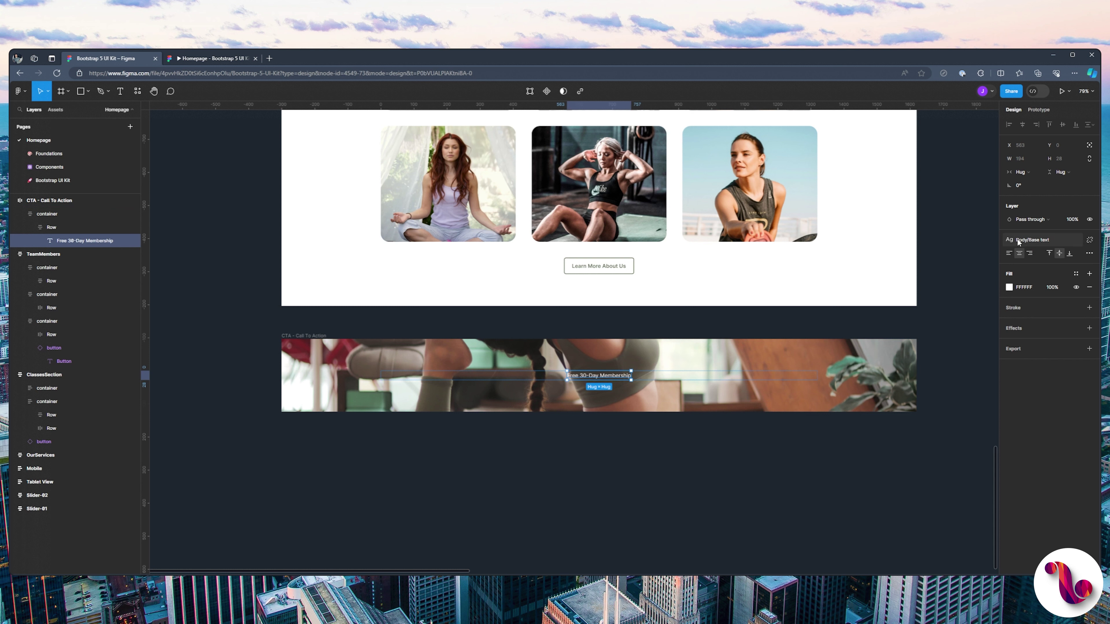
- Apply the Extrabold/H1 Heading text style to the Free 30-Day Membership text
{"action": "left_click", "coordinate": [1032, 240]}
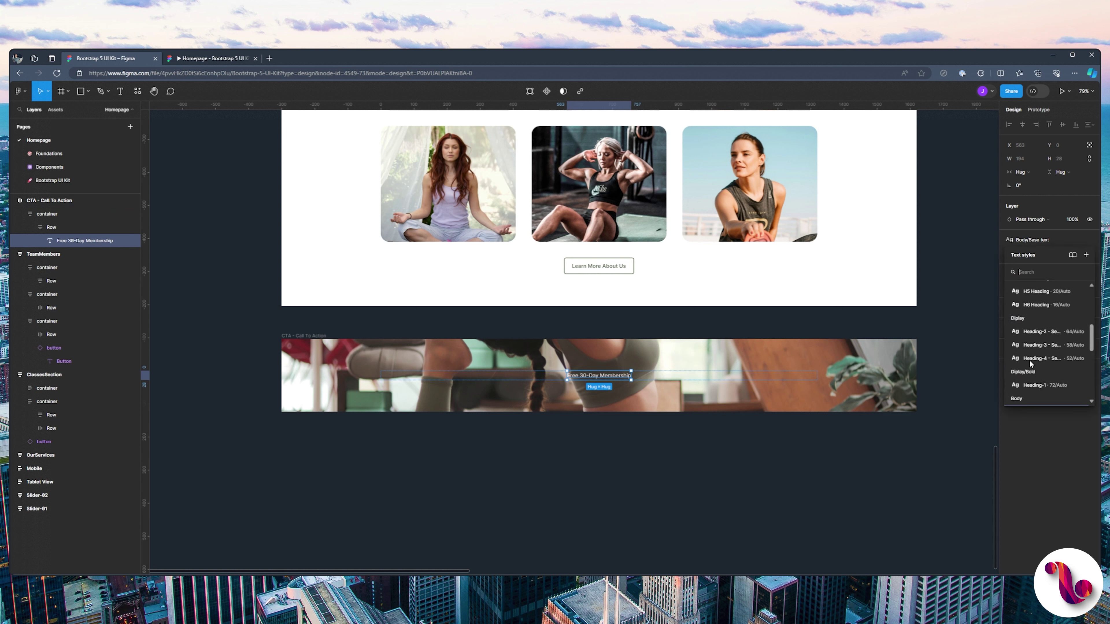
{"action": "scroll", "coordinate": [1029, 357], "scroll_direction": "up", "scroll_amount": 3}
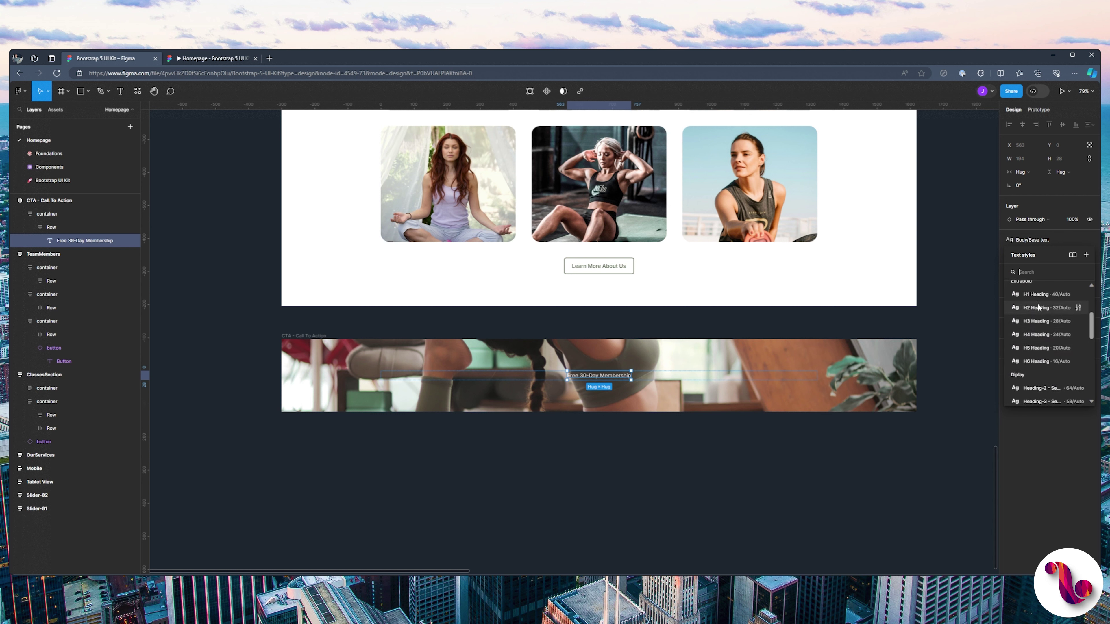
{"action": "left_click", "coordinate": [1038, 296]}
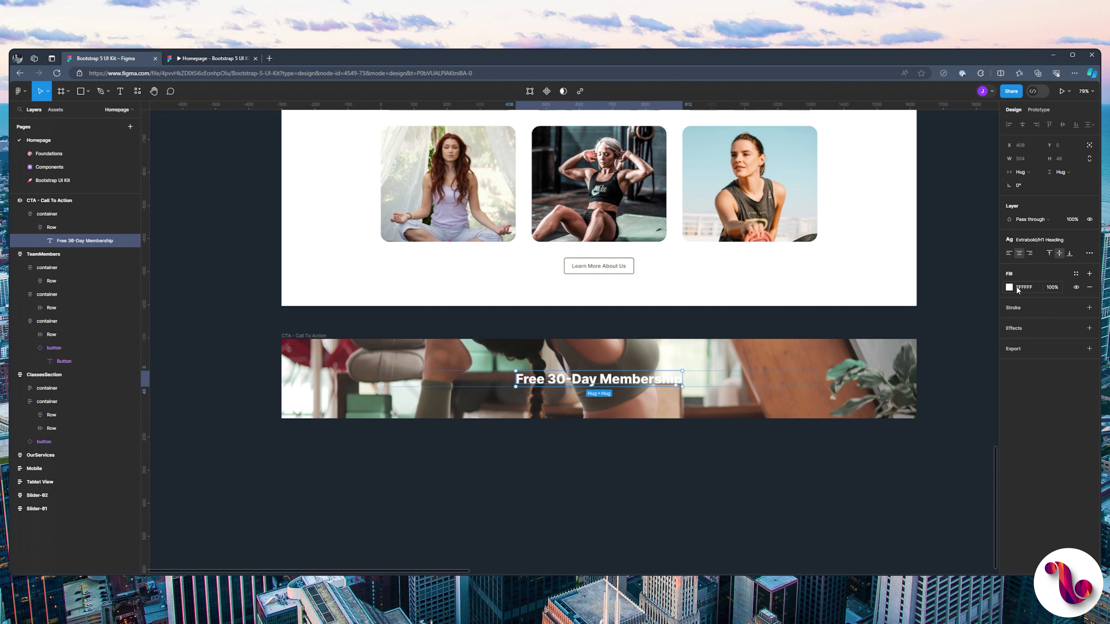
- Apply the Gray/800 library color to the Free 30-Day Membership heading in place of its white fill
{"action": "left_click", "coordinate": [1076, 273]}
{"action": "scroll", "coordinate": [944, 413], "scroll_direction": "down", "scroll_amount": 2}
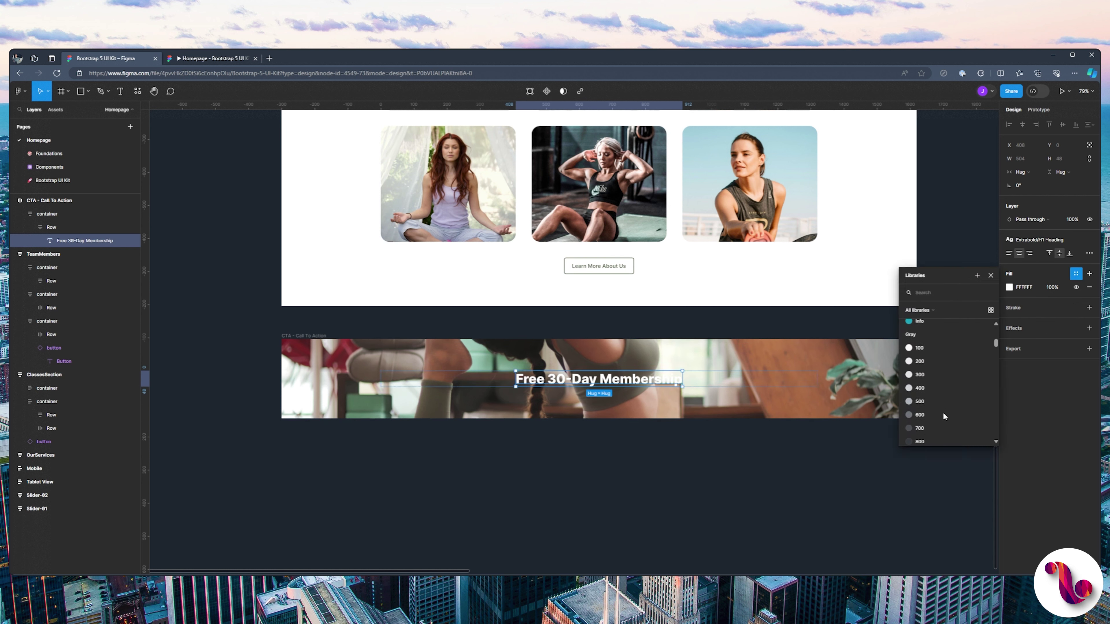
{"action": "left_click", "coordinate": [935, 398]}
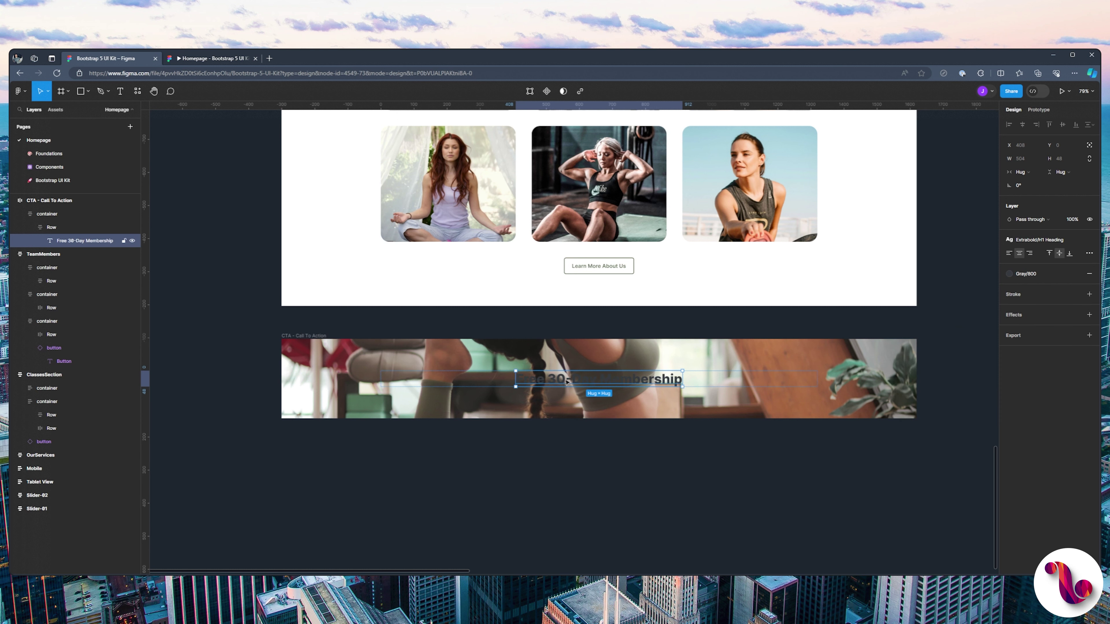
- Copy the body paragraph from the TeamMembers section and paste it beneath the Free 30-Day Membership heading in the call-to-action row
{"action": "scroll", "coordinate": [563, 382], "scroll_direction": "up", "scroll_amount": 7}
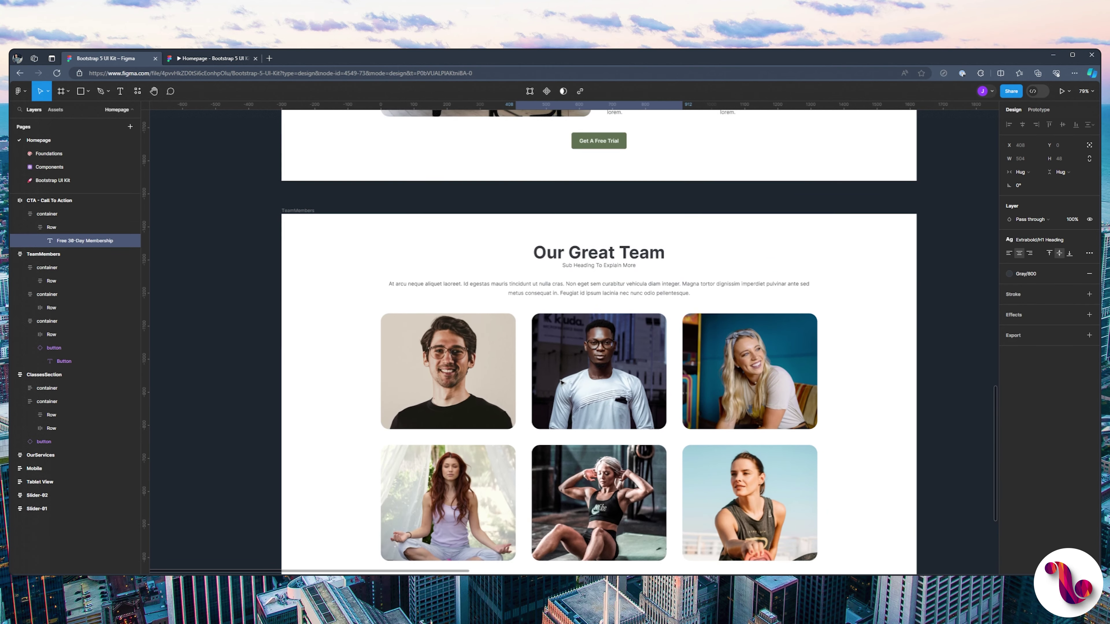
{"action": "scroll", "coordinate": [563, 382], "scroll_direction": "up", "scroll_amount": 2}
{"action": "left_click", "coordinate": [570, 362]}
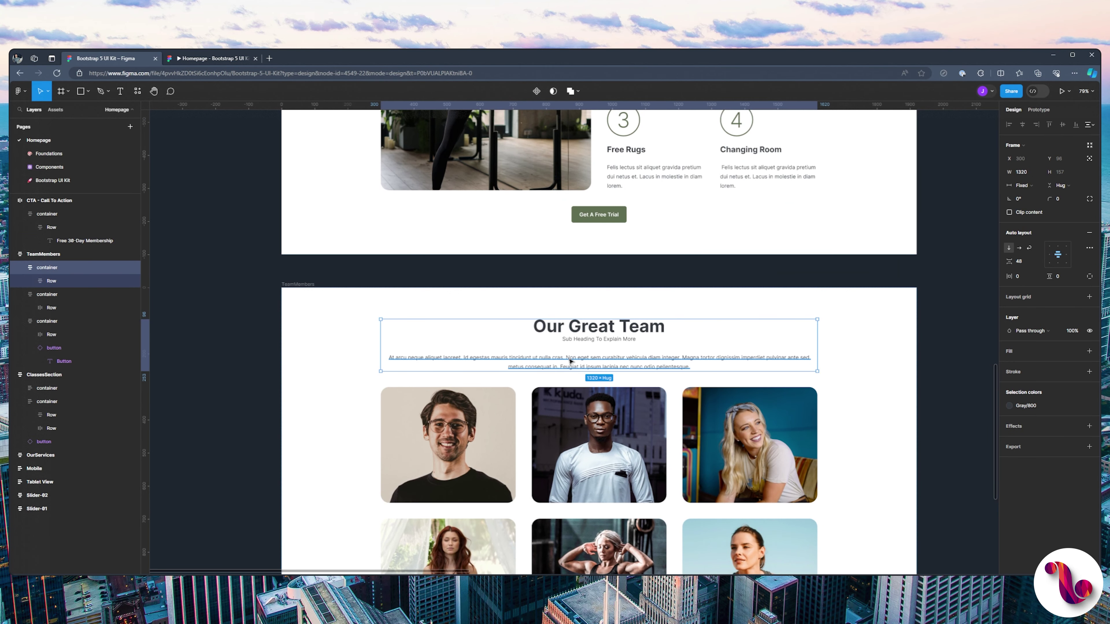
{"action": "double_click", "coordinate": [570, 362]}
{"action": "scroll", "coordinate": [521, 344], "scroll_direction": "down", "scroll_amount": 9}
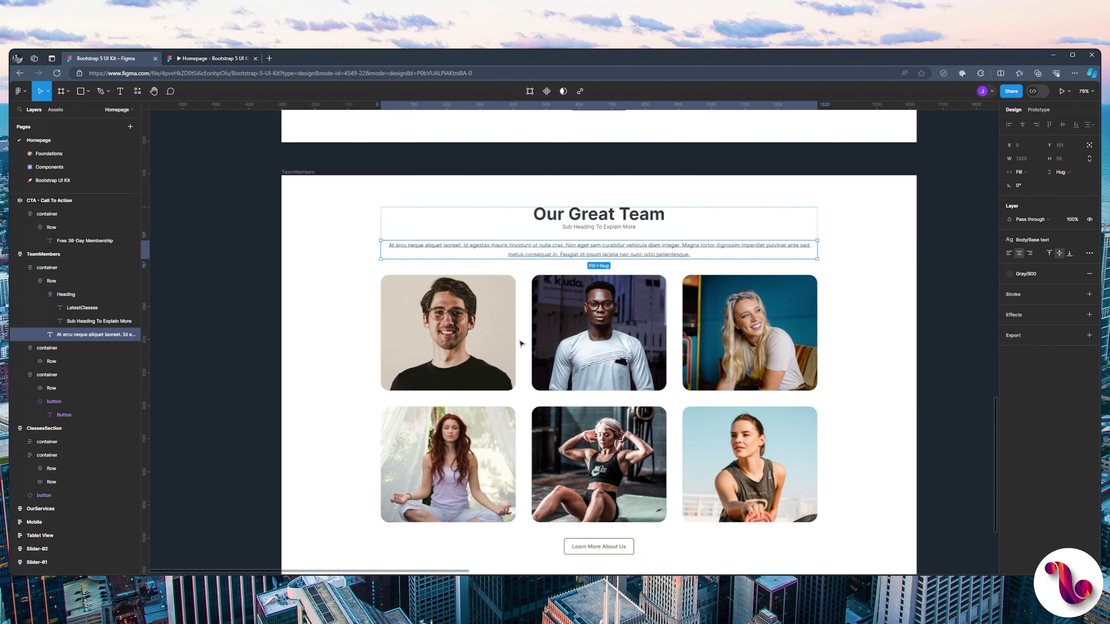
{"action": "left_click", "coordinate": [552, 372]}
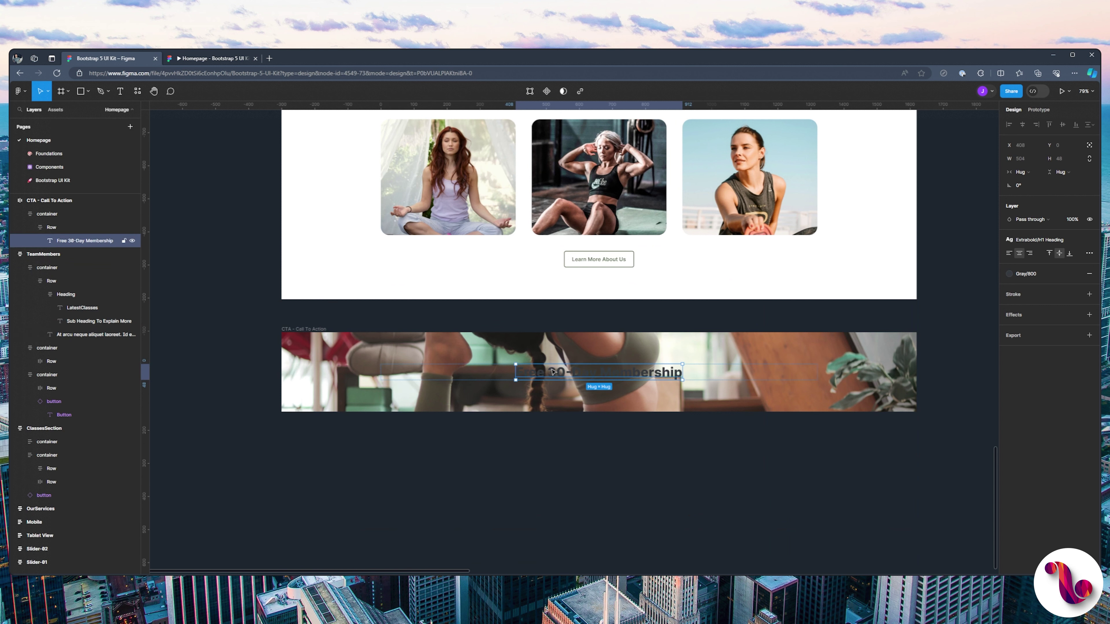
{"action": "key", "text": "ctrl+v"}
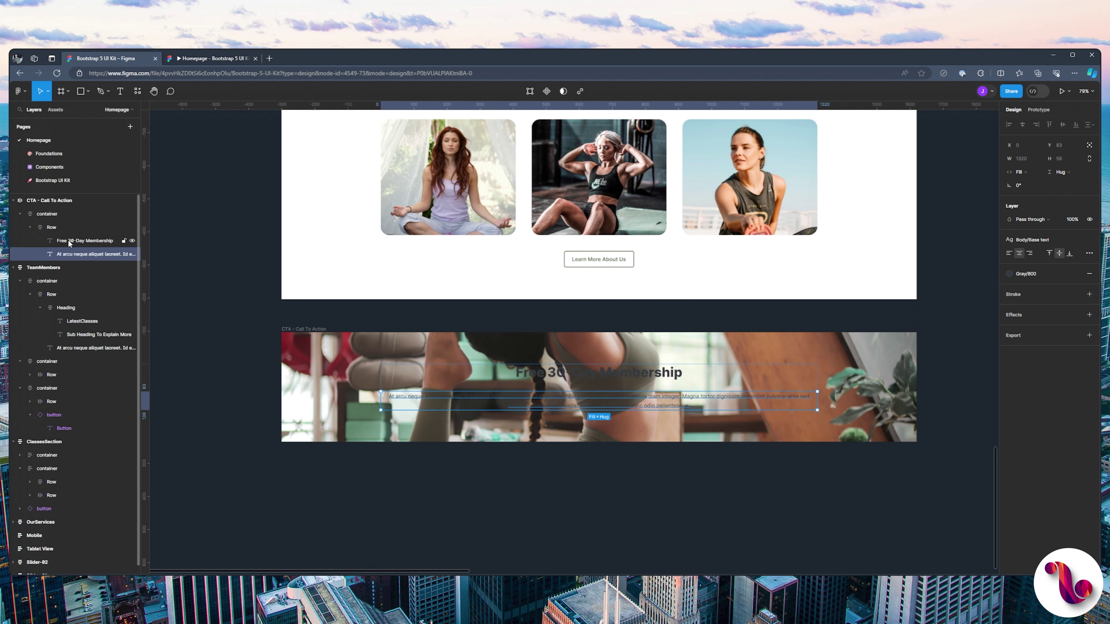
- Left-align the call-to-action heading and paragraph, and set the heading's width to Fill container
{"action": "left_click", "coordinate": [553, 372], "text": "shift"}
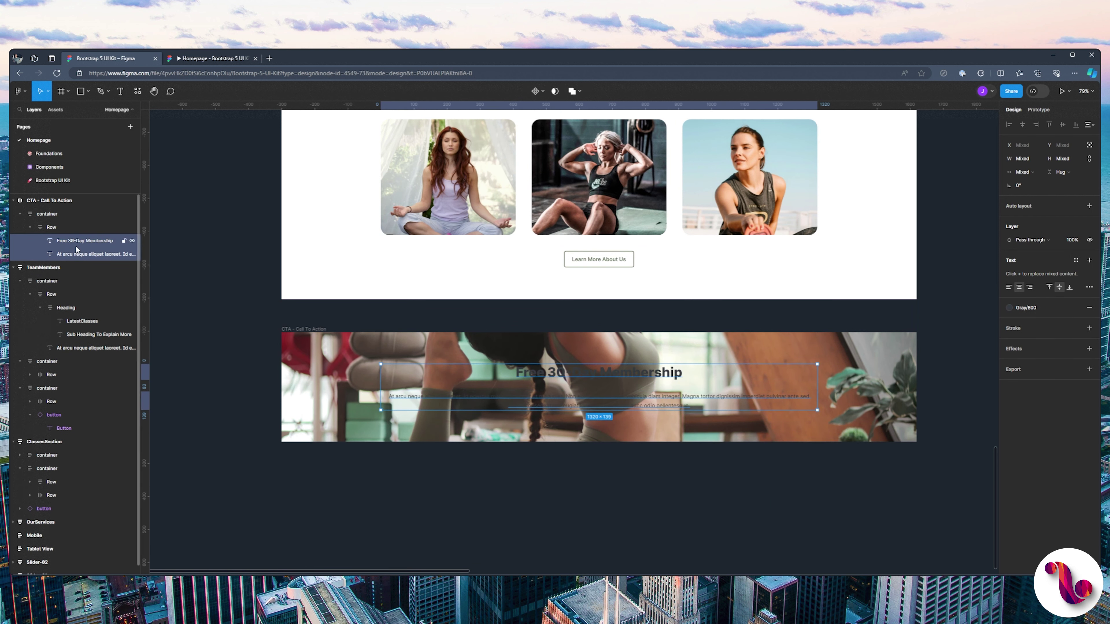
{"action": "left_click", "coordinate": [1009, 287]}
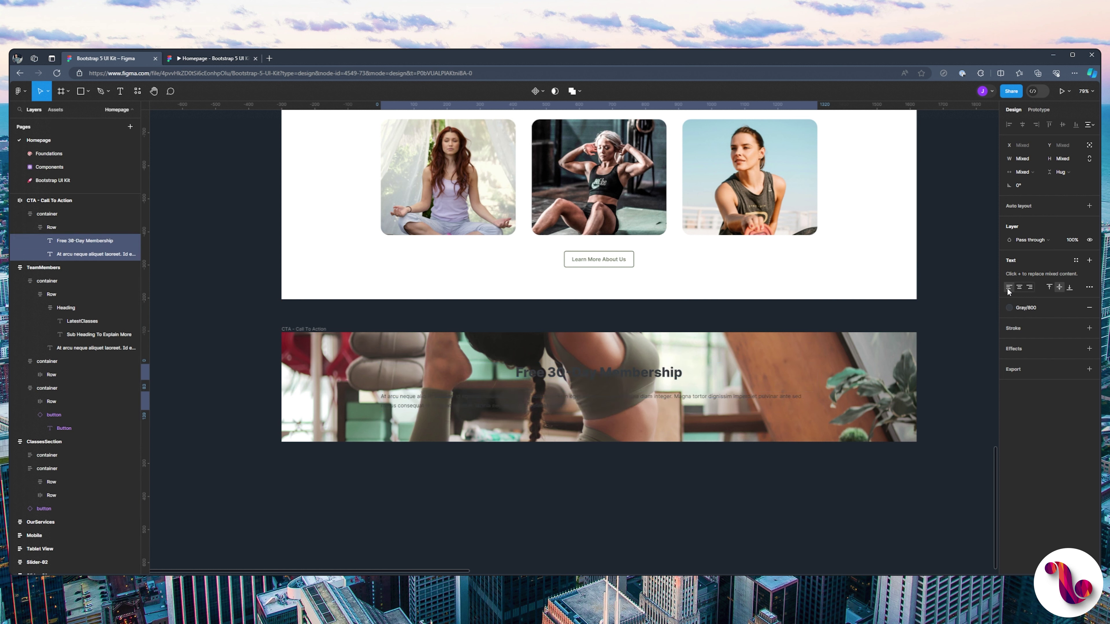
{"action": "left_click", "coordinate": [652, 373]}
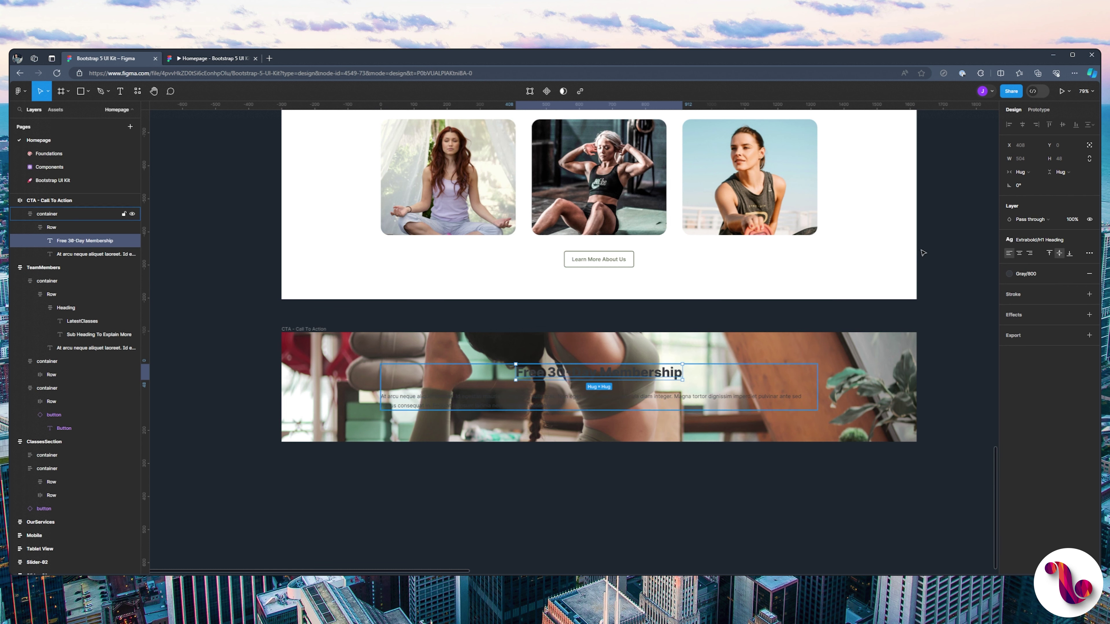
{"action": "left_click", "coordinate": [1030, 171]}
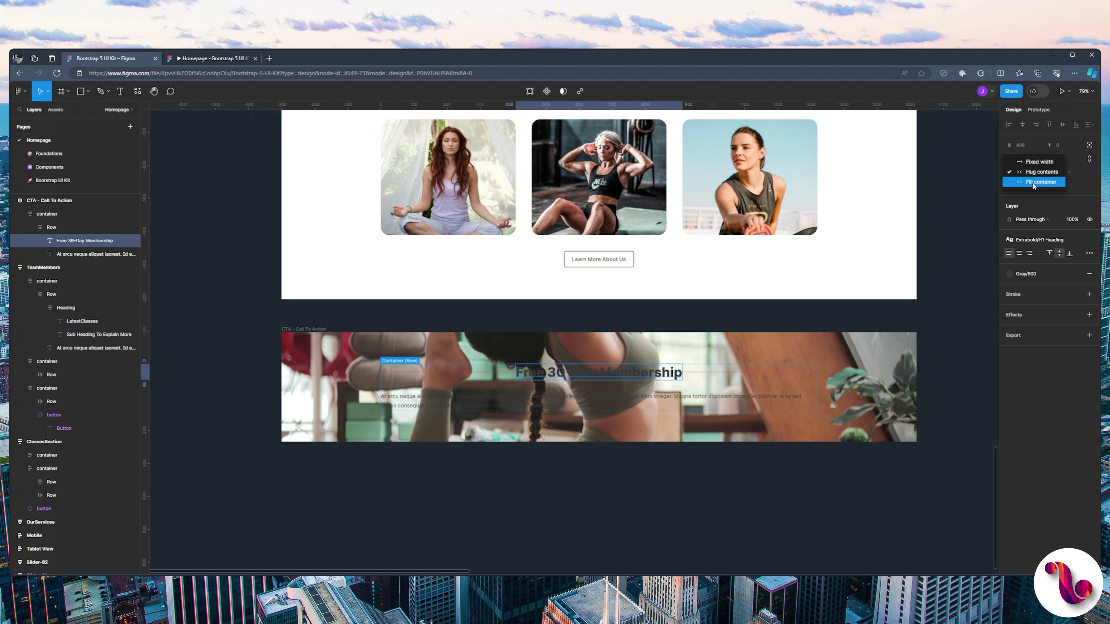
{"action": "left_click", "coordinate": [1033, 182]}
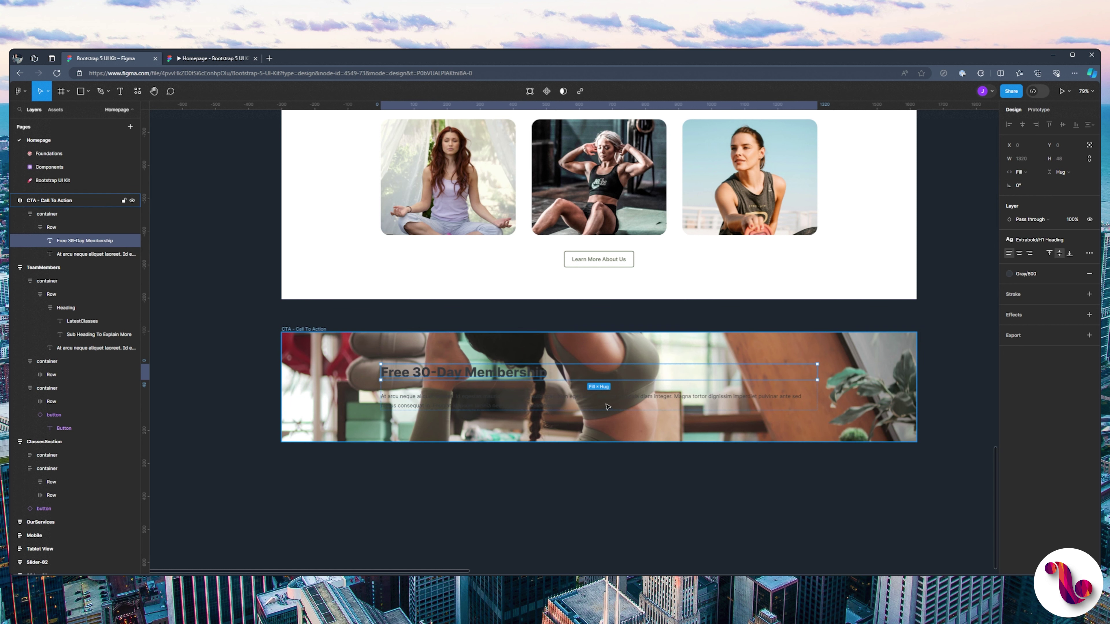
- Group the call-to-action heading and paragraph and turn the group into an auto layout frame
{"action": "key", "text": "Tab"}
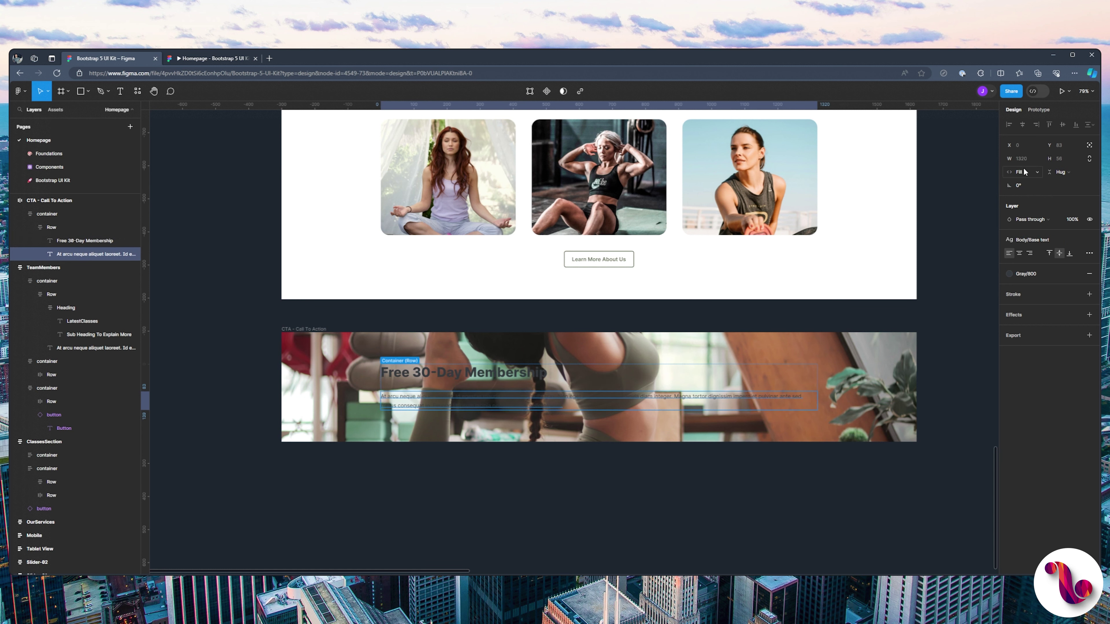
{"action": "left_click", "coordinate": [65, 242], "text": "shift"}
{"action": "key", "text": "ctrl+g"}
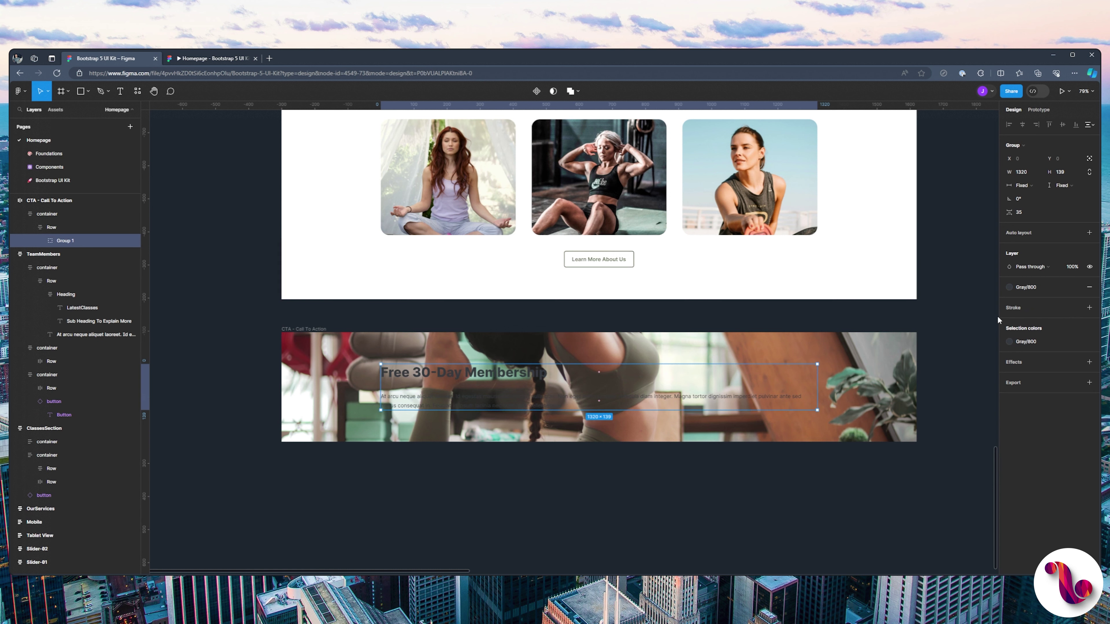
{"action": "left_click", "coordinate": [1089, 233]}
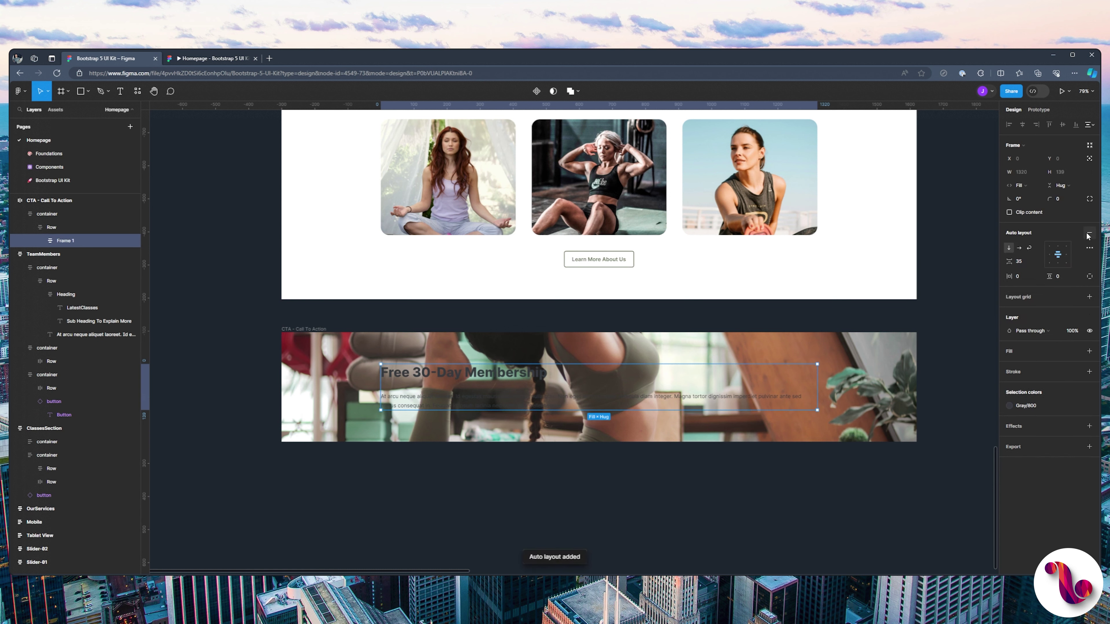
- Give the new text frame a white FFFFFF fill and 48 horizontal and vertical padding
{"action": "left_click", "coordinate": [1088, 350]}
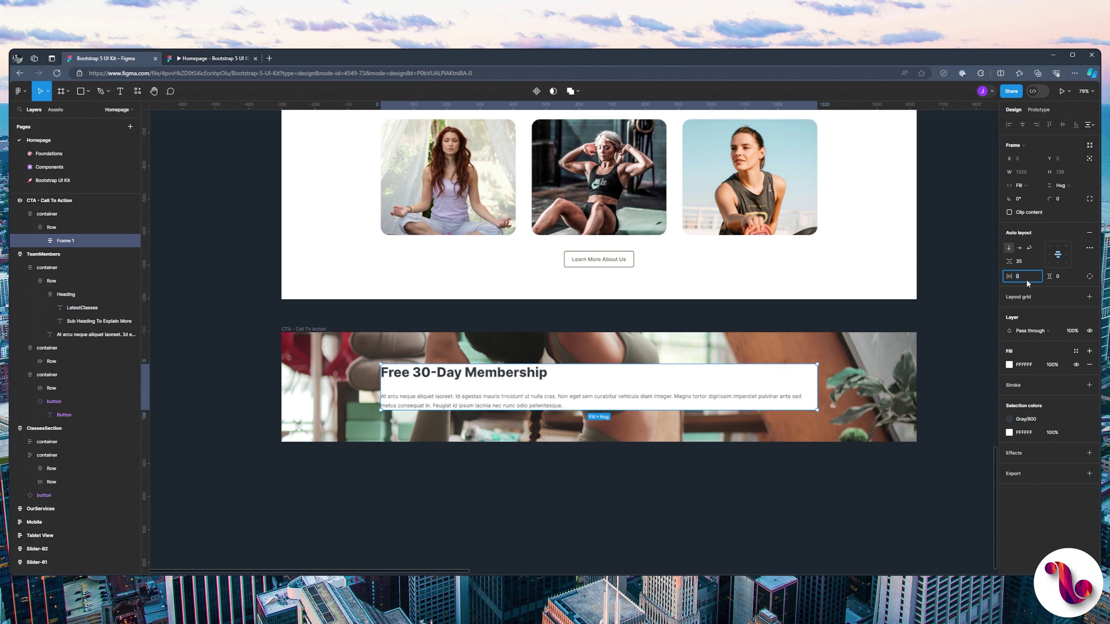
{"action": "type", "text": "48"}
{"action": "left_click", "coordinate": [1068, 277]}
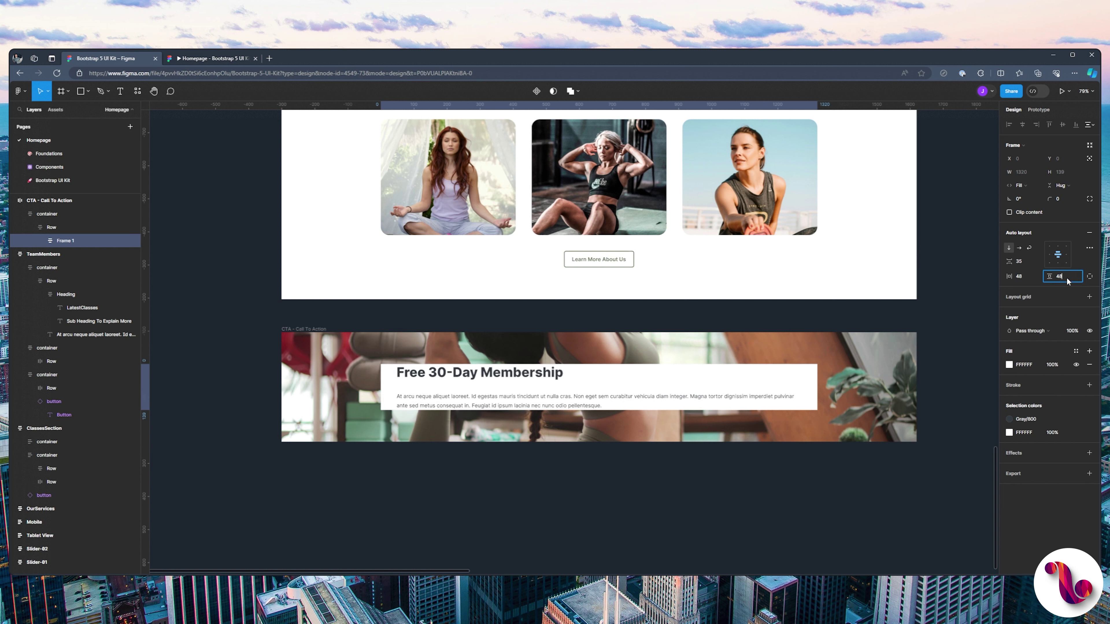
{"action": "type", "text": "48"}
{"action": "key", "text": "Return"}
- Clip the content of the call-to-action container, set its corner radius to 50, and glance at the prototype
{"action": "left_click", "coordinate": [463, 415]}
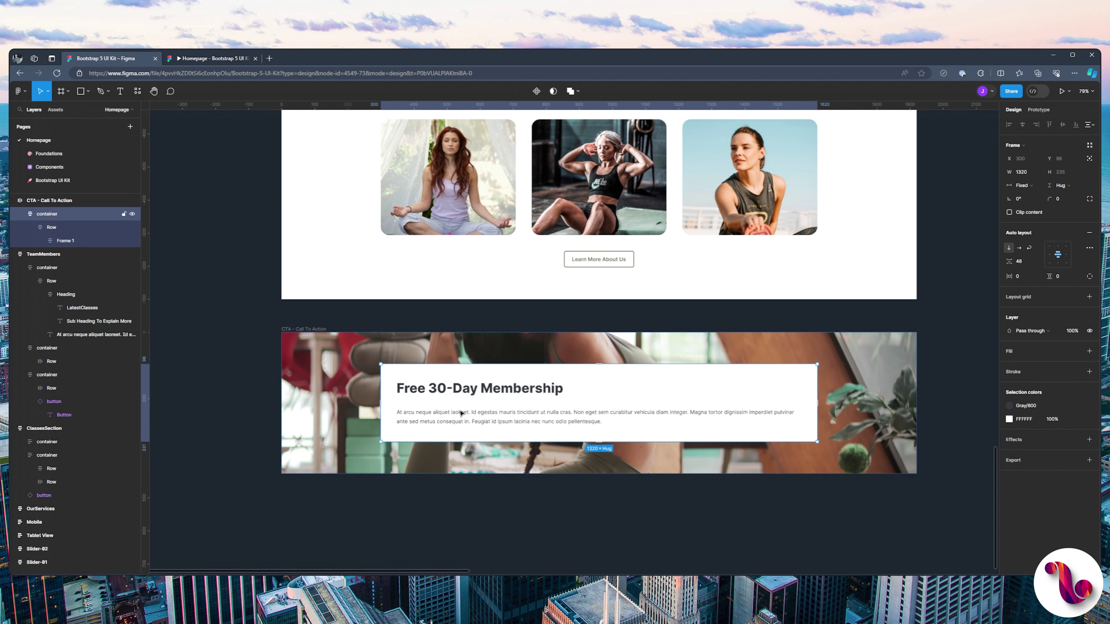
{"action": "left_click", "coordinate": [1064, 209]}
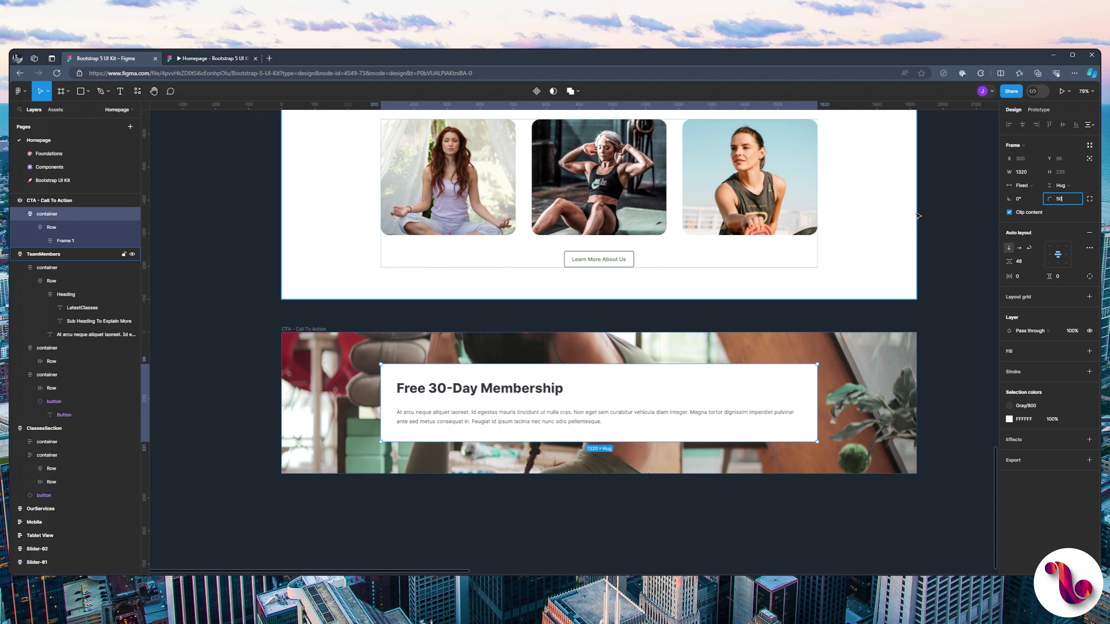
{"action": "key", "text": "Return"}
{"action": "left_click", "coordinate": [210, 58]}
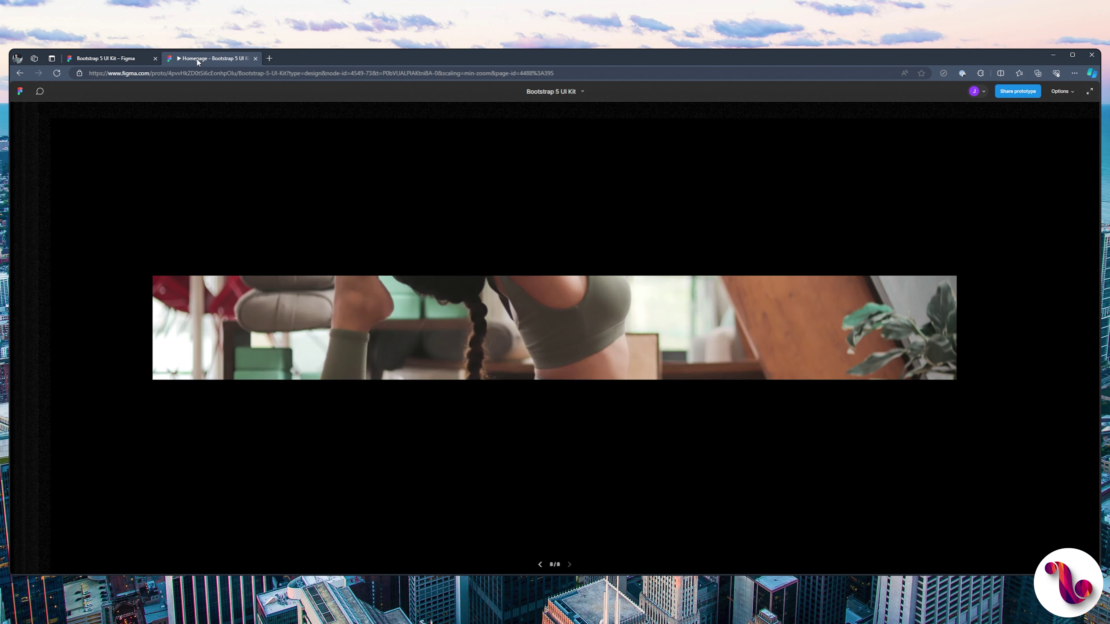
{"action": "left_click", "coordinate": [77, 60]}
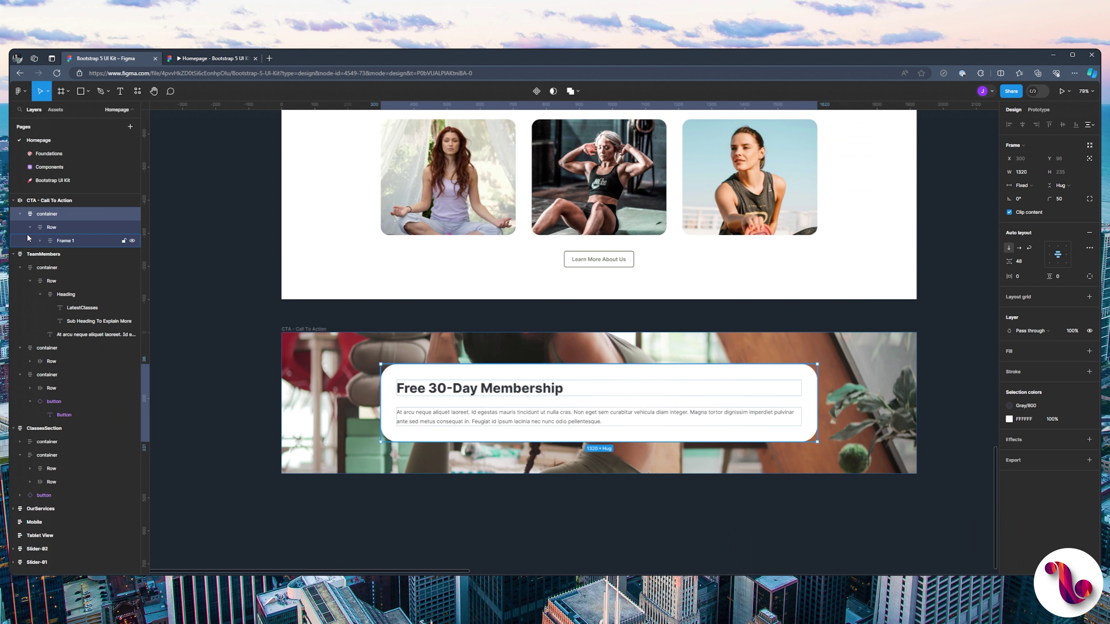
- Rename Frame 1 as Bg and set the vertical spacing between its items to 48
{"action": "left_click", "coordinate": [62, 241]}
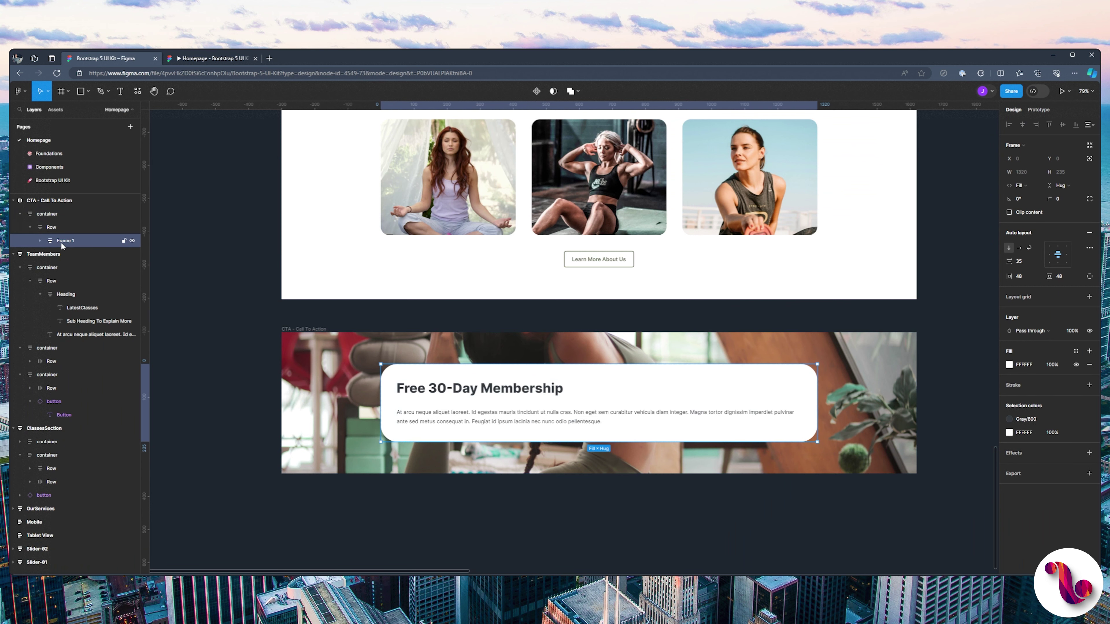
{"action": "double_click", "coordinate": [67, 241]}
{"action": "key", "text": "Return"}
{"action": "left_click", "coordinate": [1019, 261]}
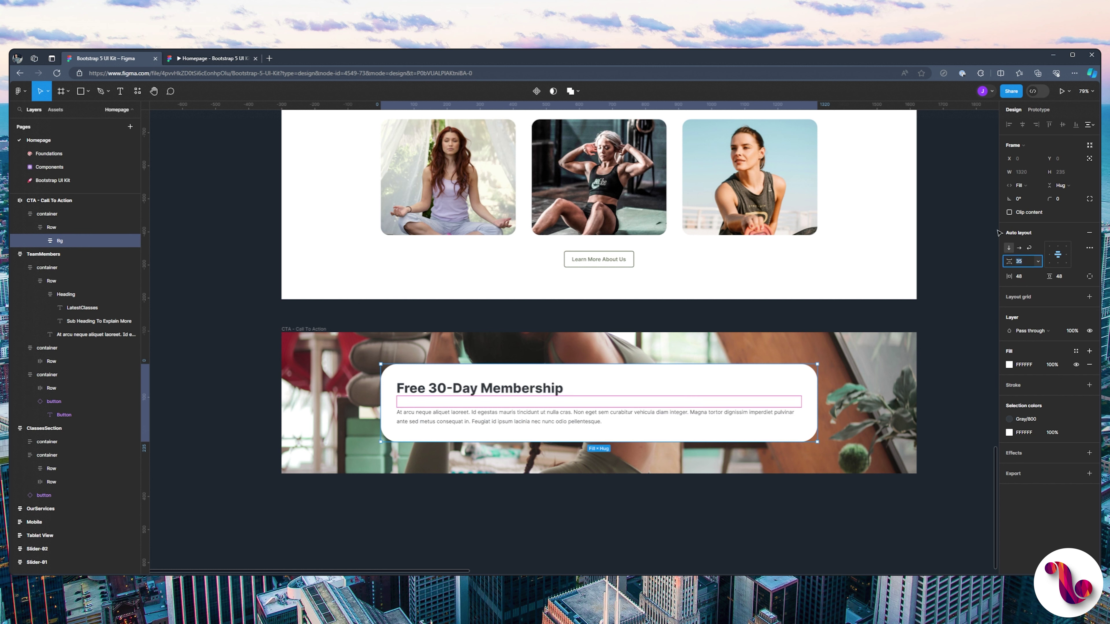
{"action": "type", "text": "48"}
{"action": "key", "text": "Return"}
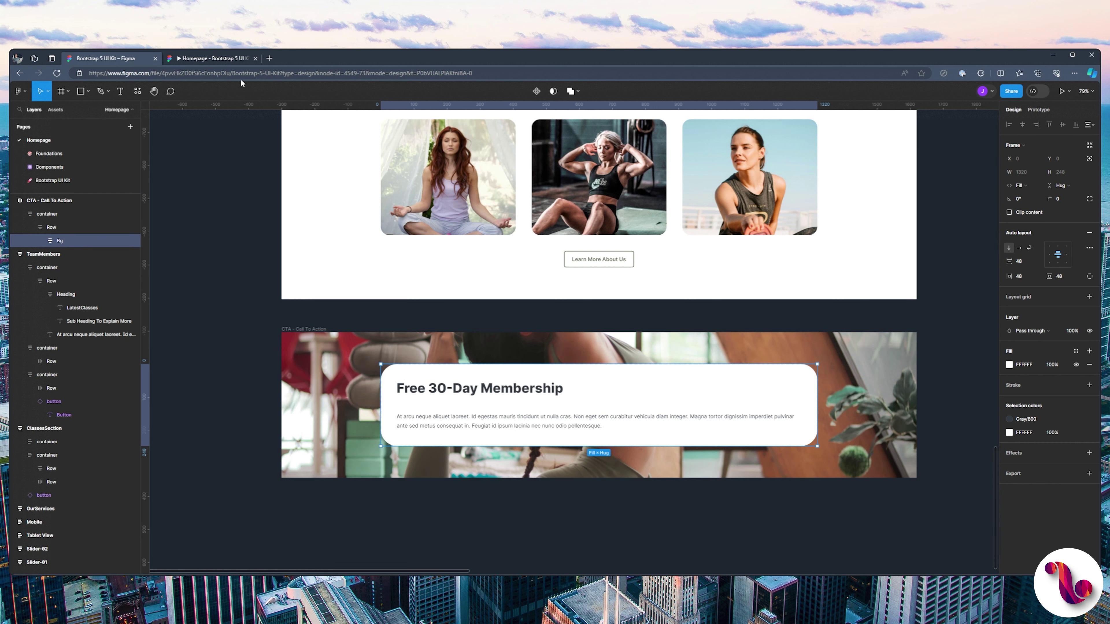
- Set the call-to-action container's width to Fill container, checking the section in the homepage prototype before and after the change
{"action": "left_click", "coordinate": [219, 58]}
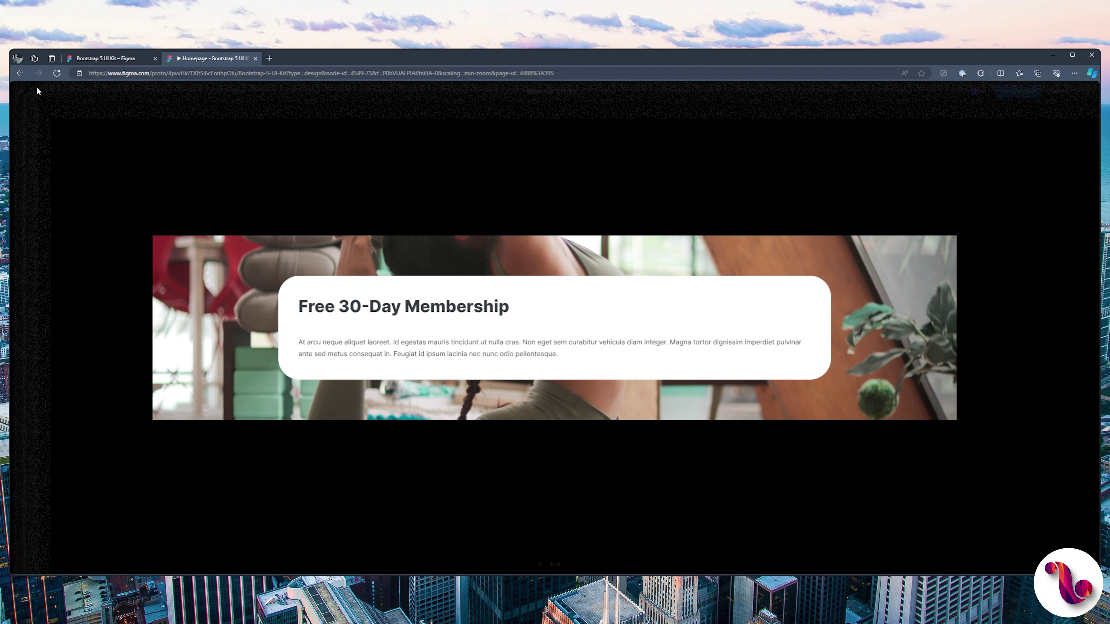
{"action": "left_click", "coordinate": [105, 58]}
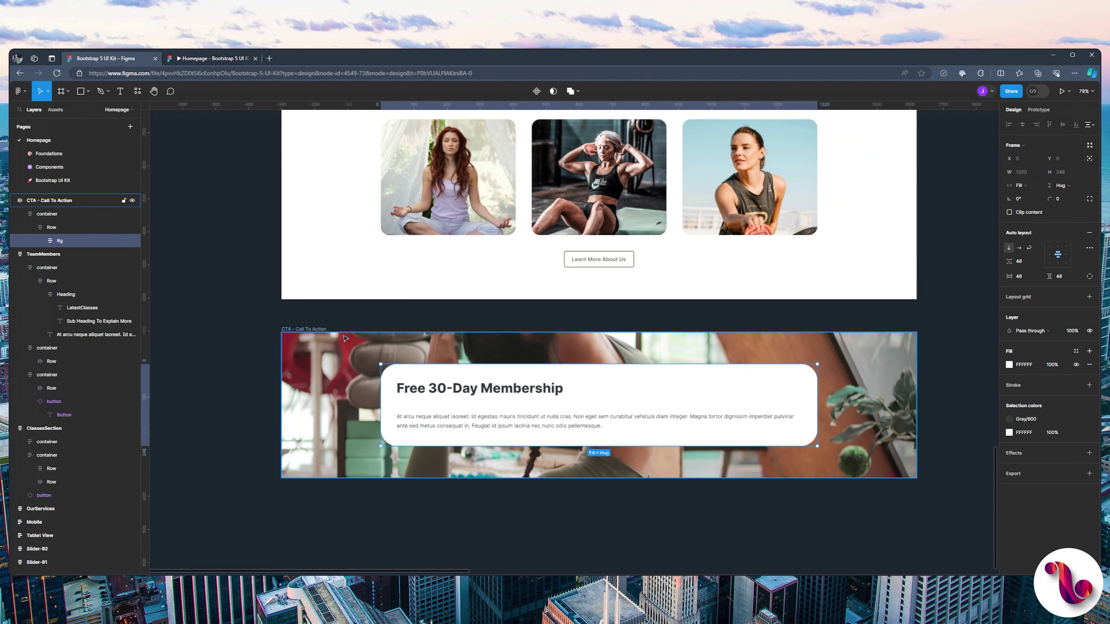
{"action": "left_click", "coordinate": [48, 213]}
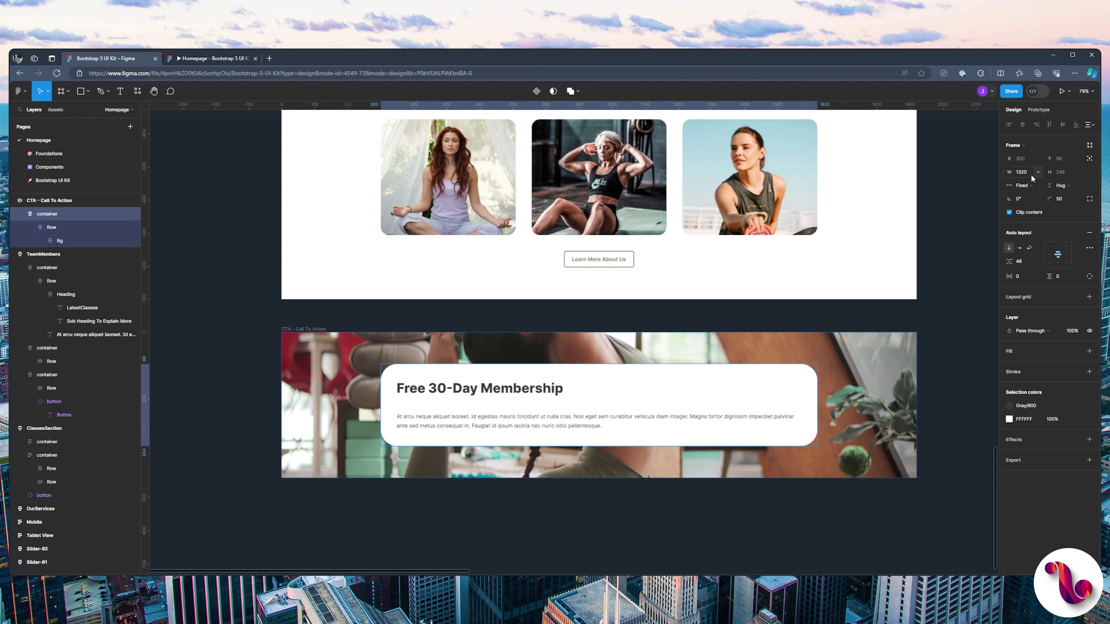
{"action": "left_click", "coordinate": [1034, 204]}
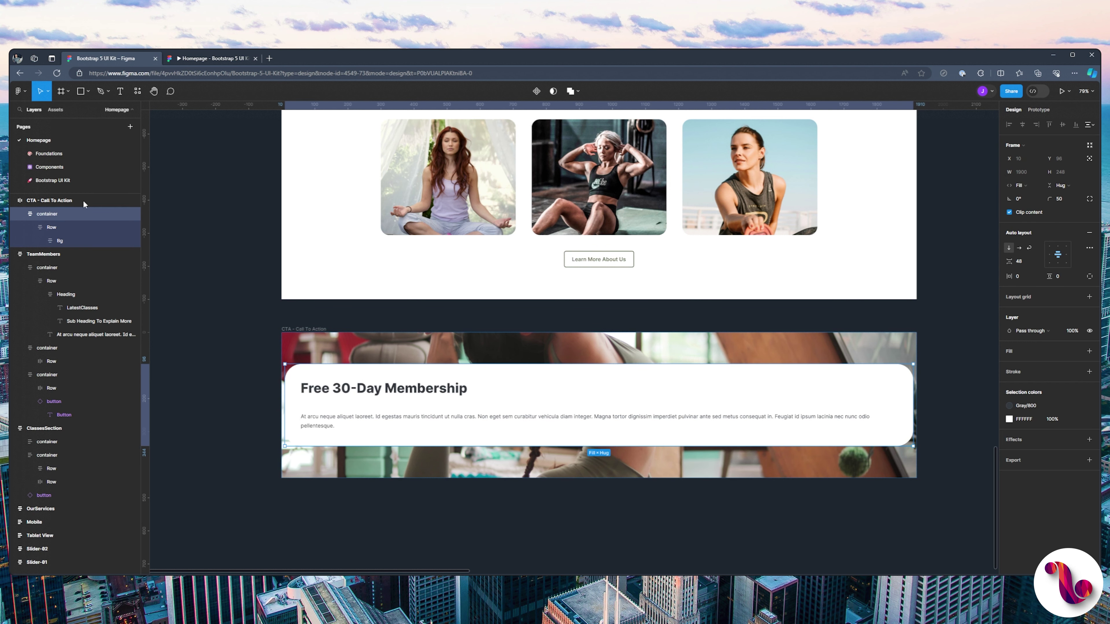
{"action": "left_click", "coordinate": [191, 58]}
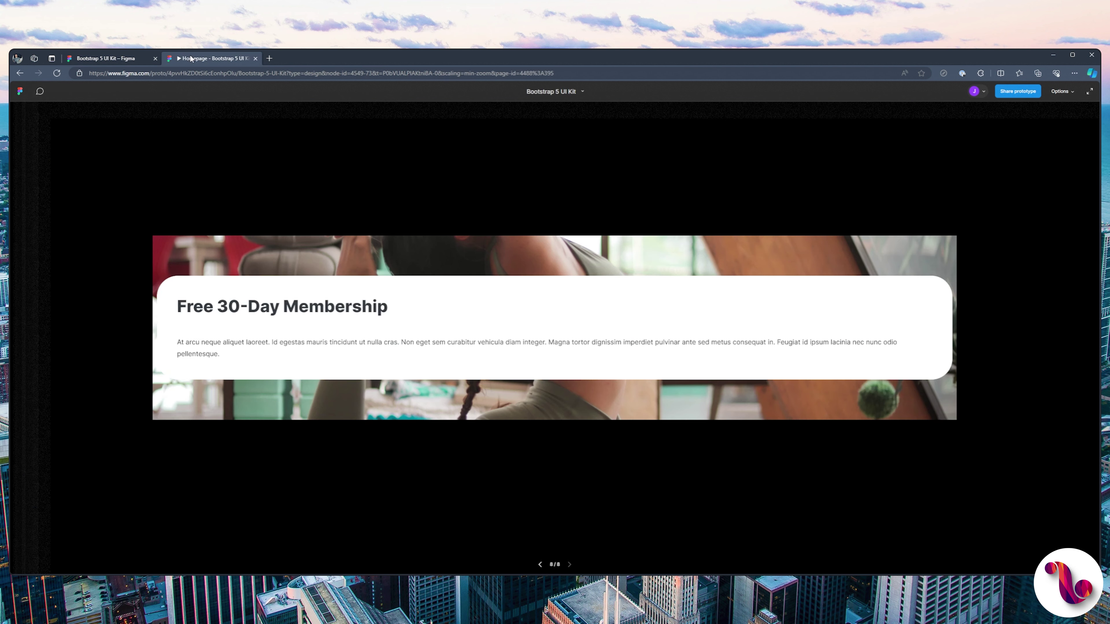
{"action": "left_click", "coordinate": [89, 58]}
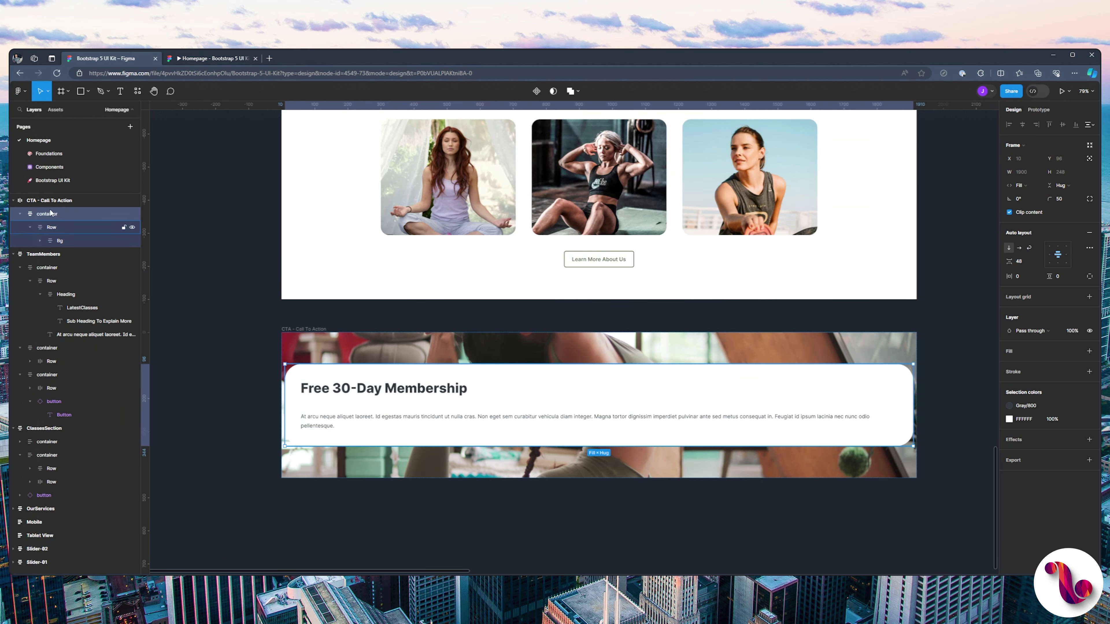
- Set the horizontal padding of the CTA - Call To Action frame to 25
{"action": "left_click", "coordinate": [48, 200]}
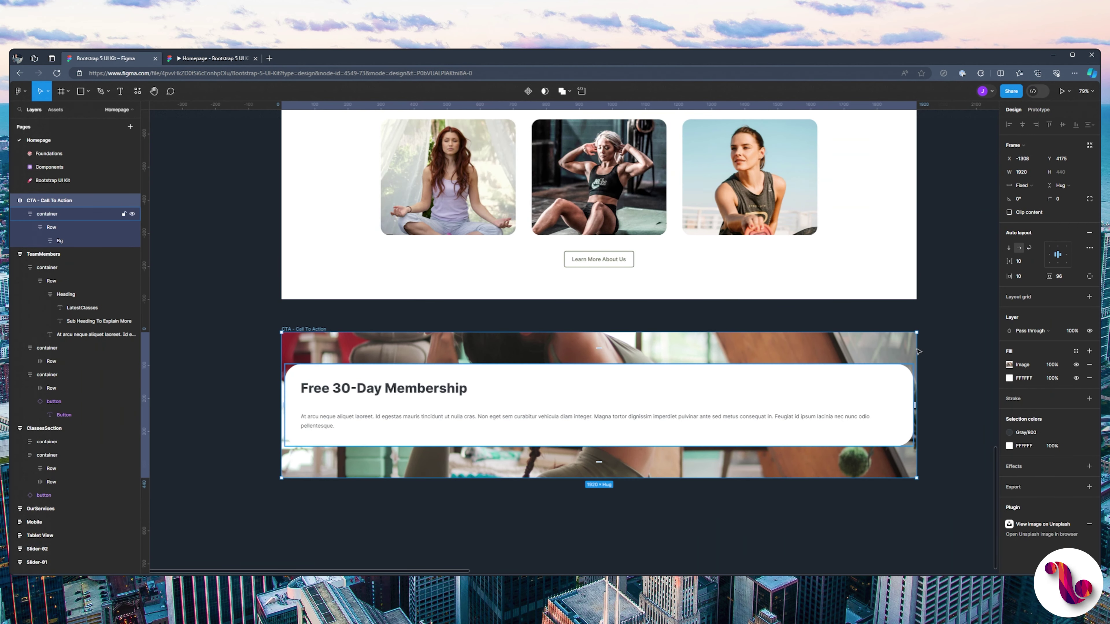
{"action": "left_click", "coordinate": [1024, 261]}
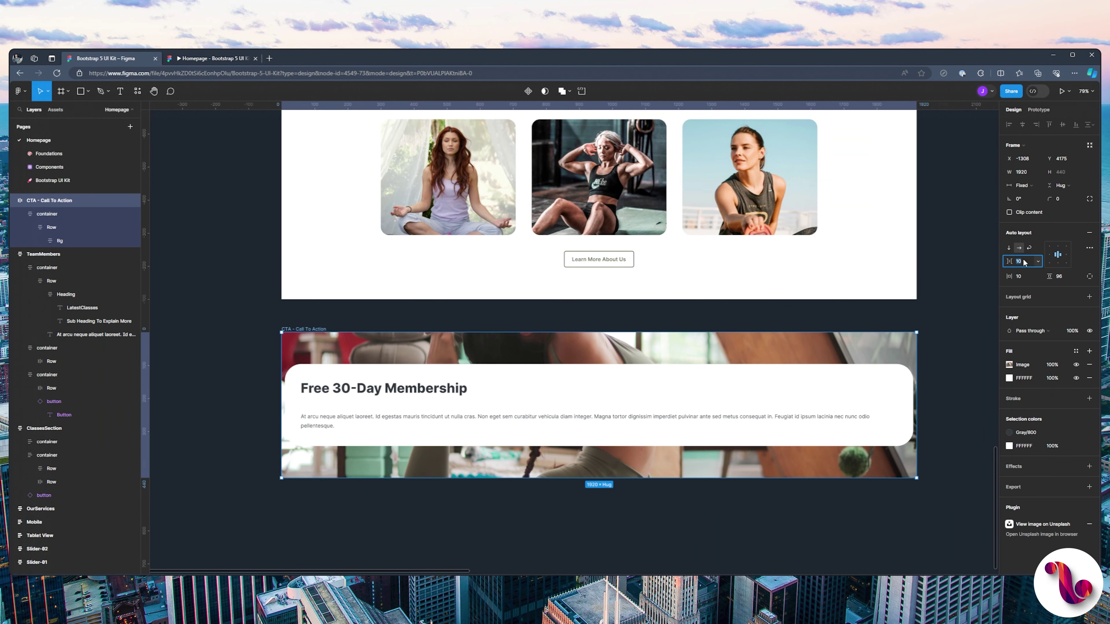
{"action": "left_click", "coordinate": [1022, 276]}
{"action": "type", "text": "25"}
{"action": "key", "text": "Return"}
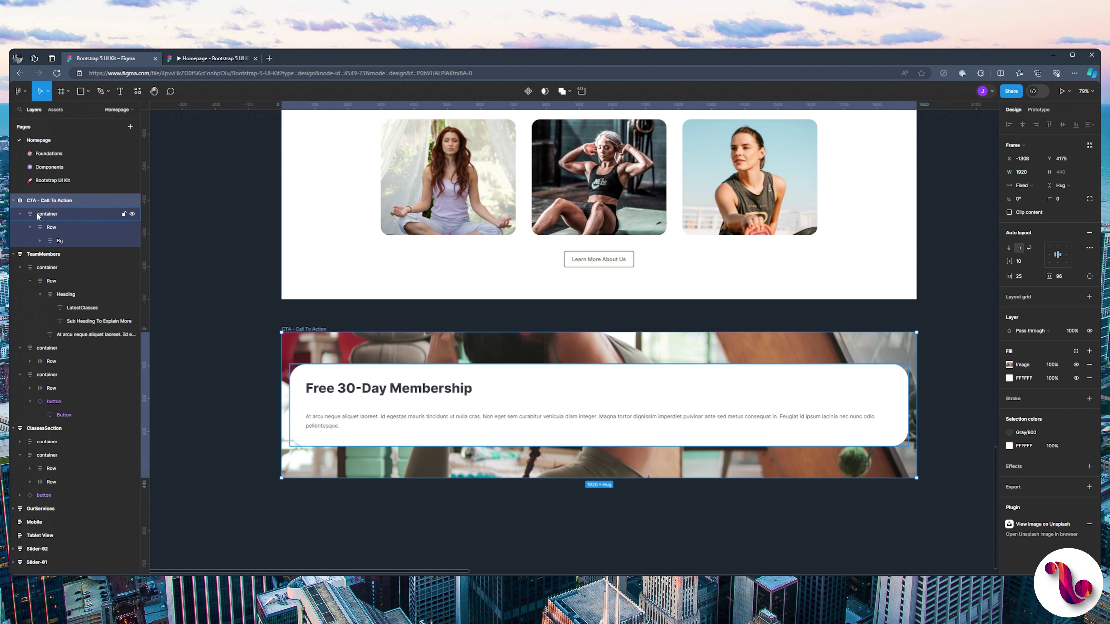
- Rename the container inside the CTA - Call To Action frame as container-fluid
{"action": "left_click", "coordinate": [46, 214]}
{"action": "double_click", "coordinate": [55, 214]}
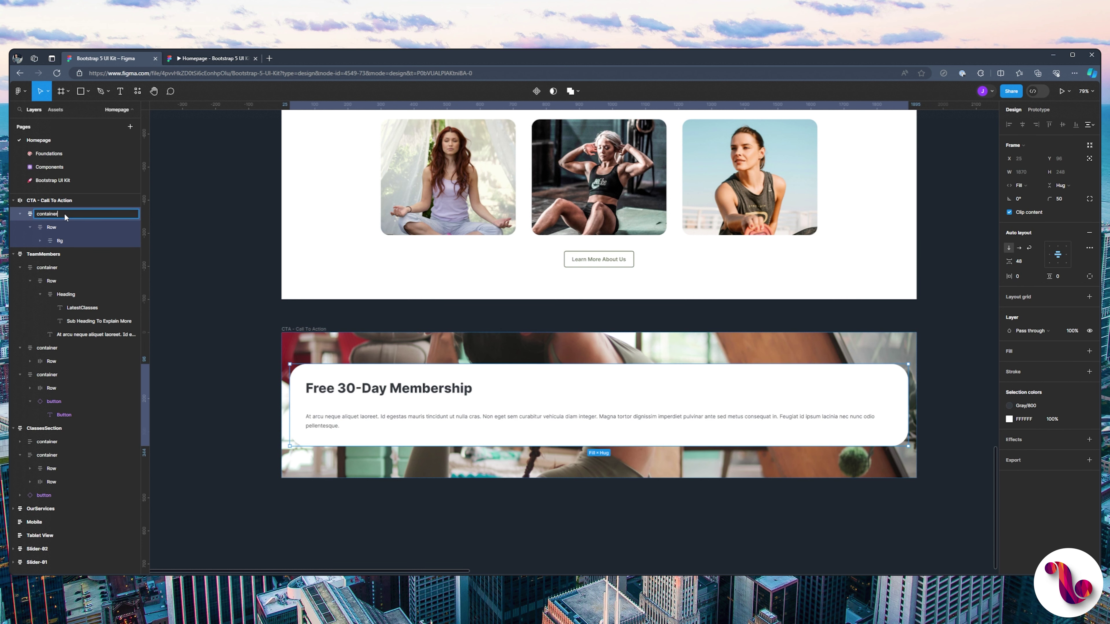
{"action": "type", "text": "-fluid"}
{"action": "key", "text": "Return"}
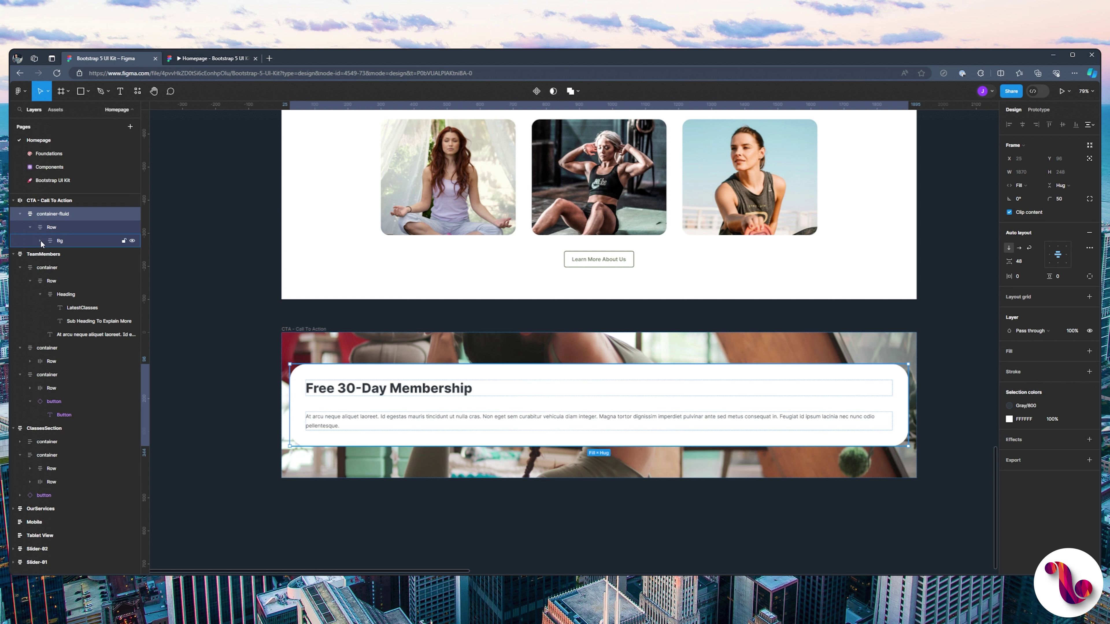
- Group the Bg frame inside the Row, name the group col-md-6 and apply auto layout to it
{"action": "left_click", "coordinate": [62, 239]}
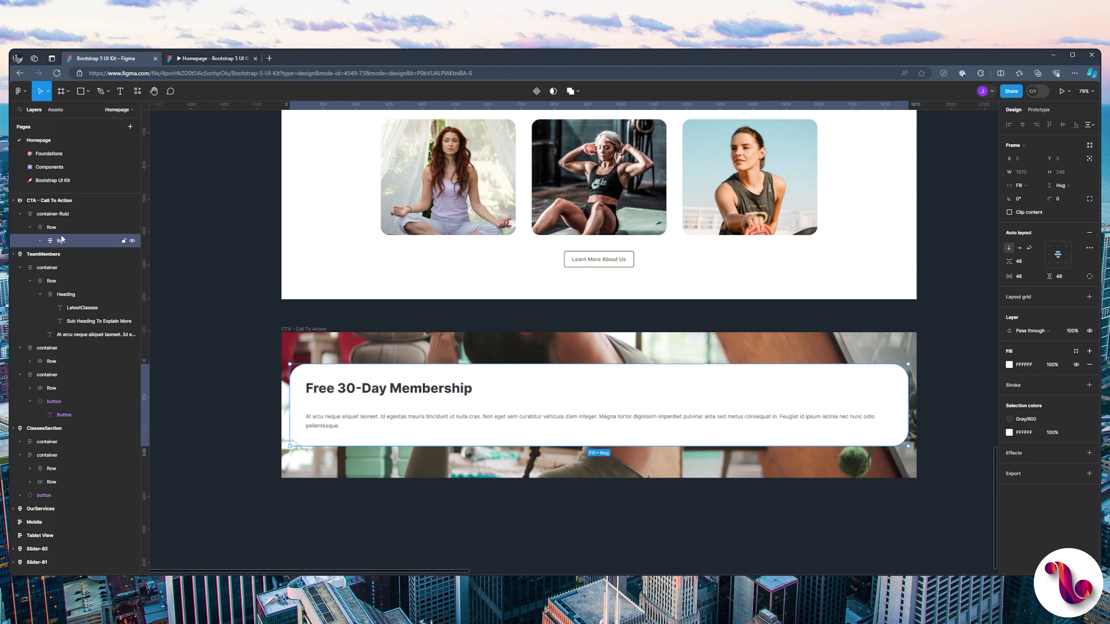
{"action": "key", "text": "ctrl+g"}
{"action": "double_click", "coordinate": [62, 240]}
{"action": "type", "text": "c"}
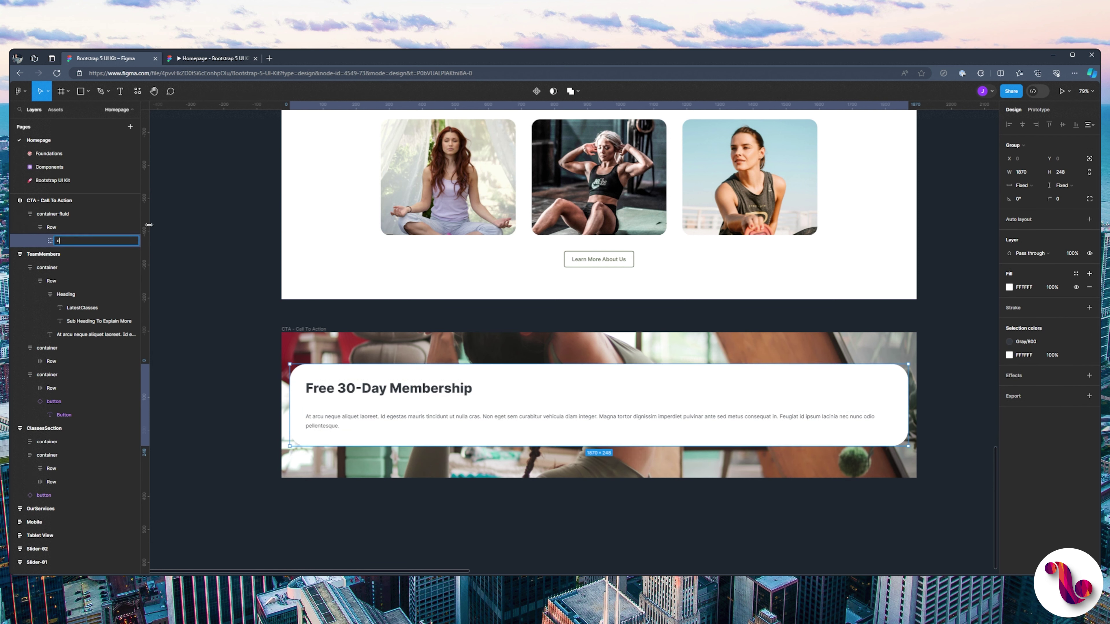
{"action": "type", "text": "ol-md-6"}
{"action": "key", "text": "Return"}
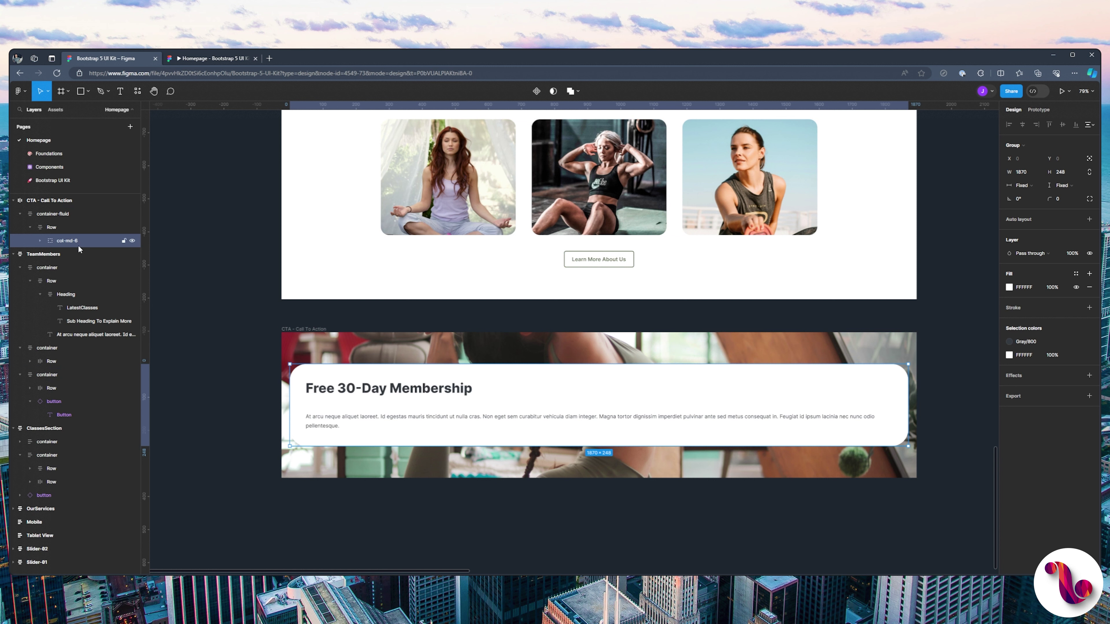
{"action": "left_click", "coordinate": [1088, 220]}
- Duplicate col-md-6 and set the parent Row to a horizontal layout
{"action": "key", "text": "ctrl+d"}
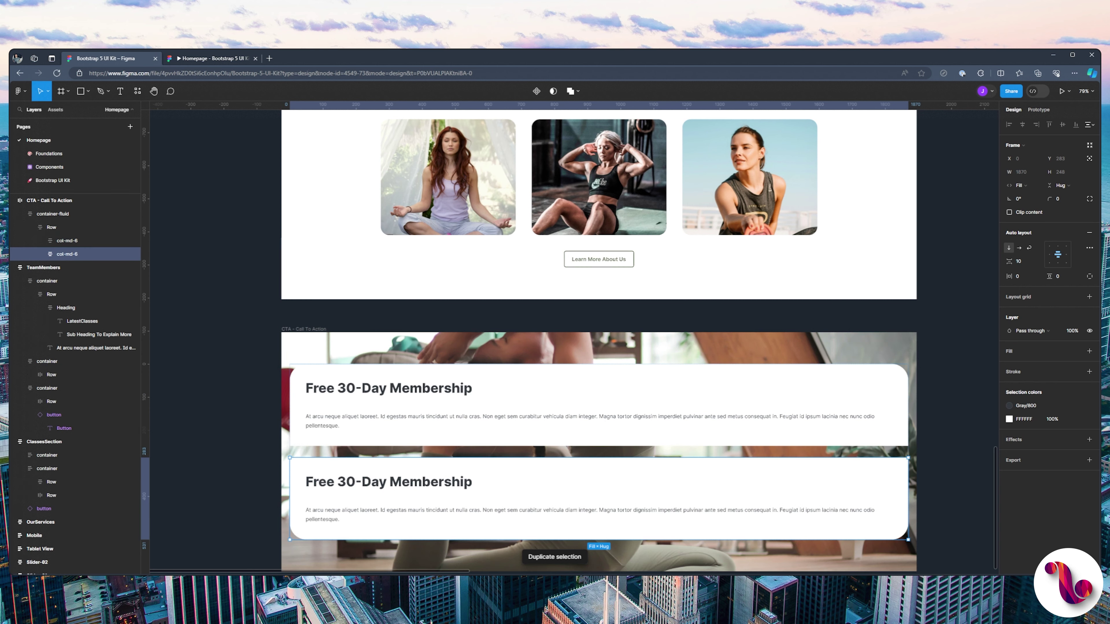
{"action": "key", "text": "shift+Return"}
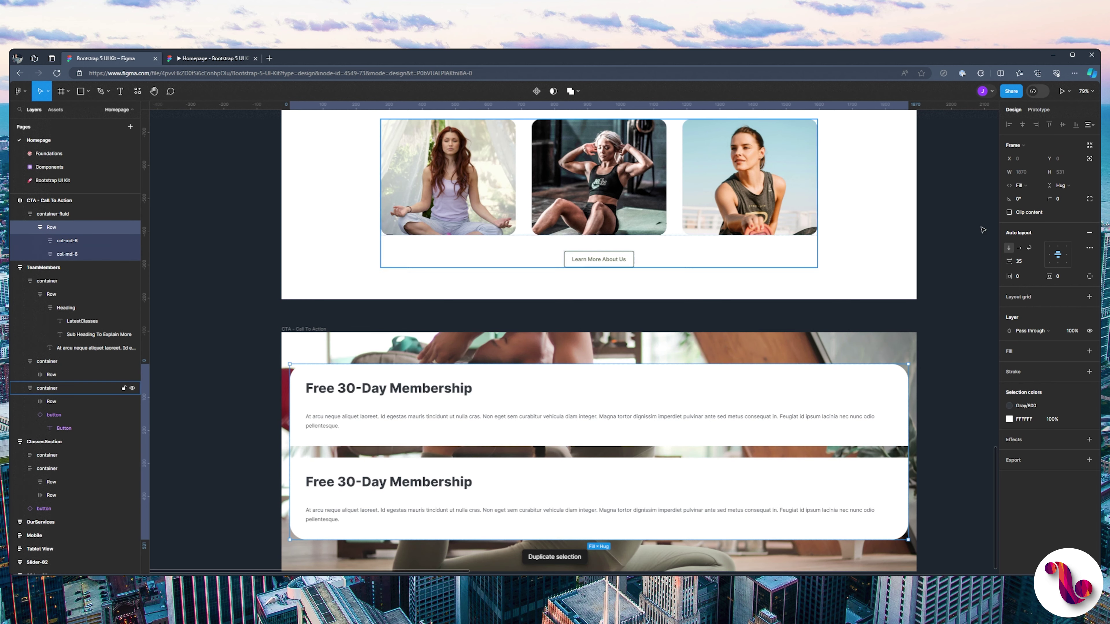
{"action": "left_click", "coordinate": [1020, 248]}
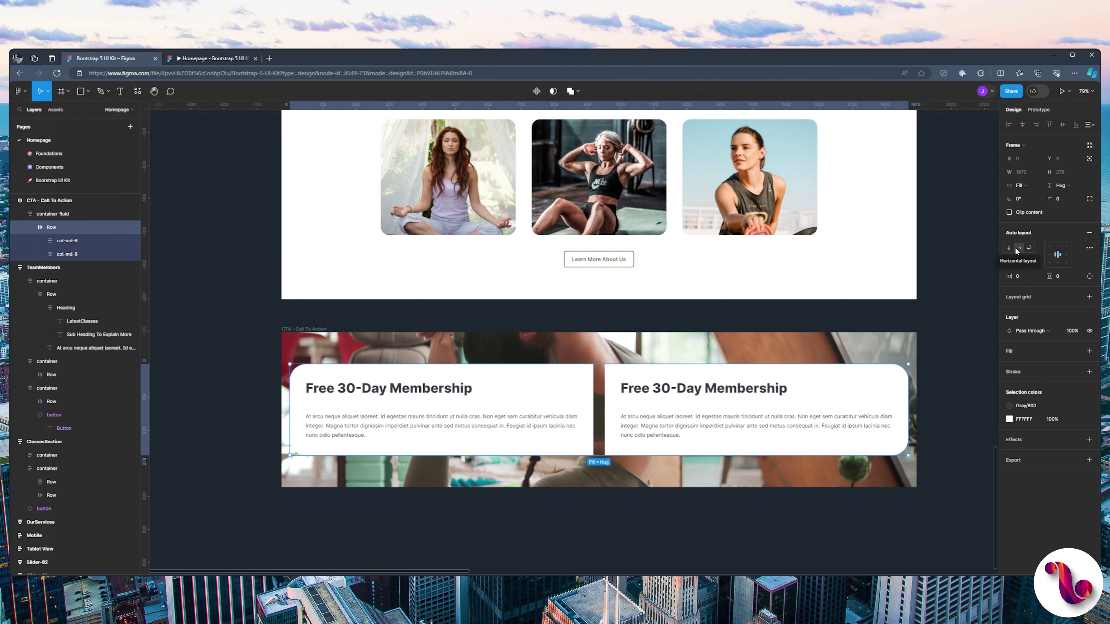
- Delete the Bg frame from the first col-md-6, then check the call-to-action section in the homepage prototype
{"action": "left_click", "coordinate": [40, 240]}
{"action": "left_click", "coordinate": [57, 243]}
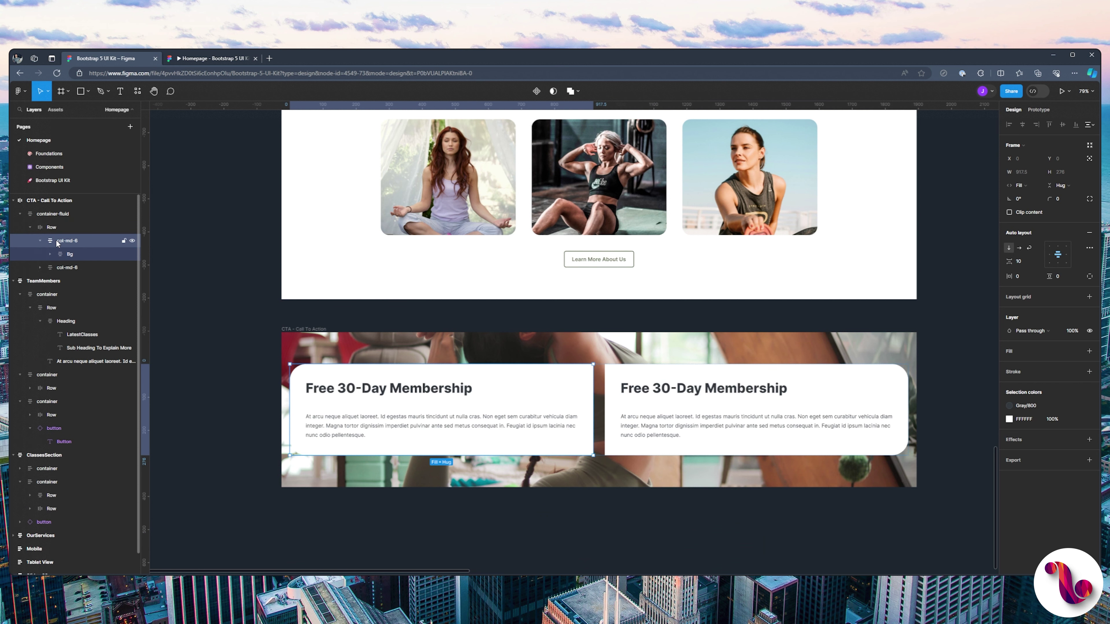
{"action": "left_click", "coordinate": [71, 254]}
{"action": "key", "text": "Delete"}
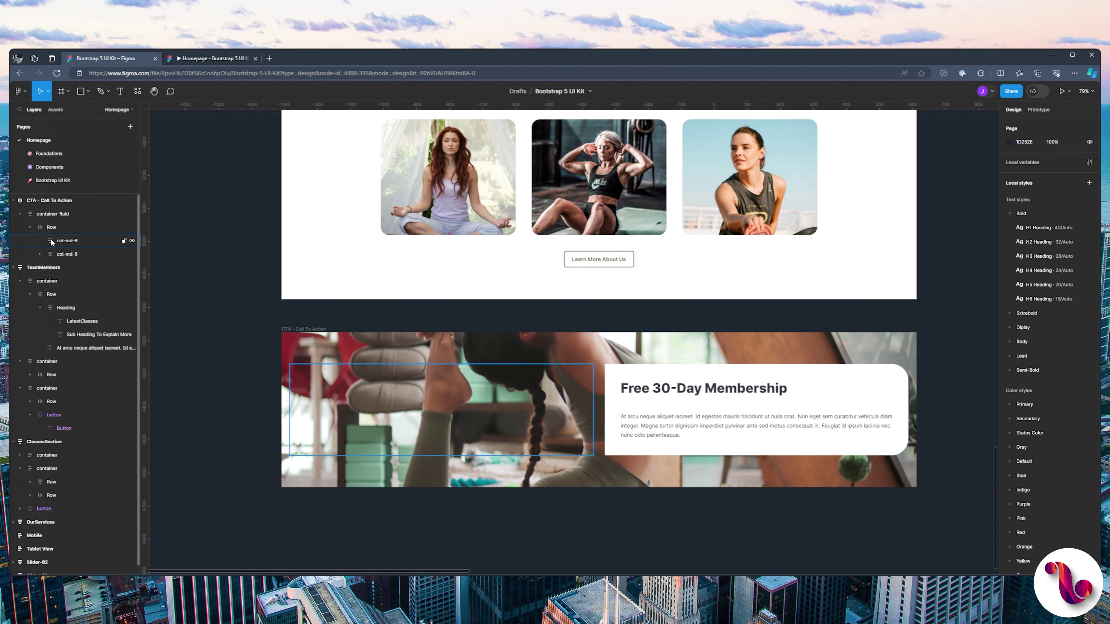
{"action": "left_click", "coordinate": [184, 59]}
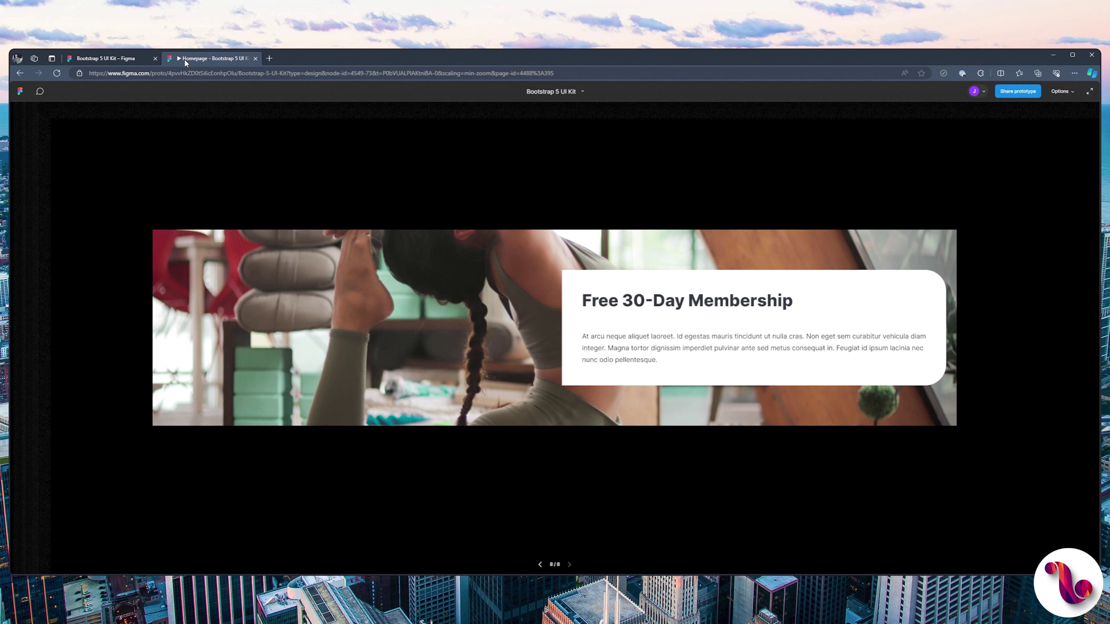
{"action": "left_click", "coordinate": [115, 58]}
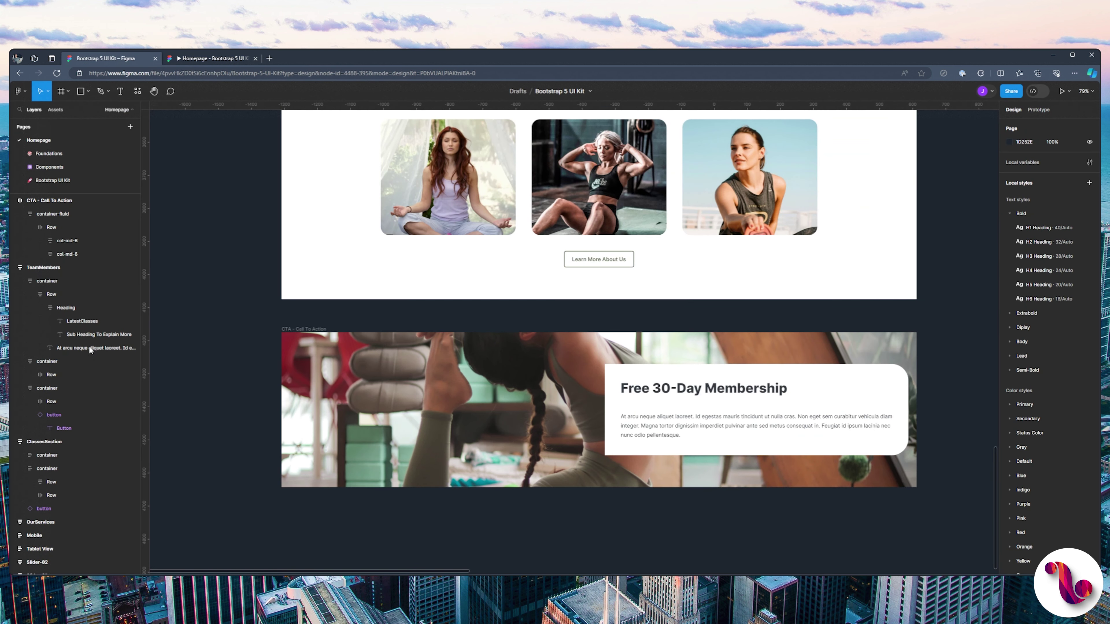
- Set the corner radius of the Bg frame in the second col-md-6 to 10
{"action": "left_click", "coordinate": [60, 254]}
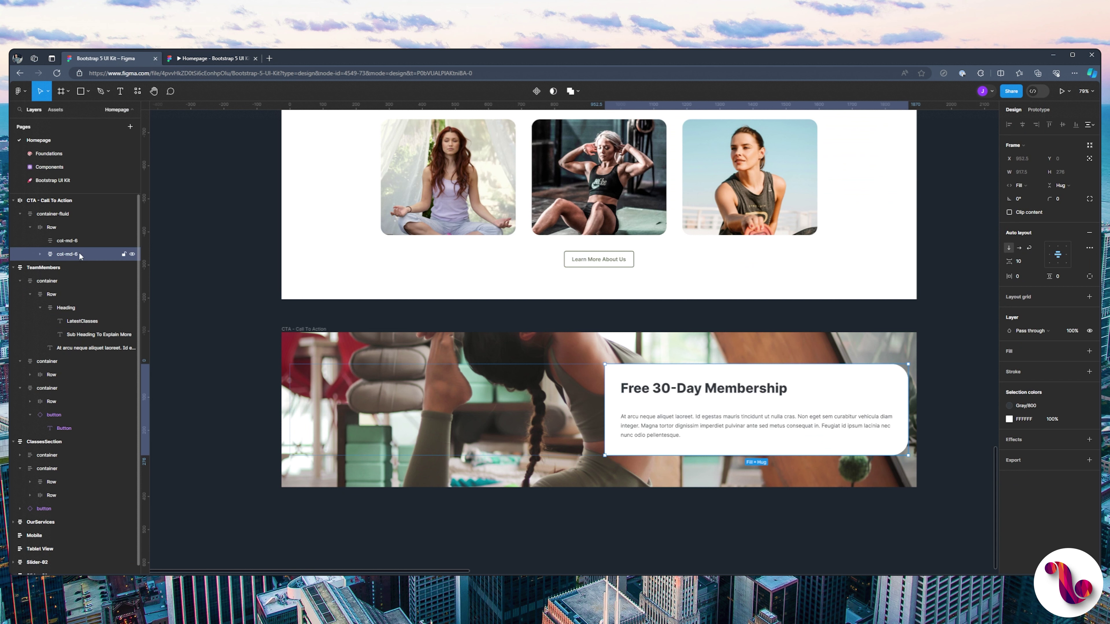
{"action": "left_click", "coordinate": [40, 254]}
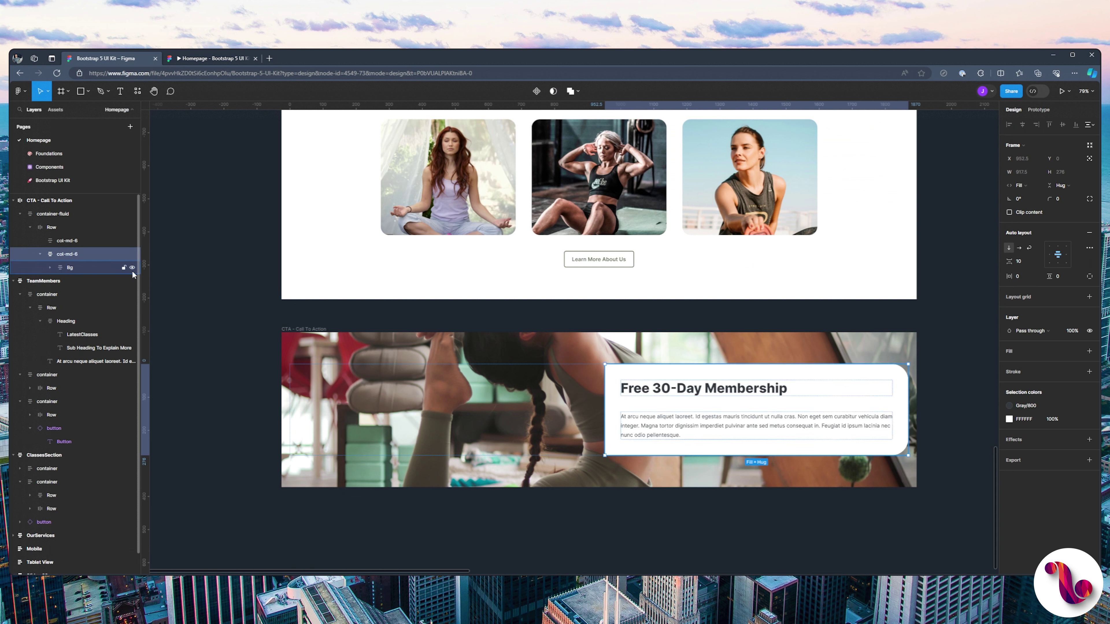
{"action": "left_click", "coordinate": [70, 268]}
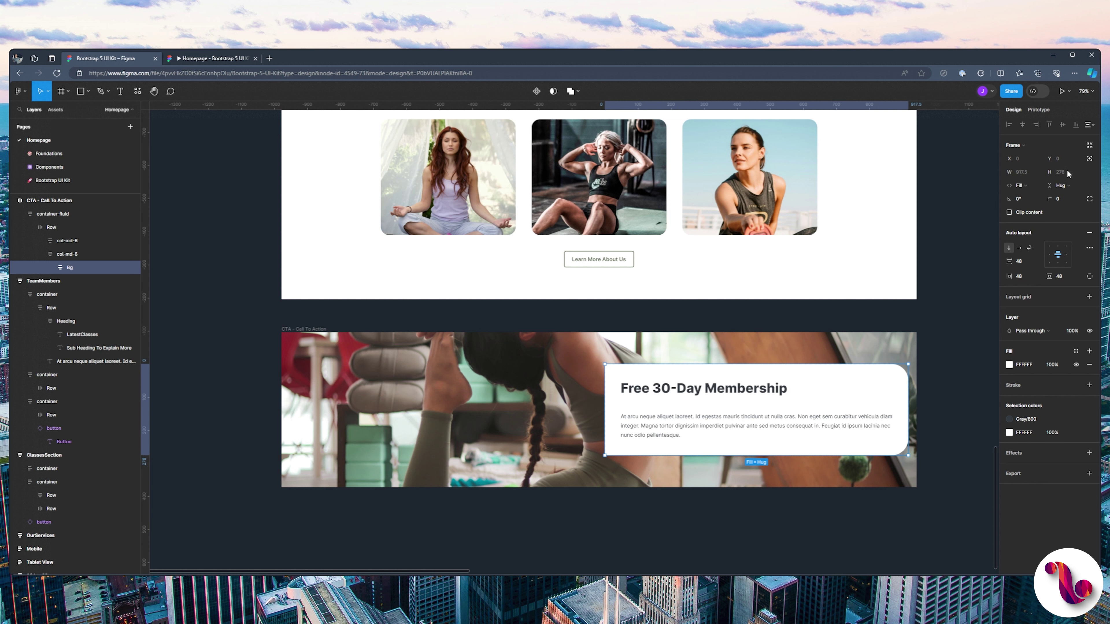
{"action": "left_click", "coordinate": [1089, 199]}
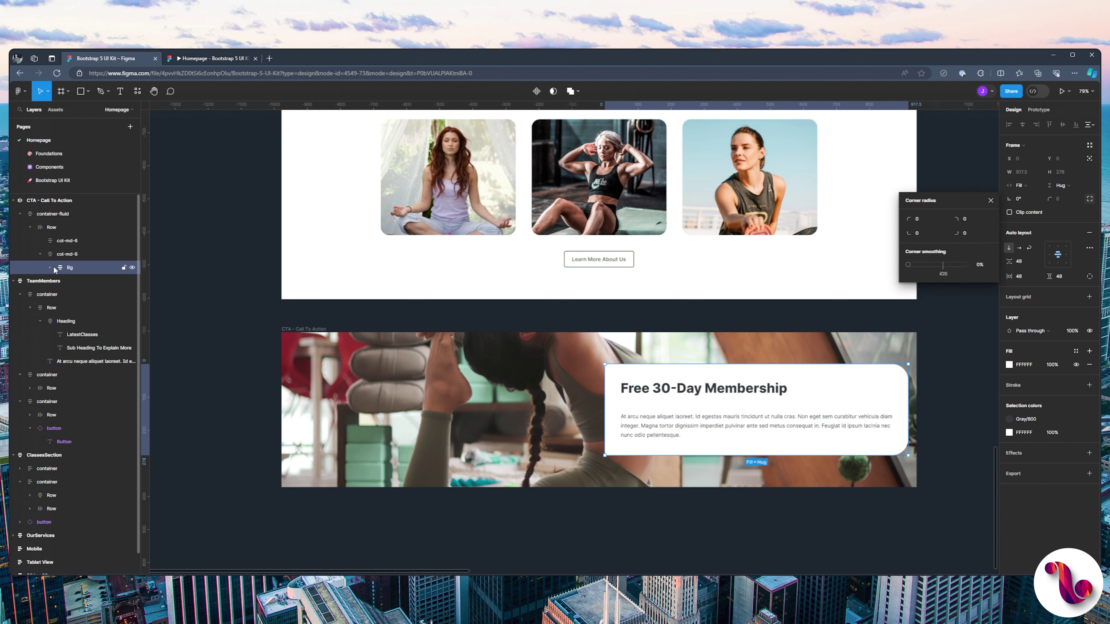
{"action": "left_click", "coordinate": [64, 255]}
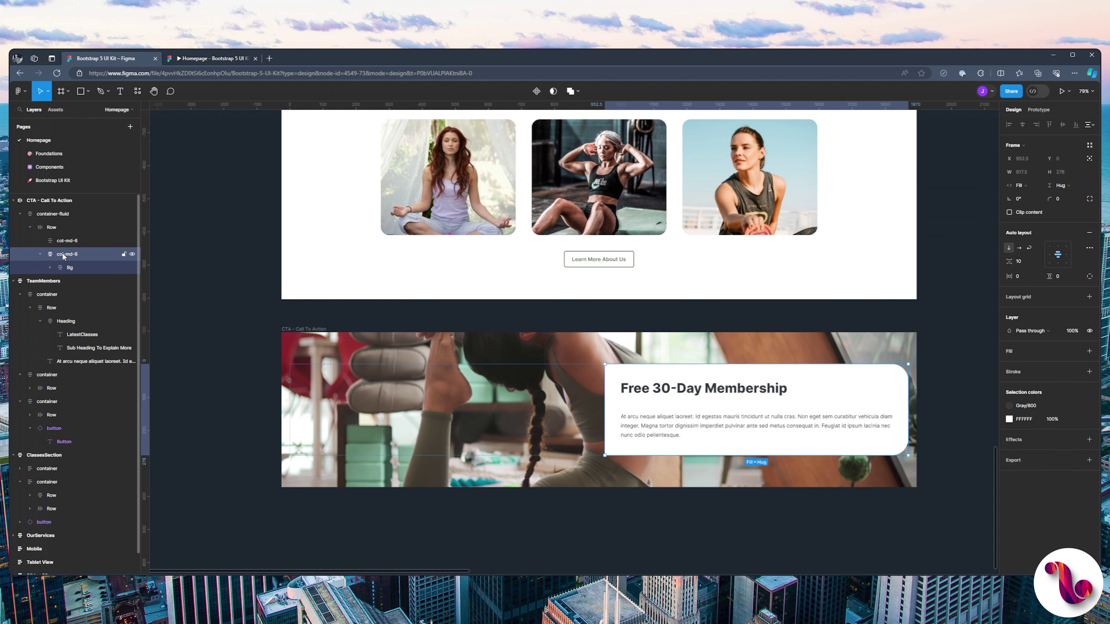
{"action": "left_click", "coordinate": [63, 265]}
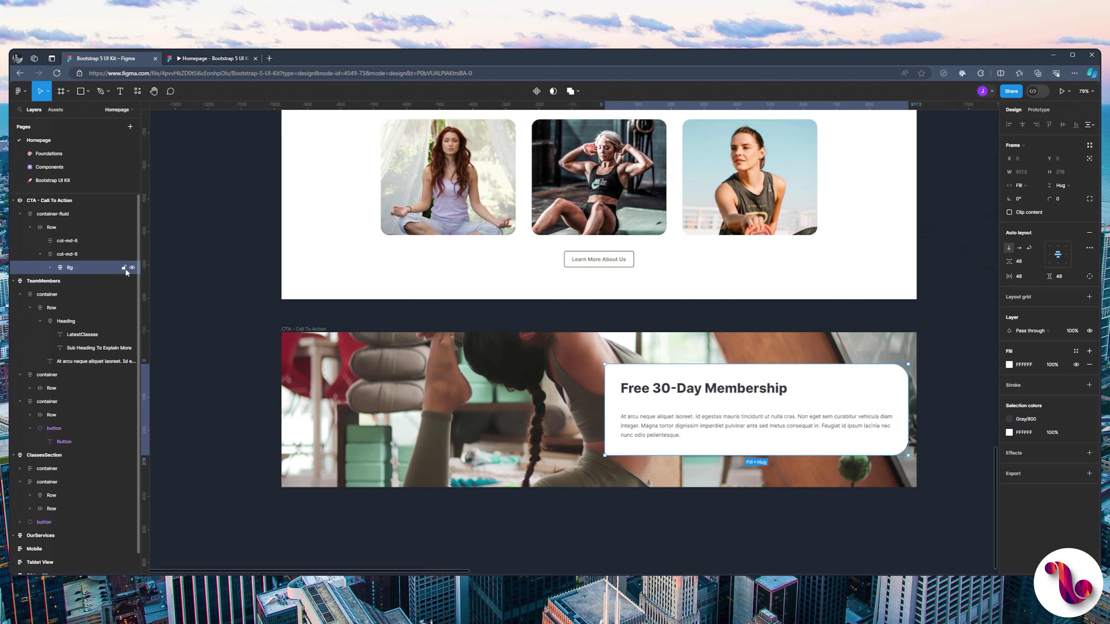
{"action": "left_click", "coordinate": [1065, 199]}
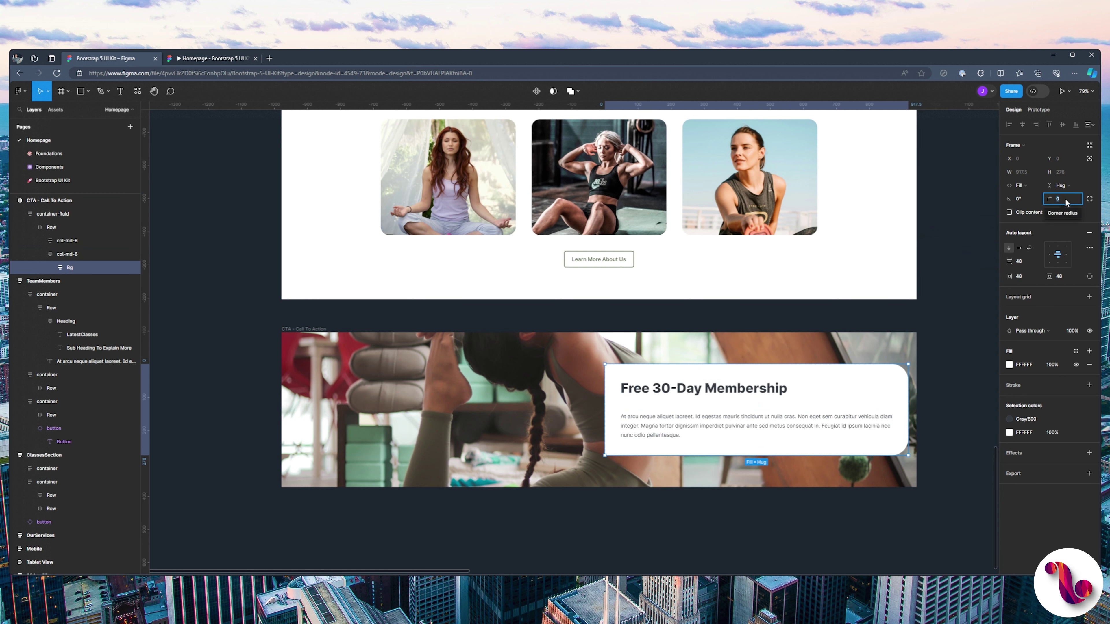
{"action": "type", "text": "1"}
{"action": "key", "text": "Return"}
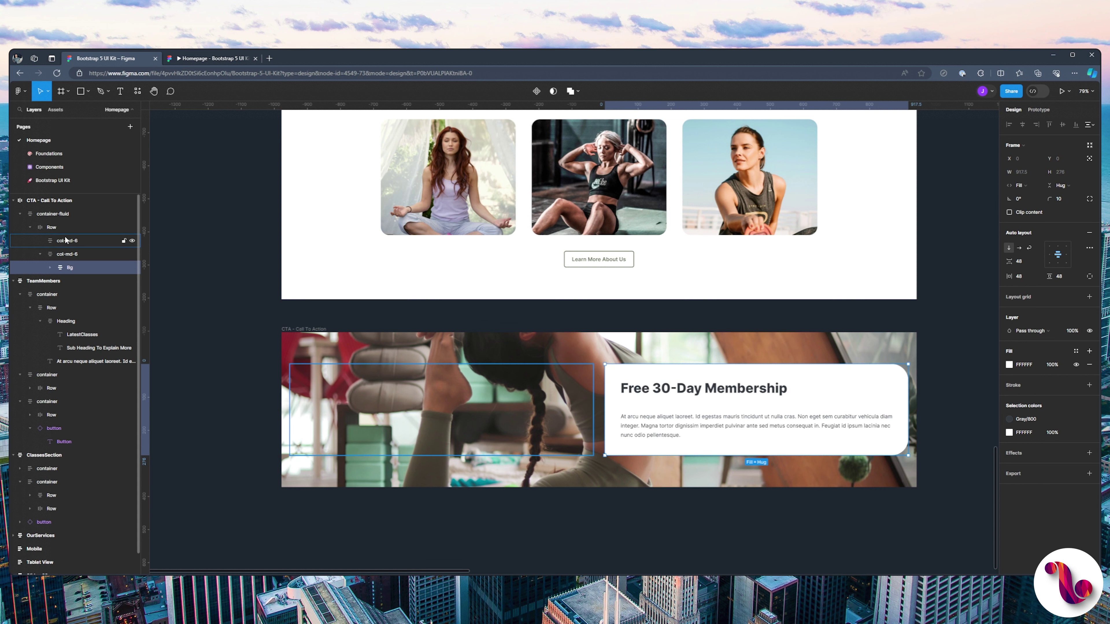
- Set the corner radius of container-fluid to 0 and turn off its content clipping
{"action": "left_click", "coordinate": [62, 213]}
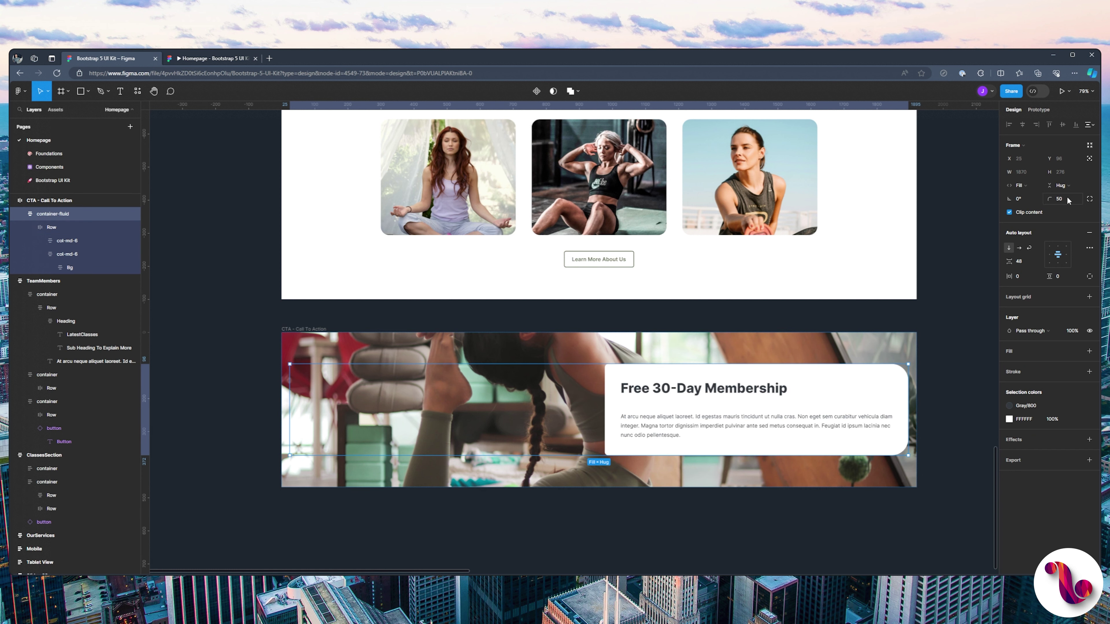
{"action": "left_click", "coordinate": [1010, 212]}
{"action": "left_click", "coordinate": [1009, 212]}
{"action": "left_click", "coordinate": [1063, 201]}
{"action": "type", "text": "0"}
{"action": "key", "text": "Return"}
{"action": "left_click", "coordinate": [1010, 213]}
- Set the Bg card's corner radius to 50 and check the section in the homepage prototype
{"action": "left_click", "coordinate": [68, 266]}
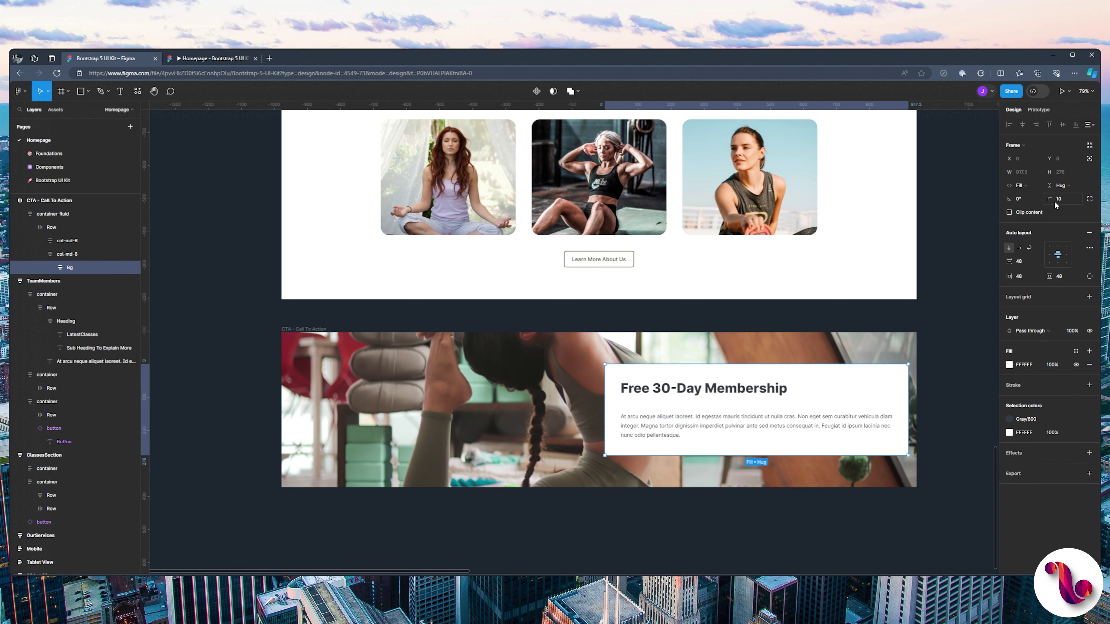
{"action": "left_click", "coordinate": [1065, 201]}
{"action": "key", "text": "Return"}
{"action": "left_click", "coordinate": [244, 57]}
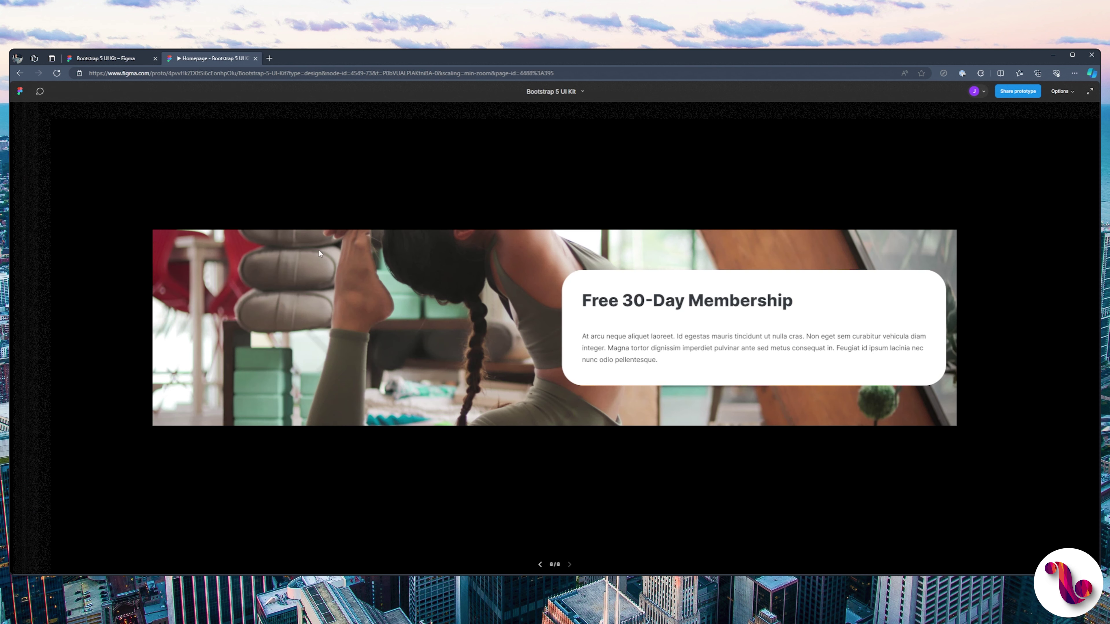
{"action": "left_click", "coordinate": [110, 57]}
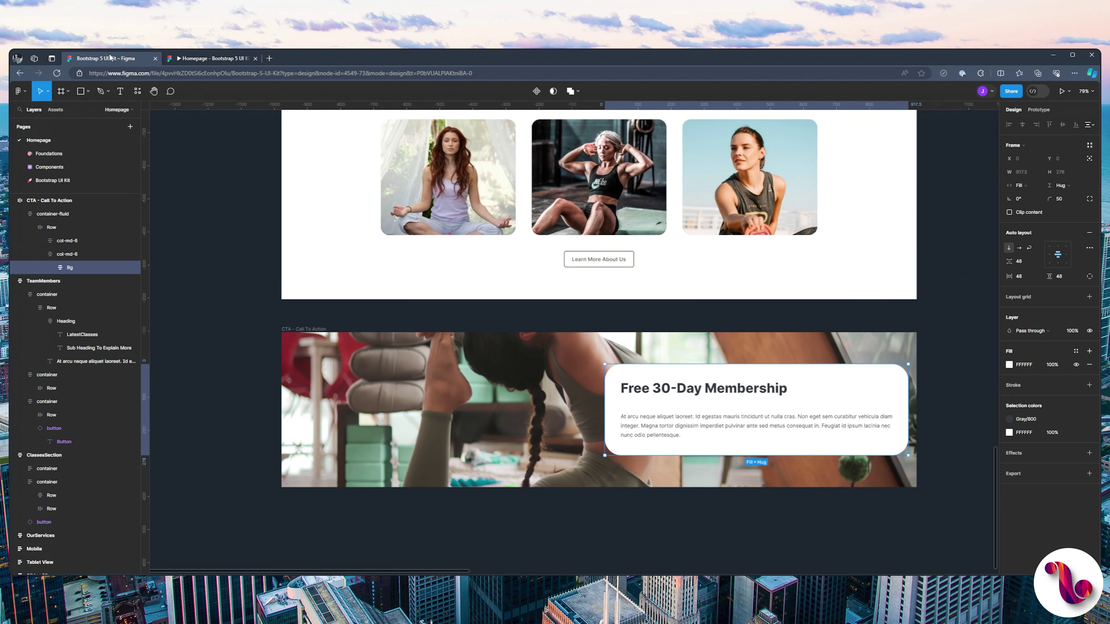
- Group the card's heading and paragraph into an auto layout frame named Group with a vertical spacing of 25
{"action": "key", "text": "Return"}
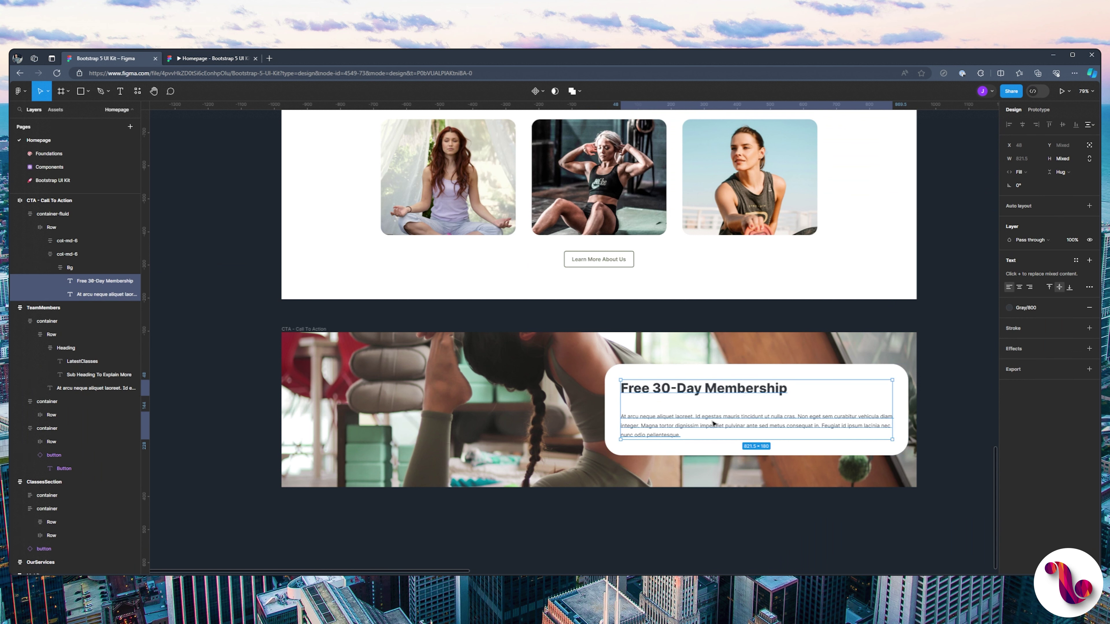
{"action": "key", "text": "ctrl+g"}
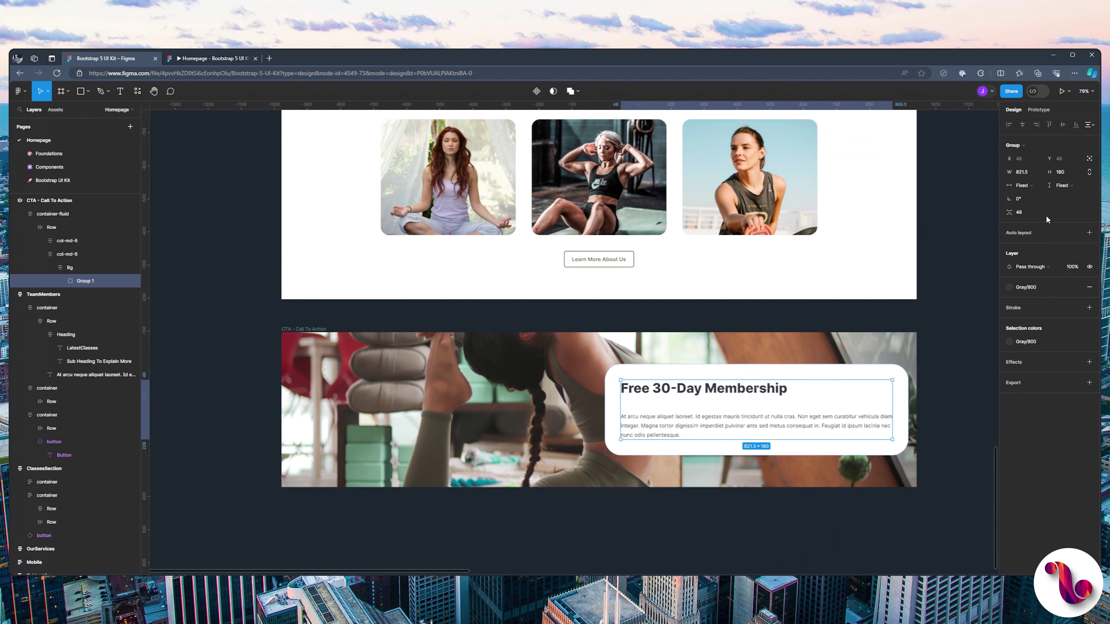
{"action": "left_click", "coordinate": [1089, 233]}
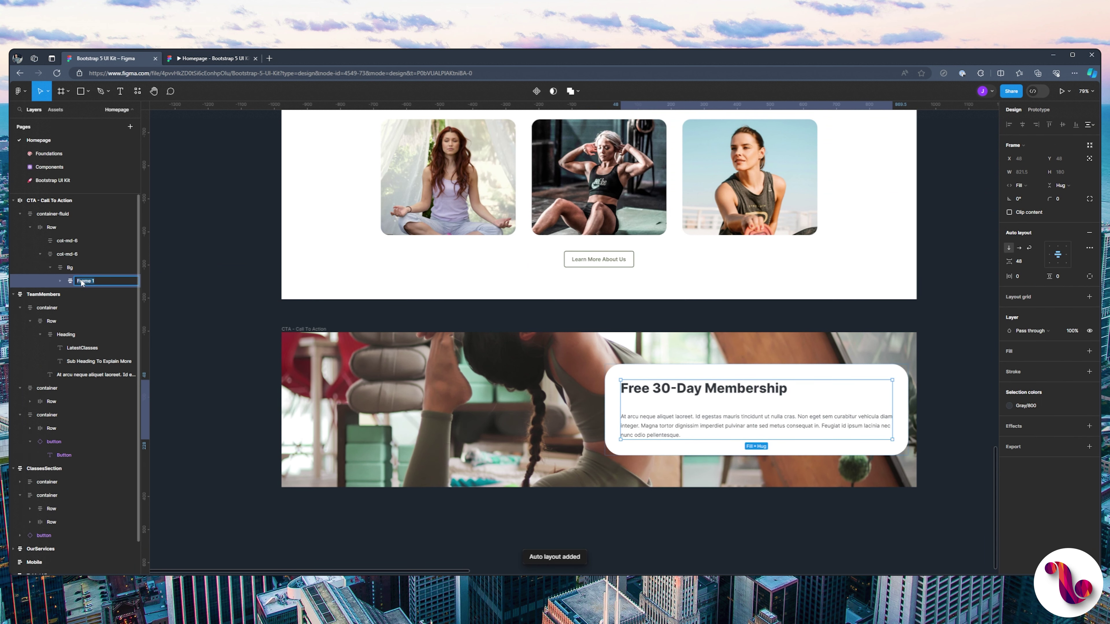
{"action": "left_click", "coordinate": [1020, 259]}
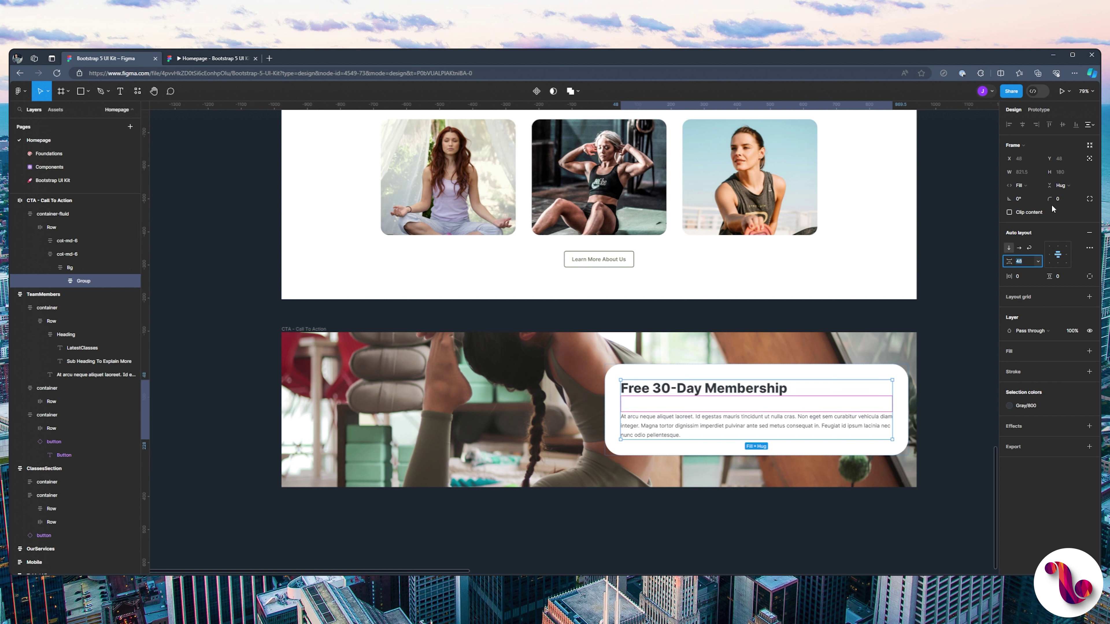
{"action": "type", "text": "25"}
{"action": "key", "text": "Return"}
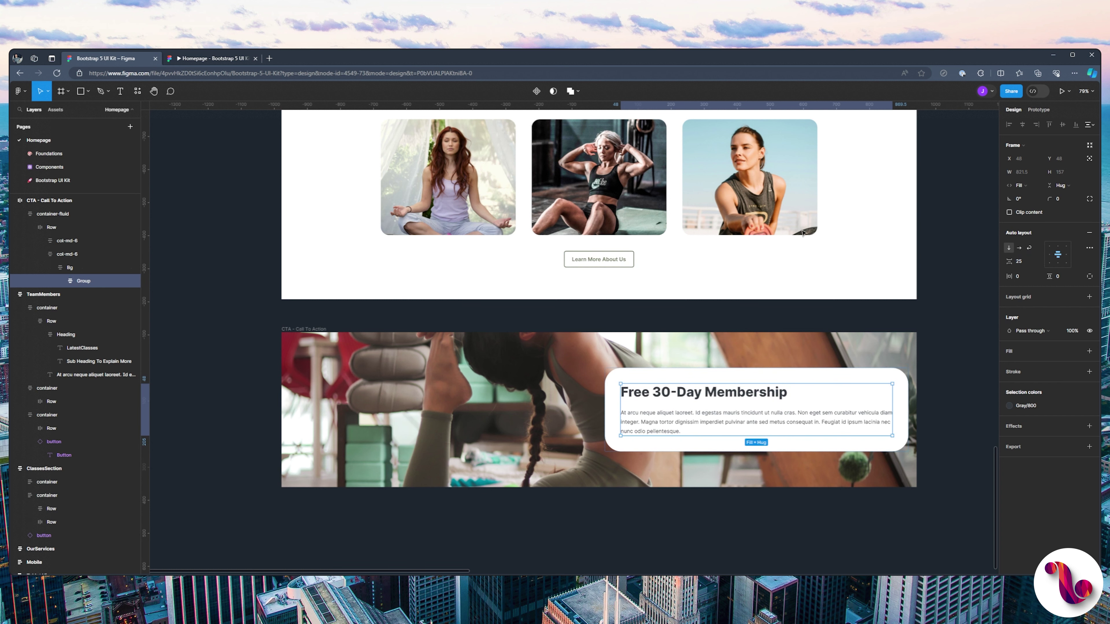
{"action": "left_click", "coordinate": [48, 268]}
{"action": "left_click", "coordinate": [50, 268]}
{"action": "left_click", "coordinate": [52, 268]}
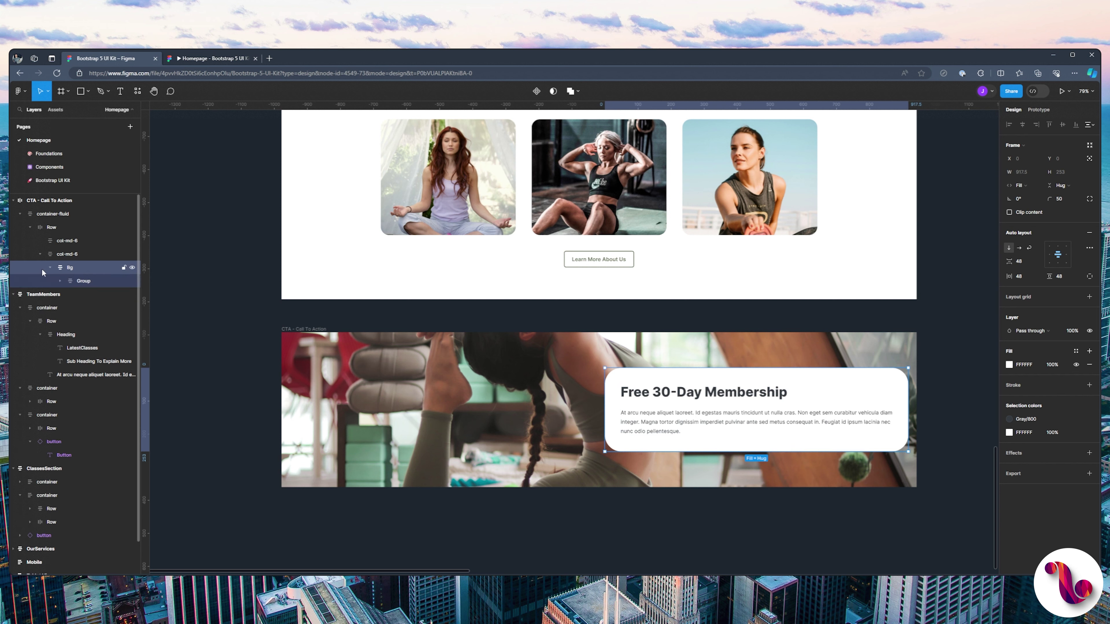
- Copy the row containing the Book A Session and Contact Us buttons from the Slider-01 hero section
{"action": "scroll", "coordinate": [687, 388], "scroll_direction": "down", "scroll_amount": 5}
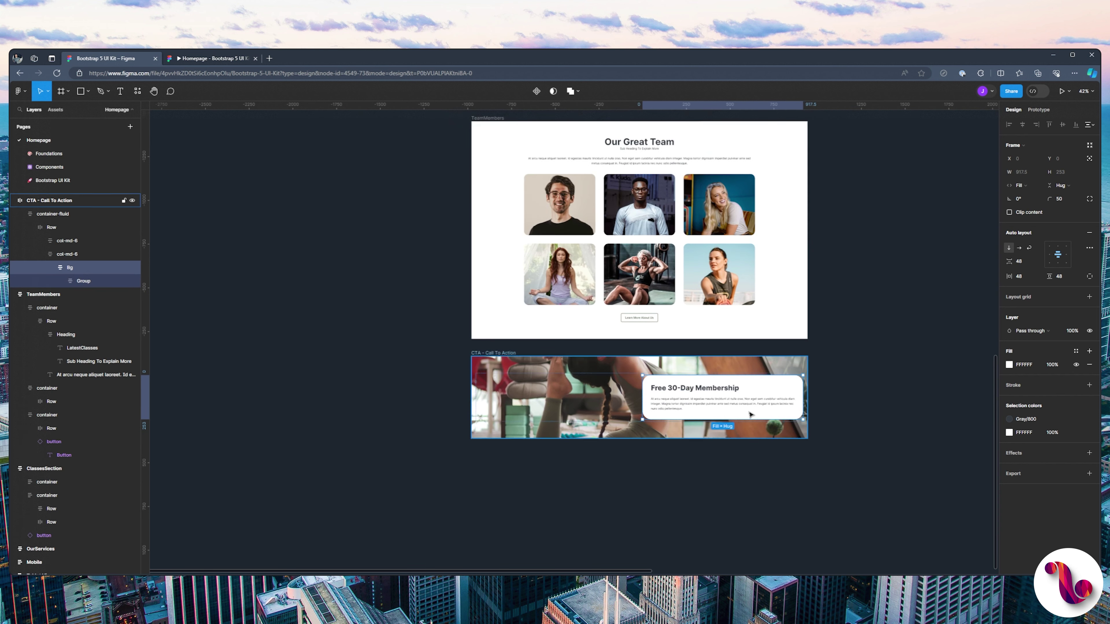
{"action": "scroll", "coordinate": [859, 240], "scroll_direction": "up", "scroll_amount": 10}
{"action": "scroll", "coordinate": [841, 285], "scroll_direction": "up", "scroll_amount": 5}
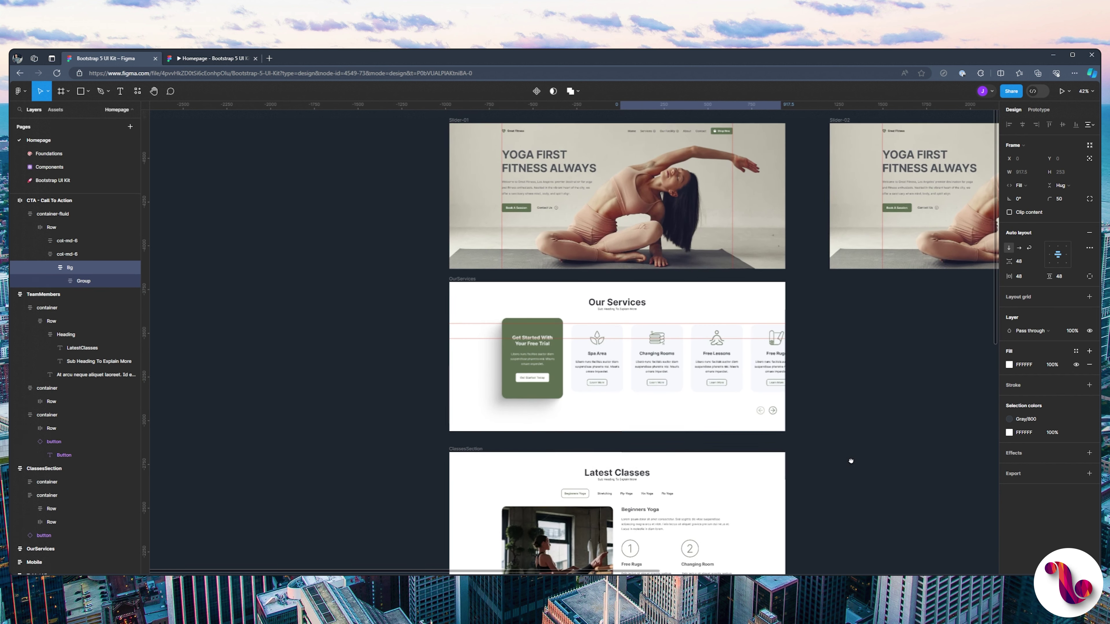
{"action": "scroll", "coordinate": [489, 284], "scroll_direction": "up", "scroll_amount": 8}
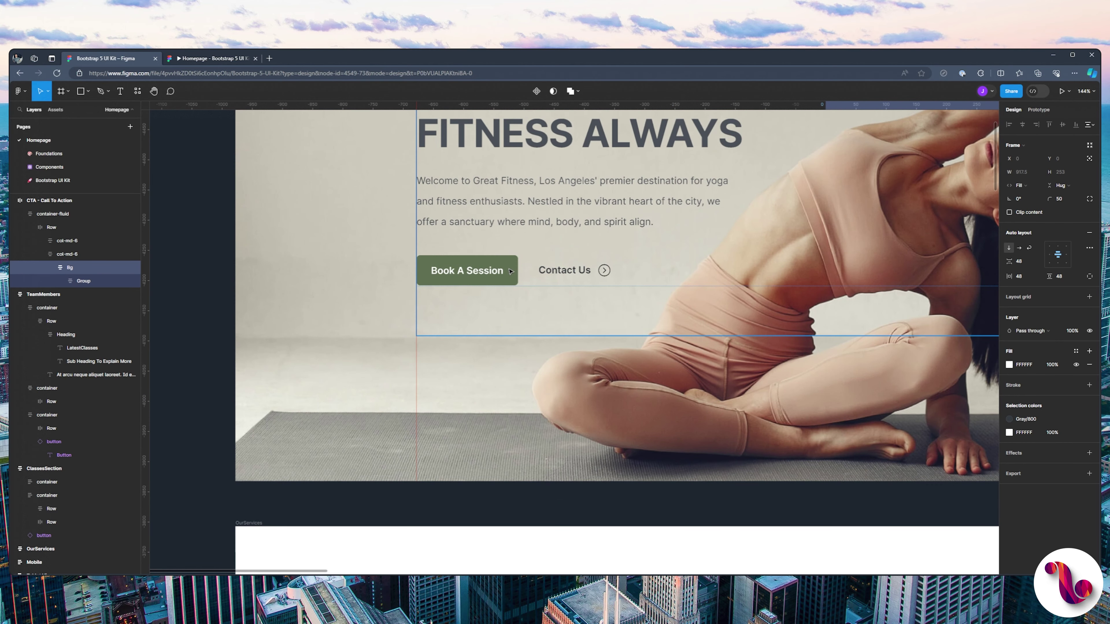
{"action": "left_click", "coordinate": [513, 265], "text": "ctrl"}
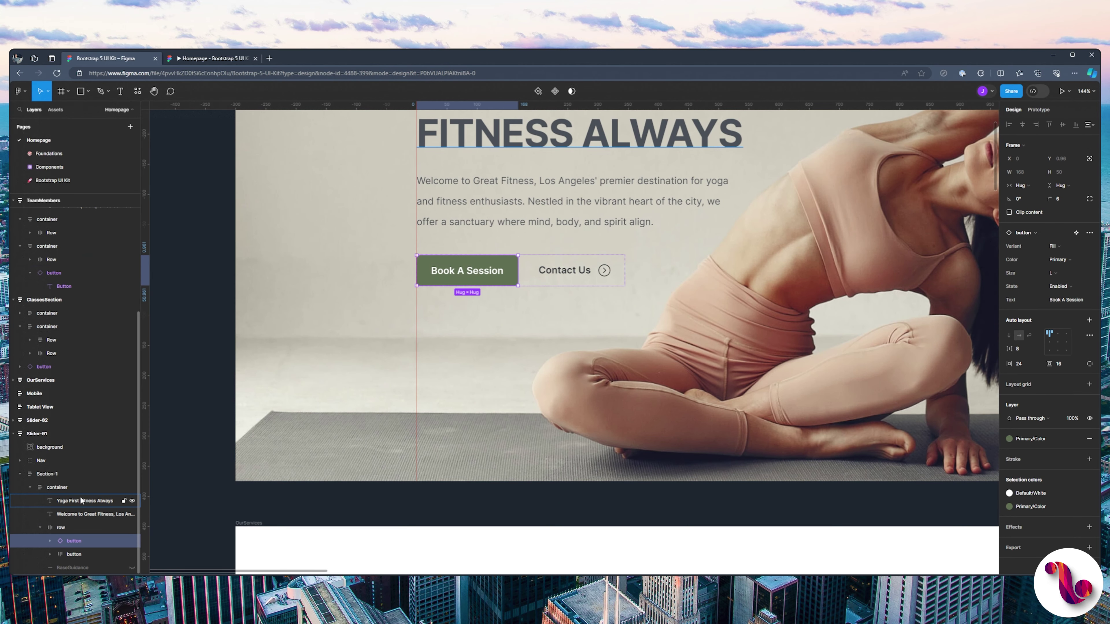
{"action": "left_click", "coordinate": [40, 527]}
{"action": "left_click", "coordinate": [62, 527]}
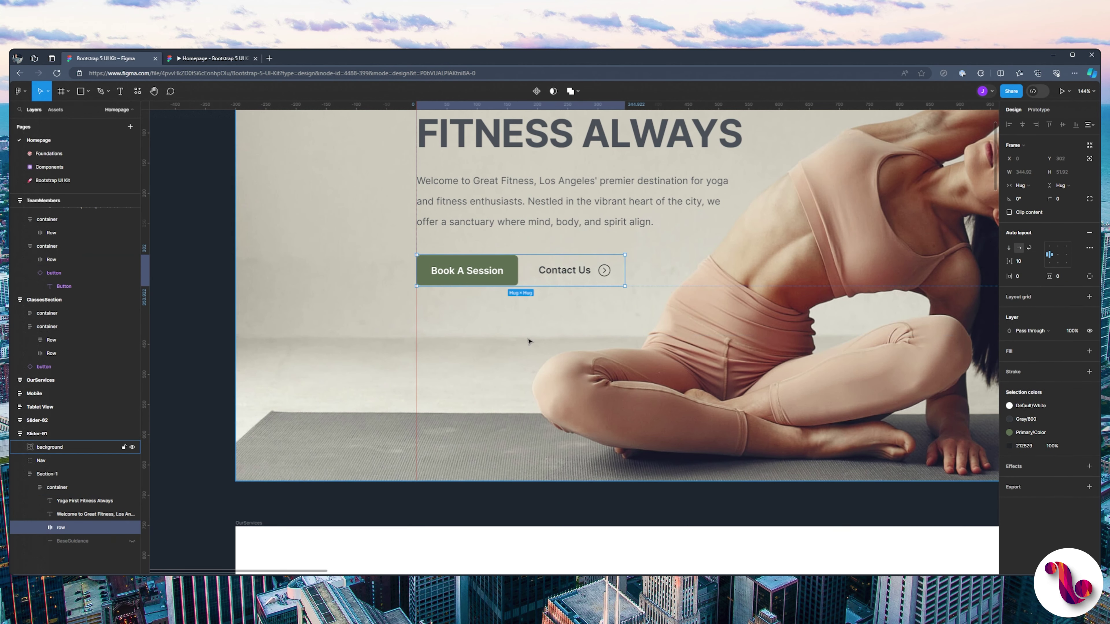
- Paste the button row into the Bg frame below Group in the CTA section and check it in the homepage prototype
{"action": "scroll", "coordinate": [529, 342], "scroll_direction": "down", "scroll_amount": 10}
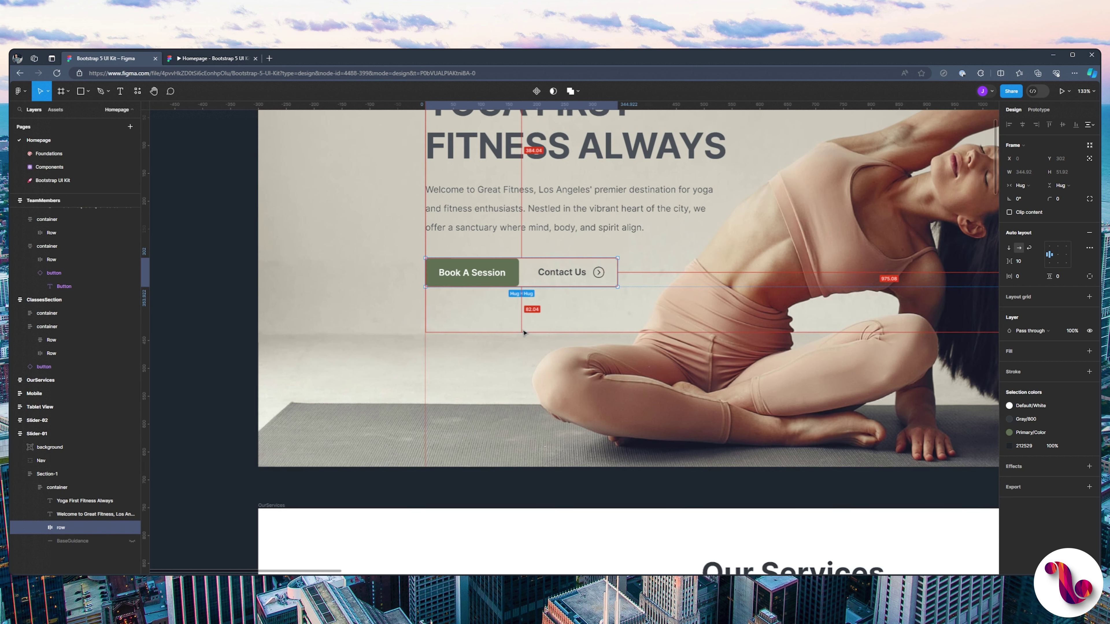
{"action": "scroll", "coordinate": [555, 363], "scroll_direction": "down", "scroll_amount": 5}
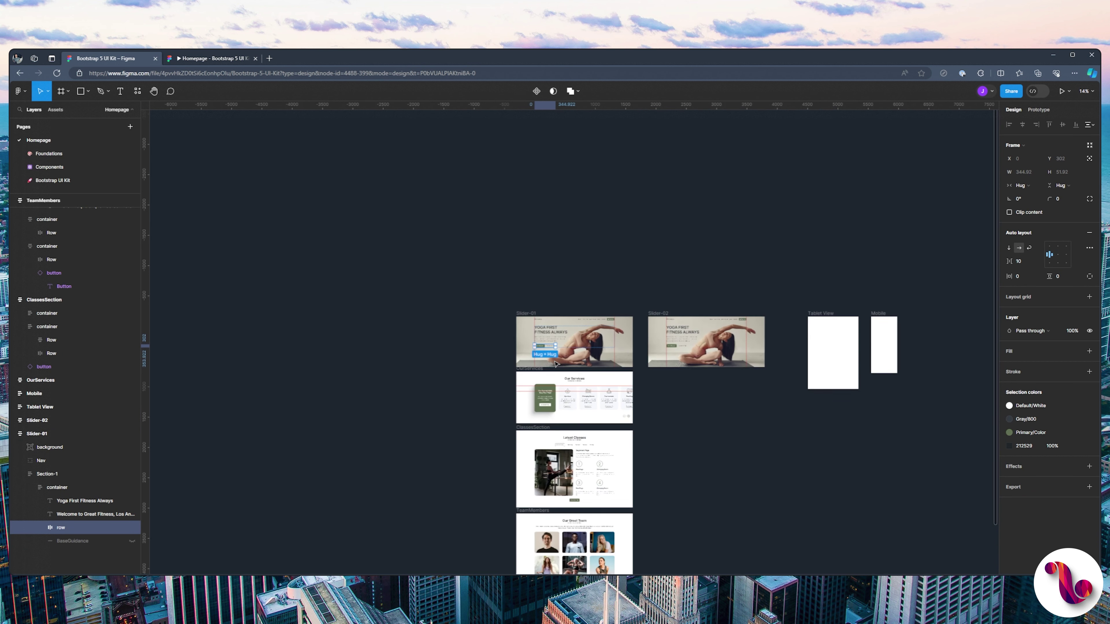
{"action": "scroll", "coordinate": [585, 466], "scroll_direction": "down", "scroll_amount": 3}
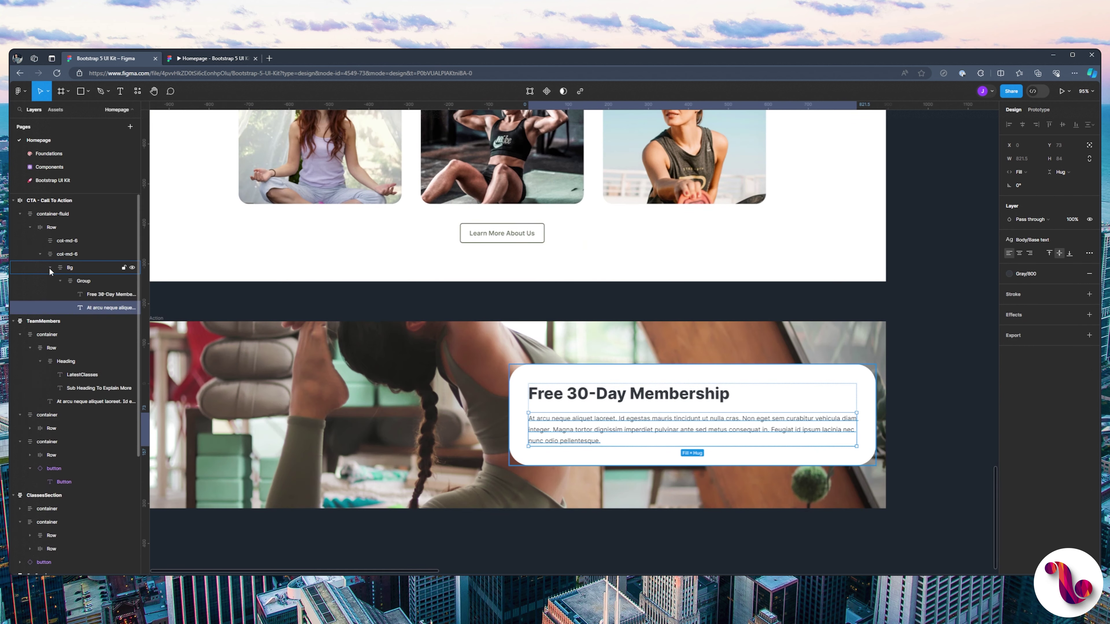
{"action": "left_click", "coordinate": [50, 267]}
{"action": "left_click", "coordinate": [49, 267]}
{"action": "left_click", "coordinate": [60, 282]}
{"action": "left_click", "coordinate": [80, 283]}
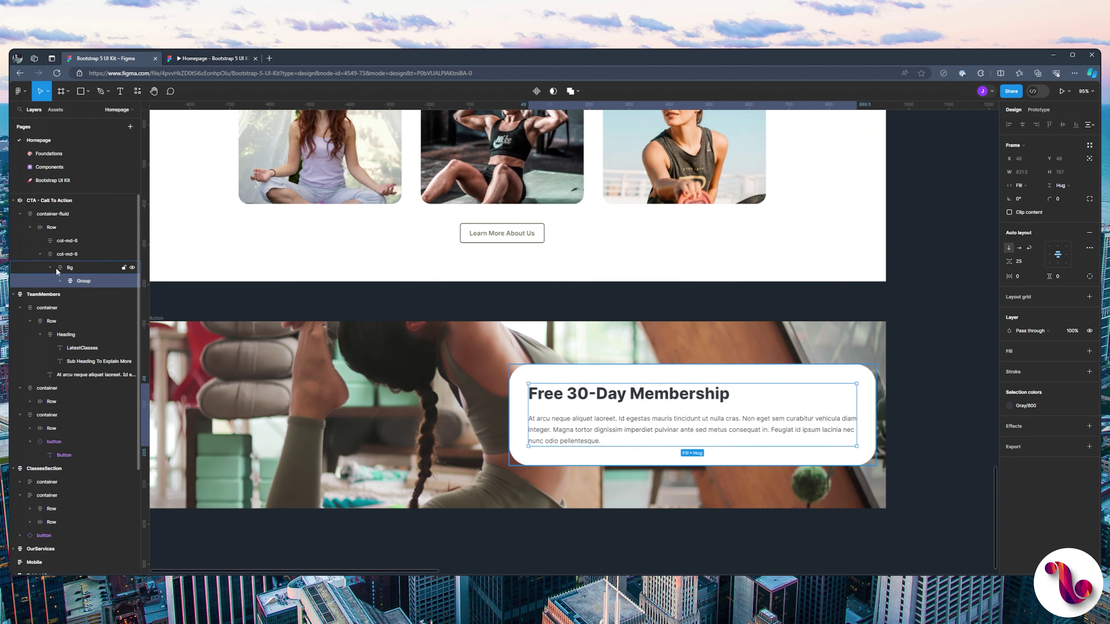
{"action": "left_click", "coordinate": [75, 268]}
{"action": "key", "text": "ctrl+v"}
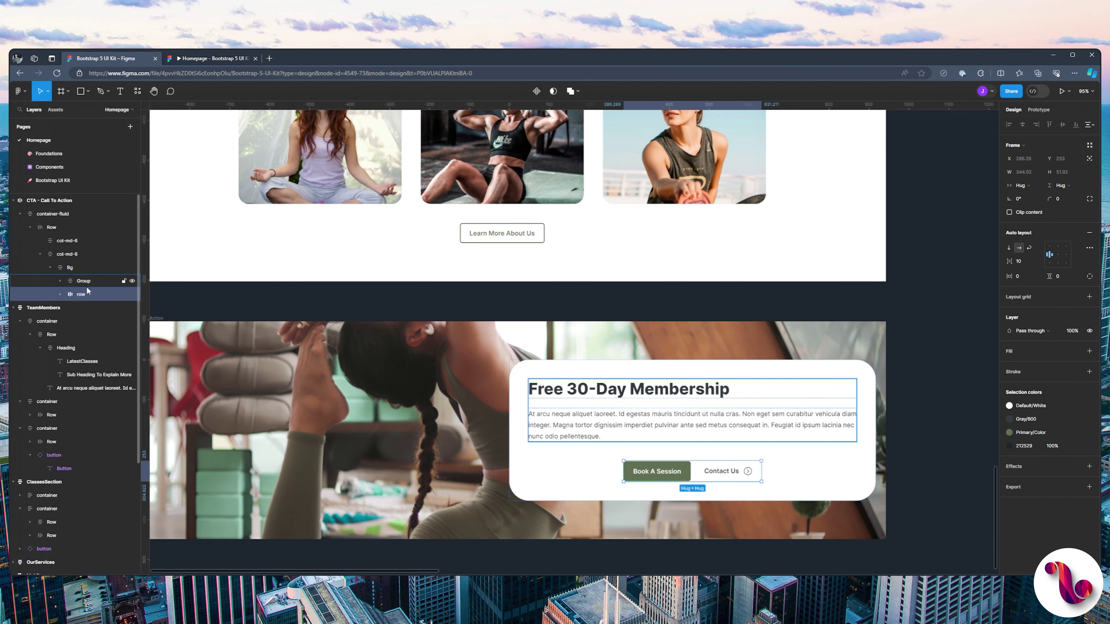
{"action": "left_click", "coordinate": [210, 58]}
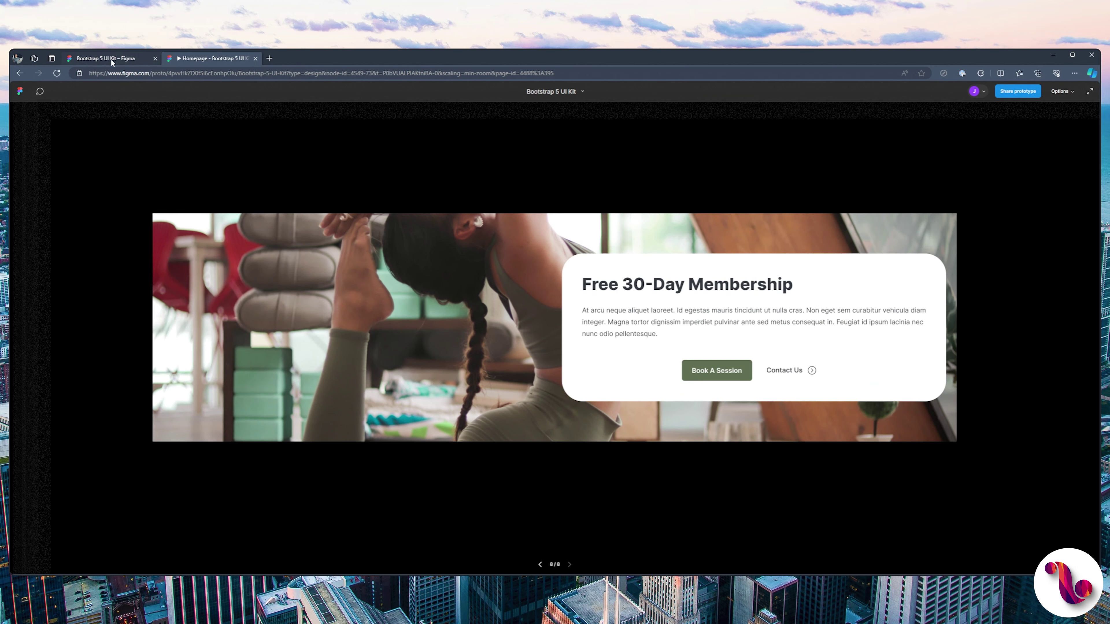
{"action": "left_click", "coordinate": [111, 58]}
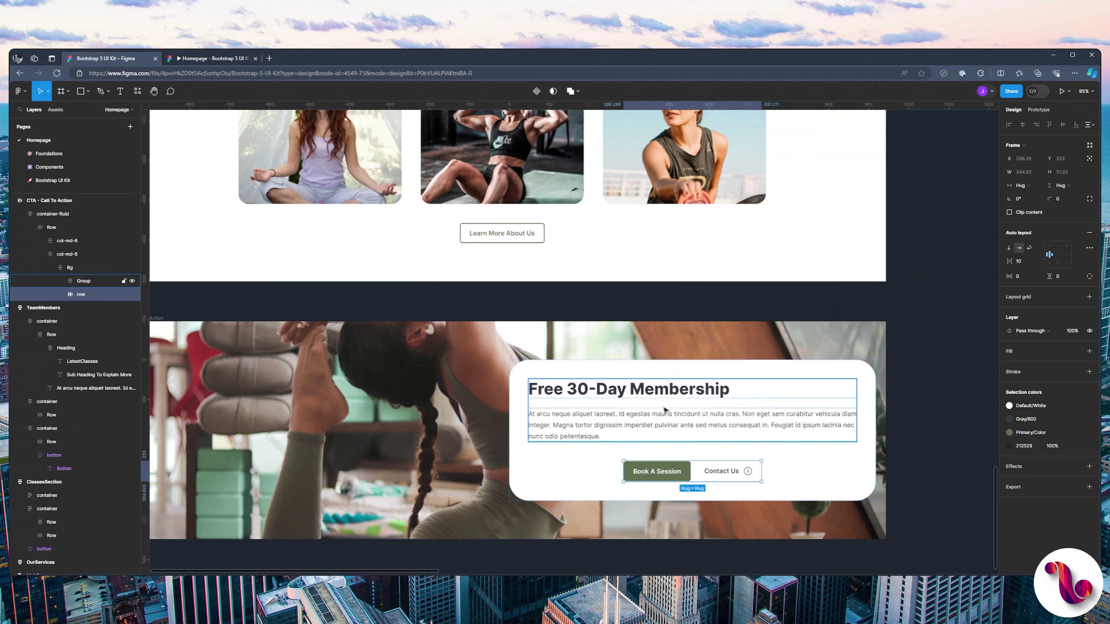
- Align the Bg card's auto layout content to the left and check the section in the homepage prototype
{"action": "left_click", "coordinate": [54, 267]}
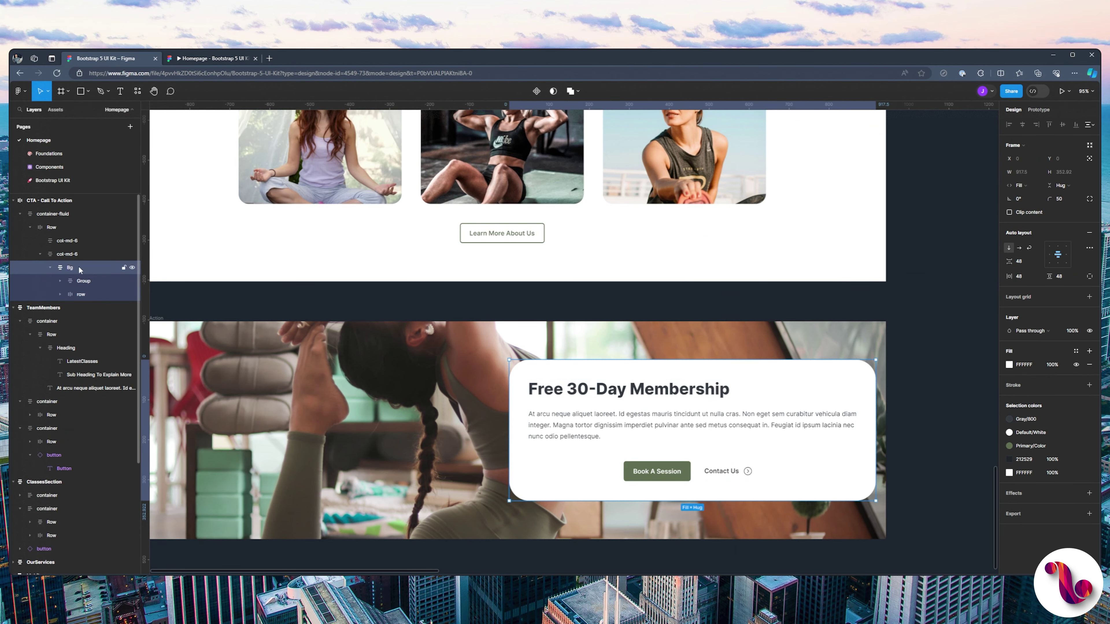
{"action": "left_click", "coordinate": [1049, 251]}
{"action": "scroll", "coordinate": [630, 502], "scroll_direction": "up", "scroll_amount": 3, "text": "ctrl"}
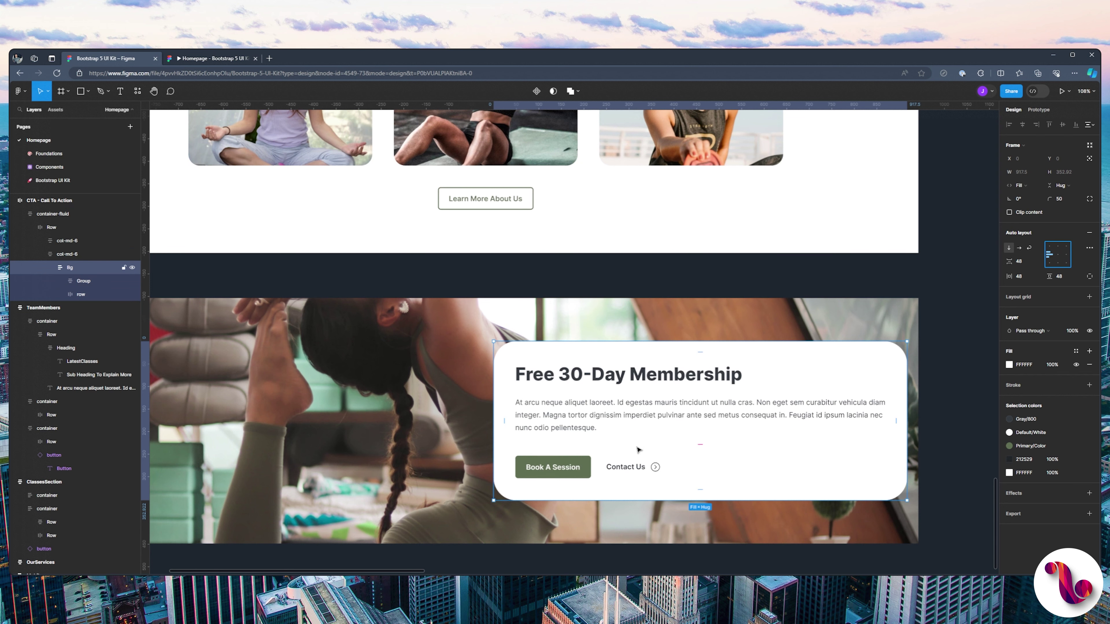
{"action": "left_click", "coordinate": [206, 60]}
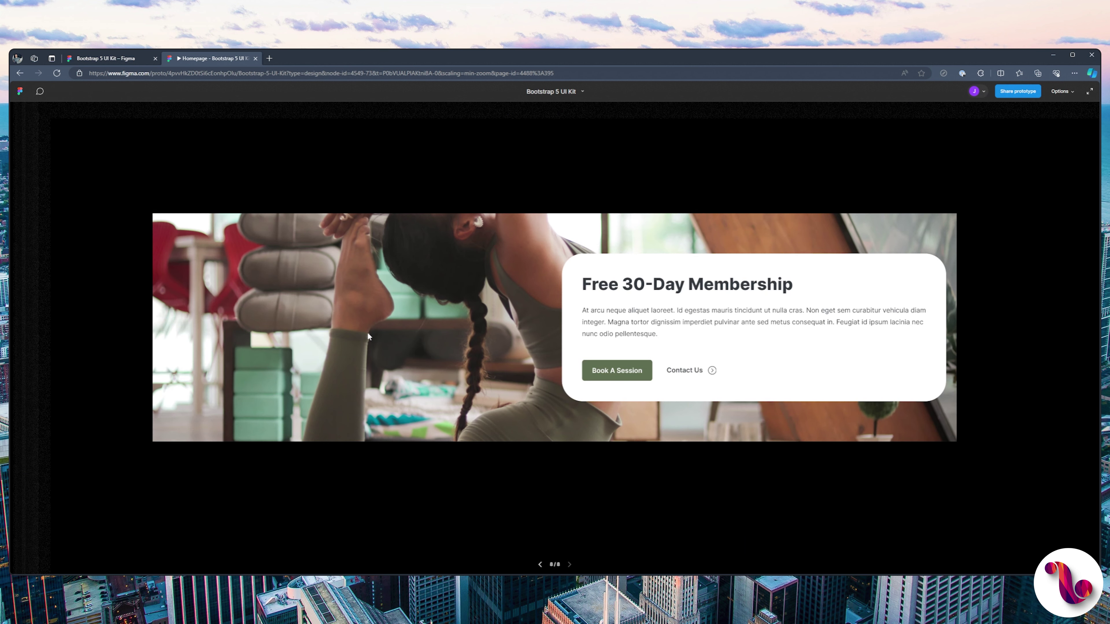
{"action": "left_click", "coordinate": [105, 58]}
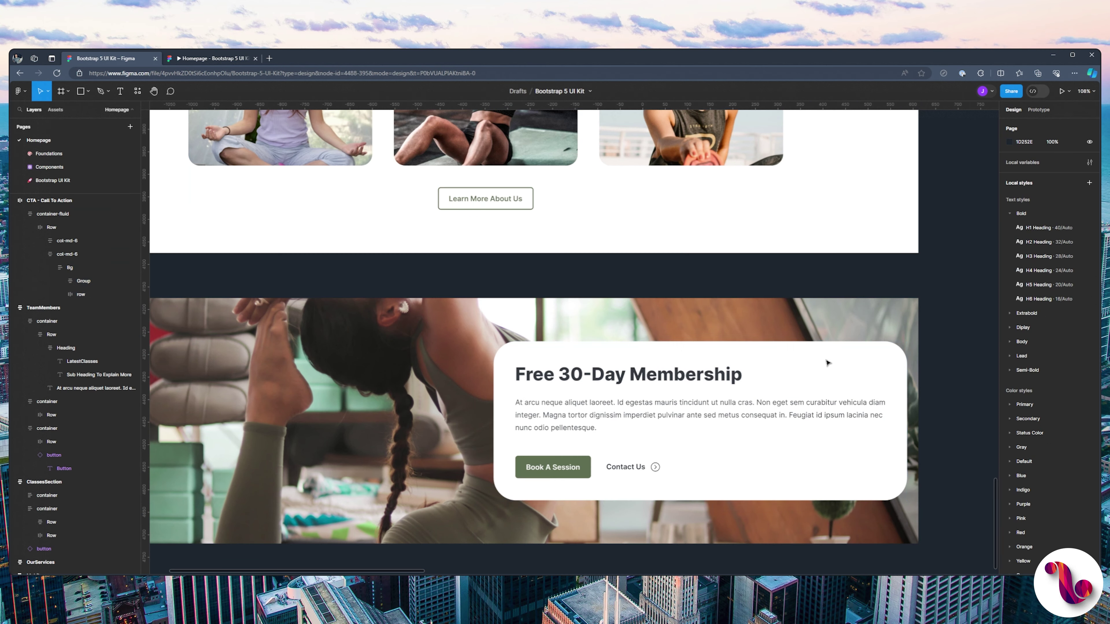
- Set the Bg card's corner radius to 35 and review it in the homepage prototype
{"action": "left_click", "coordinate": [848, 355]}
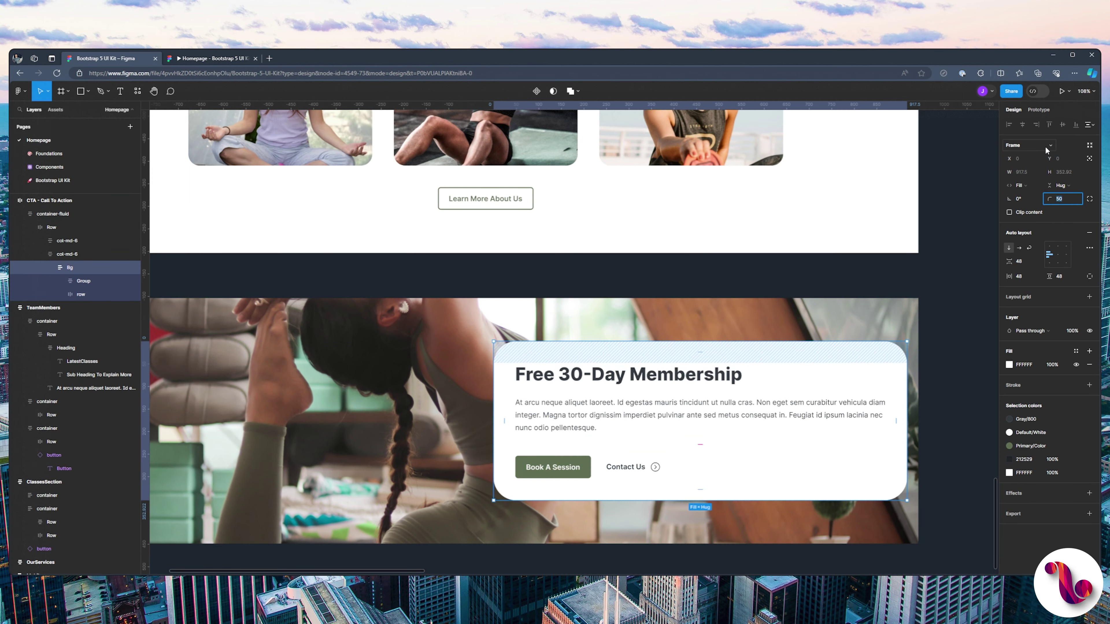
{"action": "key", "text": "Return"}
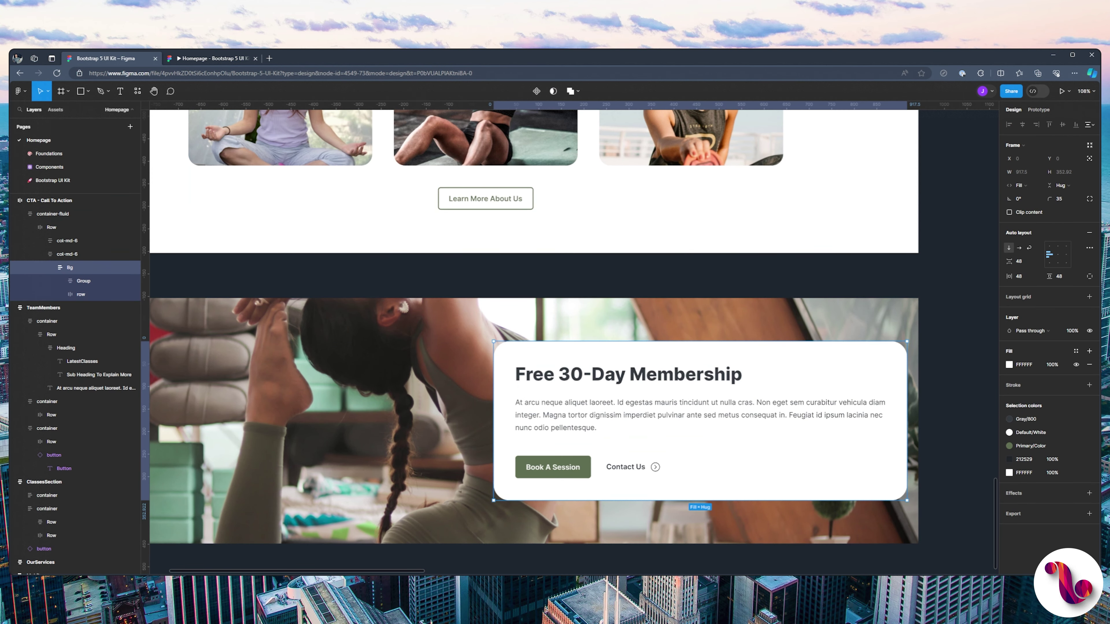
{"action": "left_click", "coordinate": [205, 59]}
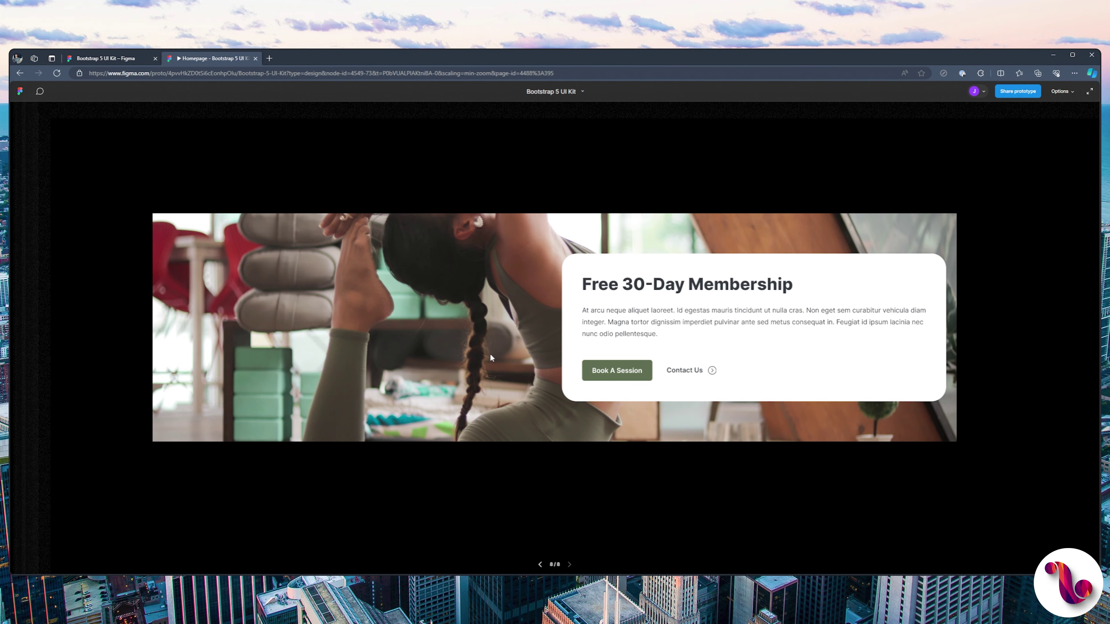
{"action": "left_click", "coordinate": [113, 59]}
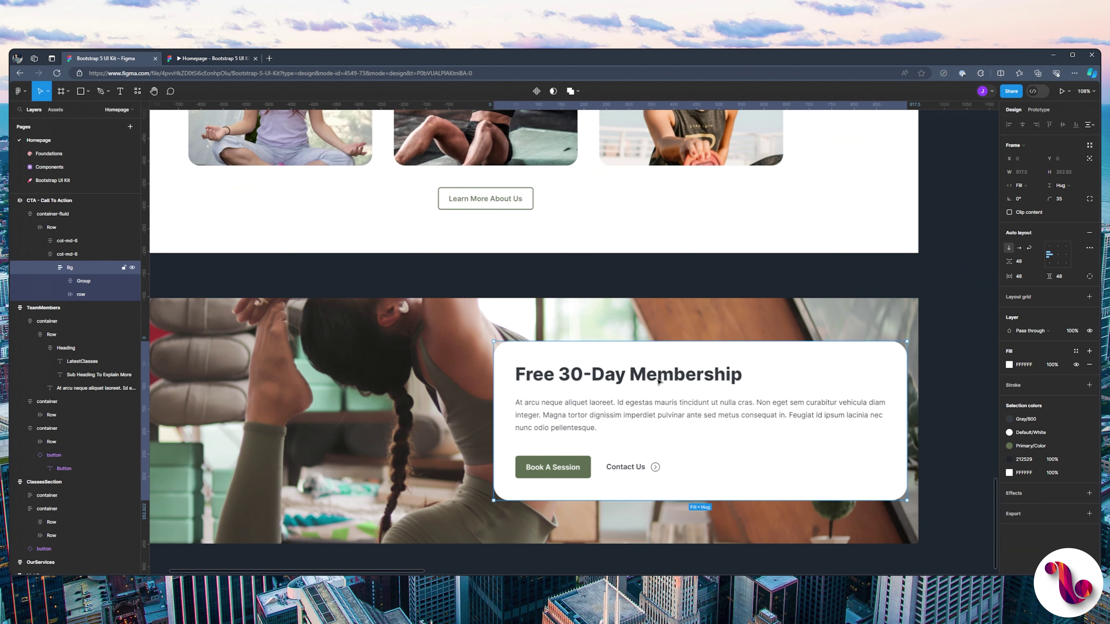
- Apply the Heading-4 - Semibold display text style to the Free 30-Day Membership heading and check it in the prototype
{"action": "left_click", "coordinate": [685, 381]}
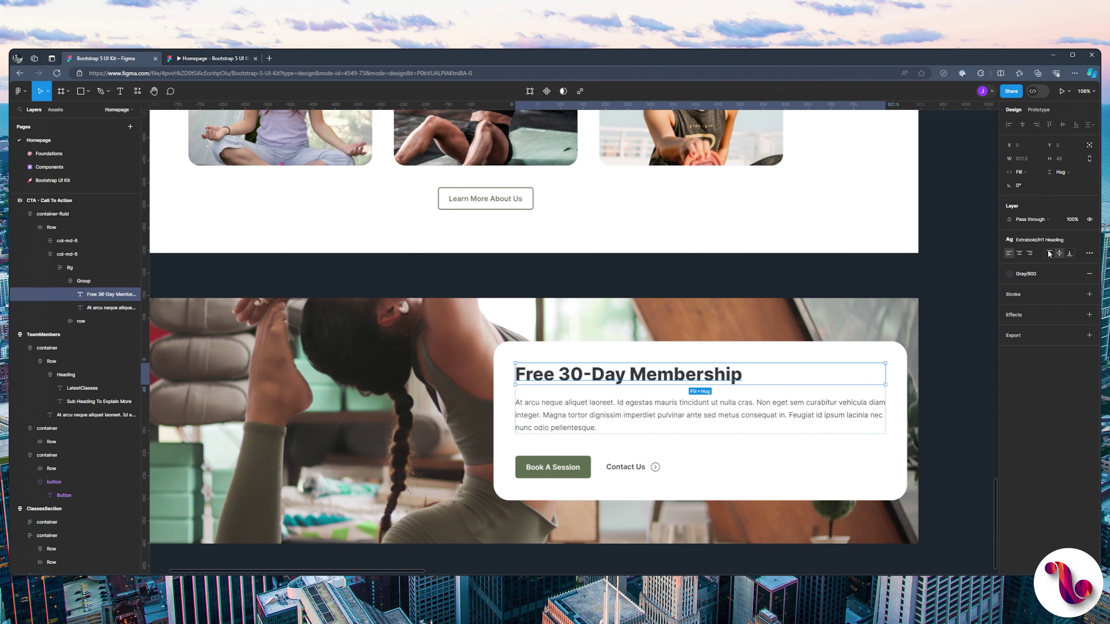
{"action": "left_click", "coordinate": [1010, 239]}
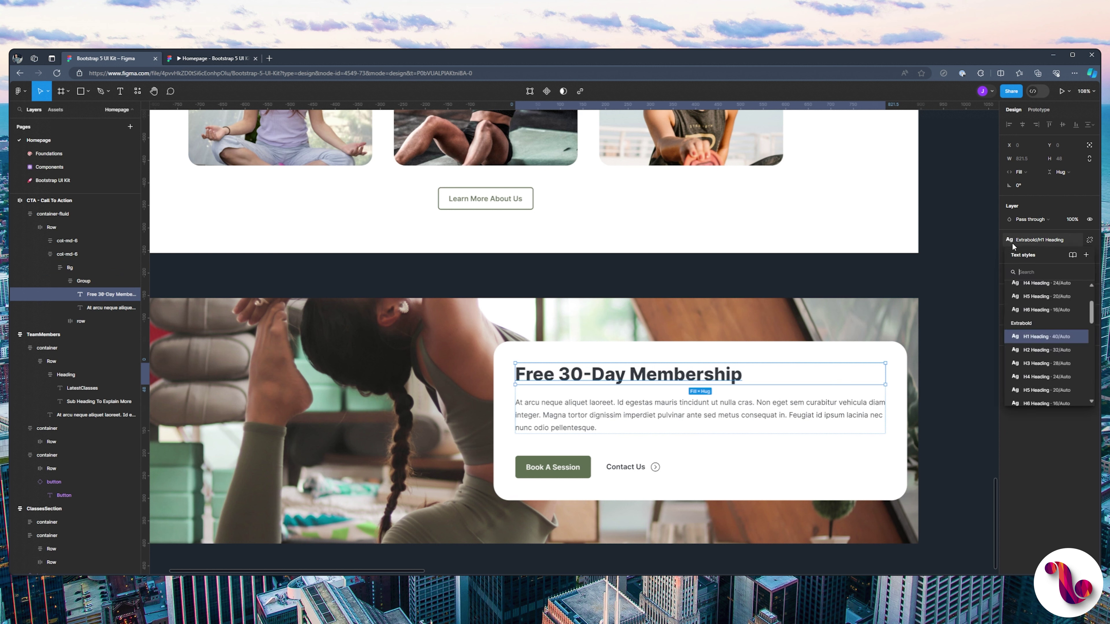
{"action": "scroll", "coordinate": [1034, 345], "scroll_direction": "down", "scroll_amount": 4}
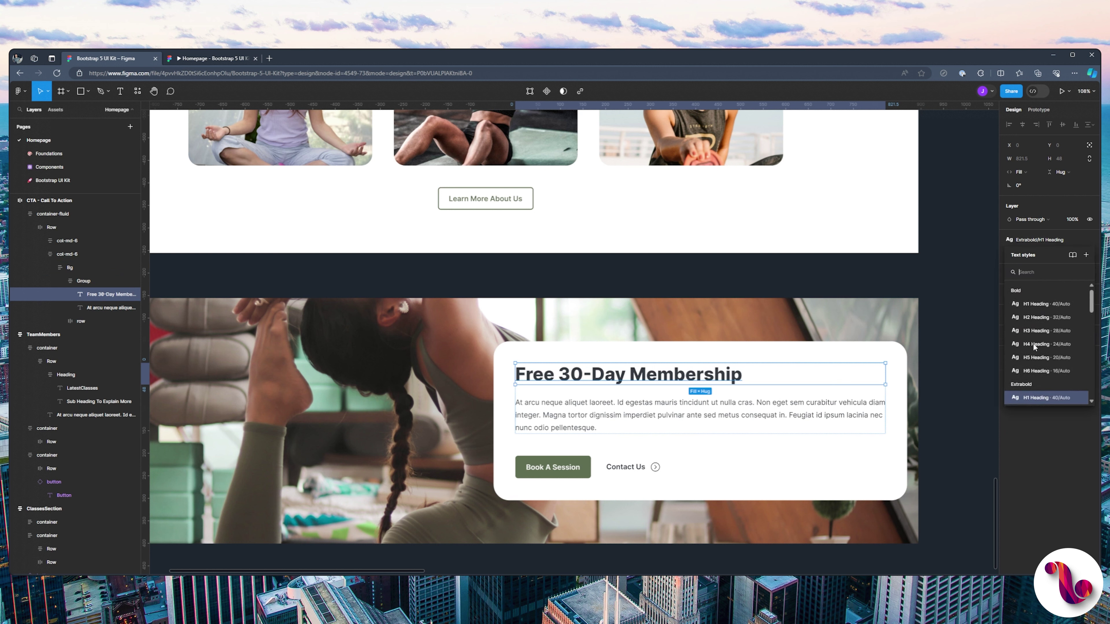
{"action": "scroll", "coordinate": [1033, 343], "scroll_direction": "down", "scroll_amount": 2}
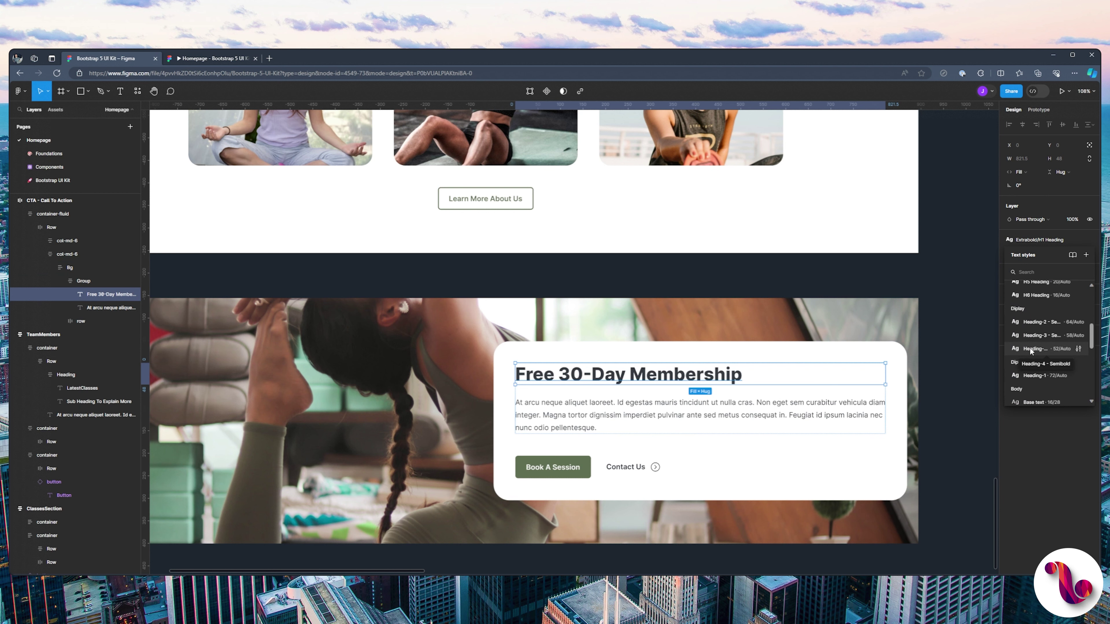
{"action": "left_click", "coordinate": [1031, 348]}
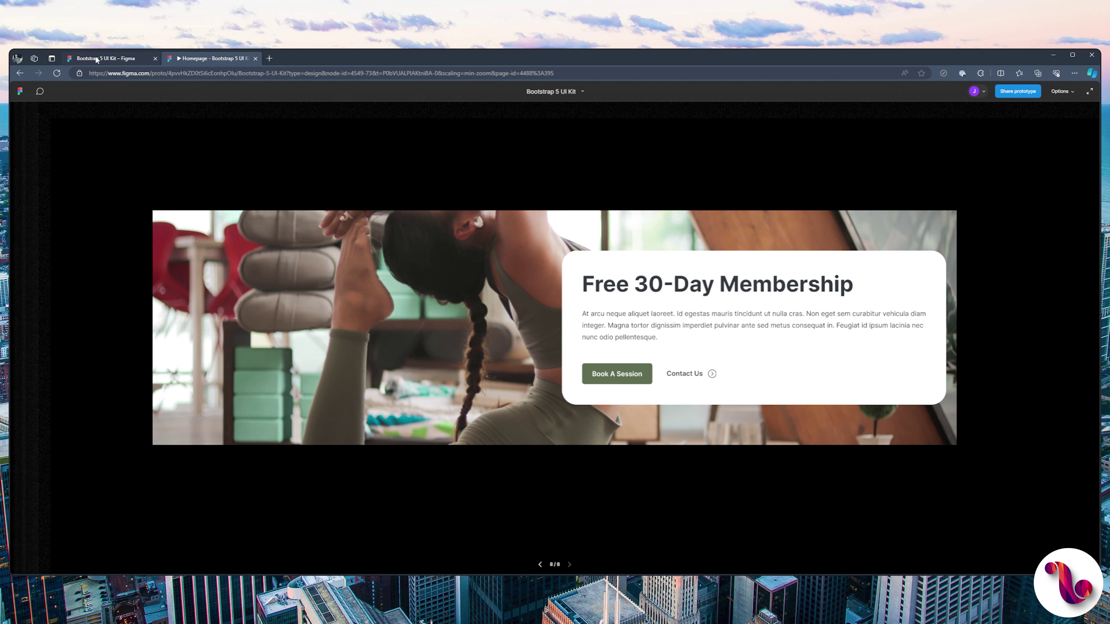
{"action": "left_click", "coordinate": [97, 59]}
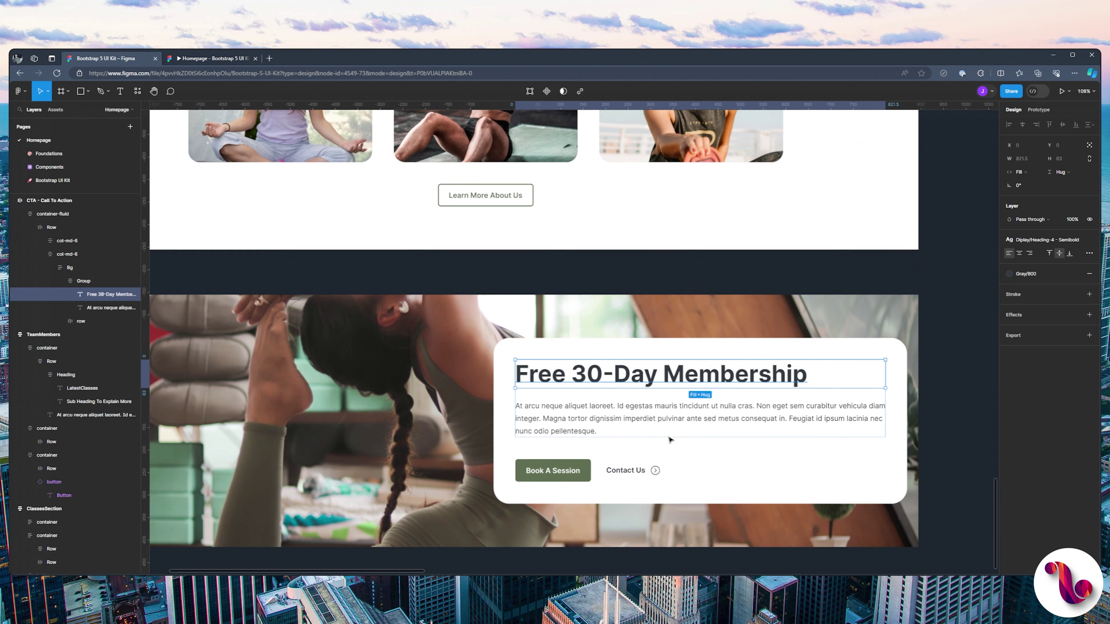
{"action": "left_click", "coordinate": [184, 58]}
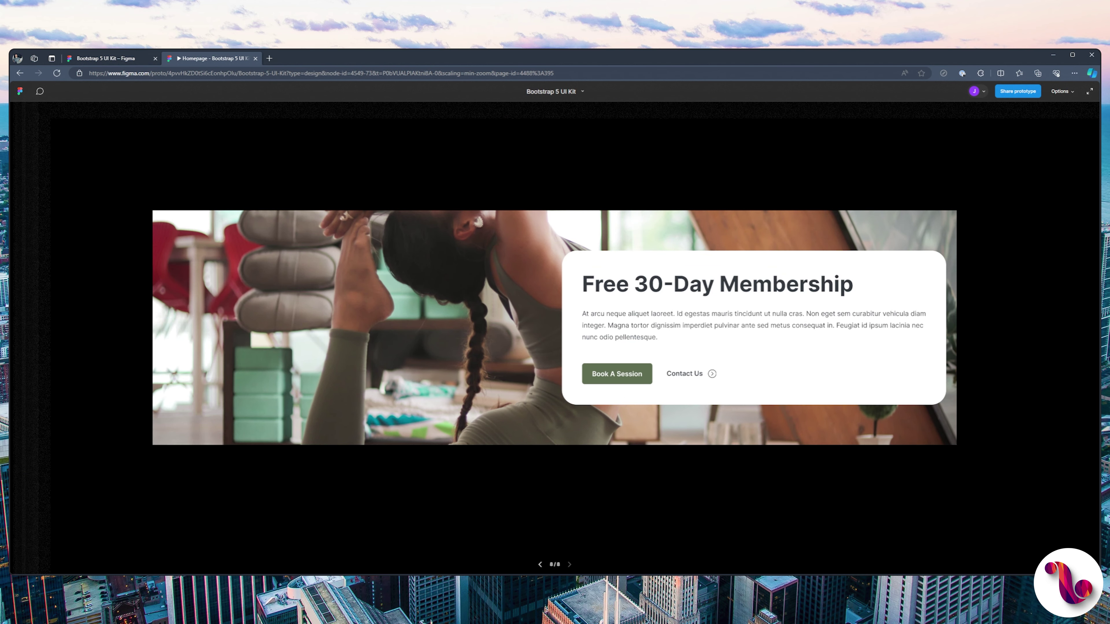
{"action": "left_click", "coordinate": [115, 58]}
{"action": "key", "text": "Escape"}
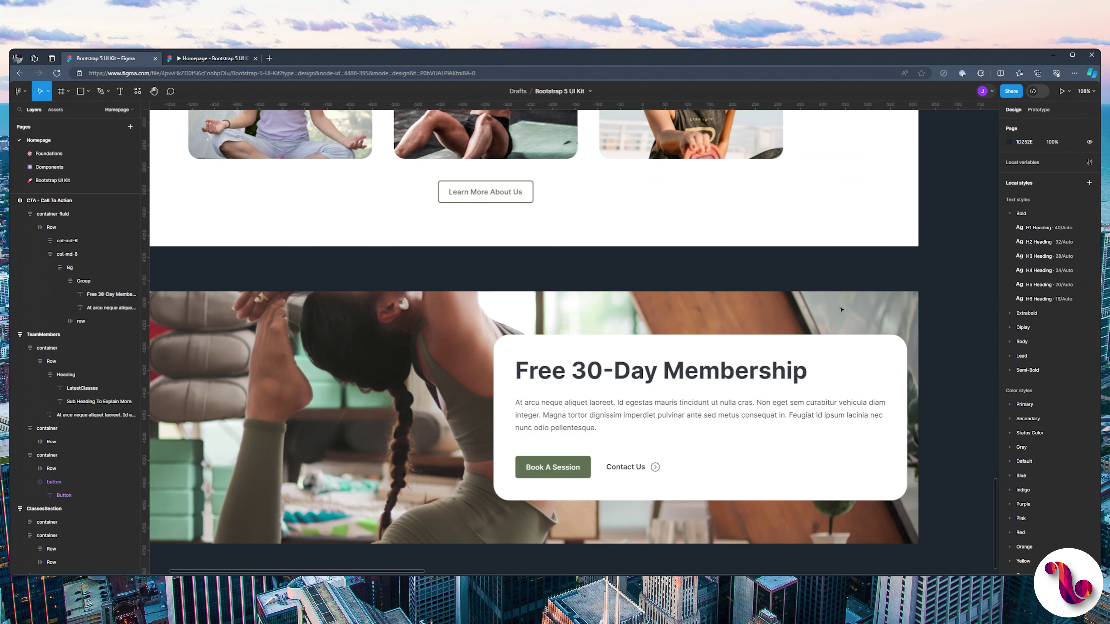
- Remove the white FFFFFF fill from the CTA - Call To Action frame, keeping its image fill
{"action": "left_click", "coordinate": [315, 343]}
{"action": "scroll", "coordinate": [364, 282], "scroll_direction": "down", "scroll_amount": 3}
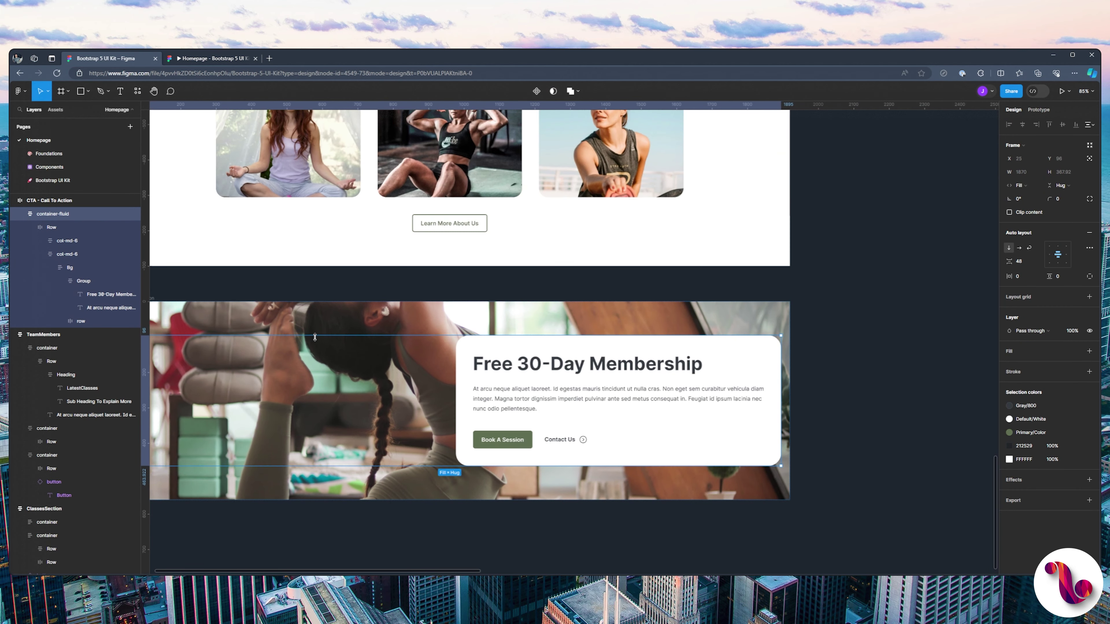
{"action": "left_click_drag", "start_coordinate": [364, 281], "coordinate": [365, 280]}
{"action": "left_click", "coordinate": [223, 284]}
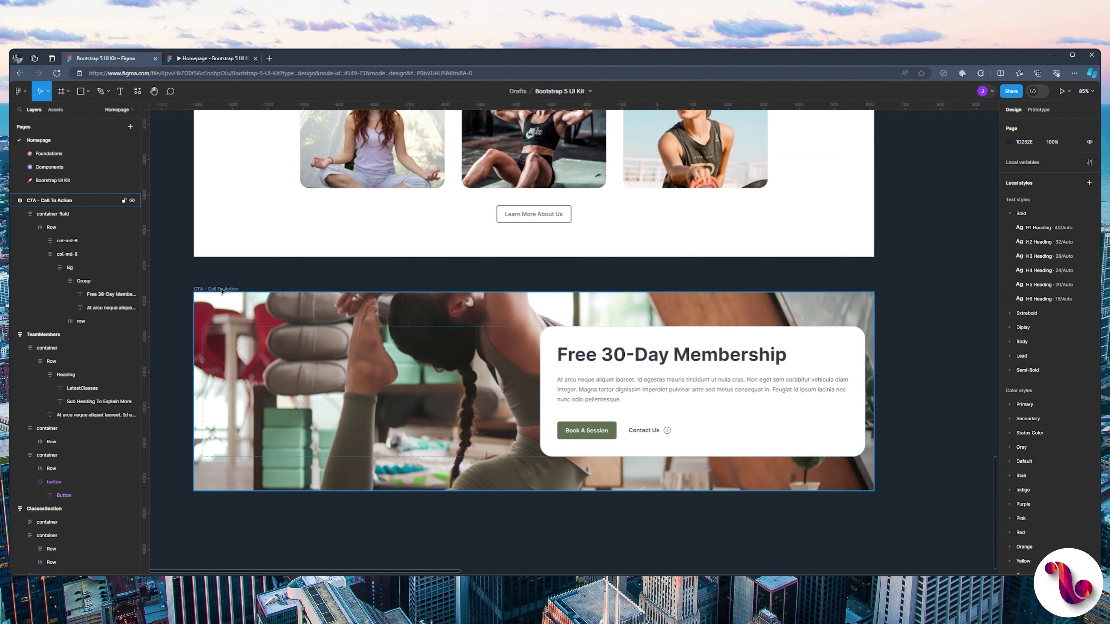
{"action": "left_click", "coordinate": [222, 289]}
{"action": "left_click", "coordinate": [1089, 378]}
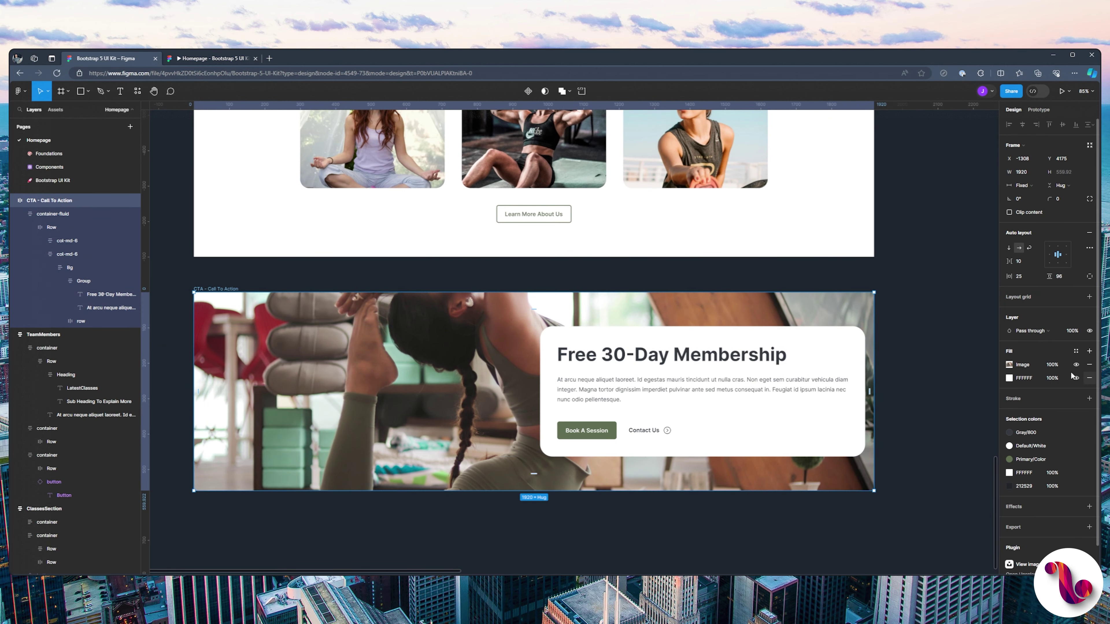
- Switch the CTA image fill to Crop, move the photo down to show the woman's head and arms, and check the prototype
{"action": "left_click", "coordinate": [1009, 365]}
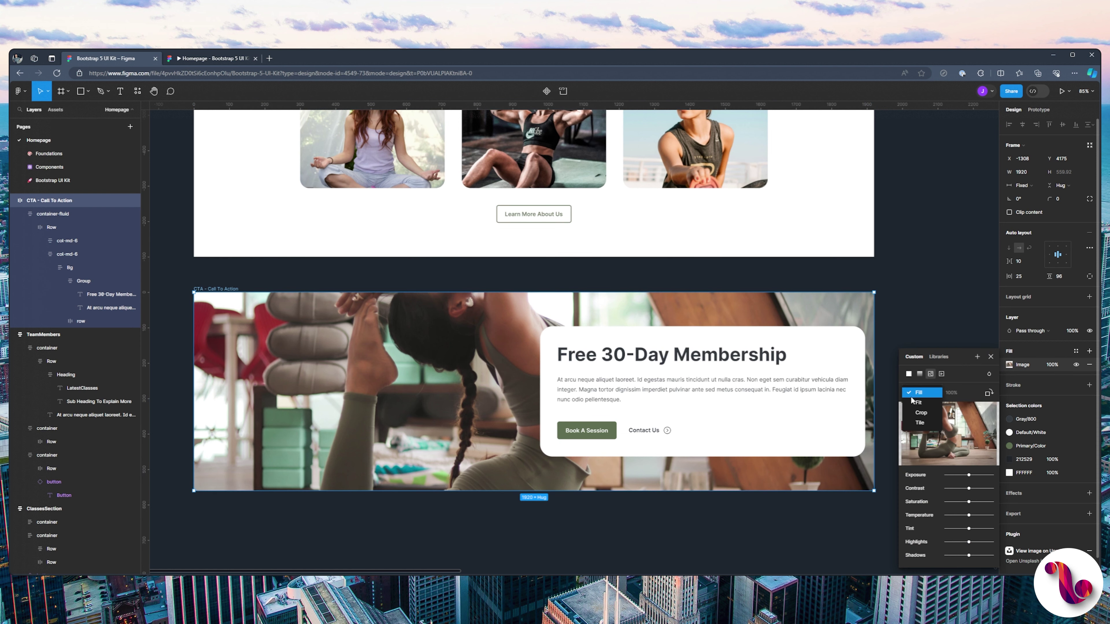
{"action": "left_click", "coordinate": [913, 392]}
{"action": "left_click", "coordinate": [915, 413]}
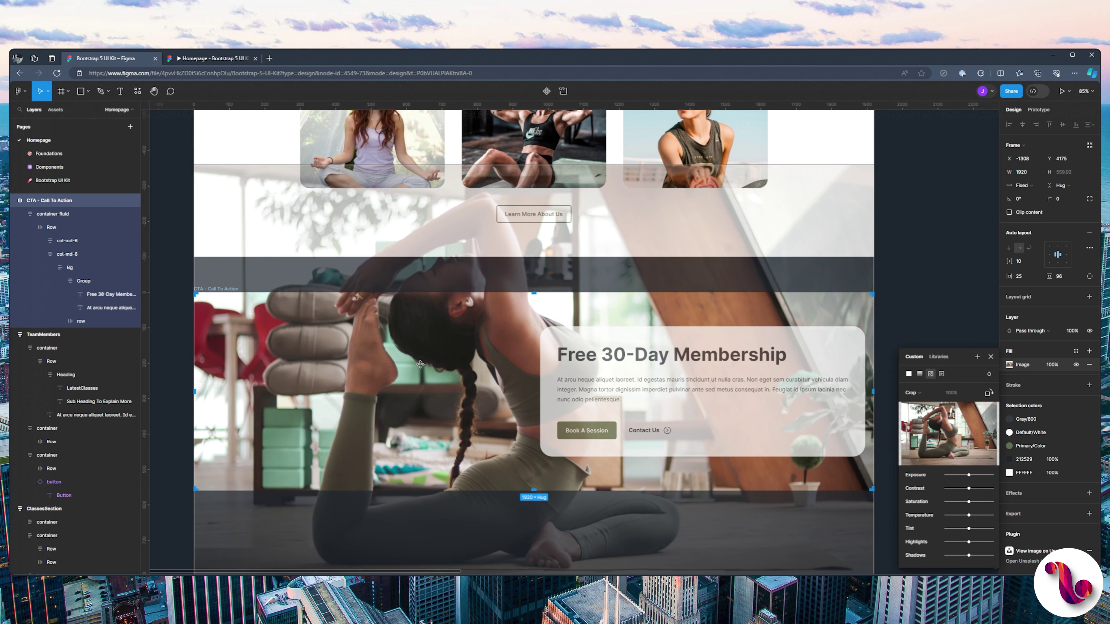
{"action": "left_click_drag", "start_coordinate": [420, 370], "coordinate": [413, 472]}
{"action": "left_click", "coordinate": [210, 58]}
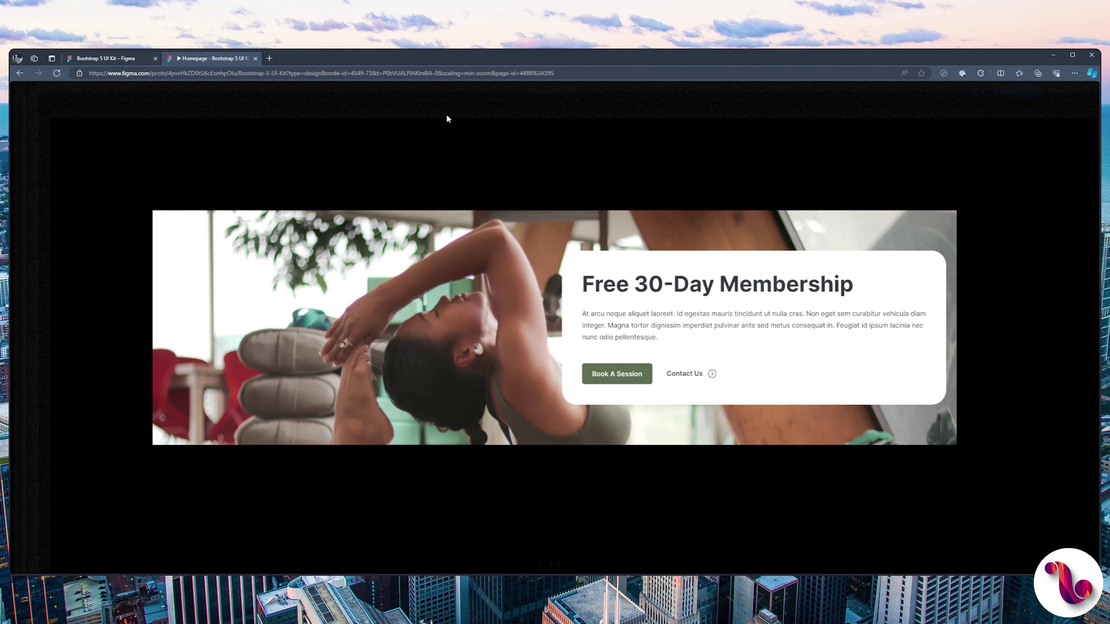
{"action": "left_click", "coordinate": [105, 63]}
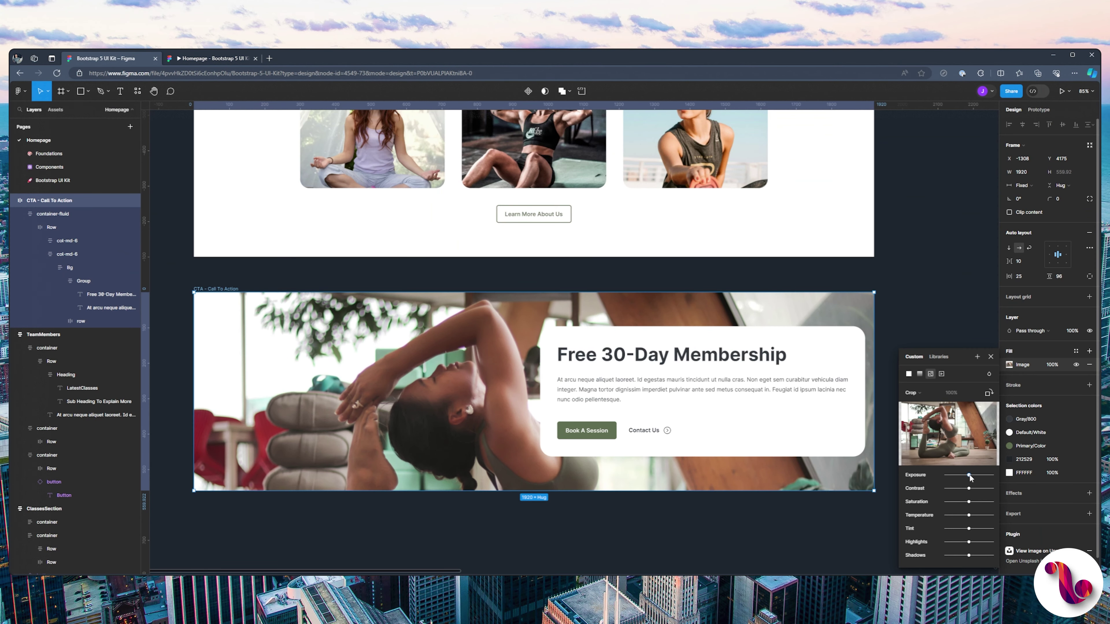
- Lower the CTA photo's exposure, raise contrast, saturation and highlights, cool its temperature, and check the result in the prototype
{"action": "left_click_drag", "start_coordinate": [970, 476], "coordinate": [977, 489]}
{"action": "left_click", "coordinate": [981, 501]}
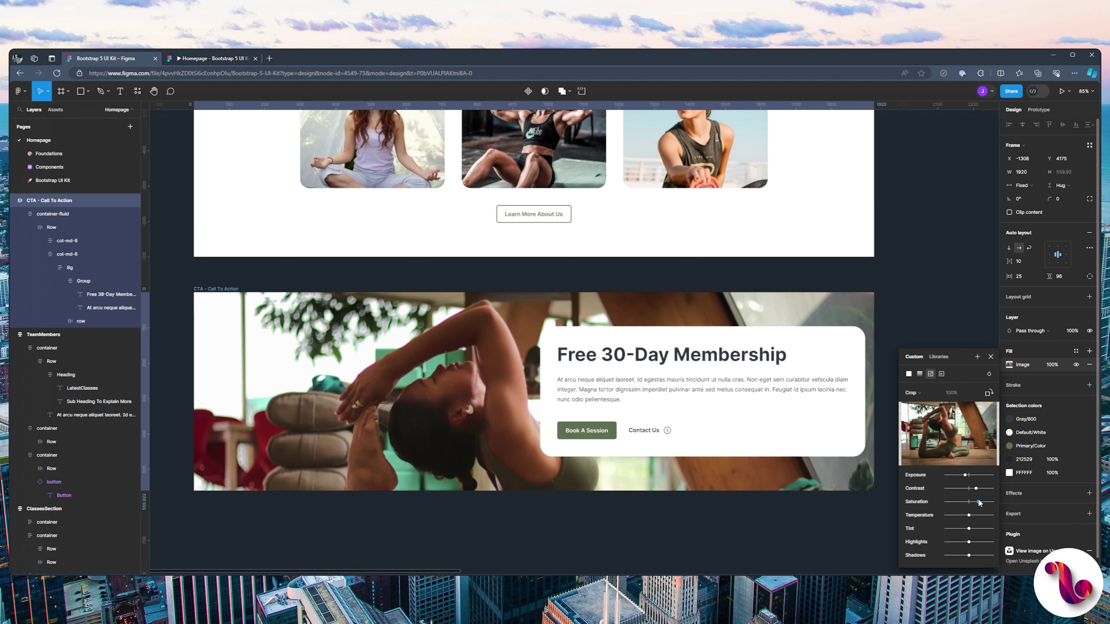
{"action": "left_click", "coordinate": [978, 502]}
{"action": "left_click_drag", "start_coordinate": [969, 515], "coordinate": [973, 516]}
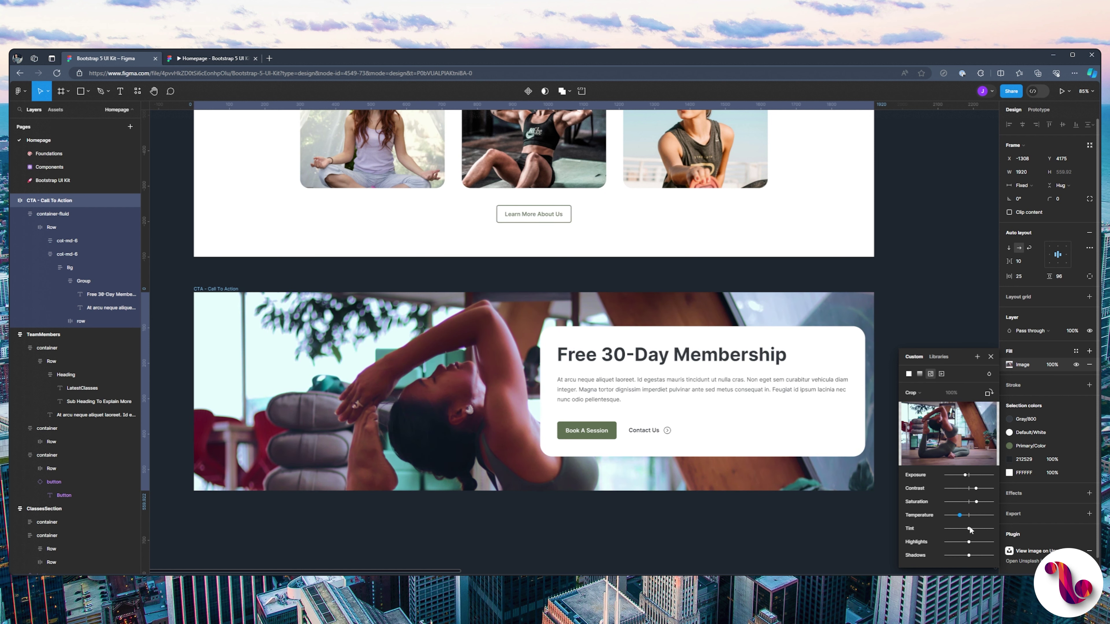
{"action": "left_click_drag", "start_coordinate": [970, 528], "coordinate": [976, 542]}
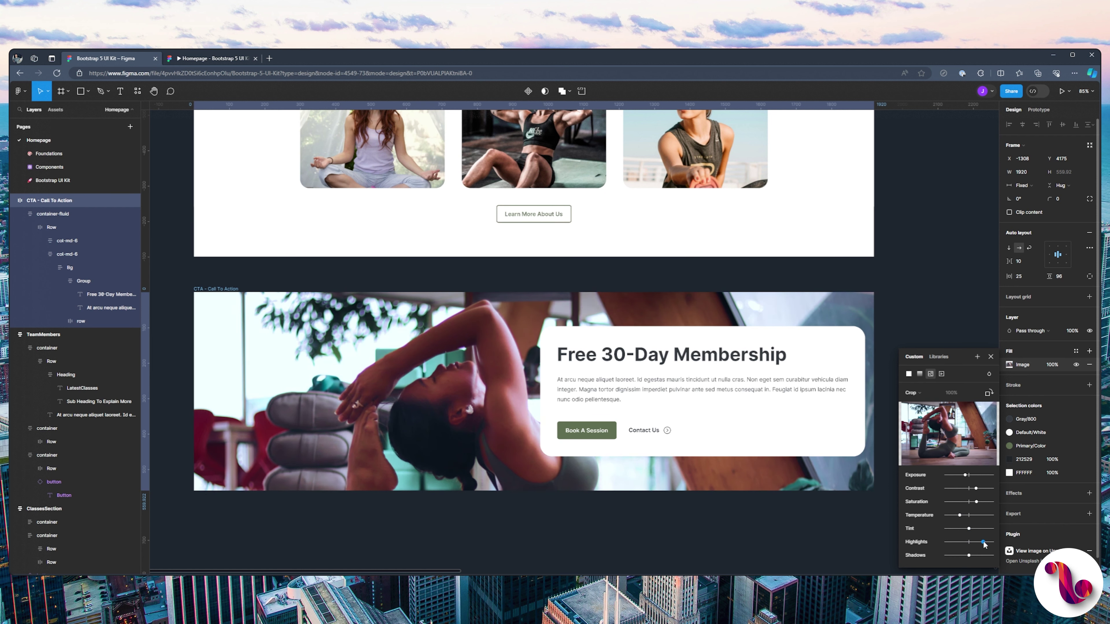
{"action": "left_click", "coordinate": [580, 268]}
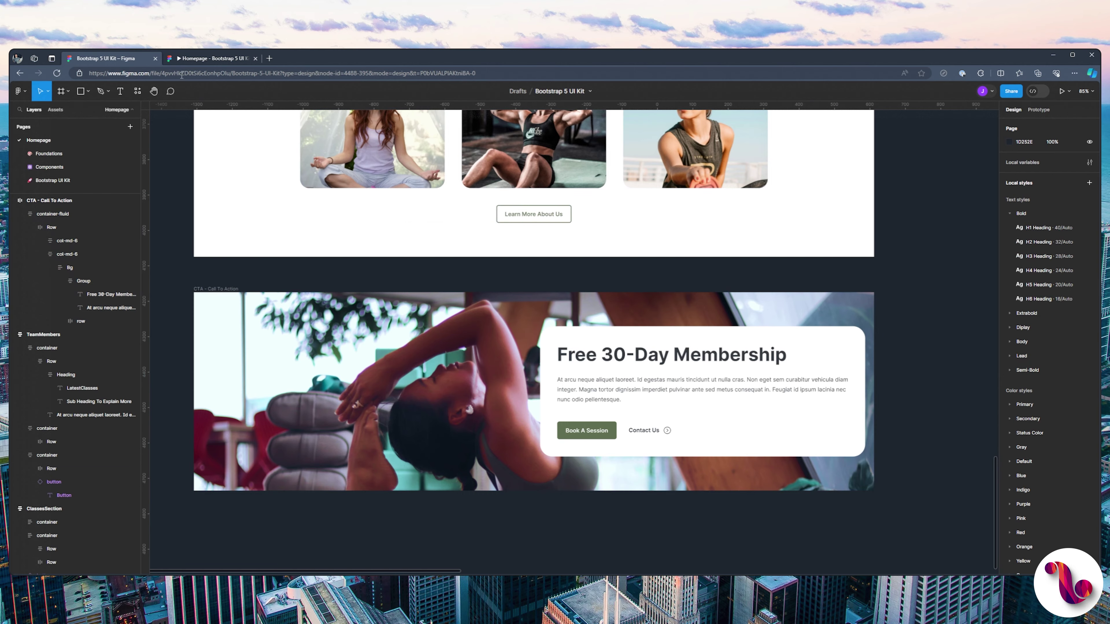
{"action": "key", "text": "ctrl+Tab"}
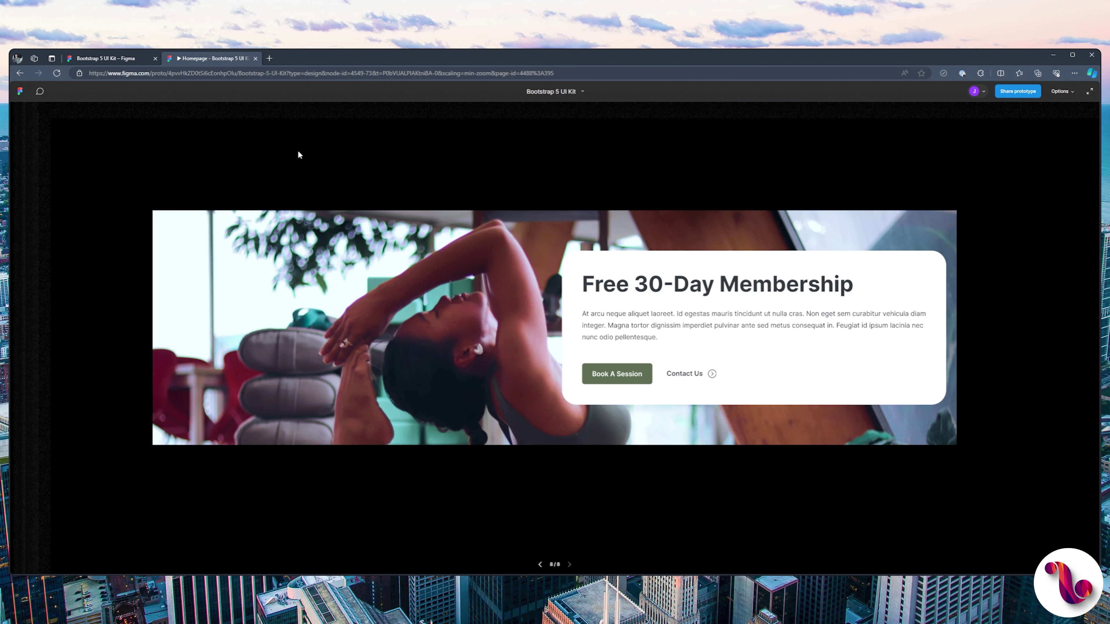
{"action": "key", "text": "ctrl+Tab"}
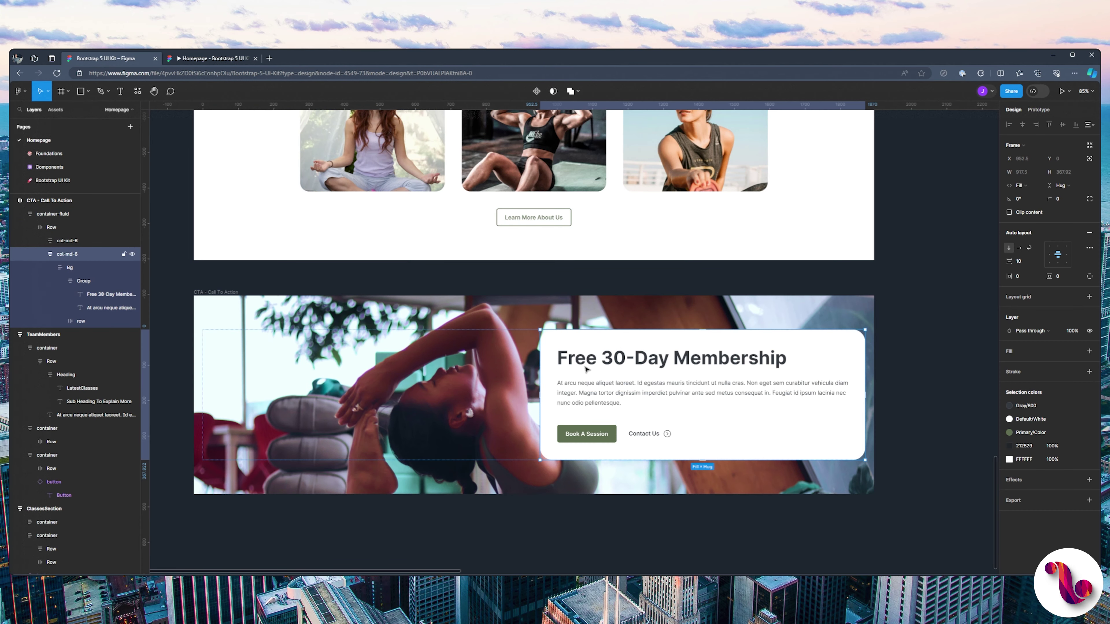
{"action": "left_click", "coordinate": [138, 91]}
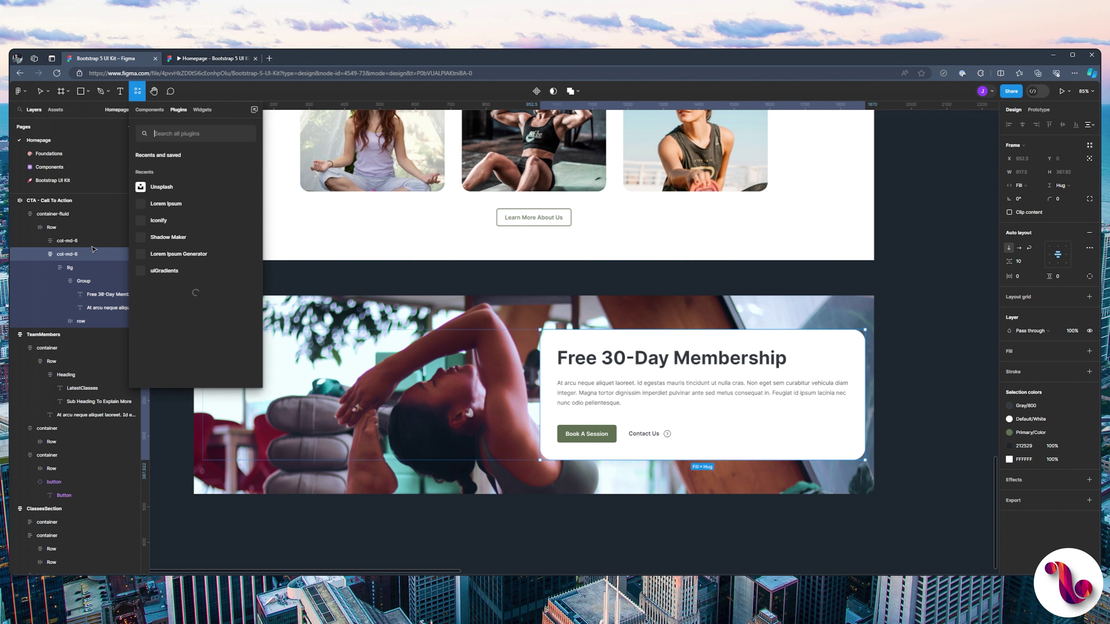
{"action": "key", "text": "Escape"}
{"action": "key", "text": "Escape"}
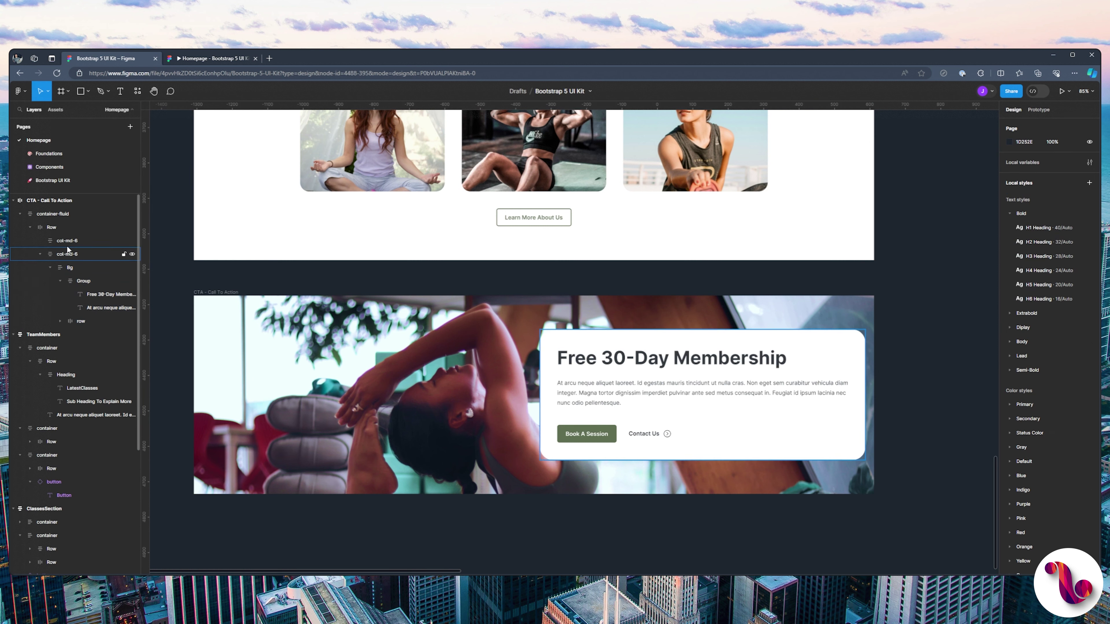
- Select the Bg card in the CTA section and run the Shadow Maker plugin on it
{"action": "left_click", "coordinate": [50, 267]}
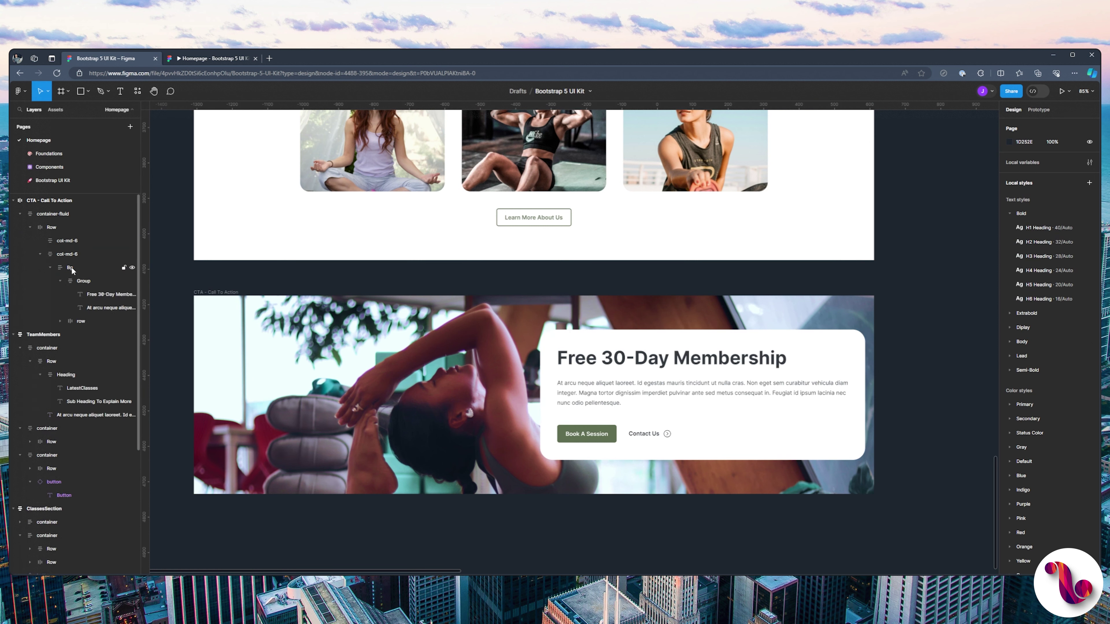
{"action": "left_click", "coordinate": [71, 267]}
{"action": "left_click", "coordinate": [52, 268]}
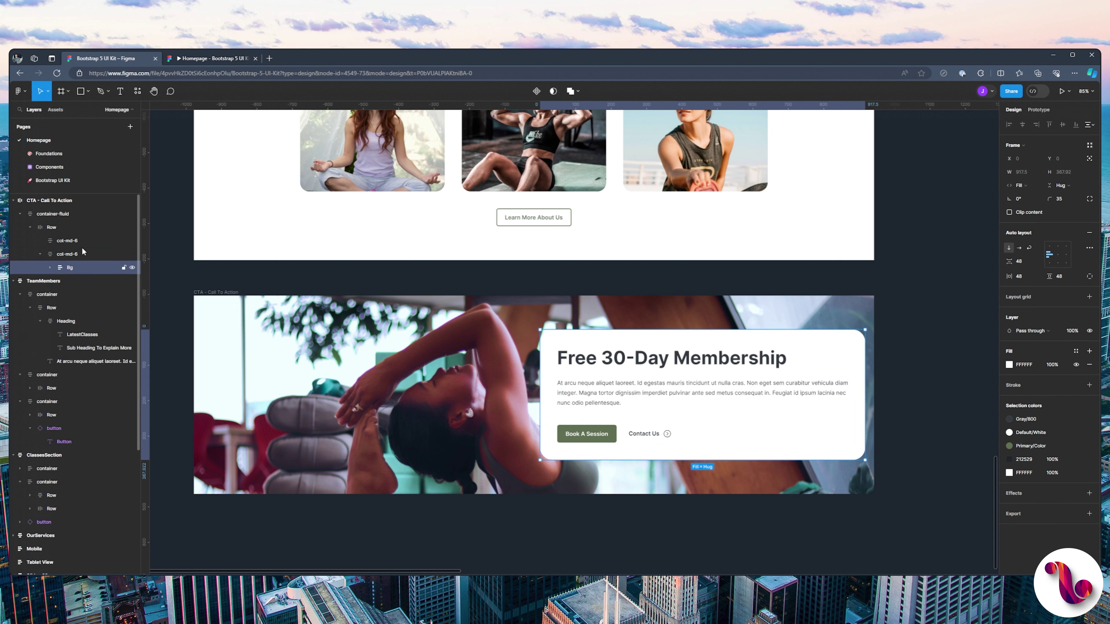
{"action": "left_click", "coordinate": [137, 91]}
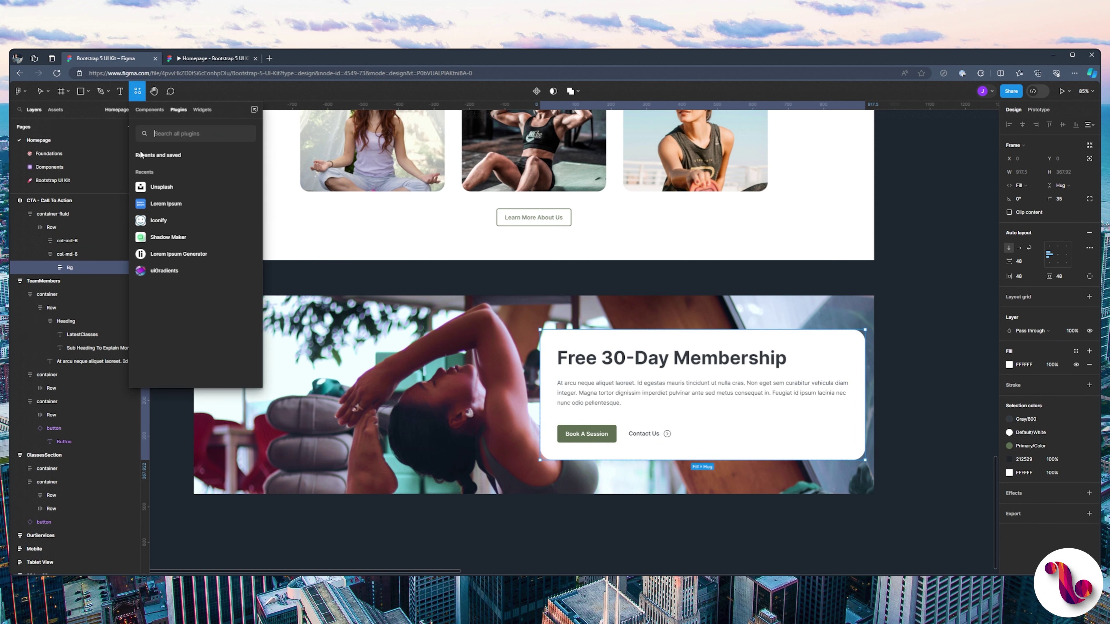
{"action": "left_click", "coordinate": [143, 239]}
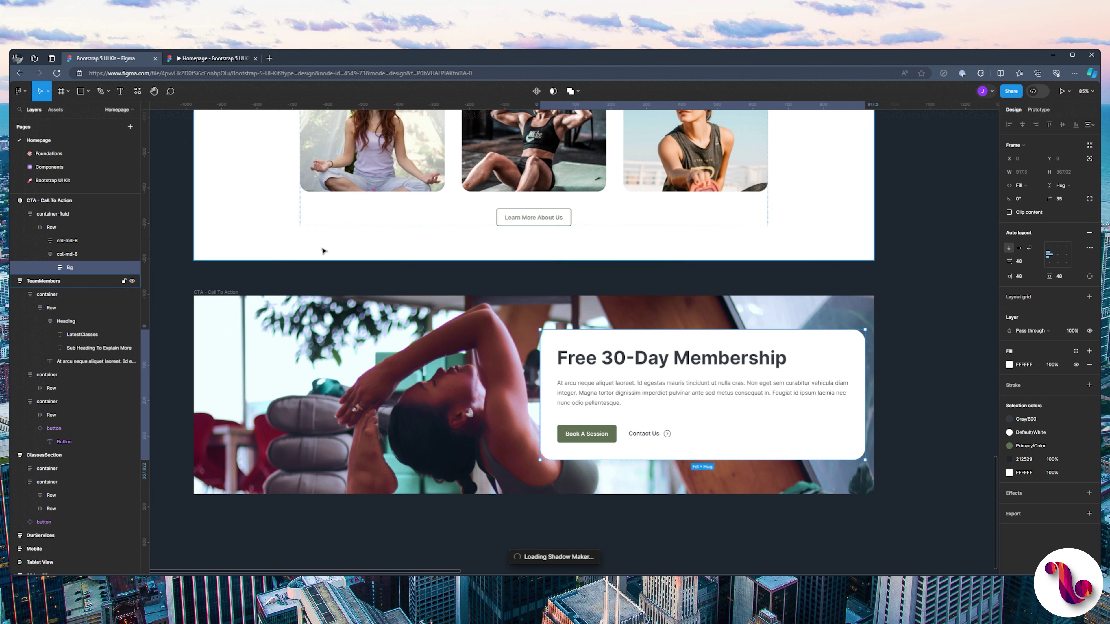
{"action": "left_click_drag", "start_coordinate": [600, 196], "coordinate": [514, 208]}
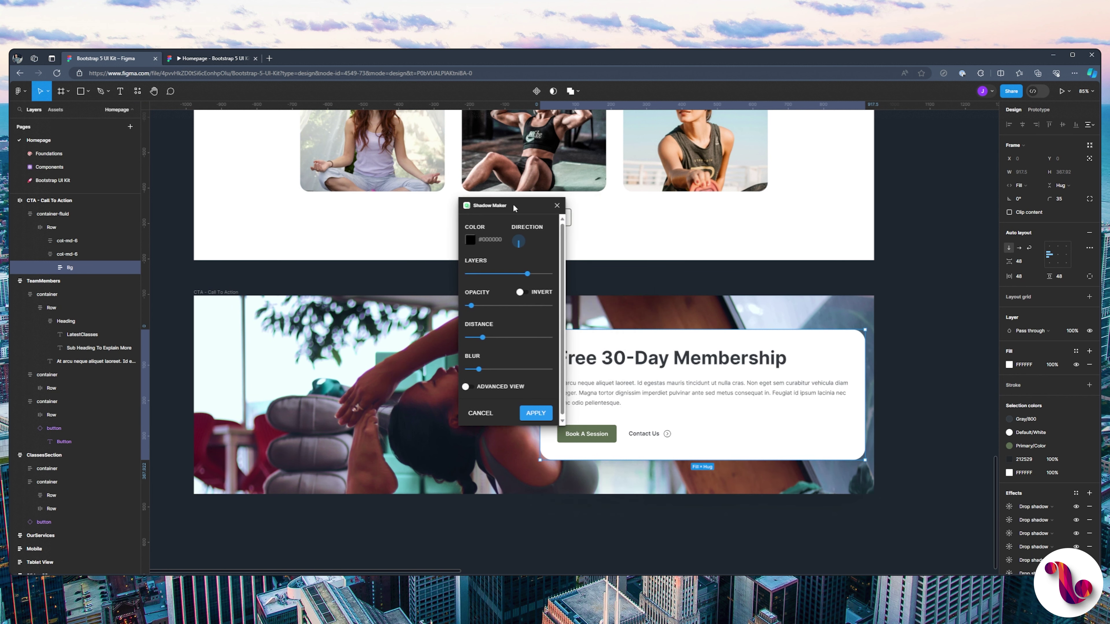
- Aim the Bg card's shadow down and to the left, increase its distance, apply it at 0.3 opacity, and check the prototype
{"action": "left_click", "coordinate": [516, 247]}
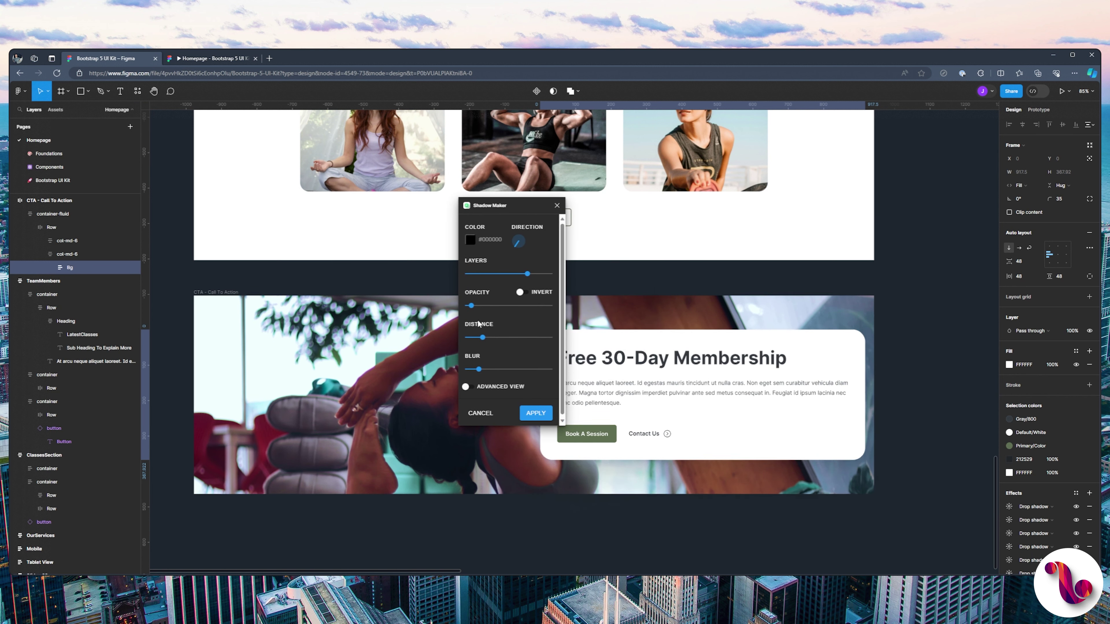
{"action": "left_click", "coordinate": [481, 306]}
{"action": "left_click_drag", "start_coordinate": [491, 341], "coordinate": [499, 341]}
{"action": "left_click", "coordinate": [492, 306]}
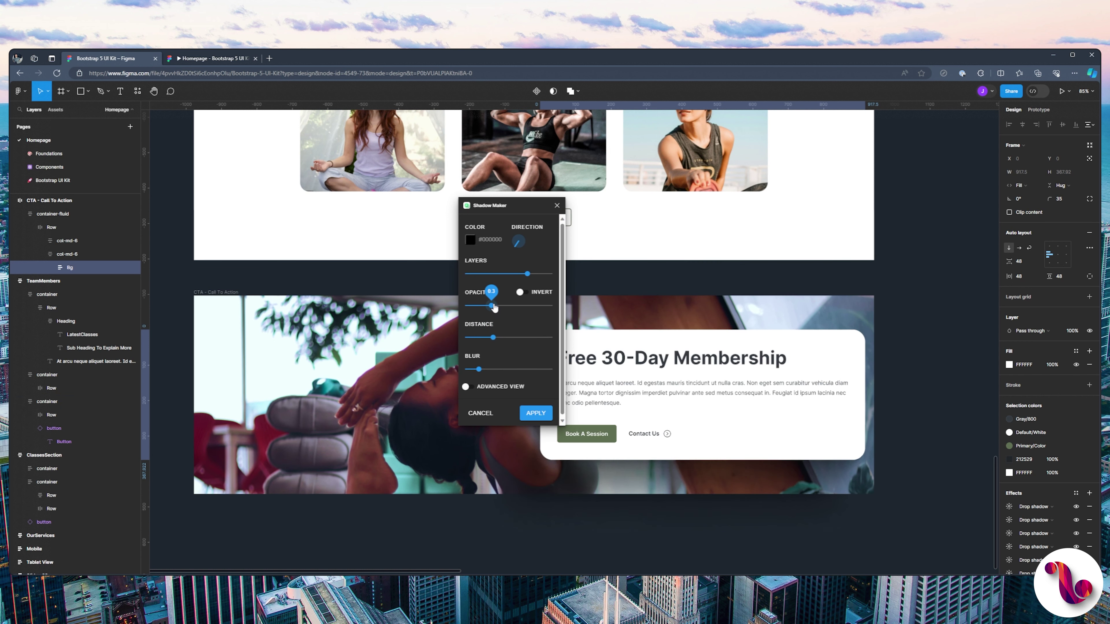
{"action": "left_click", "coordinate": [227, 58]}
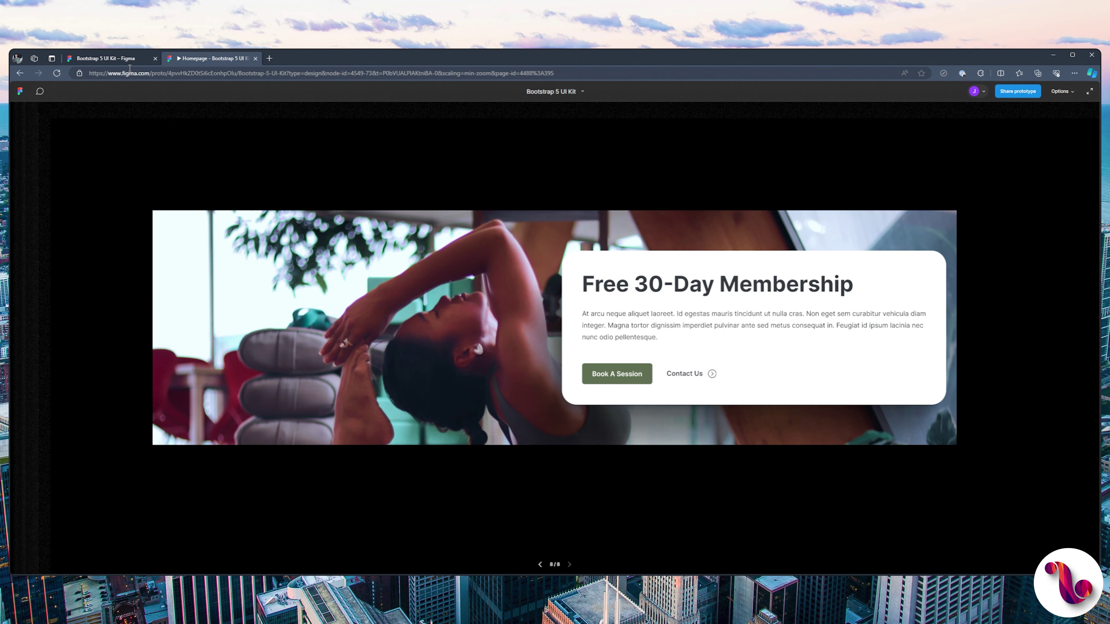
{"action": "left_click", "coordinate": [101, 63]}
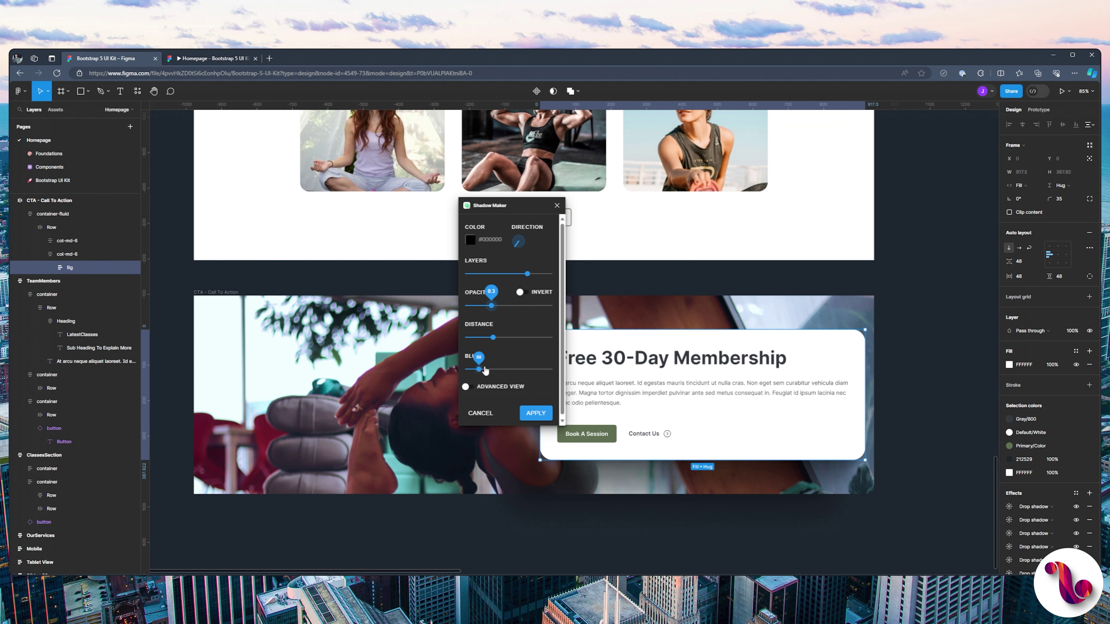
{"action": "left_click_drag", "start_coordinate": [494, 338], "coordinate": [492, 309]}
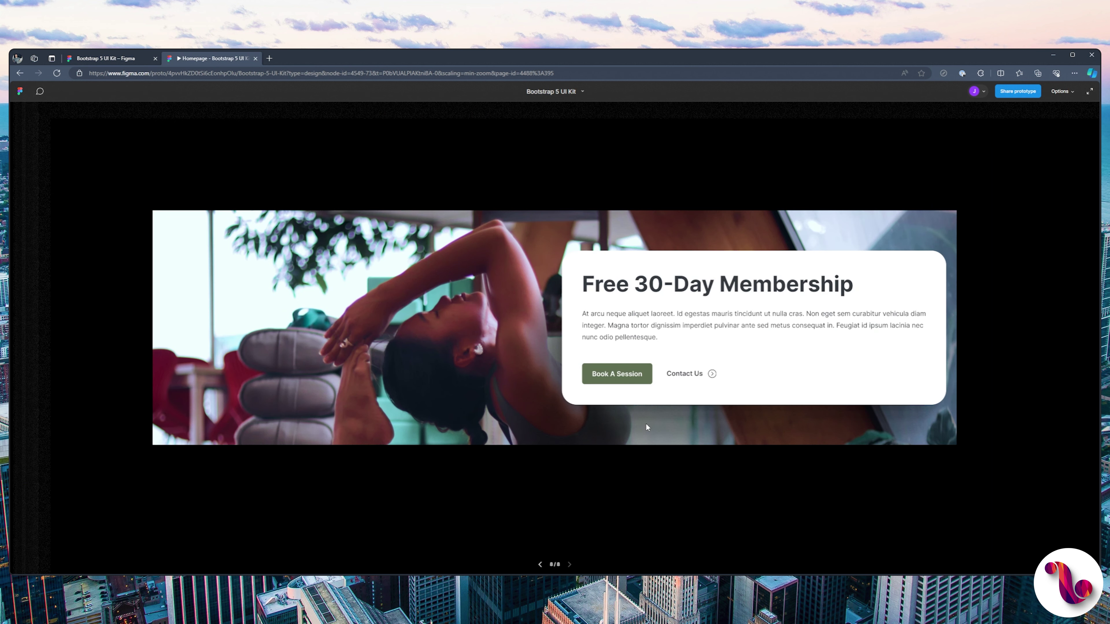
{"action": "key", "text": "ctrl+Tab"}
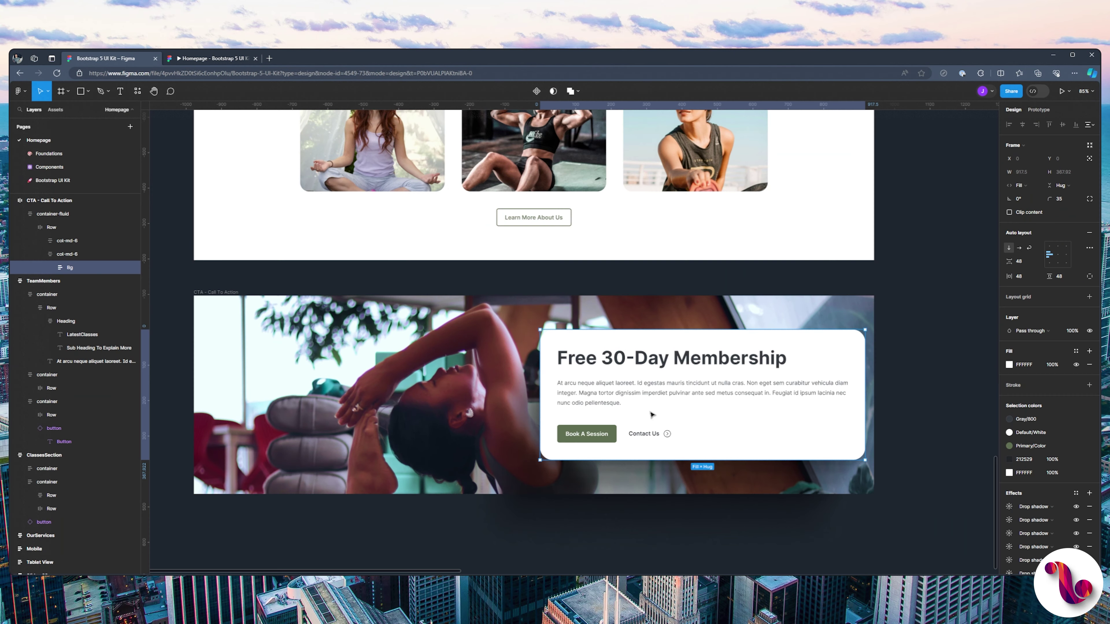
- Set the Bg card's vertical gap between items to 35 and check the card in the prototype
{"action": "double_click", "coordinate": [588, 403]}
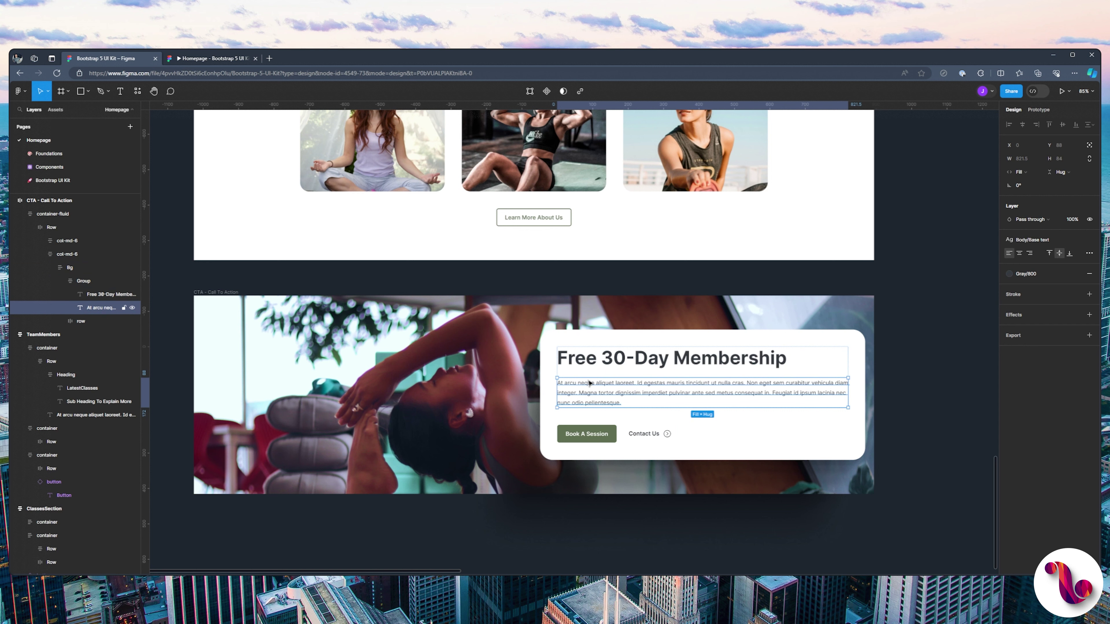
{"action": "left_click", "coordinate": [40, 267]}
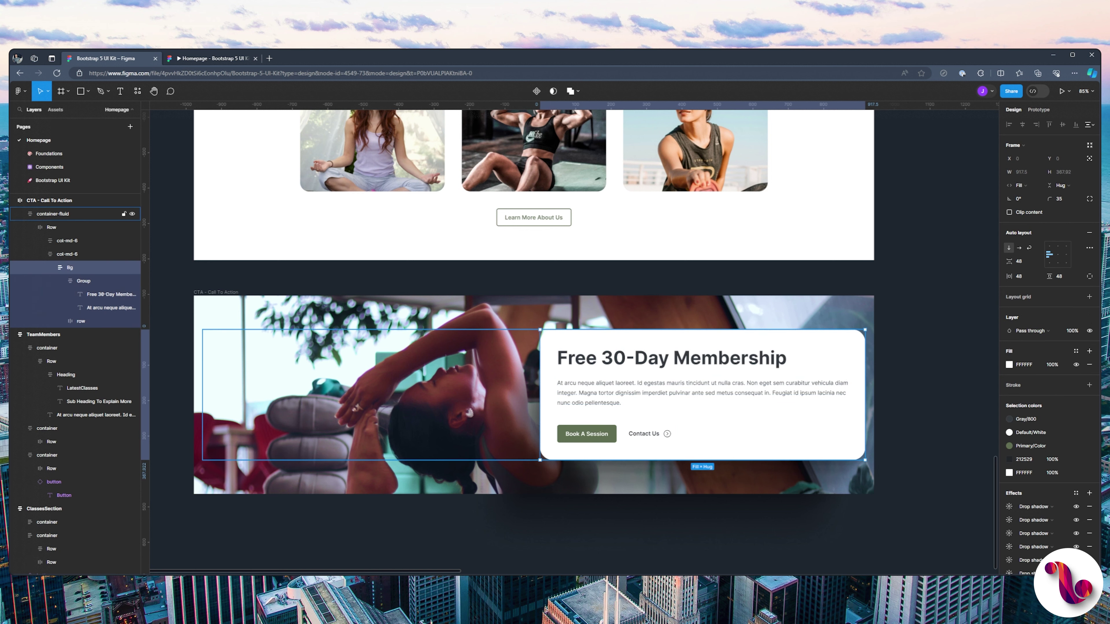
{"action": "left_click", "coordinate": [1022, 261]}
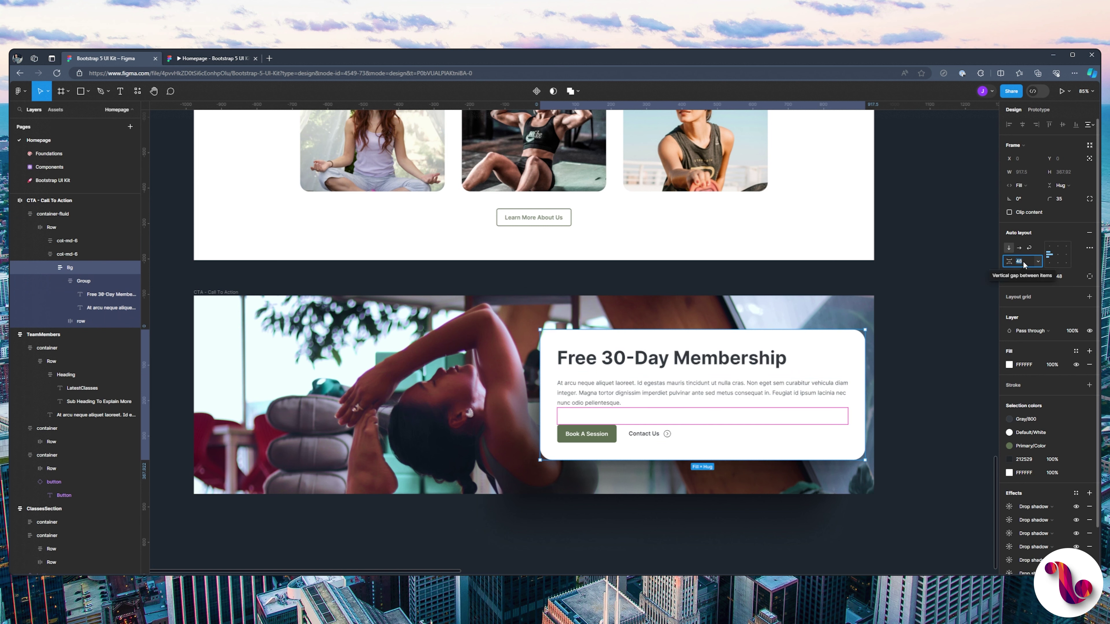
{"action": "type", "text": "35"}
{"action": "key", "text": "Return"}
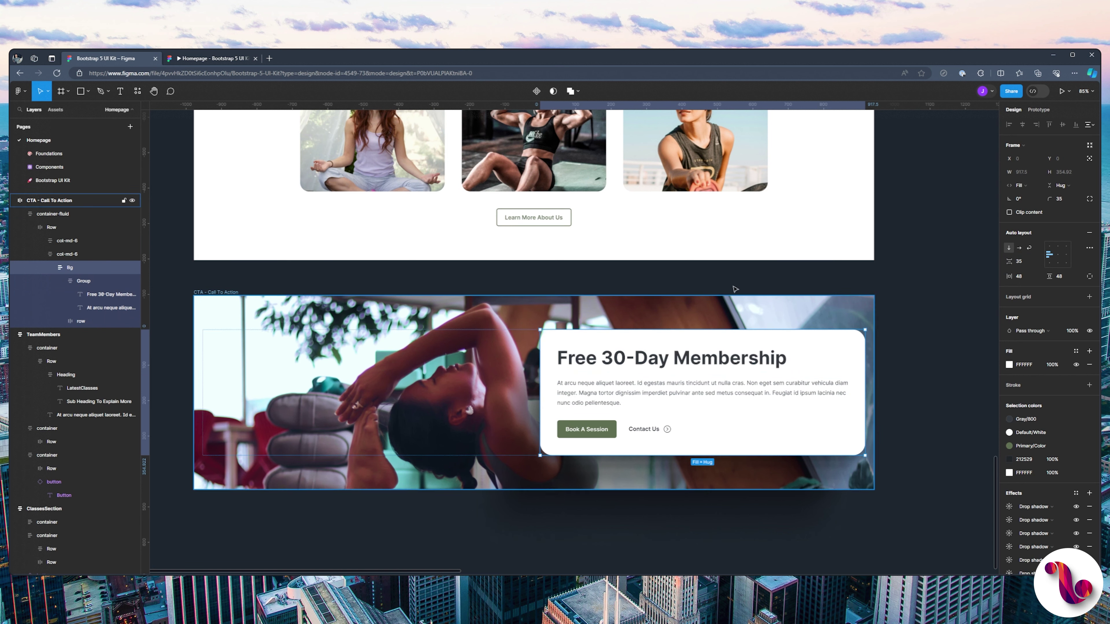
{"action": "left_click", "coordinate": [731, 301]}
{"action": "left_click", "coordinate": [169, 57]}
{"action": "left_click", "coordinate": [107, 57]}
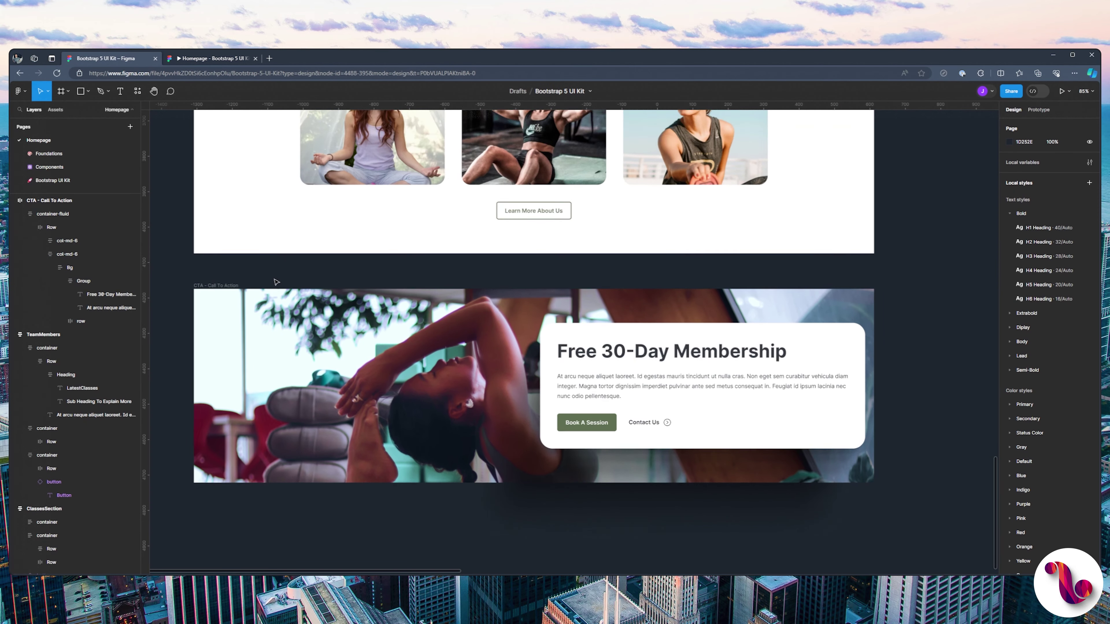
- Duplicate the CTA - Call To Action frame and place the copy beside the original
{"action": "scroll", "coordinate": [274, 282], "scroll_direction": "down", "scroll_amount": 1}
{"action": "scroll", "coordinate": [274, 282], "scroll_direction": "down", "scroll_amount": 5}
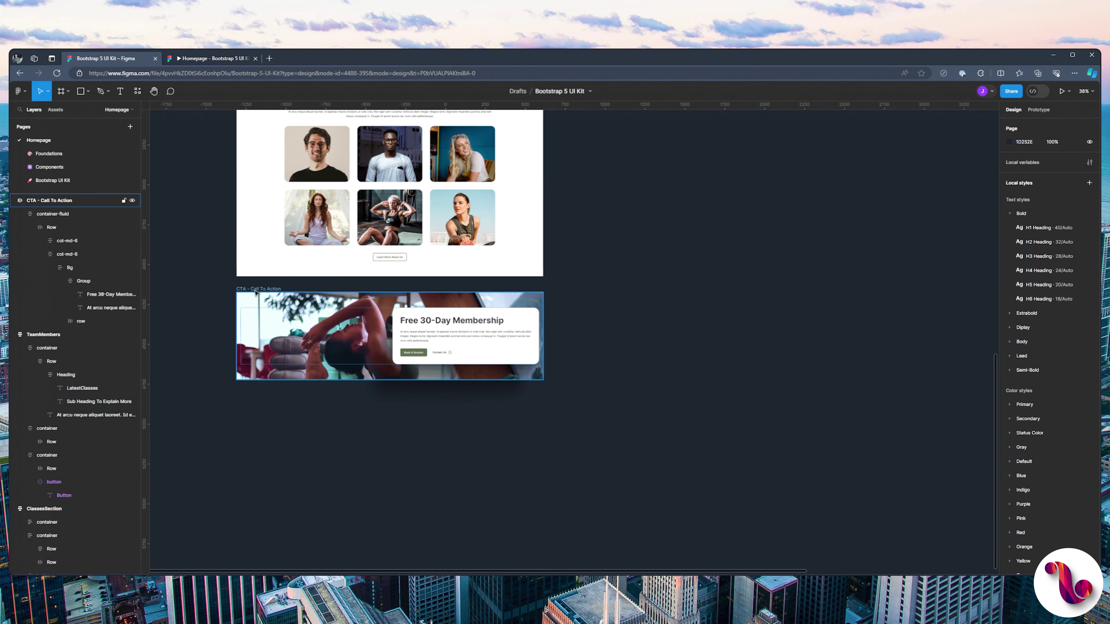
{"action": "left_click", "coordinate": [240, 292]}
{"action": "key", "text": "ctrl+d"}
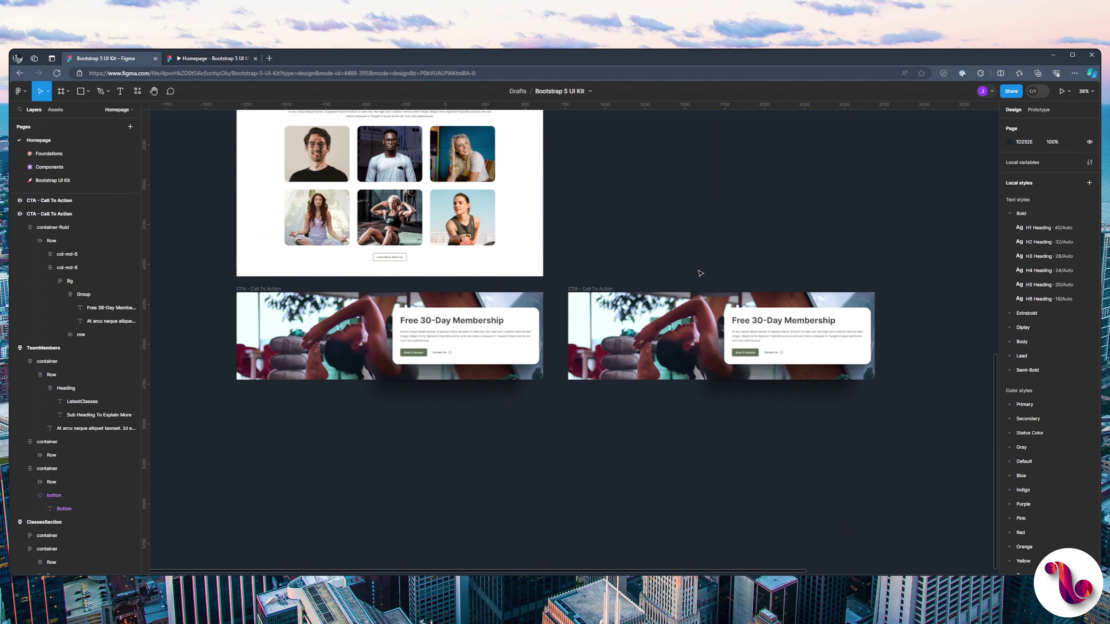
{"action": "scroll", "coordinate": [612, 280], "scroll_direction": "up", "scroll_amount": 4}
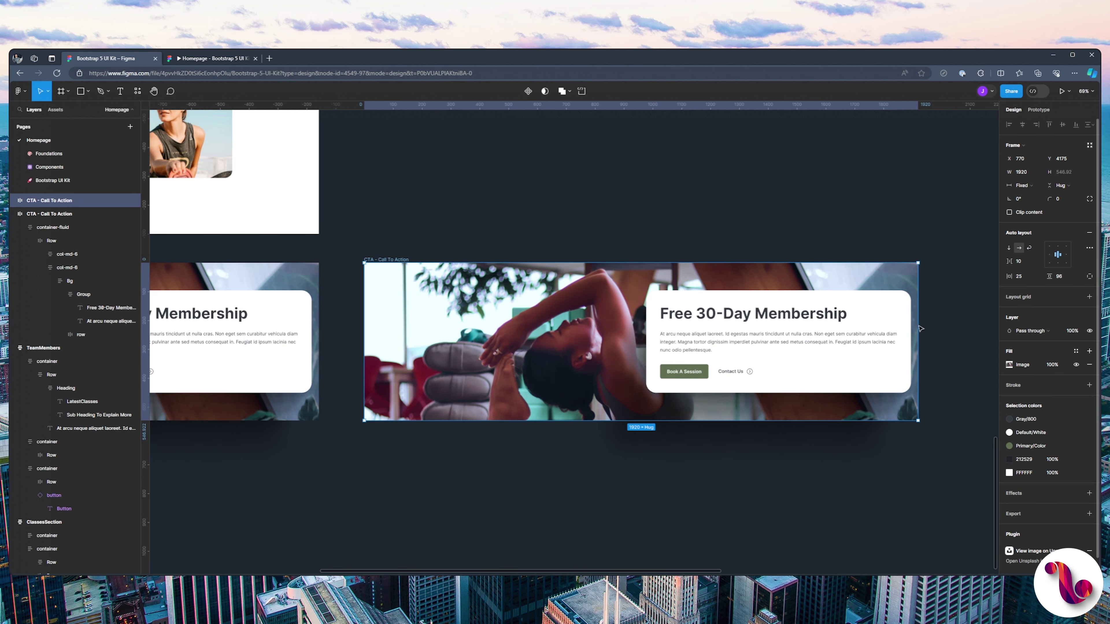
{"action": "left_click", "coordinate": [657, 217]}
- Review the homepage layout from the sliders through services, classes and team down to the two CTA sections
{"action": "scroll", "coordinate": [629, 230], "scroll_direction": "down", "scroll_amount": 5}
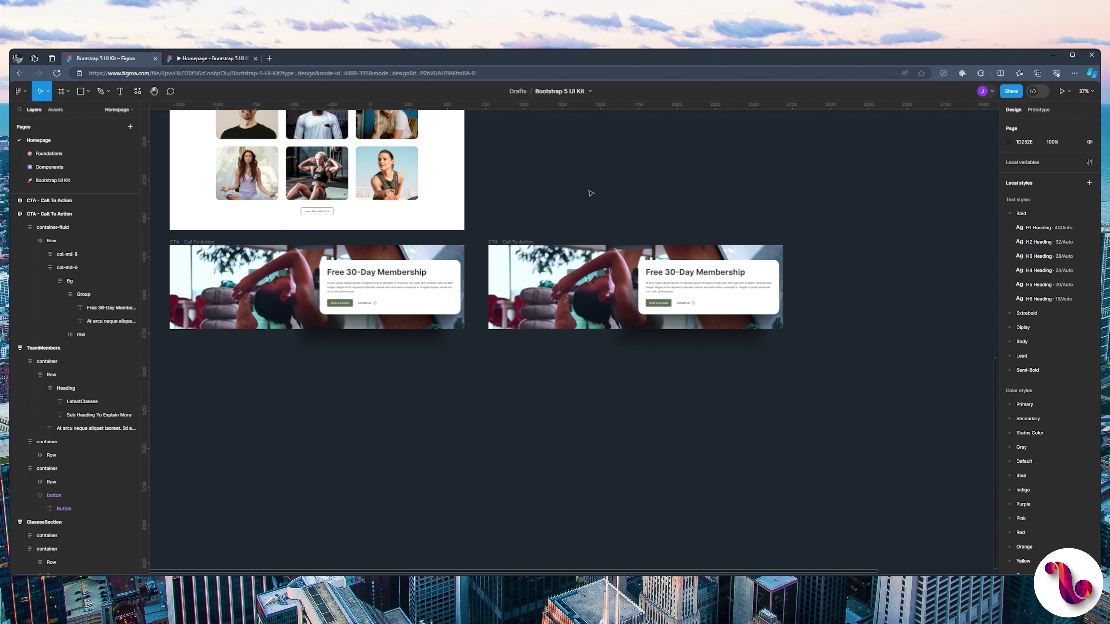
{"action": "left_click_drag", "start_coordinate": [590, 193], "coordinate": [646, 251]}
{"action": "scroll", "coordinate": [645, 251], "scroll_direction": "down", "scroll_amount": 2, "text": "ctrl"}
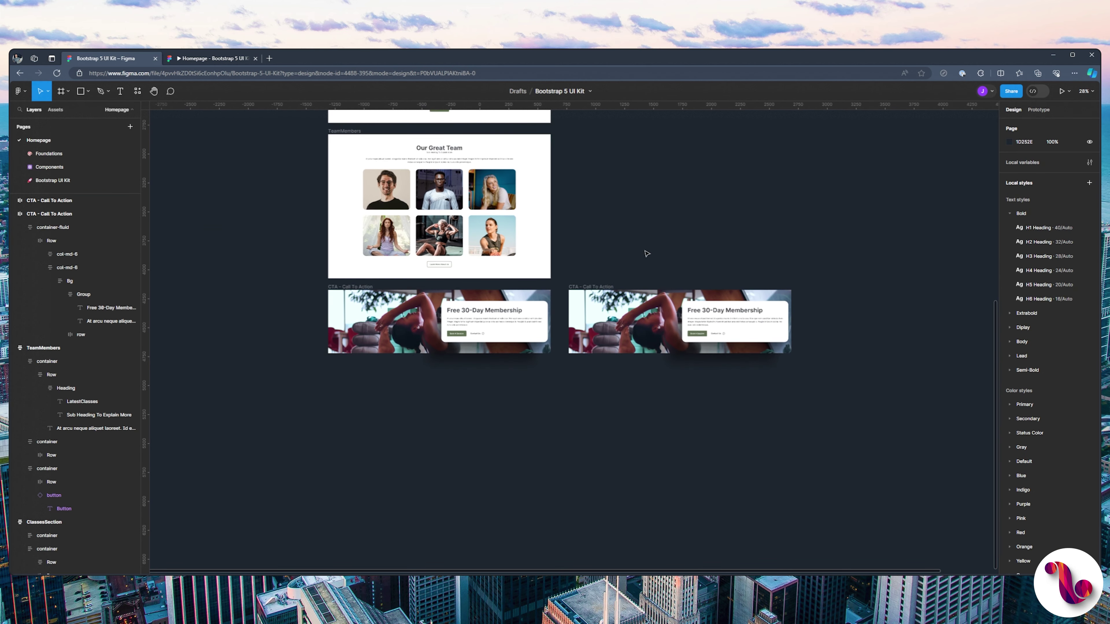
{"action": "scroll", "coordinate": [625, 238], "scroll_direction": "up", "scroll_amount": 10}
{"action": "left_click_drag", "start_coordinate": [613, 423], "coordinate": [619, 377]}
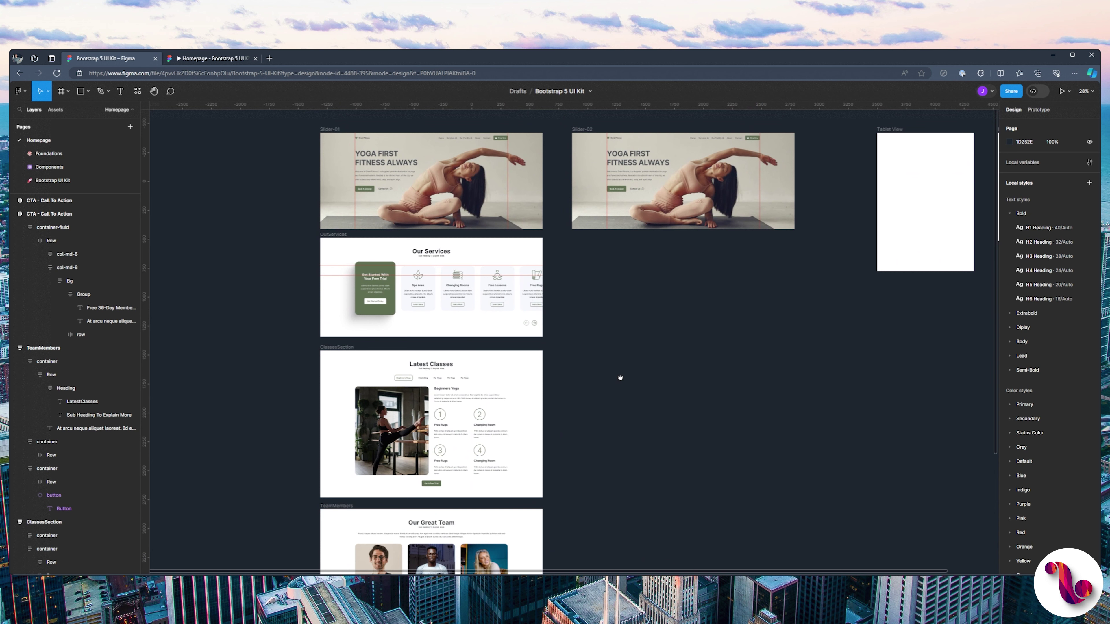
{"action": "left_click_drag", "start_coordinate": [621, 425], "coordinate": [601, 229]}
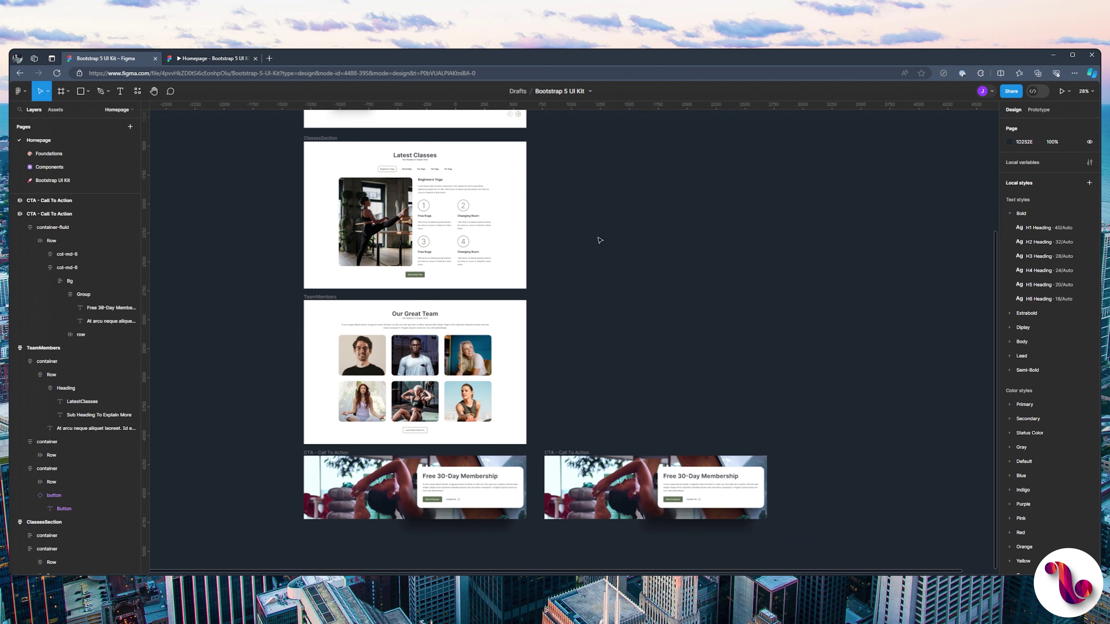
{"action": "scroll", "coordinate": [584, 187], "scroll_direction": "up", "scroll_amount": 5}
{"action": "scroll", "coordinate": [580, 394], "scroll_direction": "down", "scroll_amount": 6}
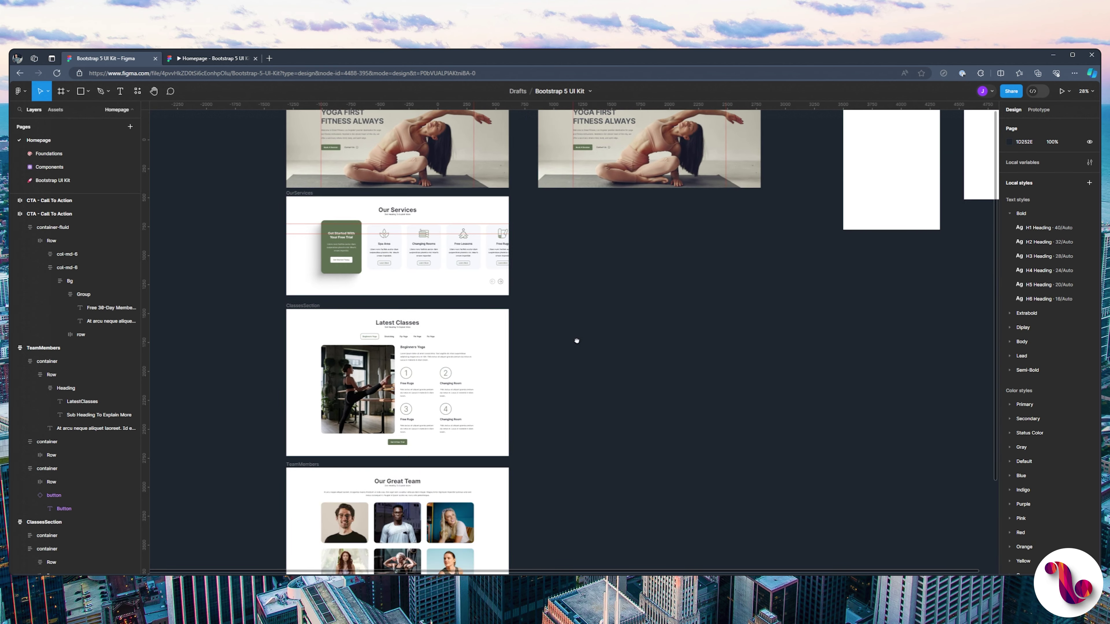
{"action": "scroll", "coordinate": [584, 396], "scroll_direction": "down", "scroll_amount": 1}
- Add a linear gradient fill above the image fill on the duplicated CTA - Call To Action frame
{"action": "scroll", "coordinate": [564, 394], "scroll_direction": "up", "scroll_amount": 3}
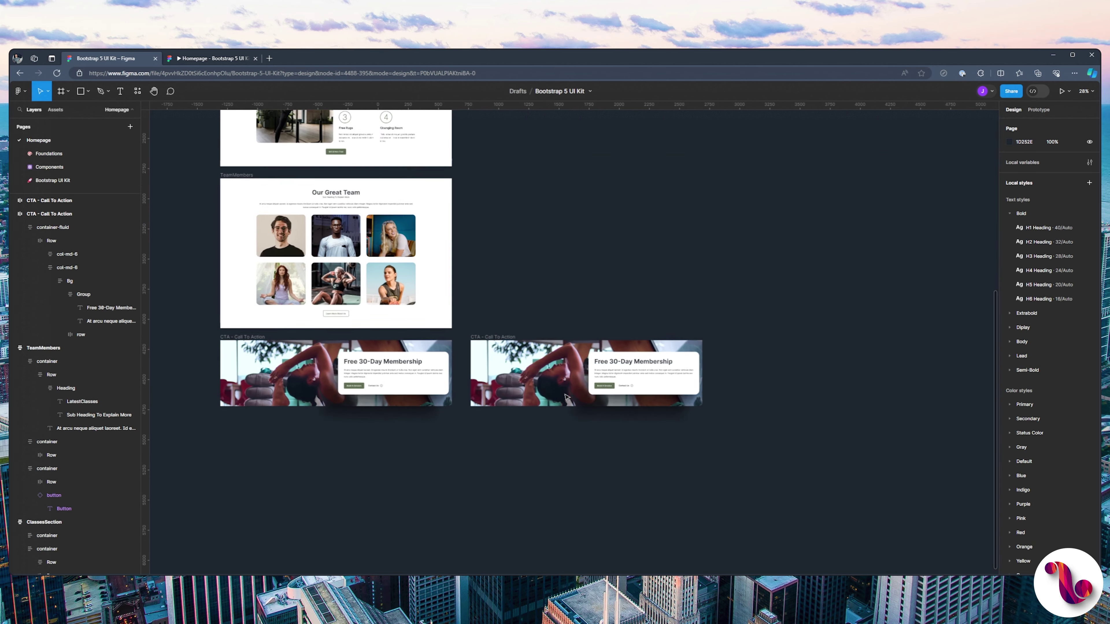
{"action": "scroll", "coordinate": [564, 397], "scroll_direction": "up", "scroll_amount": 2}
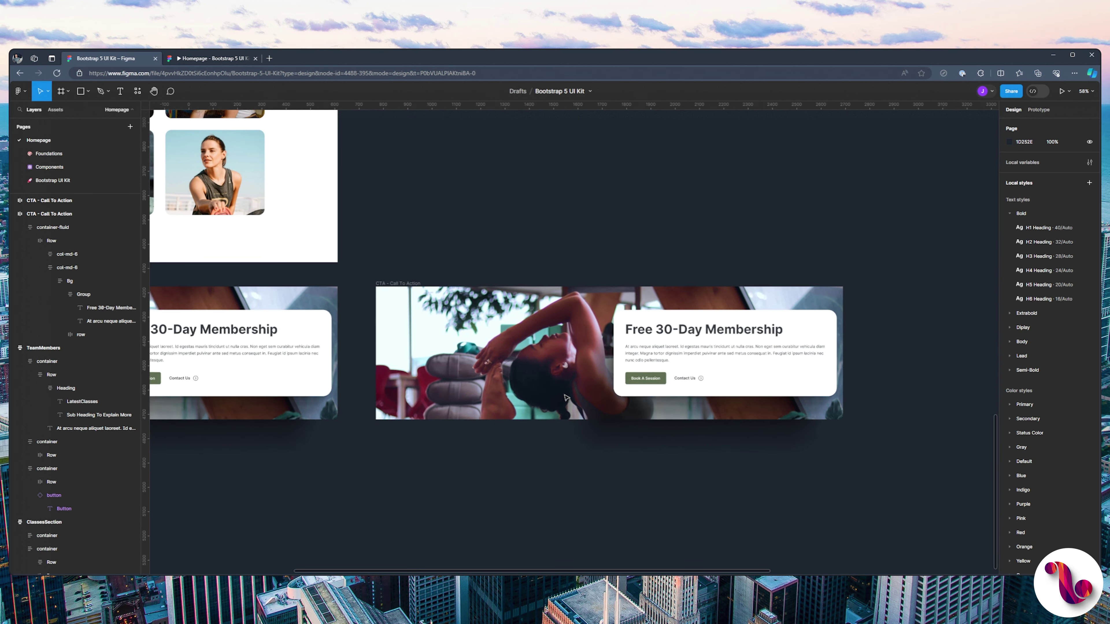
{"action": "left_click", "coordinate": [402, 284]}
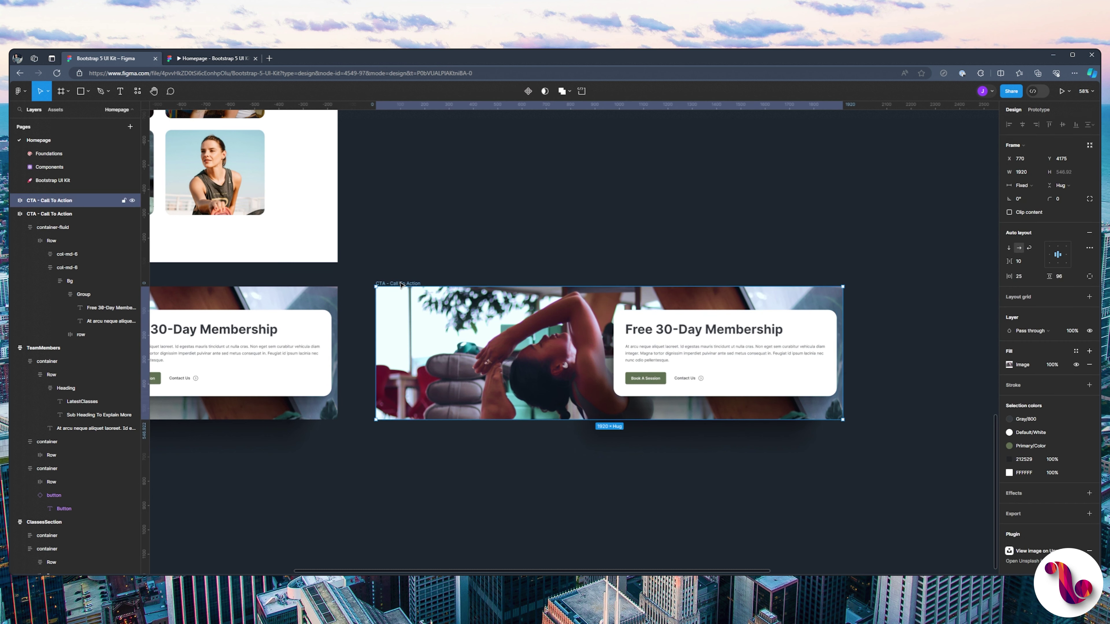
{"action": "left_click", "coordinate": [1009, 365]}
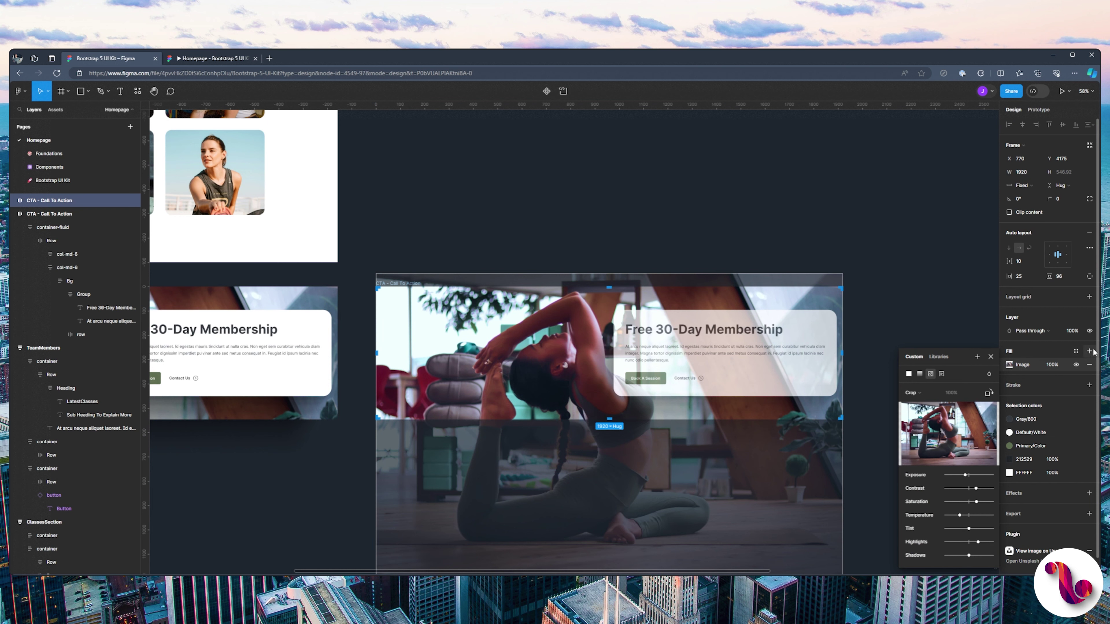
{"action": "left_click", "coordinate": [1089, 351]}
{"action": "left_click", "coordinate": [1009, 364]}
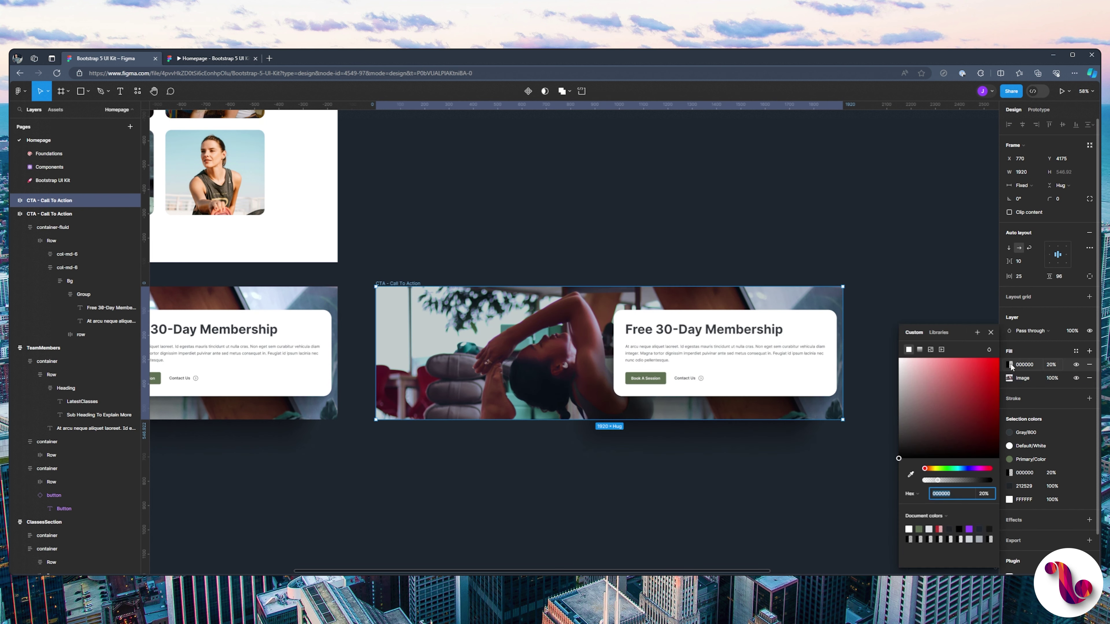
{"action": "left_click", "coordinate": [920, 349]}
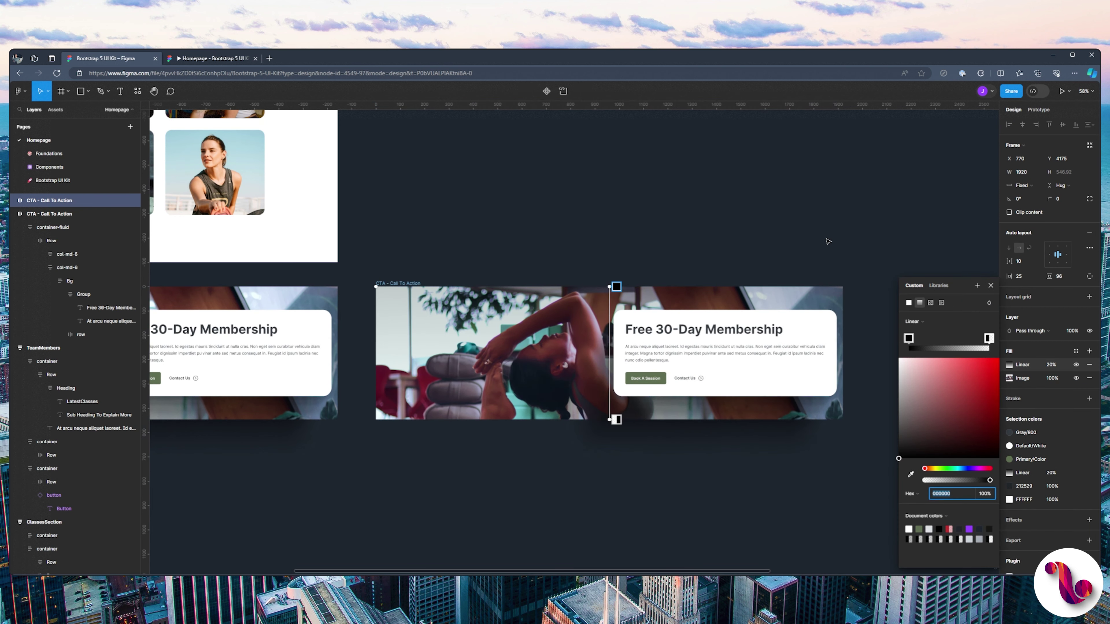
- Color the gradient's start stop with the primary green 5F6F52 and make the black end stop fully opaque at 100%
{"action": "scroll", "coordinate": [825, 240], "scroll_direction": "right", "scroll_amount": 1}
{"action": "scroll", "coordinate": [785, 242], "scroll_direction": "right", "scroll_amount": 2}
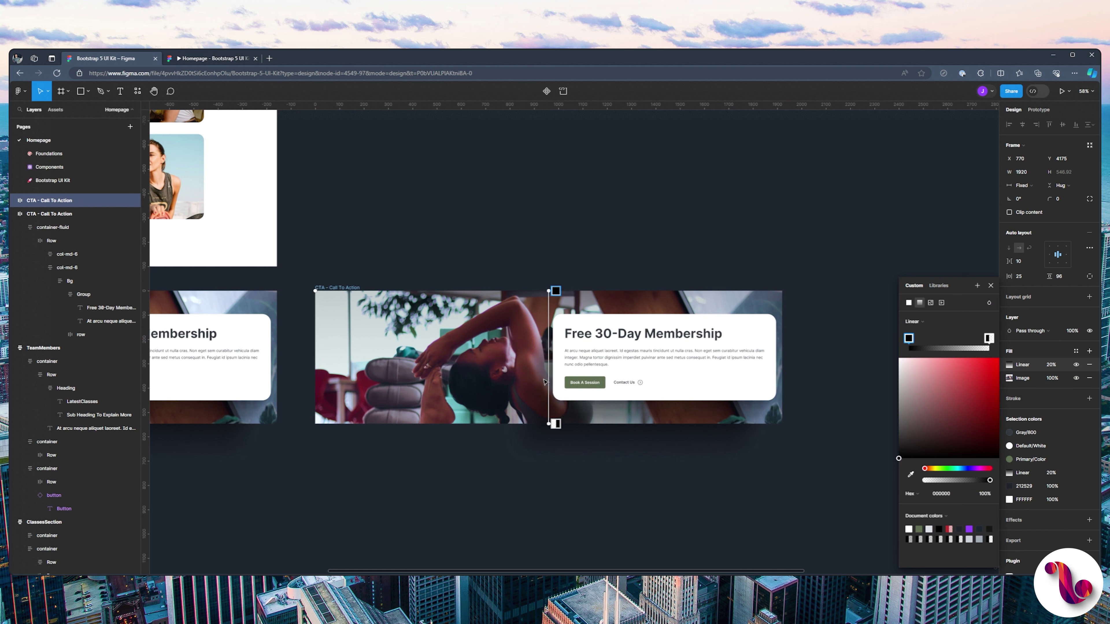
{"action": "scroll", "coordinate": [544, 382], "scroll_direction": "up", "scroll_amount": 2}
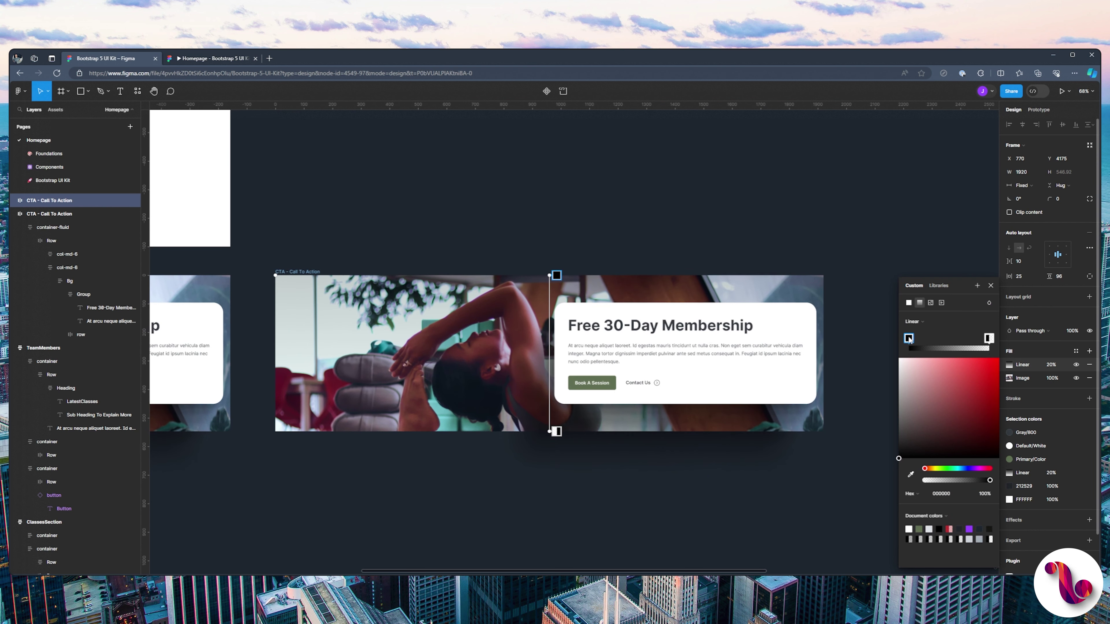
{"action": "left_click", "coordinate": [918, 529]}
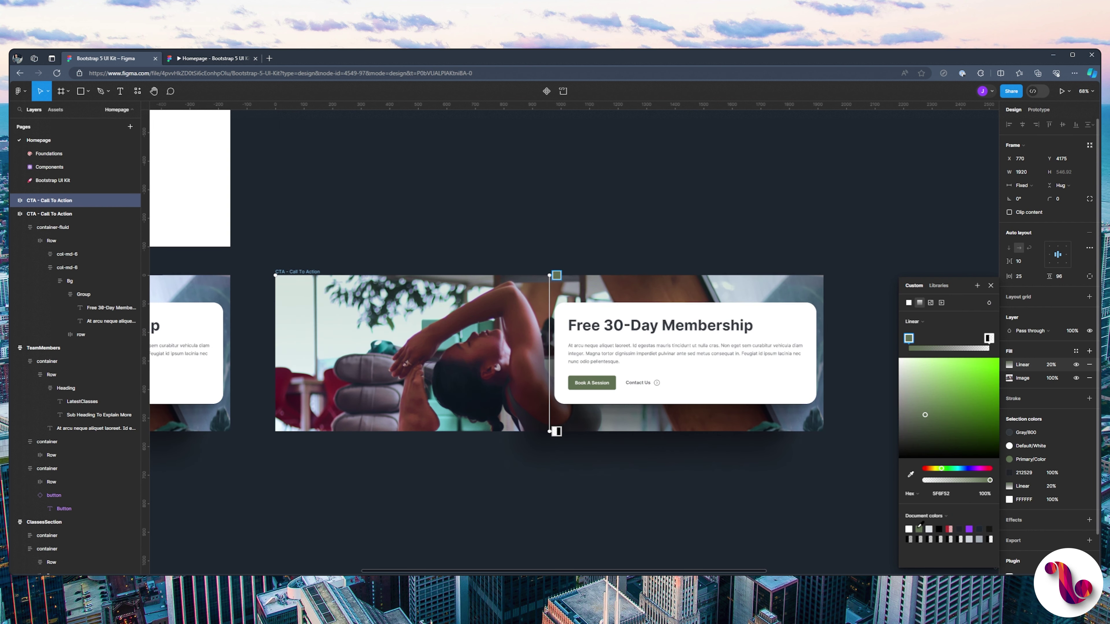
{"action": "left_click", "coordinate": [988, 338]}
{"action": "left_click", "coordinate": [991, 479]}
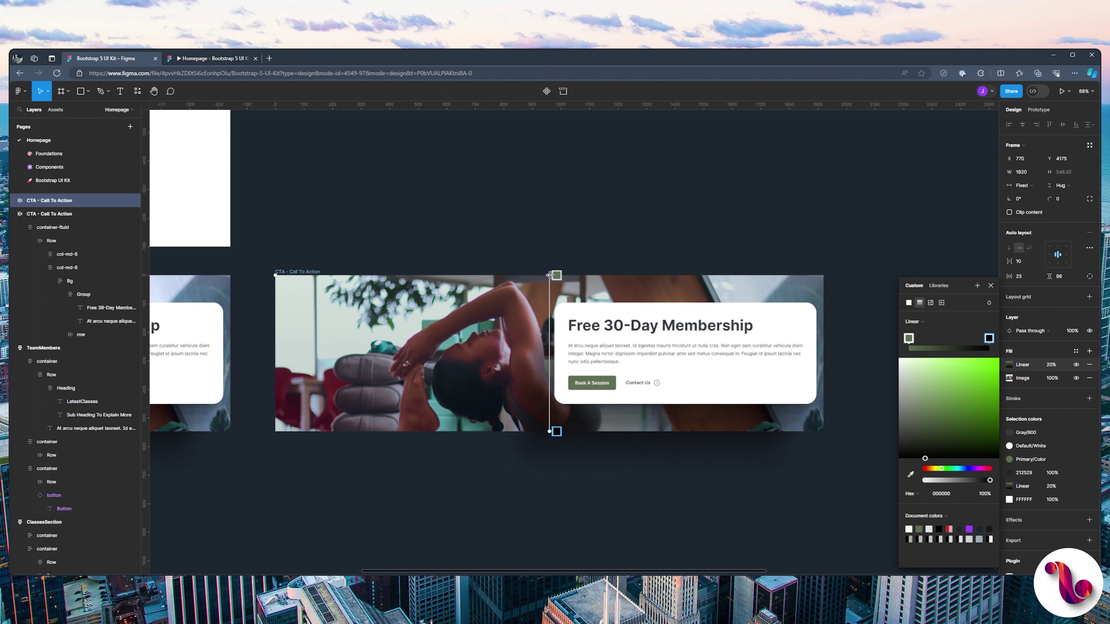
- Stretch the gradient diagonally from the frame's top-left corner to its bottom-right corner and close the color picker
{"action": "left_click_drag", "start_coordinate": [376, 286], "coordinate": [279, 269]}
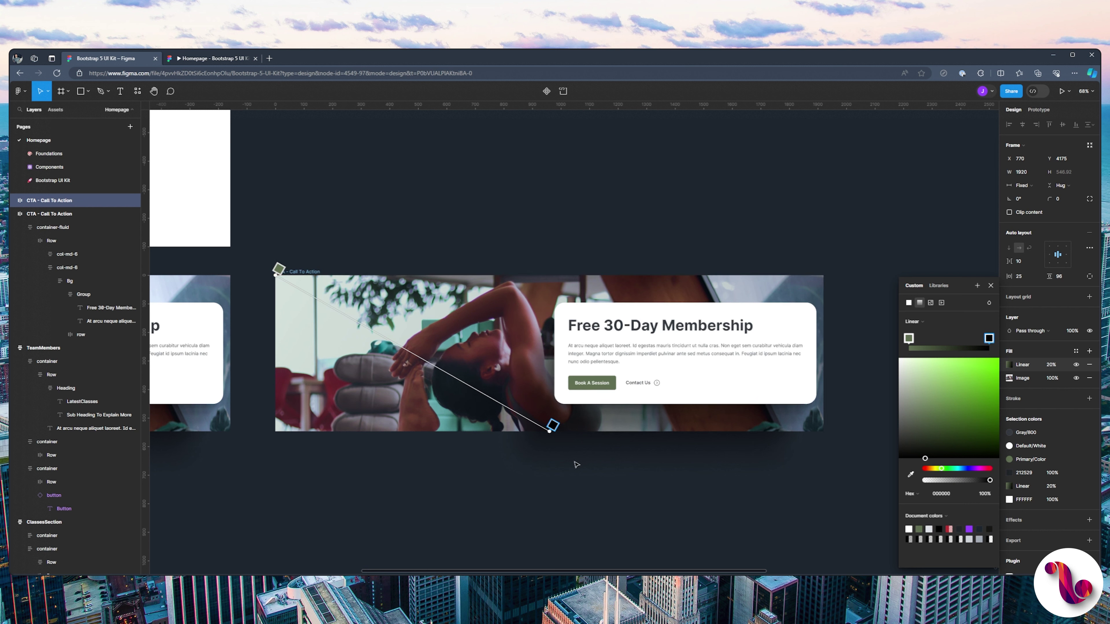
{"action": "left_click_drag", "start_coordinate": [551, 428], "coordinate": [823, 431]}
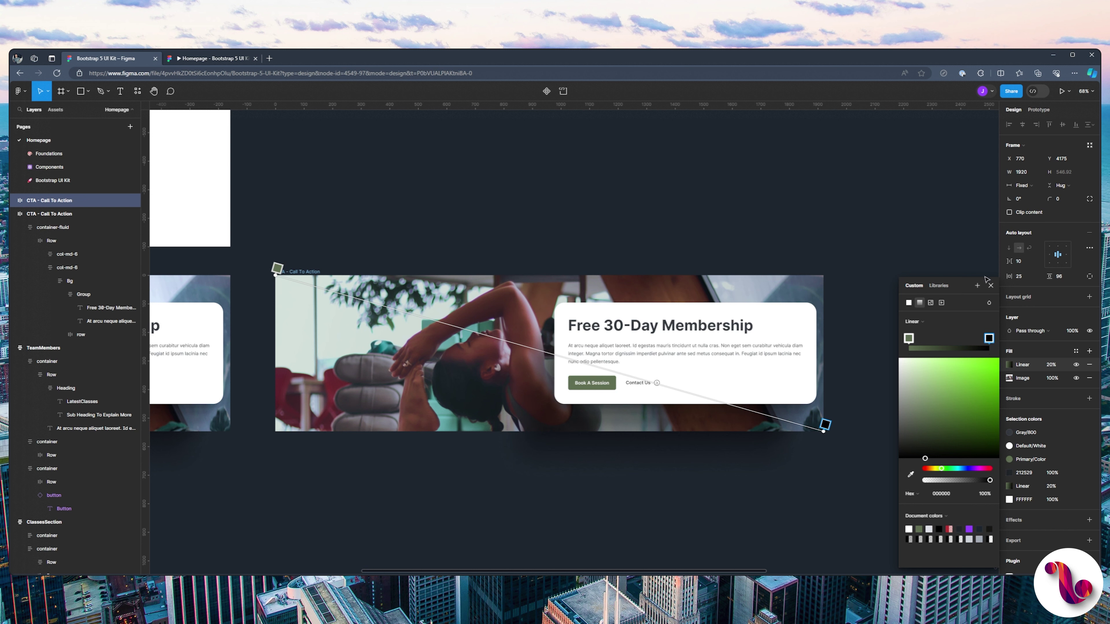
{"action": "left_click", "coordinate": [990, 285]}
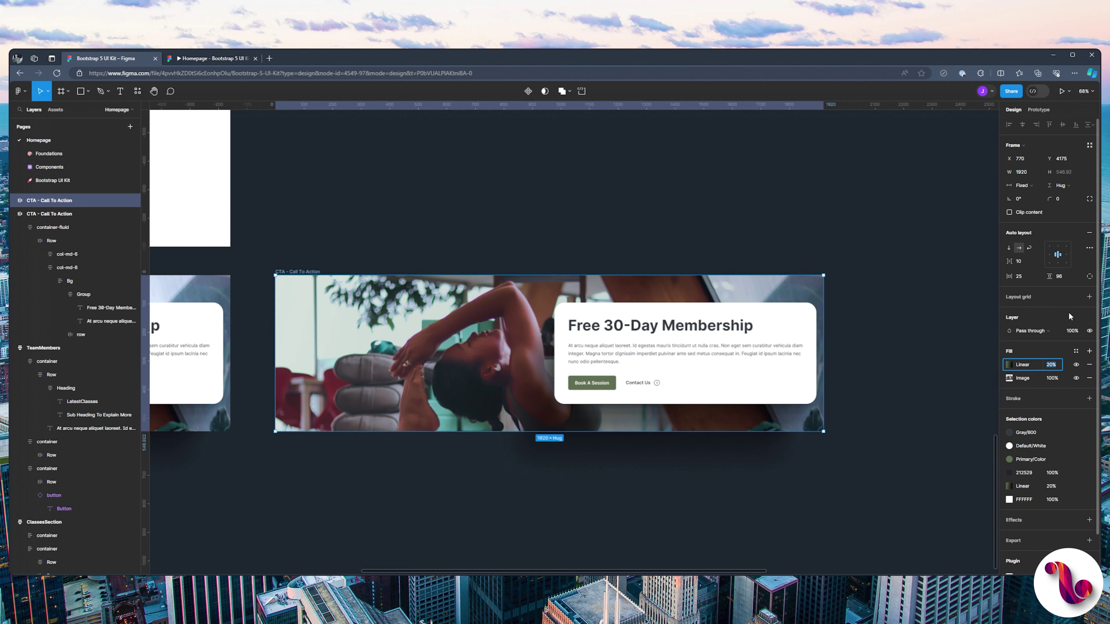
- Try the linear gradient fill at 10% opacity and set it to 100%
{"action": "type", "text": "10"}
{"action": "key", "text": "Return"}
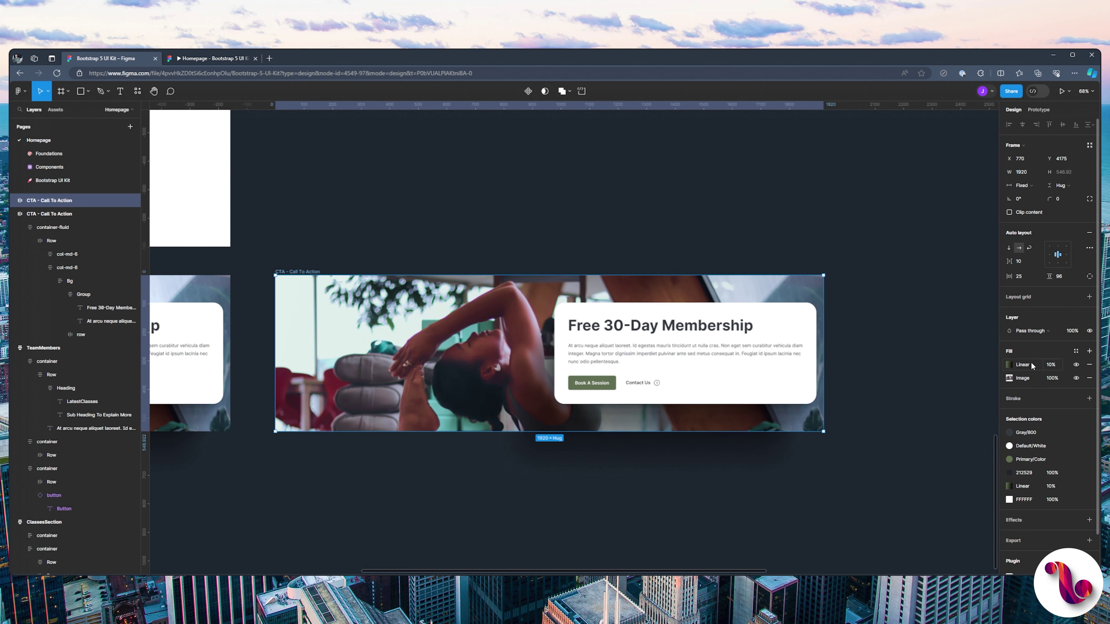
{"action": "type", "text": "0"}
{"action": "key", "text": "Return"}
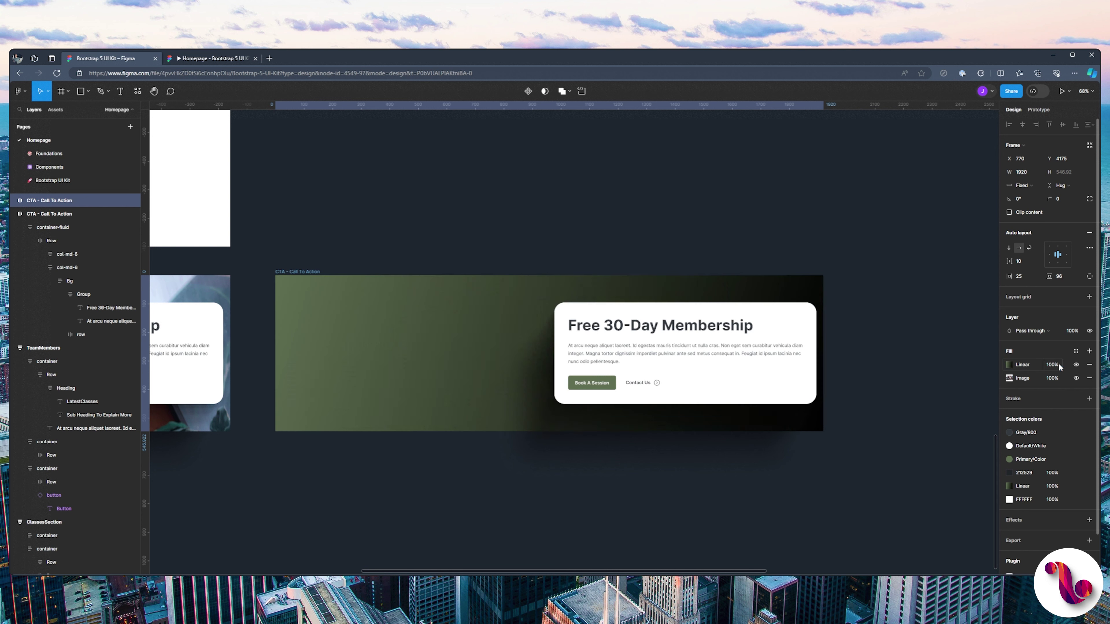
- Lower the green start stop's opacity to about 51% and the black end stop's opacity to 62%
{"action": "left_click", "coordinate": [1009, 365]}
{"action": "left_click", "coordinate": [909, 339]}
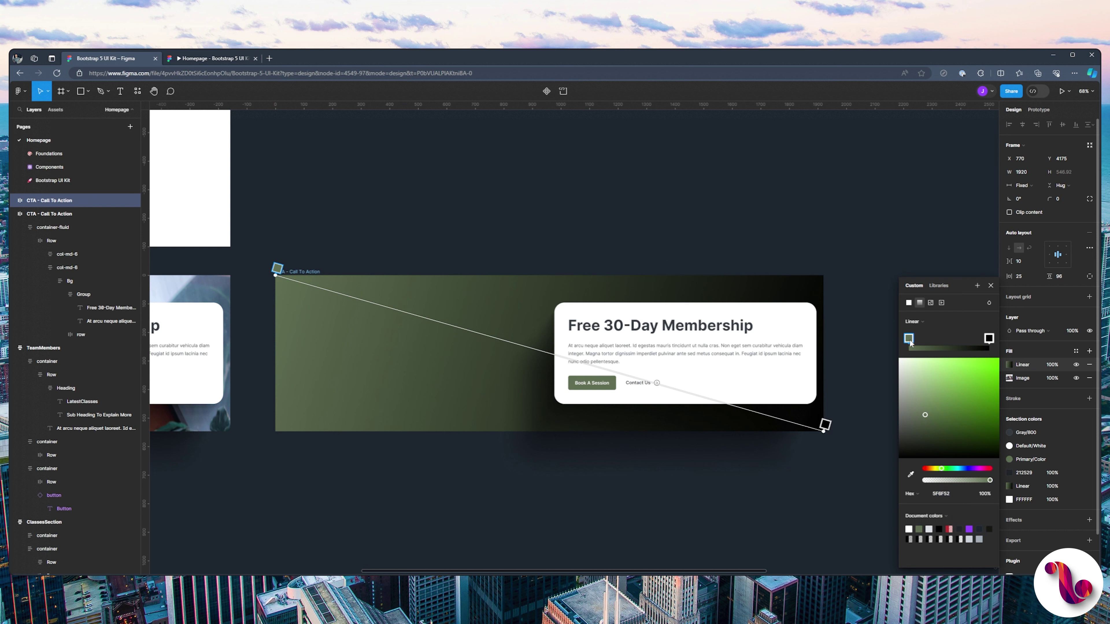
{"action": "left_click", "coordinate": [965, 481]}
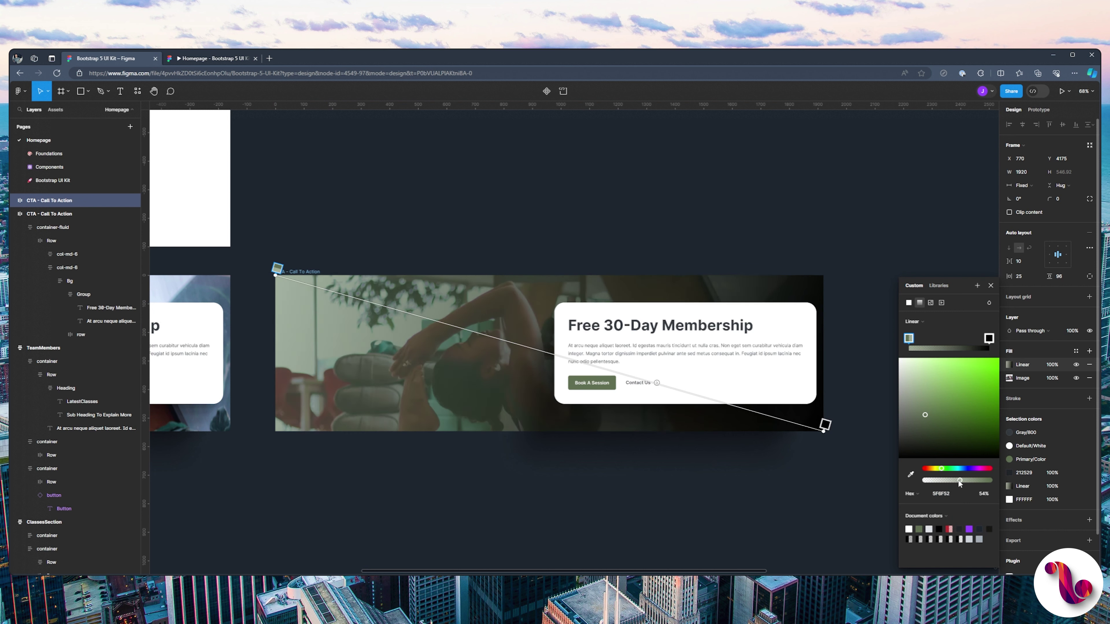
{"action": "left_click", "coordinate": [989, 339]}
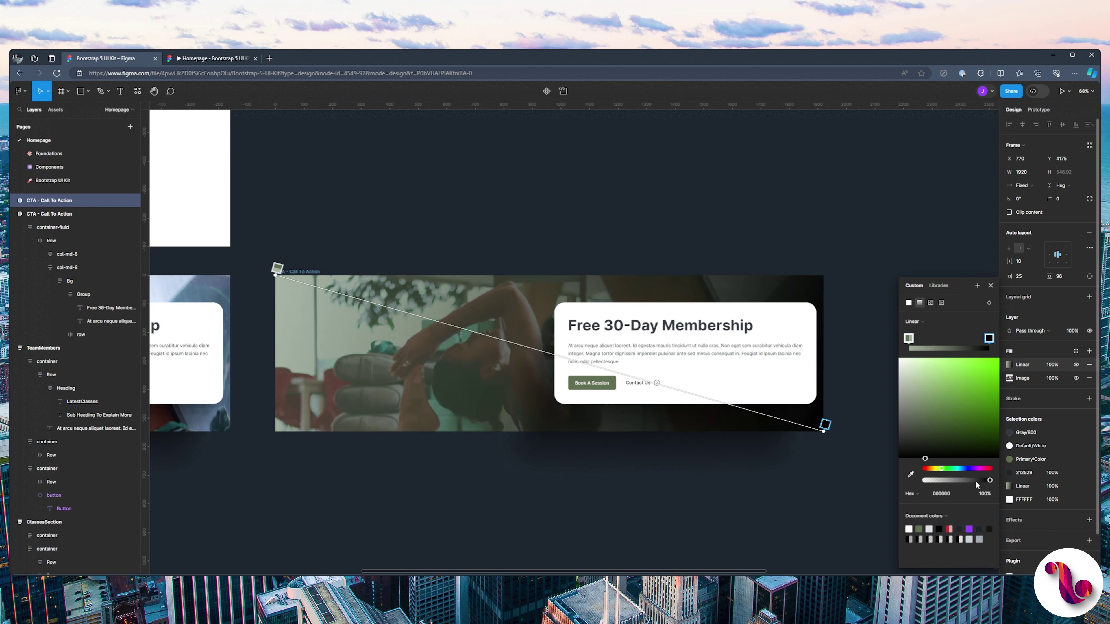
{"action": "mouse_move", "coordinate": [975, 480]}
{"action": "left_mouse_down"}
{"action": "mouse_move", "coordinate": [956, 480]}
{"action": "mouse_move", "coordinate": [966, 484]}
{"action": "left_mouse_up"}
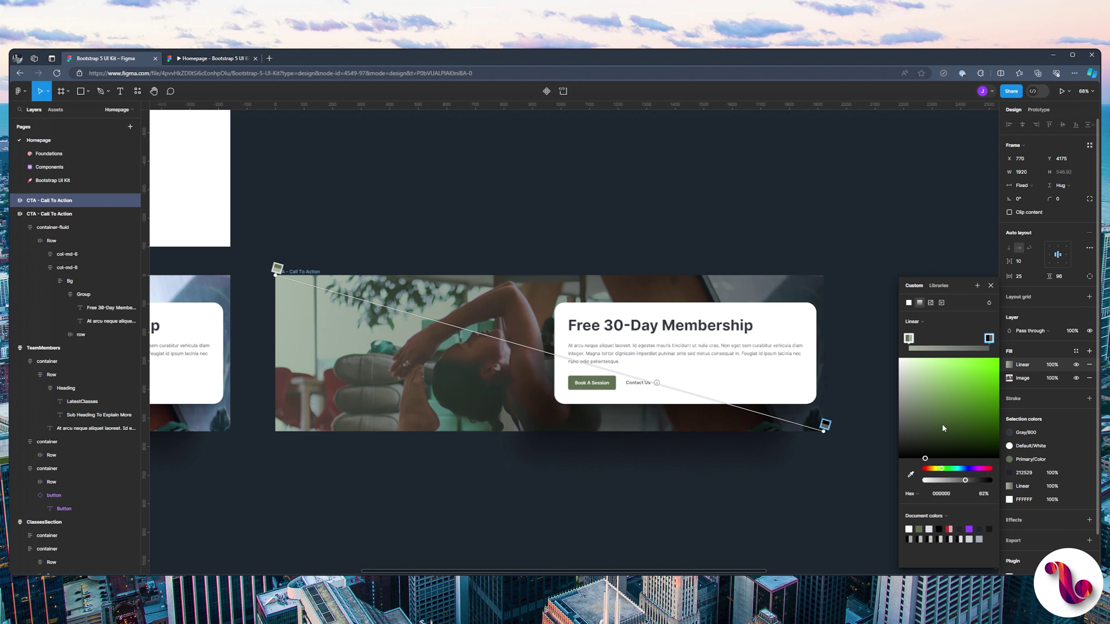
- Swap the gradient stops so black starts at the top-left corner and the green 5F6F52 ends at the bottom-right
{"action": "left_click_drag", "start_coordinate": [909, 338], "coordinate": [993, 341]}
{"action": "left_click", "coordinate": [990, 338]}
{"action": "key", "text": "Delete"}
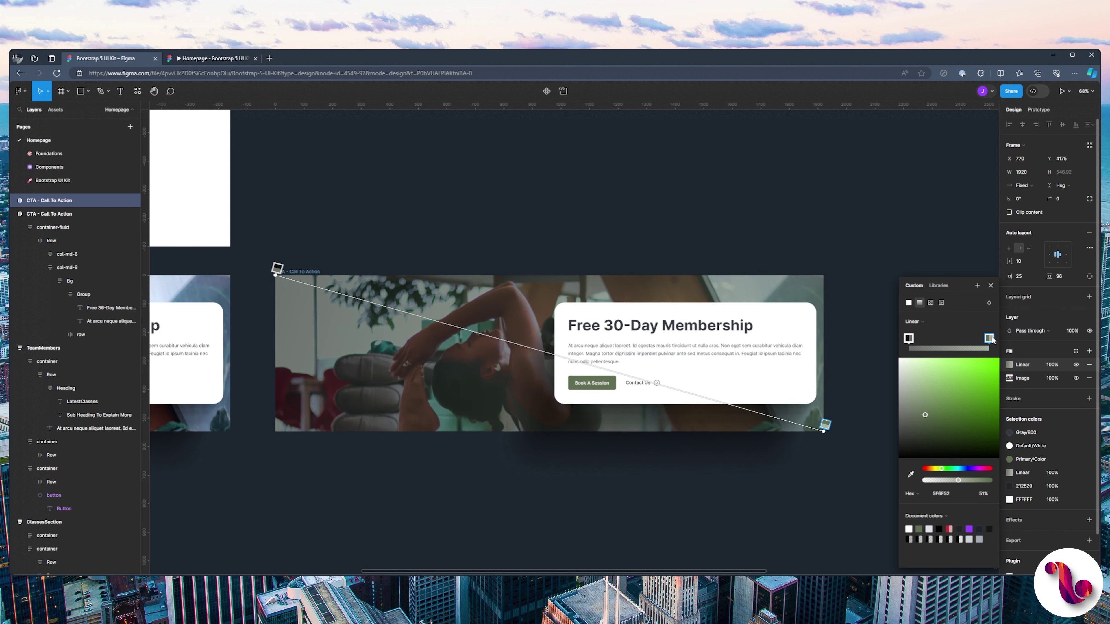
- Tint the gradient's start stop dark blue-purple at 76% opacity and darken the green end stop to 202F14 at 68%
{"action": "left_click", "coordinate": [909, 339]}
{"action": "mouse_move", "coordinate": [963, 480]}
{"action": "left_mouse_down"}
{"action": "mouse_move", "coordinate": [975, 479]}
{"action": "mouse_move", "coordinate": [968, 469]}
{"action": "left_mouse_up"}
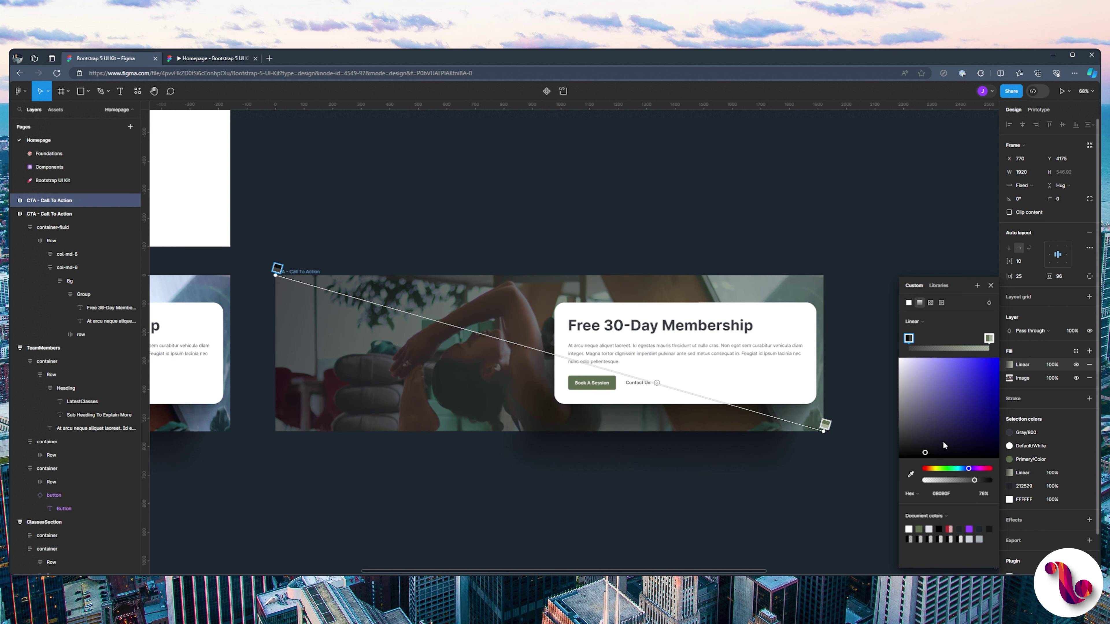
{"action": "left_click", "coordinate": [942, 441]}
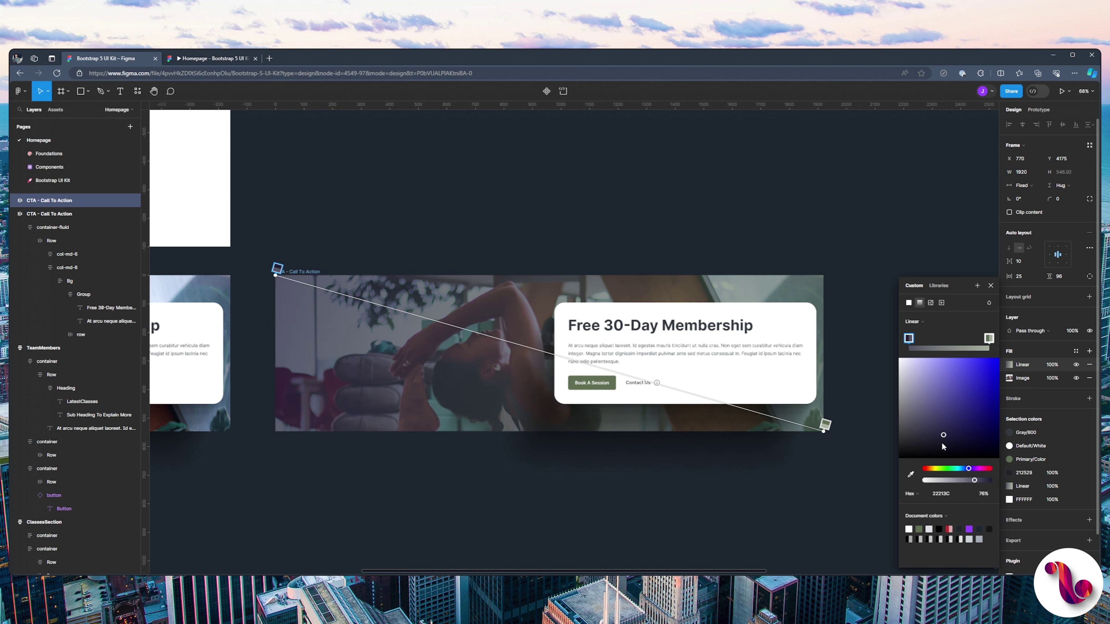
{"action": "left_click", "coordinate": [958, 443]}
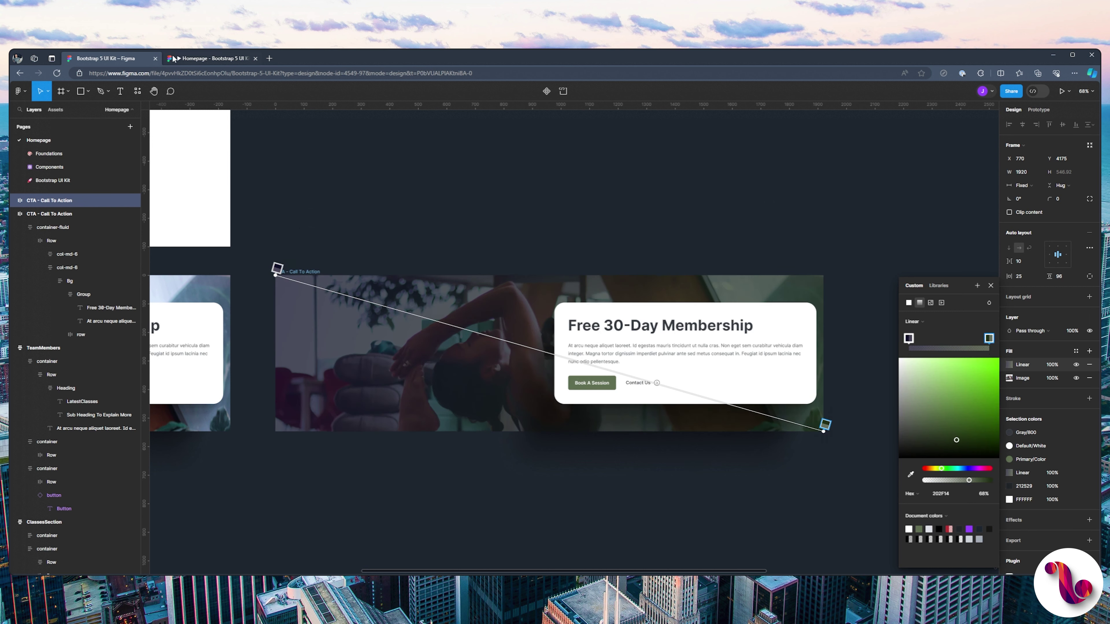
- Compare the gradient CTA with the original CTA in the prototype, return to the design and clear the selection
{"action": "left_click", "coordinate": [174, 58]}
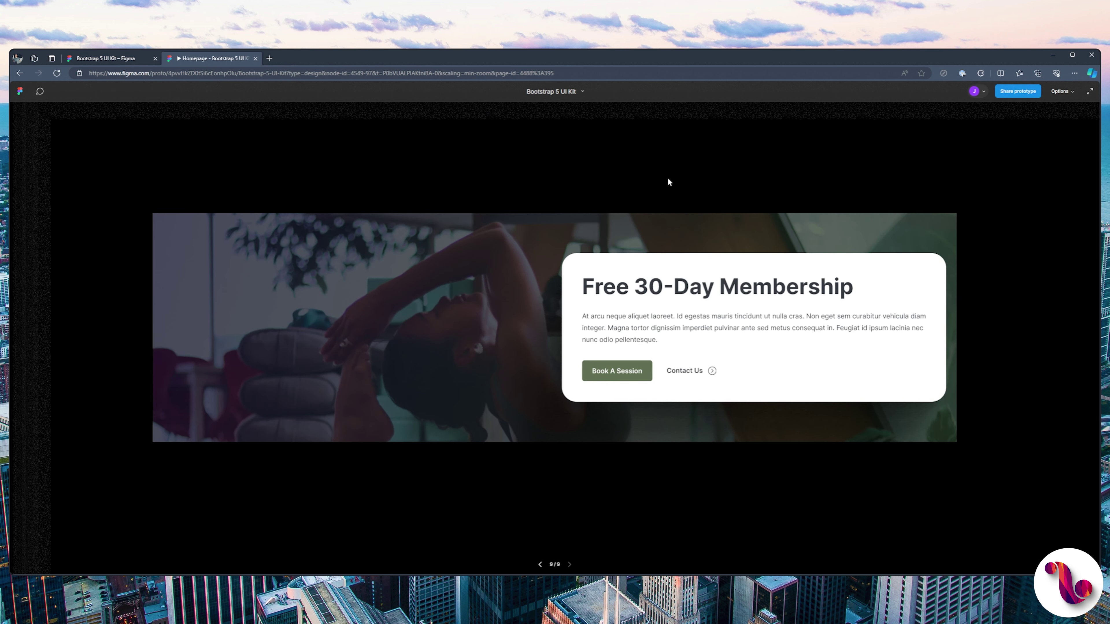
{"action": "key", "text": "Left"}
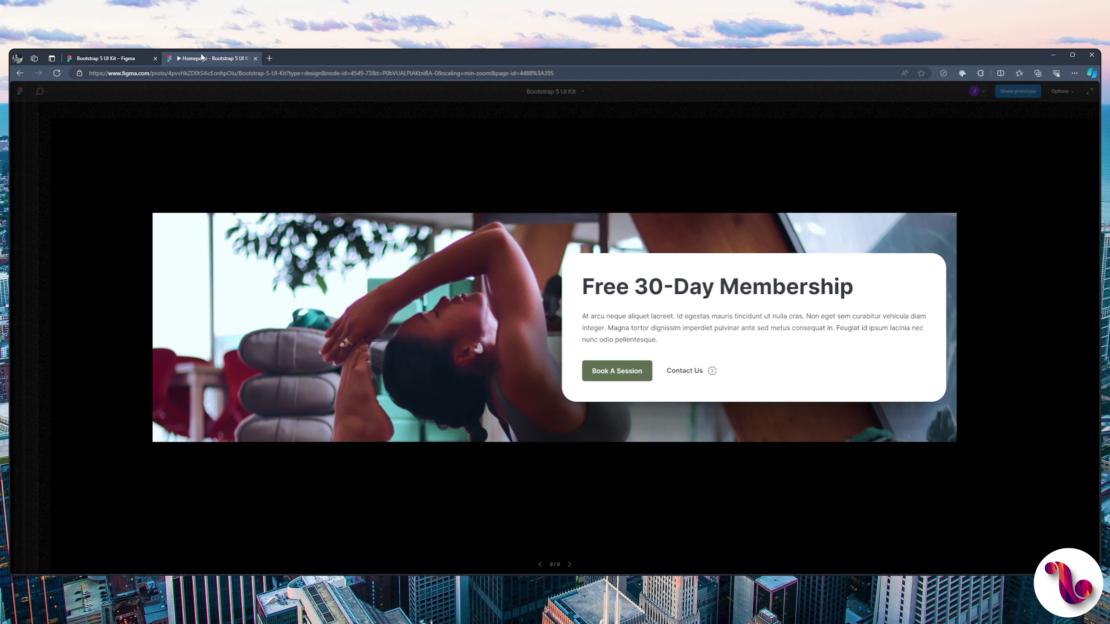
{"action": "left_click", "coordinate": [135, 59]}
{"action": "left_click", "coordinate": [627, 215]}
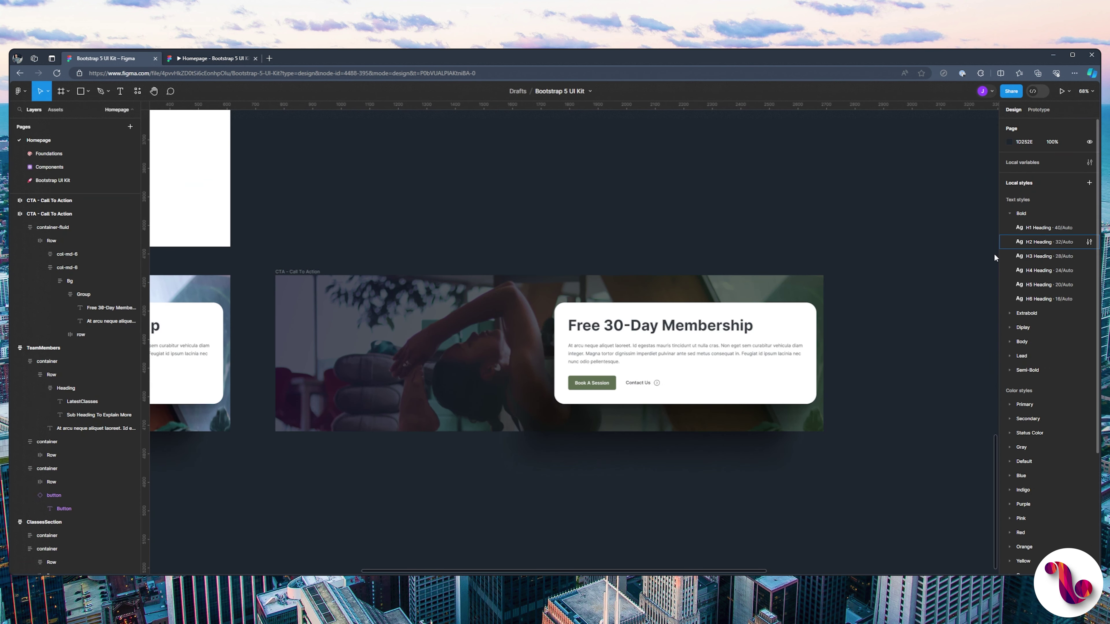
- Duplicate the gradient CTA - Call To Action frame and place the copy to its right in the same row
{"action": "scroll", "coordinate": [663, 240], "scroll_direction": "down", "scroll_amount": 8}
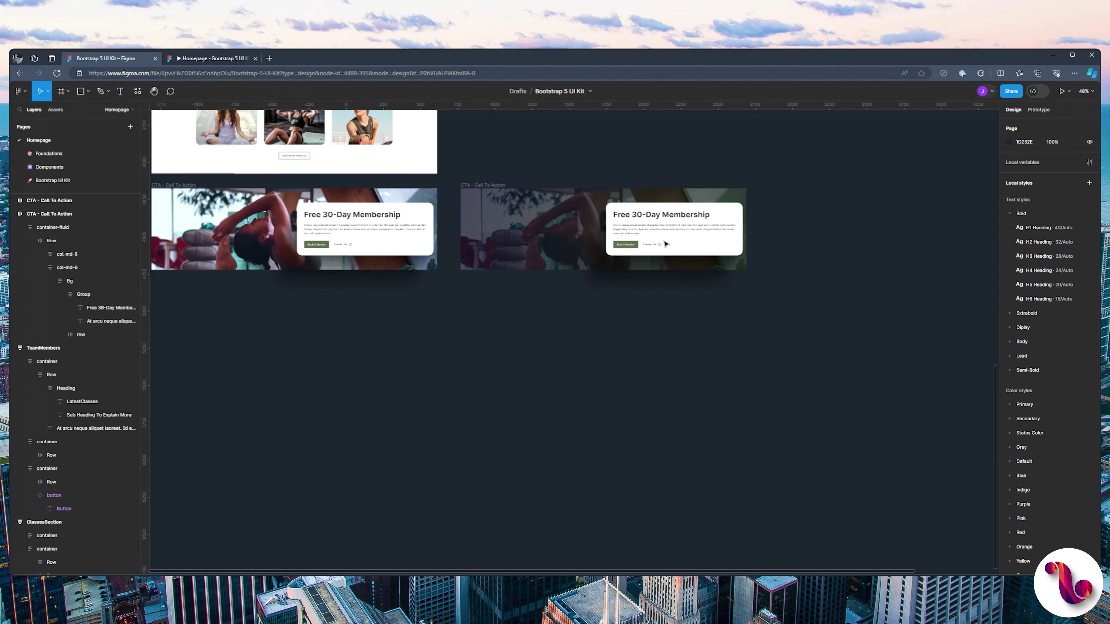
{"action": "left_click_drag", "start_coordinate": [510, 163], "coordinate": [447, 267]}
{"action": "left_click", "coordinate": [413, 286]}
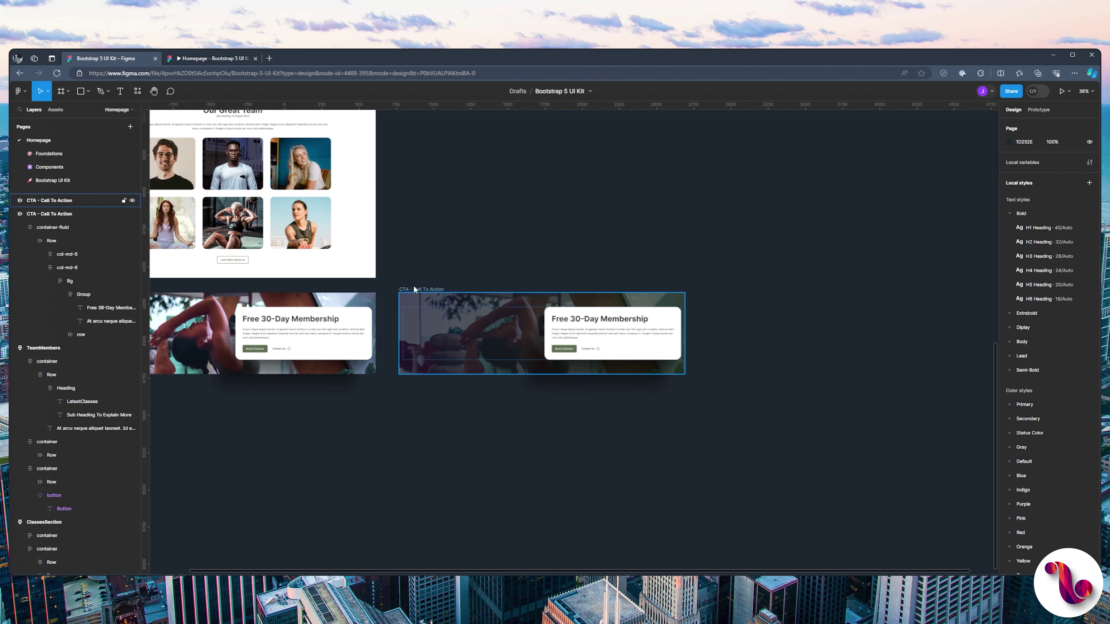
{"action": "key", "text": "ctrl+d"}
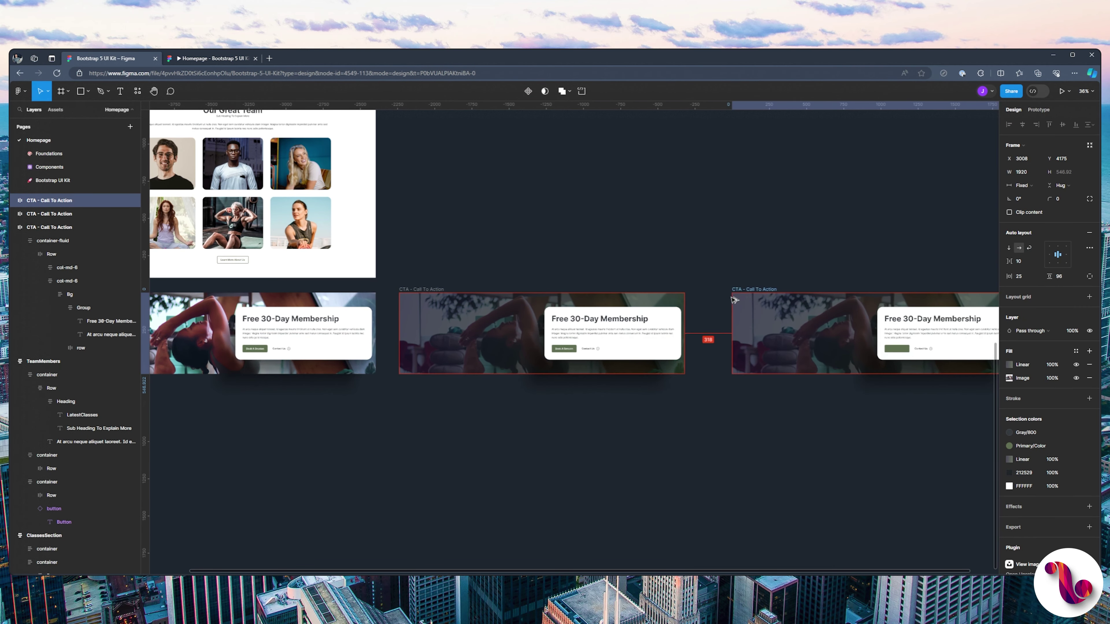
{"action": "left_click", "coordinate": [919, 208]}
- Remove the linear gradient fill from the third CTA - Call To Action frame, keeping only the image fill
{"action": "scroll", "coordinate": [669, 216], "scroll_direction": "right", "scroll_amount": 3}
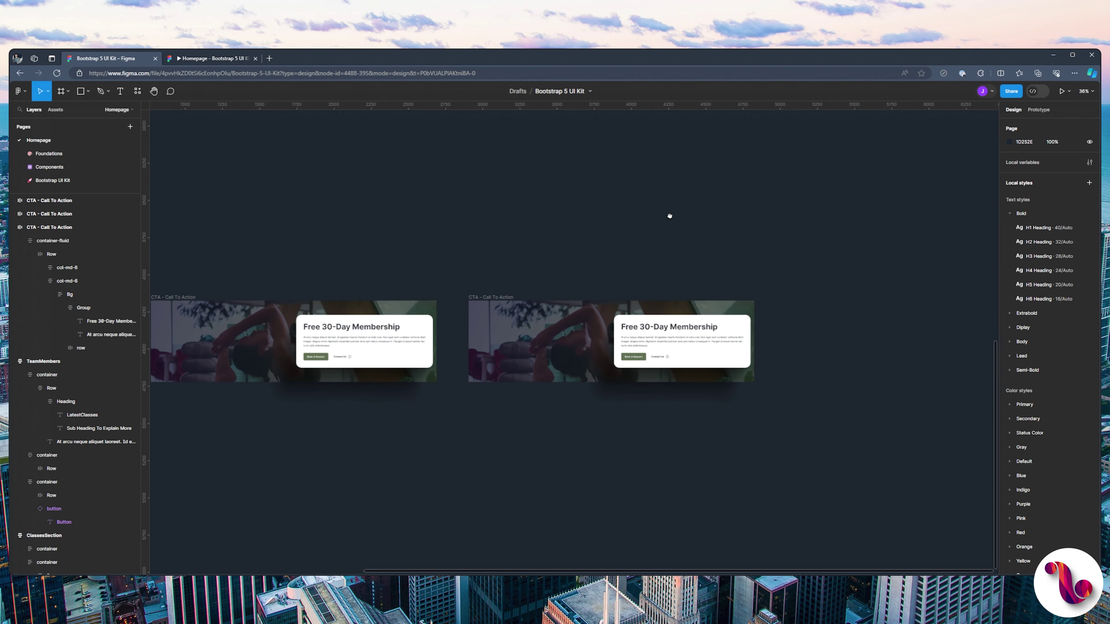
{"action": "scroll", "coordinate": [535, 287], "scroll_direction": "up", "scroll_amount": 3}
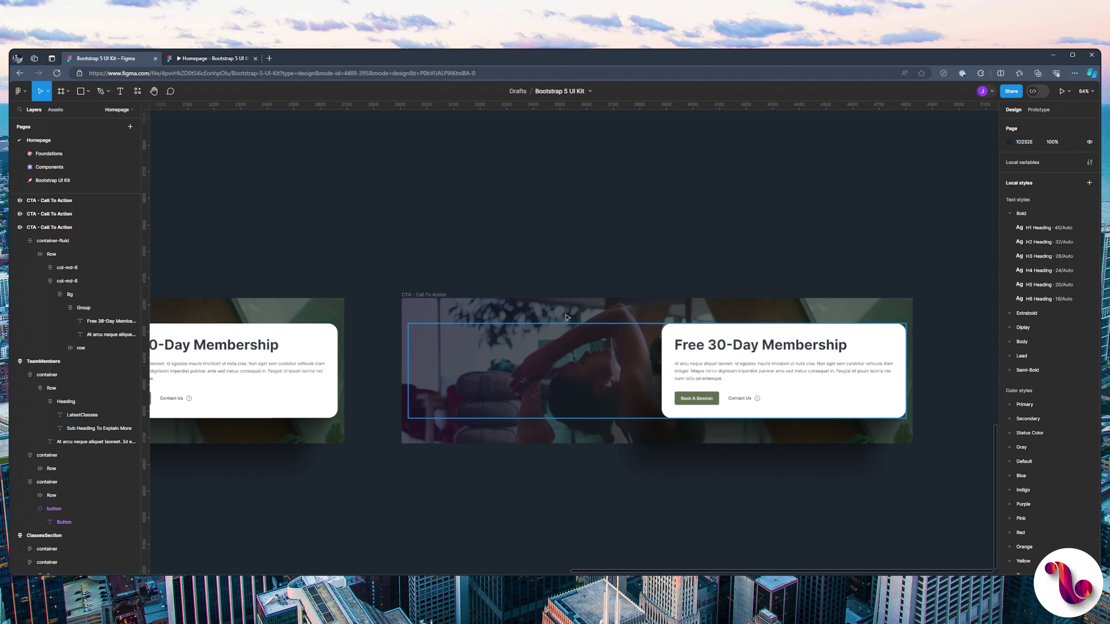
{"action": "left_click", "coordinate": [566, 318]}
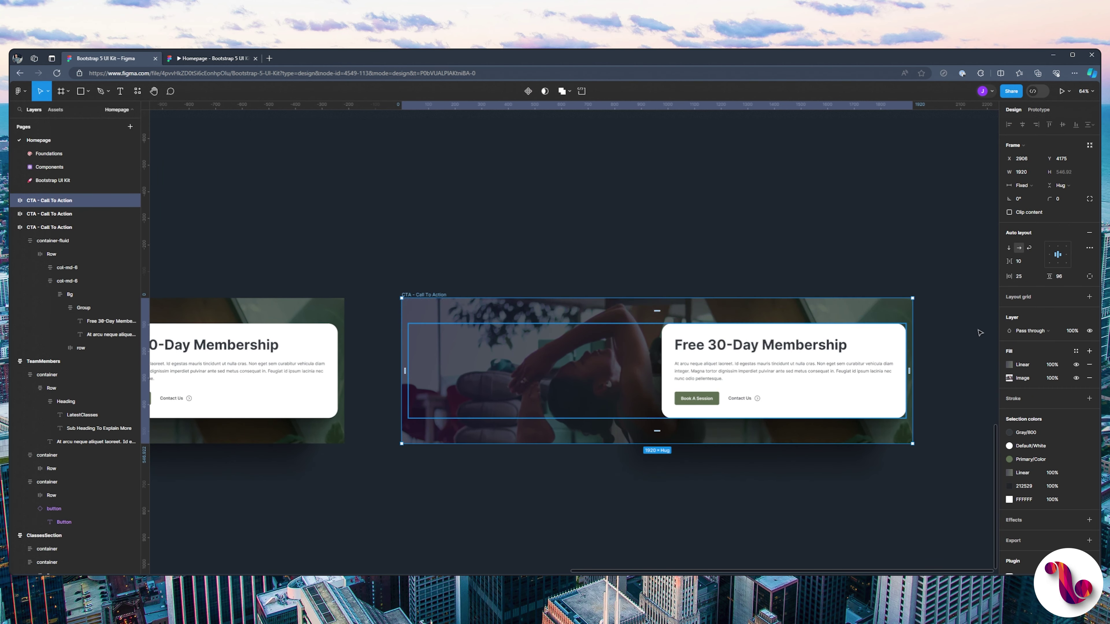
{"action": "left_click", "coordinate": [1090, 365]}
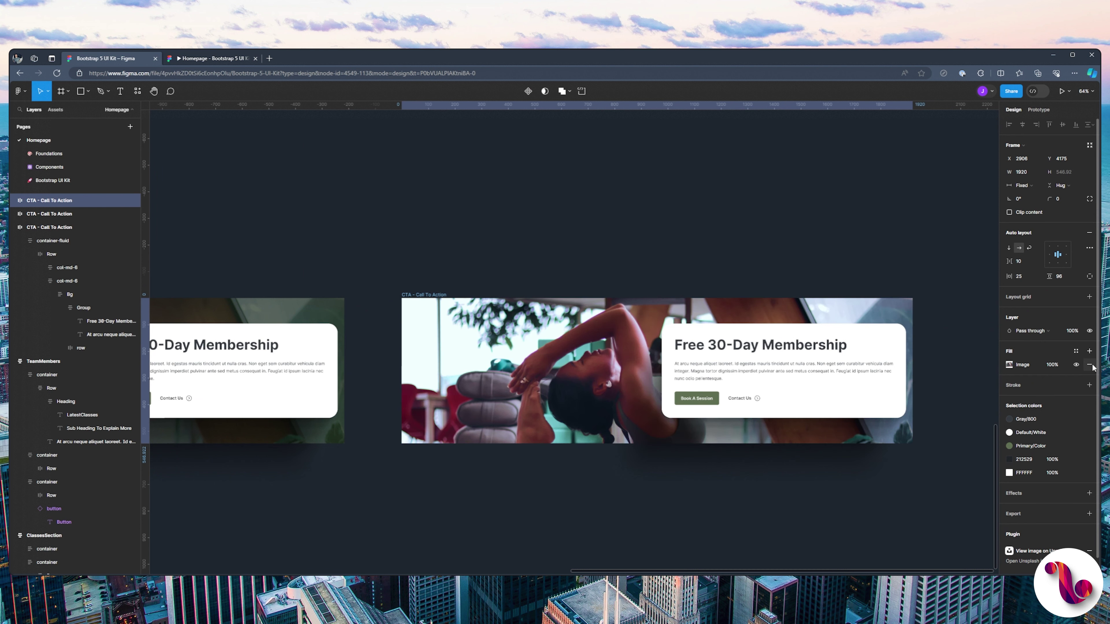
- Remove all saturation from the third CTA frame's background photo to make it black and white, and deselect the frame
{"action": "left_click", "coordinate": [1009, 365]}
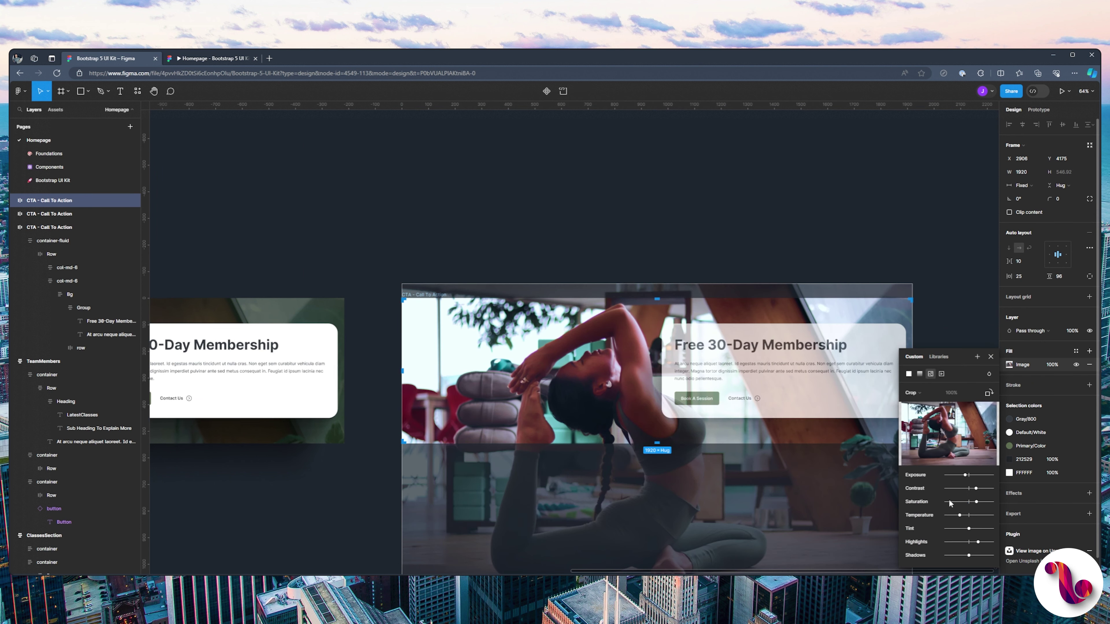
{"action": "left_click", "coordinate": [688, 256]}
{"action": "left_click", "coordinate": [688, 256]}
{"action": "scroll", "coordinate": [751, 332], "scroll_direction": "up", "scroll_amount": 2}
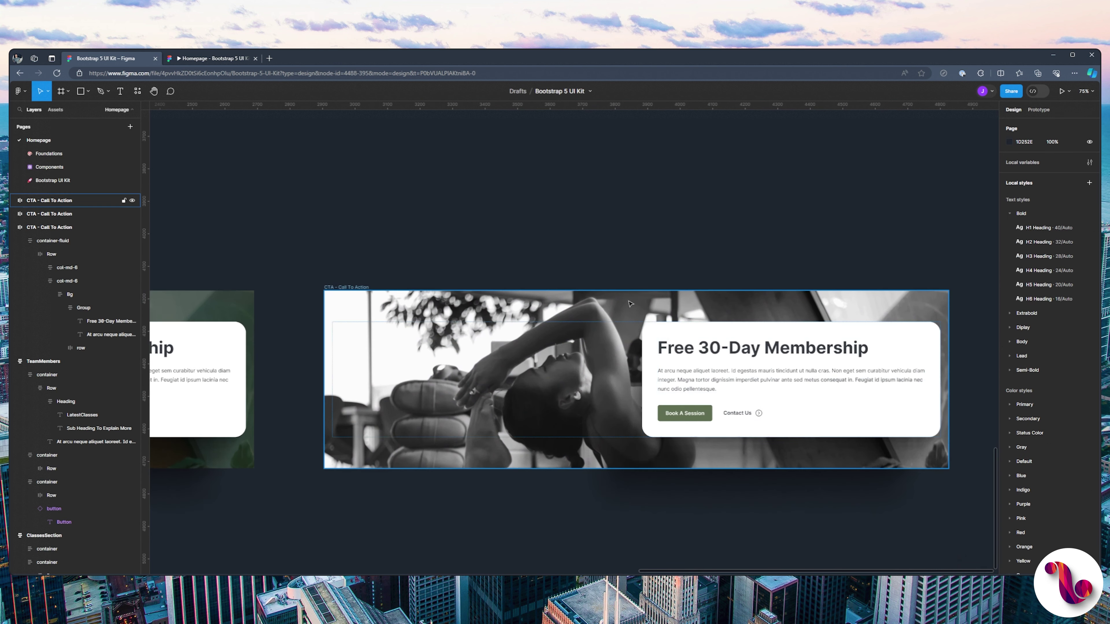
- Add a solid fill over the third CTA frame's photo, using the primary green document color at 78% opacity
{"action": "left_click", "coordinate": [336, 289]}
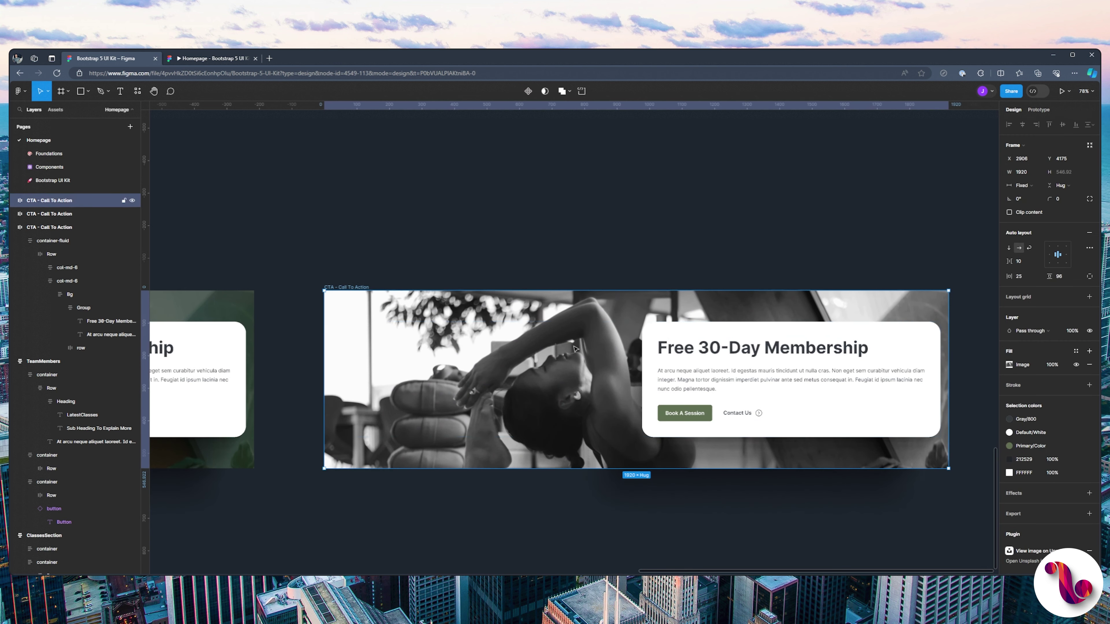
{"action": "left_click", "coordinate": [1089, 350]}
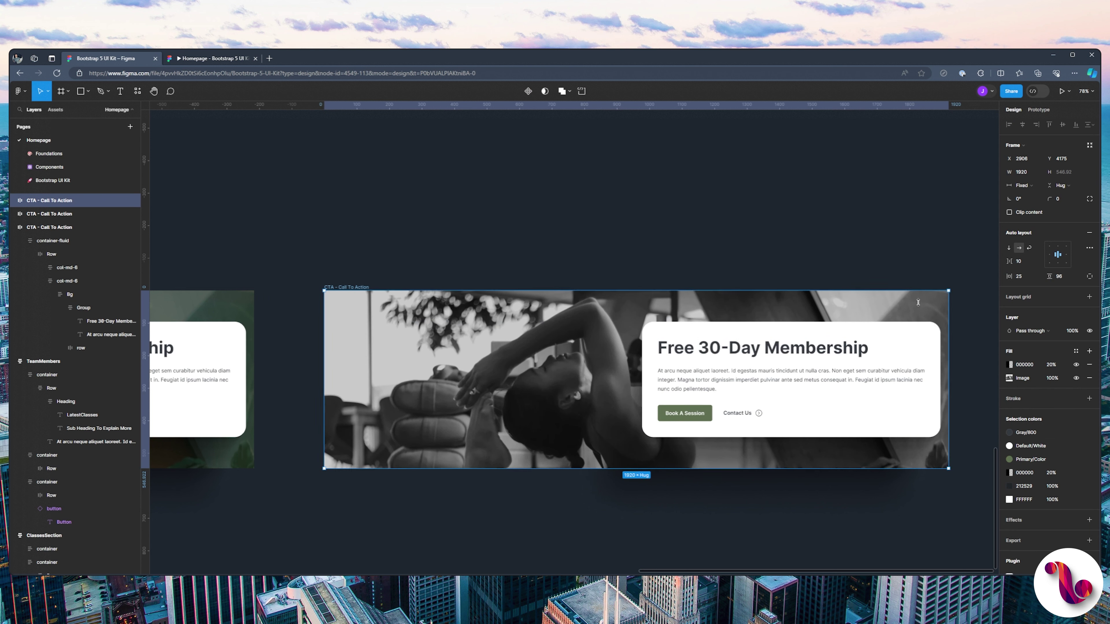
{"action": "left_click", "coordinate": [1051, 365]}
{"action": "type", "text": "100"}
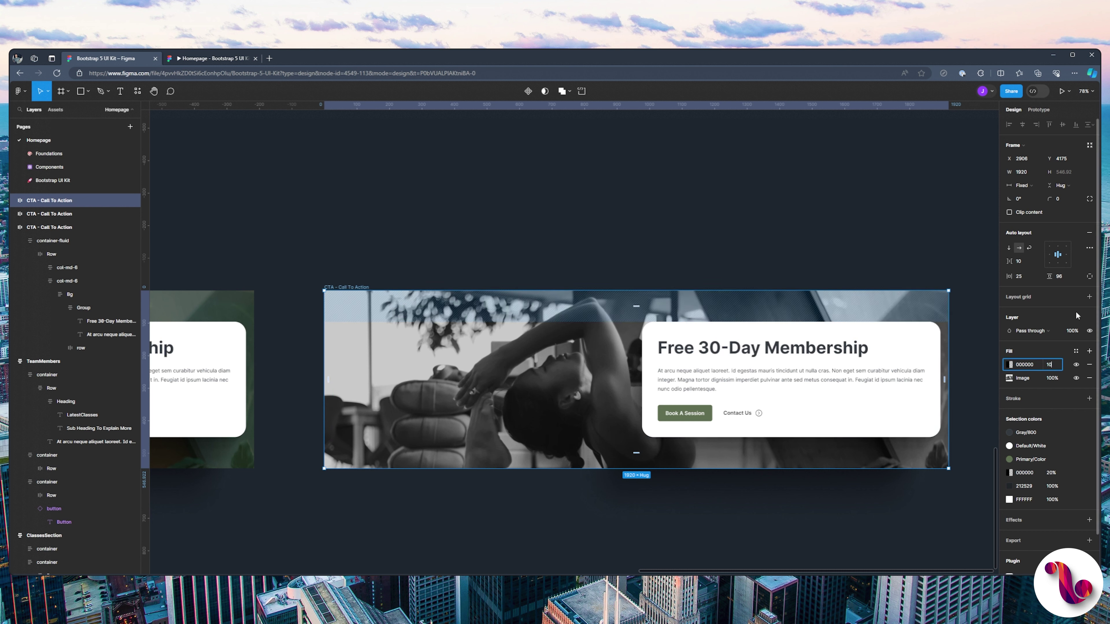
{"action": "key", "text": "Return"}
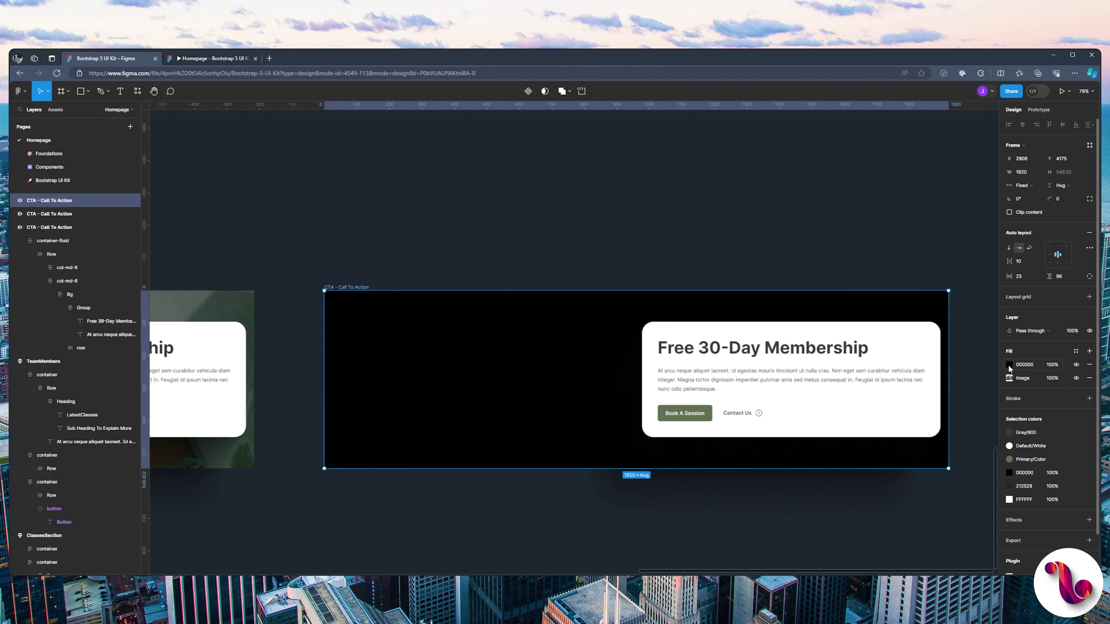
{"action": "left_click", "coordinate": [1009, 364]}
{"action": "left_click", "coordinate": [920, 527]}
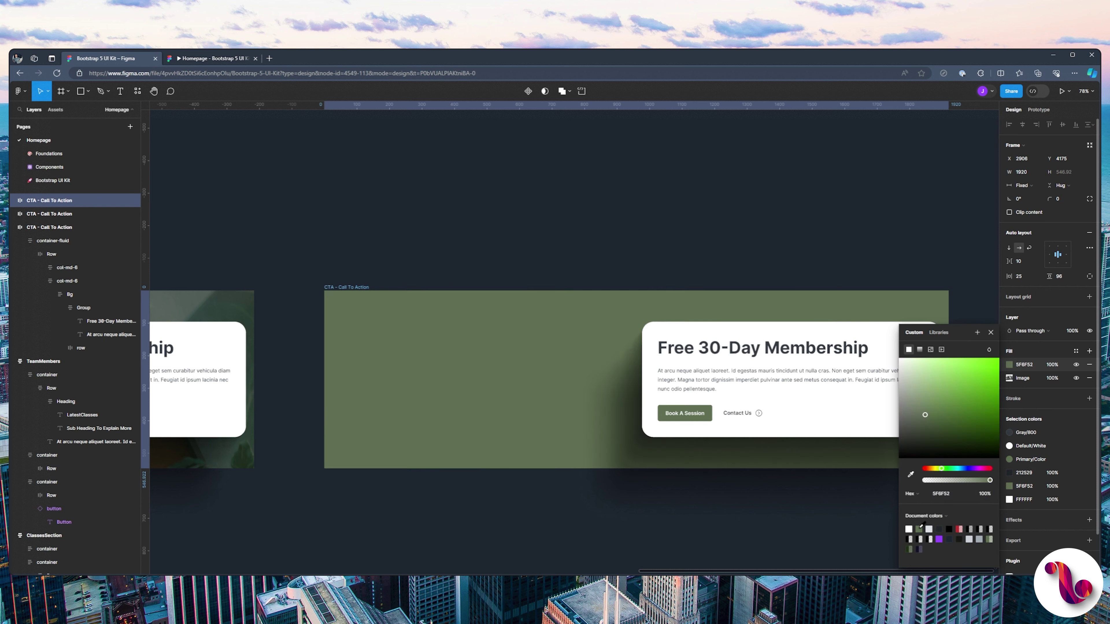
{"action": "left_click_drag", "start_coordinate": [984, 481], "coordinate": [976, 481]}
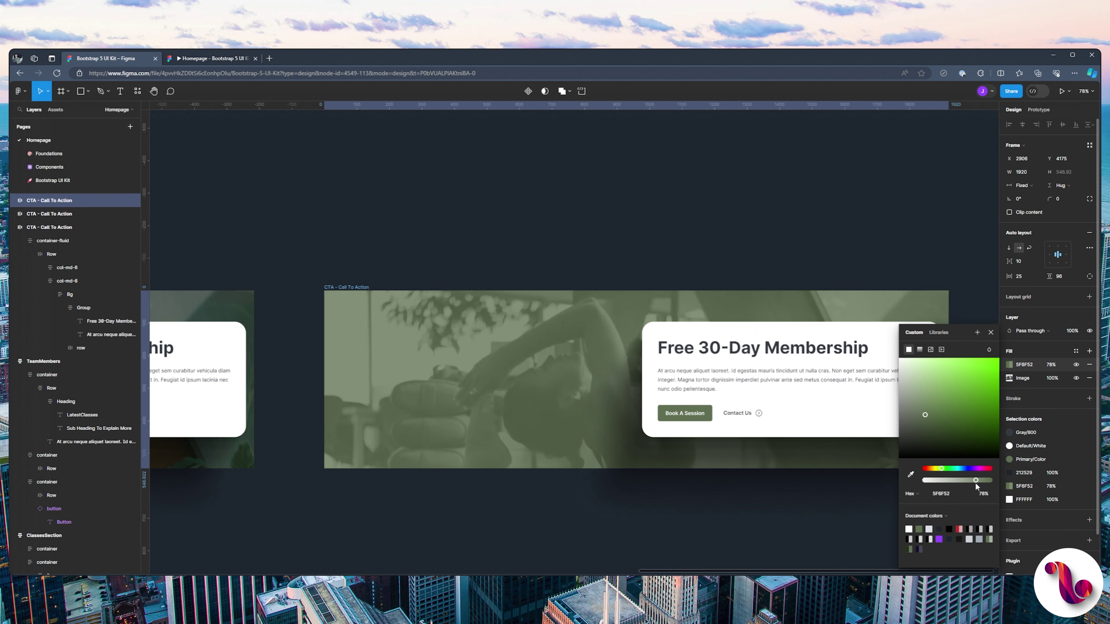
- Darken the third CTA's green overlay to 3D4834 and preview the frame in the prototype
{"action": "left_click", "coordinate": [162, 55]}
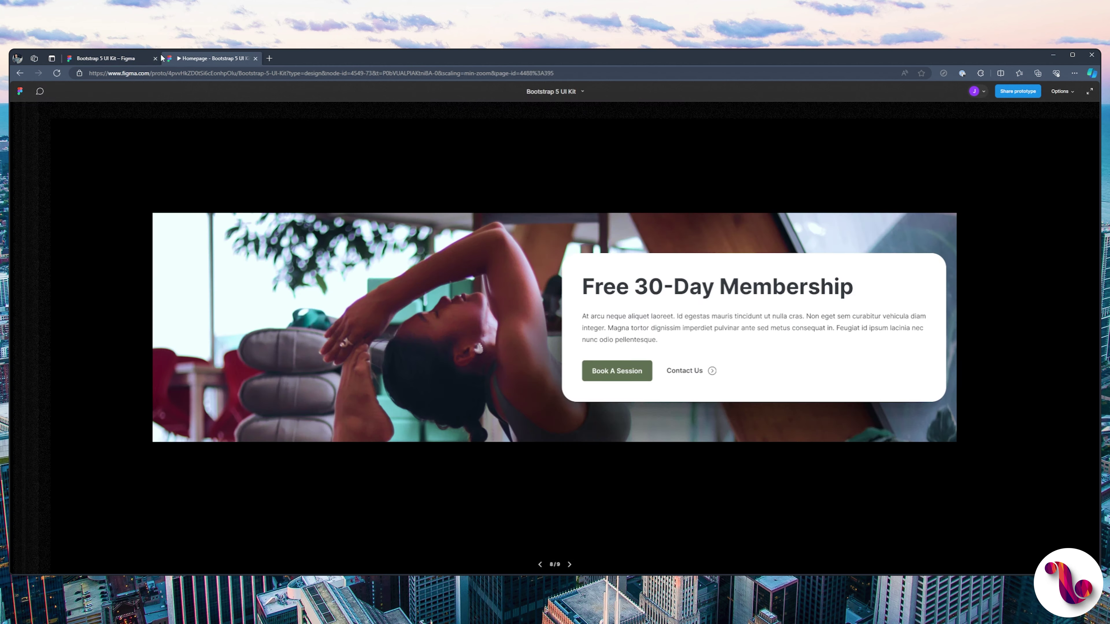
{"action": "left_click", "coordinate": [134, 54]}
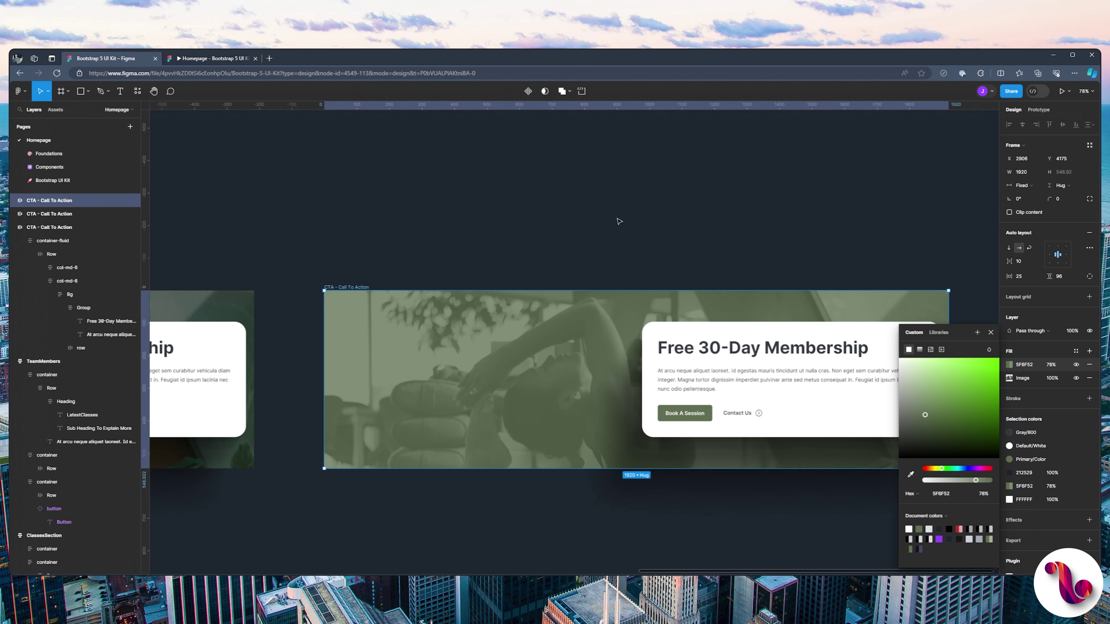
{"action": "left_click_drag", "start_coordinate": [942, 426], "coordinate": [935, 441]}
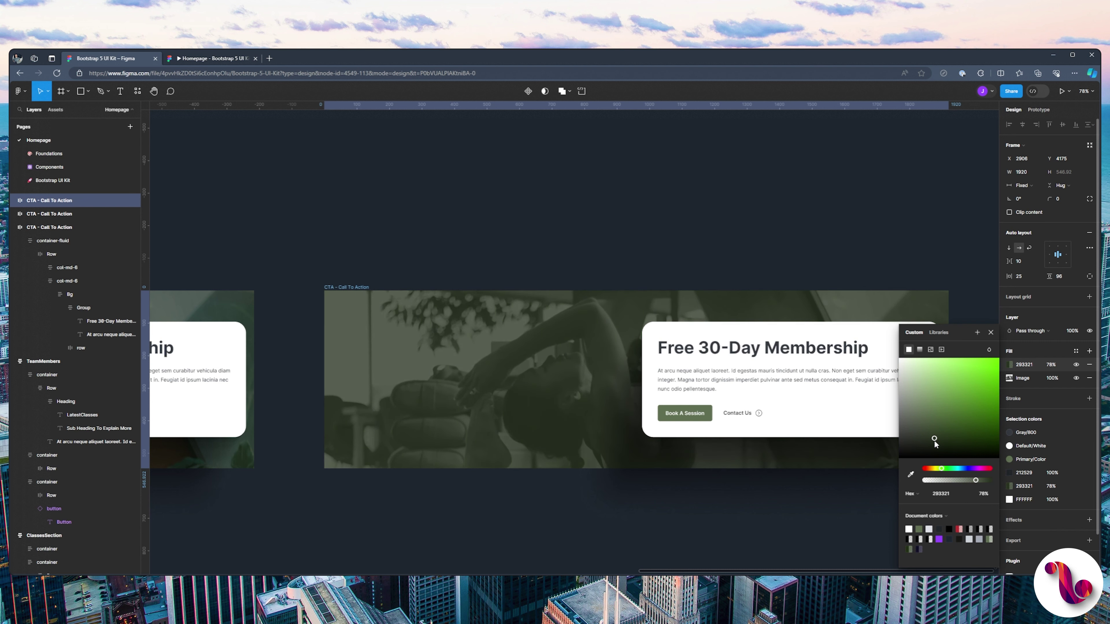
{"action": "left_click", "coordinate": [211, 57]}
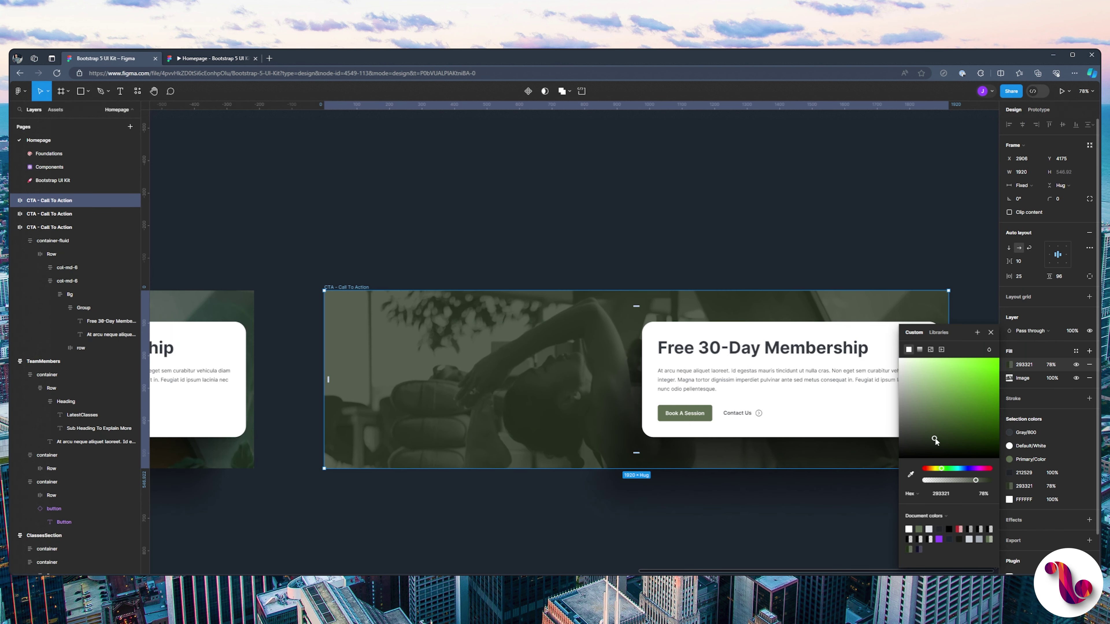
{"action": "left_click_drag", "start_coordinate": [935, 439], "coordinate": [927, 430]}
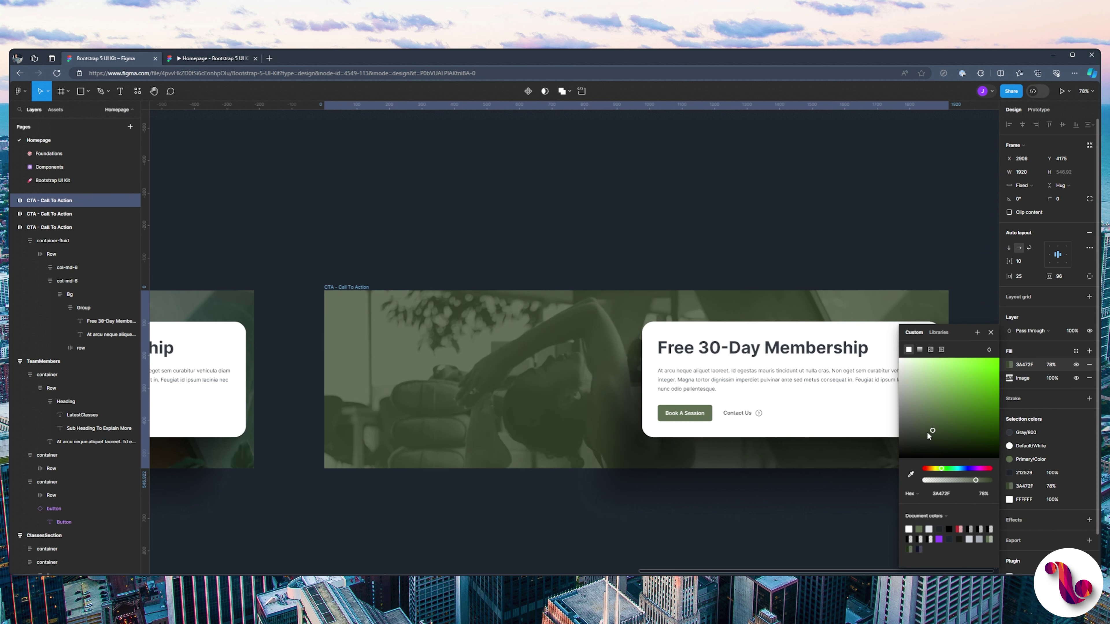
{"action": "left_click", "coordinate": [220, 59]}
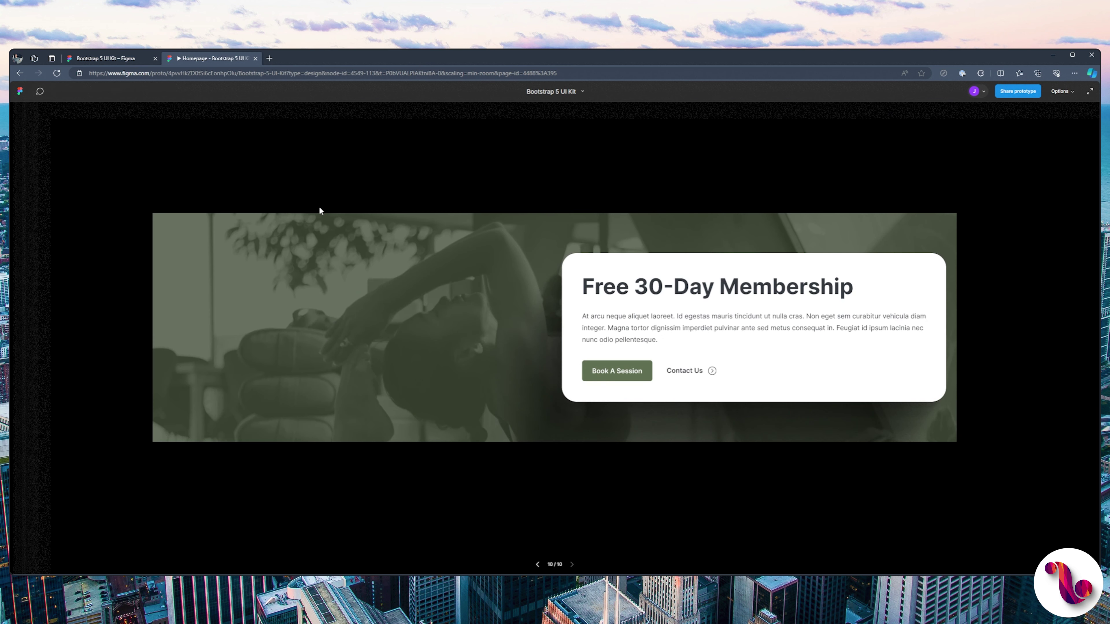
{"action": "left_click", "coordinate": [109, 61]}
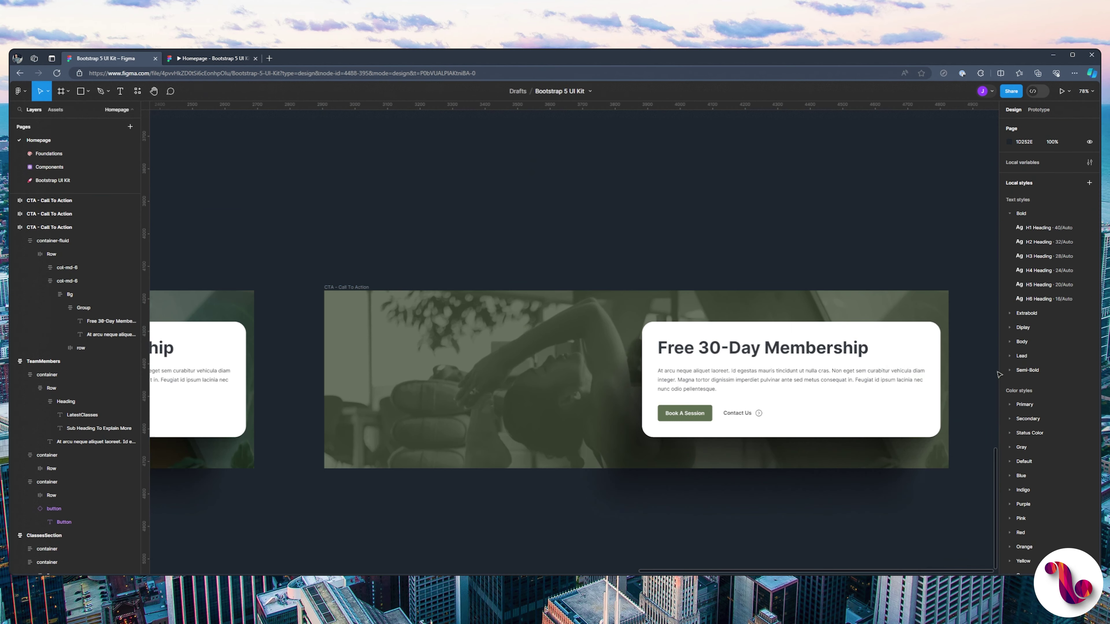
- Duplicate the green-overlay CTA - Call To Action frame, place the copy to its right in the same row, and clear the selection
{"action": "scroll", "coordinate": [659, 263], "scroll_direction": "down", "scroll_amount": 5}
{"action": "scroll", "coordinate": [659, 263], "scroll_direction": "down", "scroll_amount": 10}
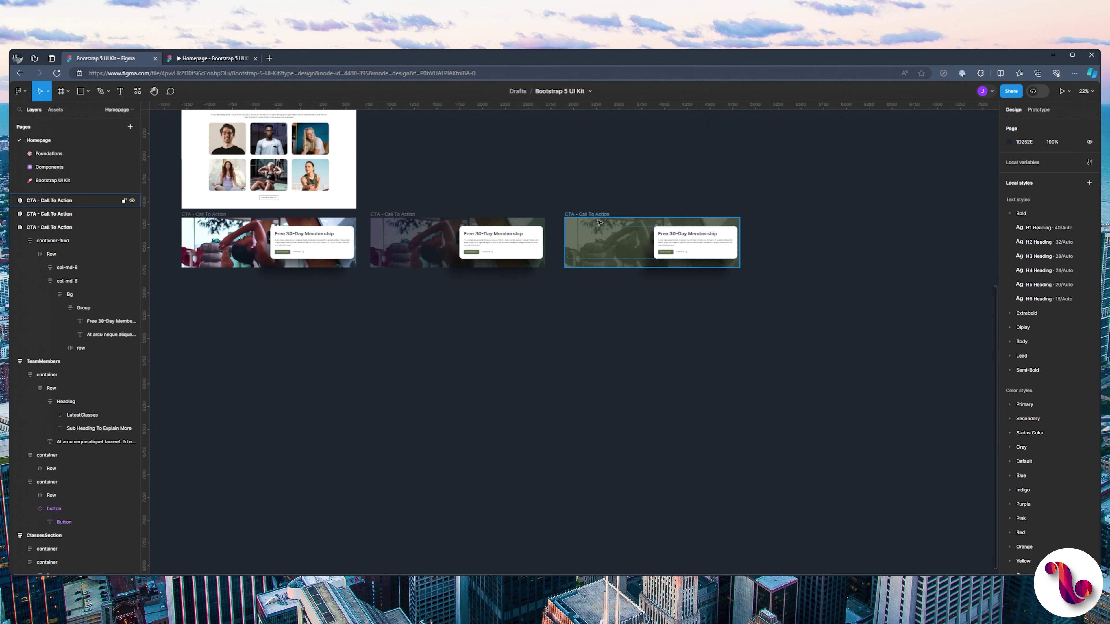
{"action": "scroll", "coordinate": [599, 223], "scroll_direction": "up", "scroll_amount": 5}
{"action": "left_click", "coordinate": [565, 217]}
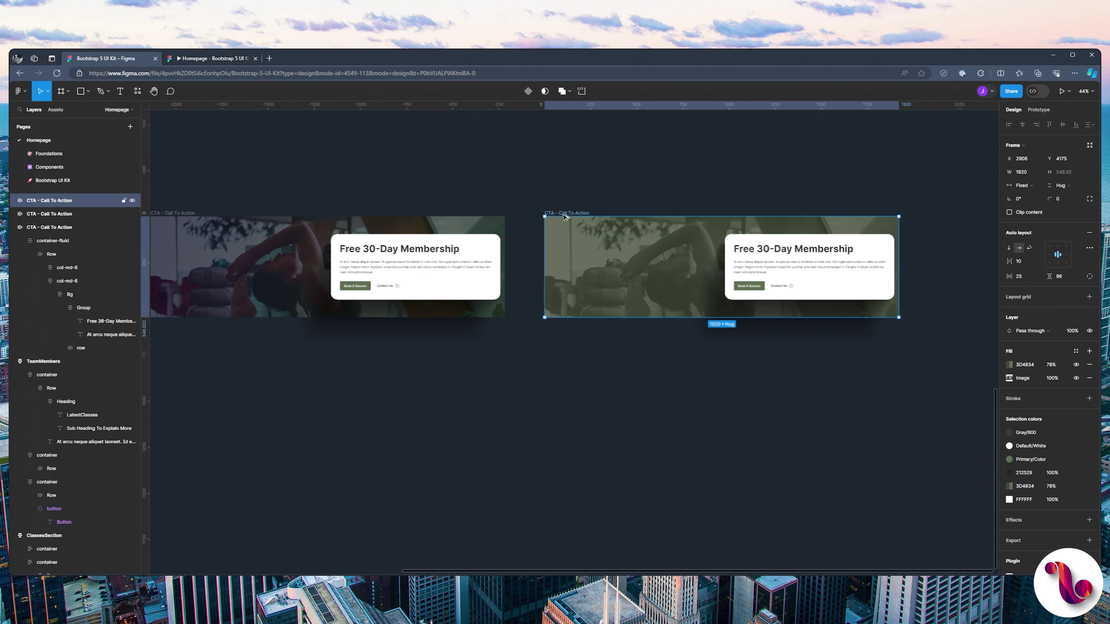
{"action": "key", "text": "ctrl+d"}
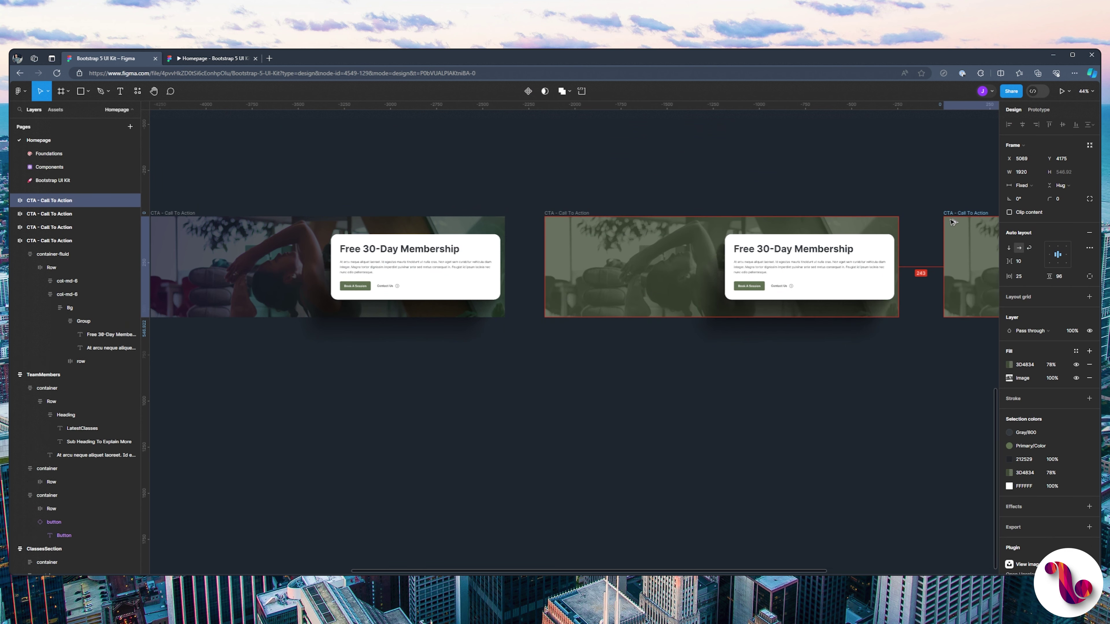
{"action": "left_click", "coordinate": [830, 178]}
- Replace the fourth CTA frame's green overlay and image fills with a single solid FFFFFF fill
{"action": "scroll", "coordinate": [567, 178], "scroll_direction": "right", "scroll_amount": 10}
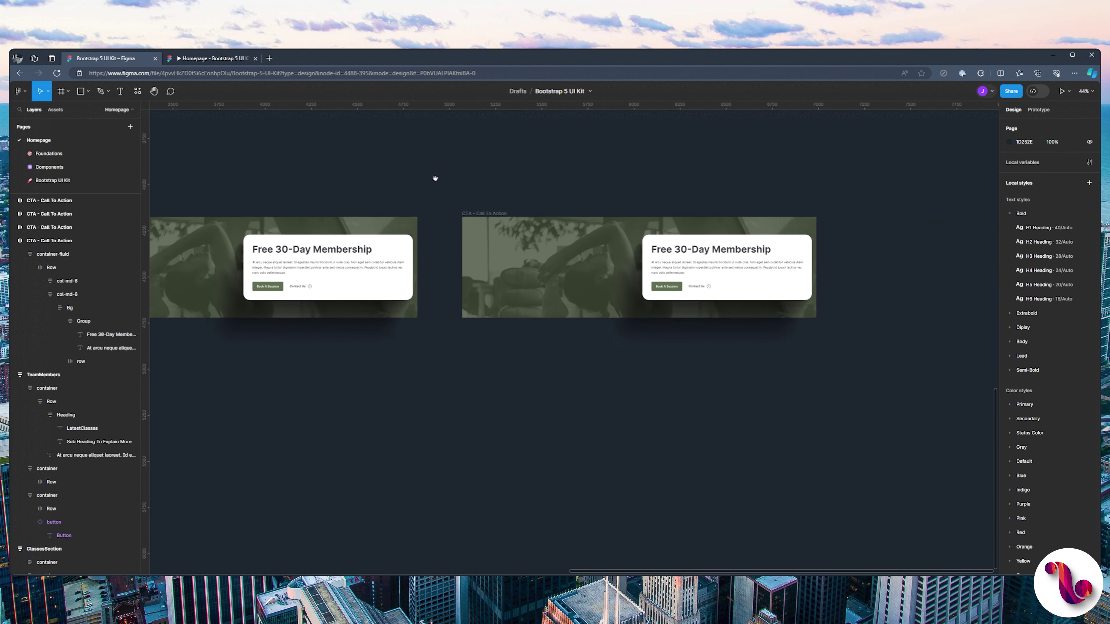
{"action": "scroll", "coordinate": [537, 205], "scroll_direction": "up", "scroll_amount": 3}
{"action": "scroll", "coordinate": [437, 199], "scroll_direction": "down", "scroll_amount": 6}
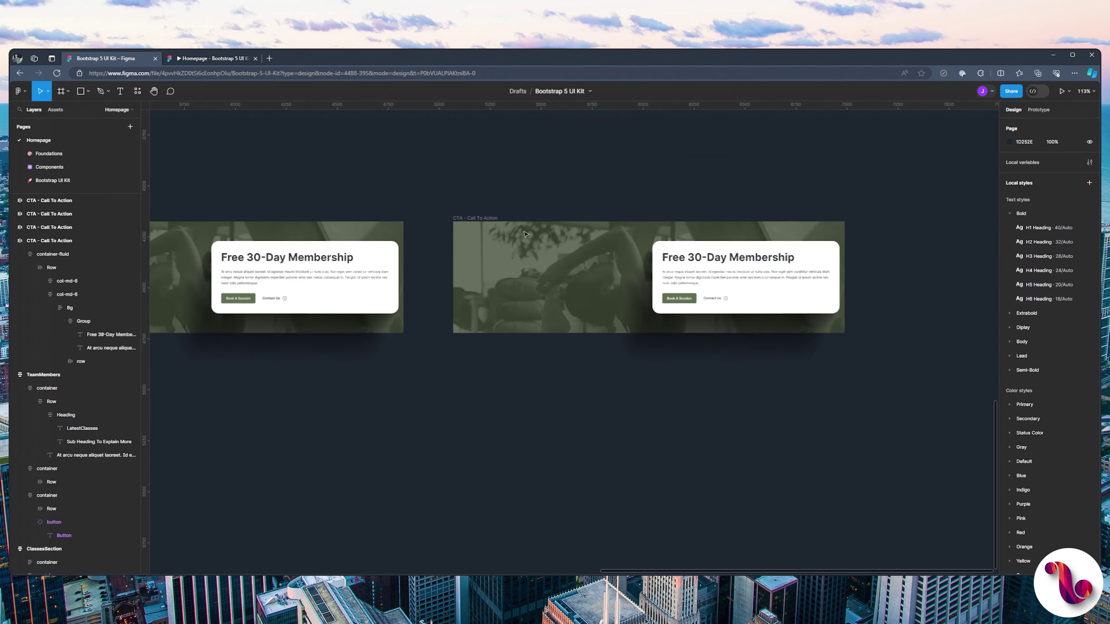
{"action": "scroll", "coordinate": [655, 285], "scroll_direction": "down", "scroll_amount": 6}
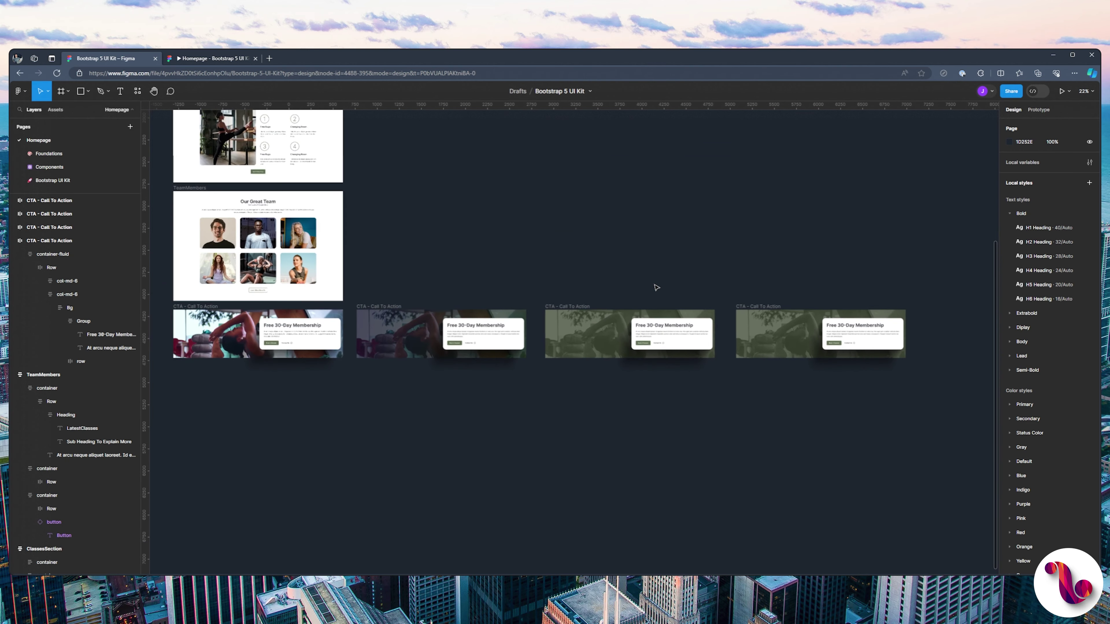
{"action": "scroll", "coordinate": [592, 248], "scroll_direction": "up", "scroll_amount": 5}
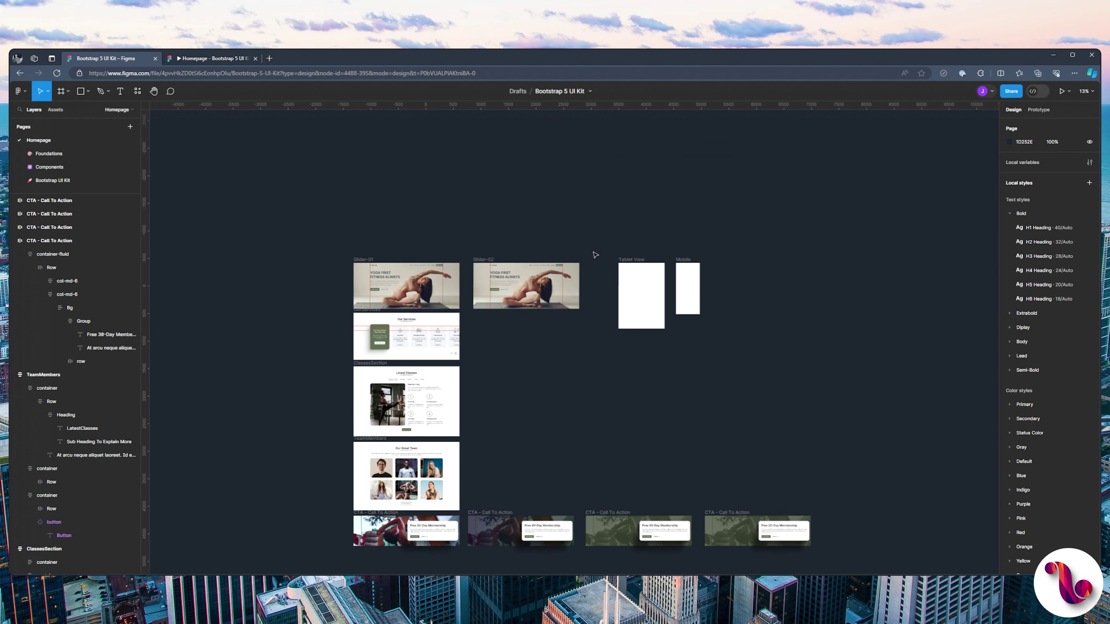
{"action": "scroll", "coordinate": [594, 254], "scroll_direction": "down", "scroll_amount": 4}
{"action": "scroll", "coordinate": [769, 308], "scroll_direction": "up", "scroll_amount": 10}
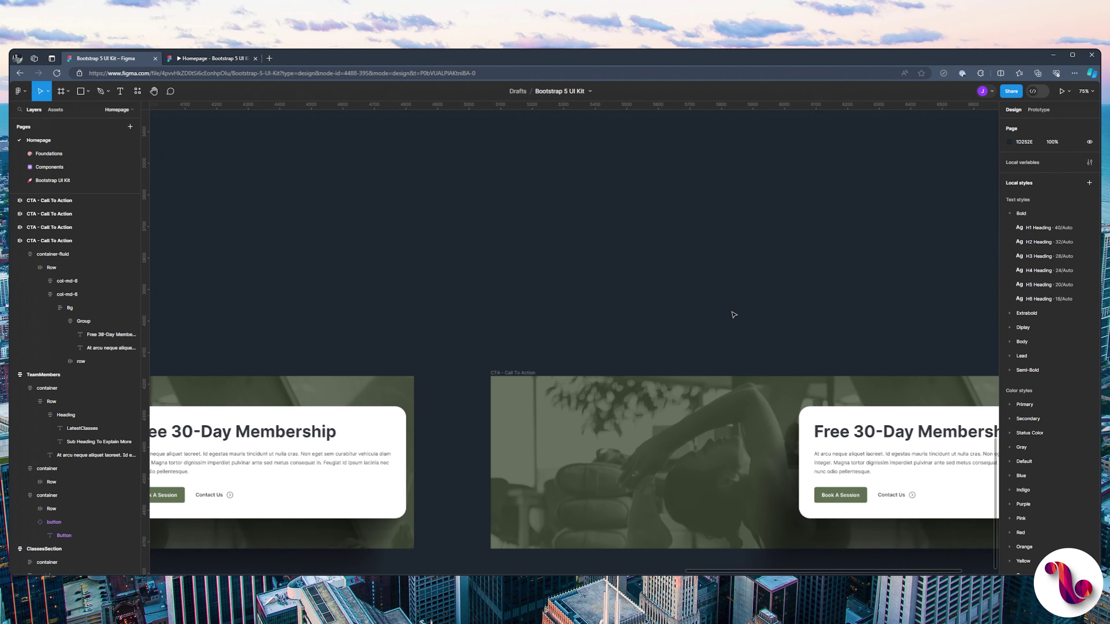
{"action": "left_click", "coordinate": [660, 251]}
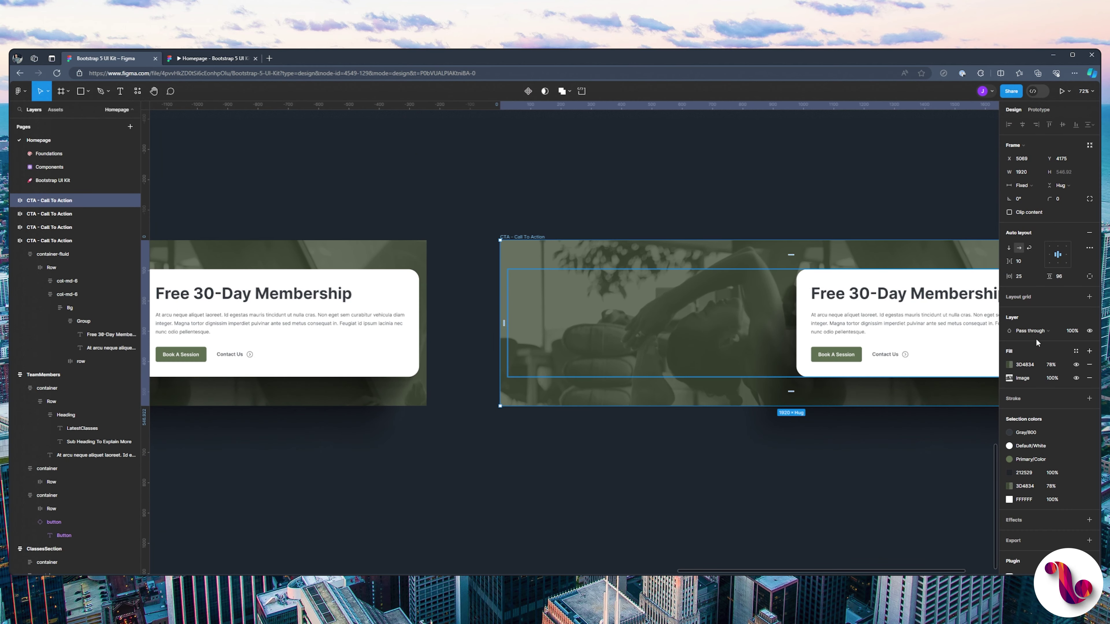
{"action": "left_click", "coordinate": [1089, 365]}
{"action": "left_click", "coordinate": [1089, 365]}
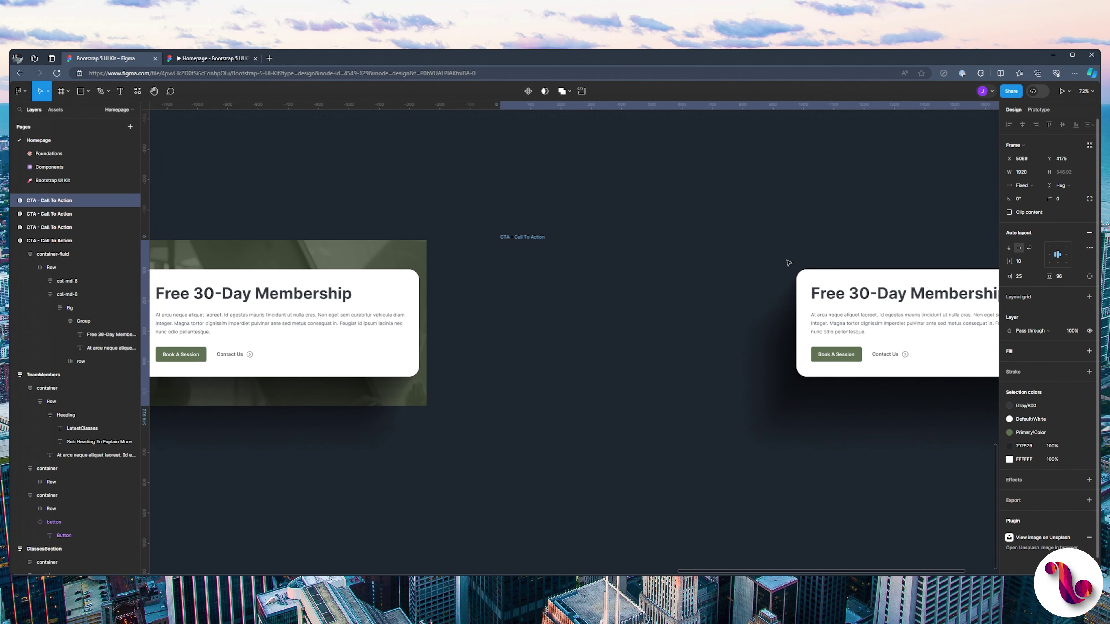
{"action": "scroll", "coordinate": [455, 227], "scroll_direction": "right", "scroll_amount": 4}
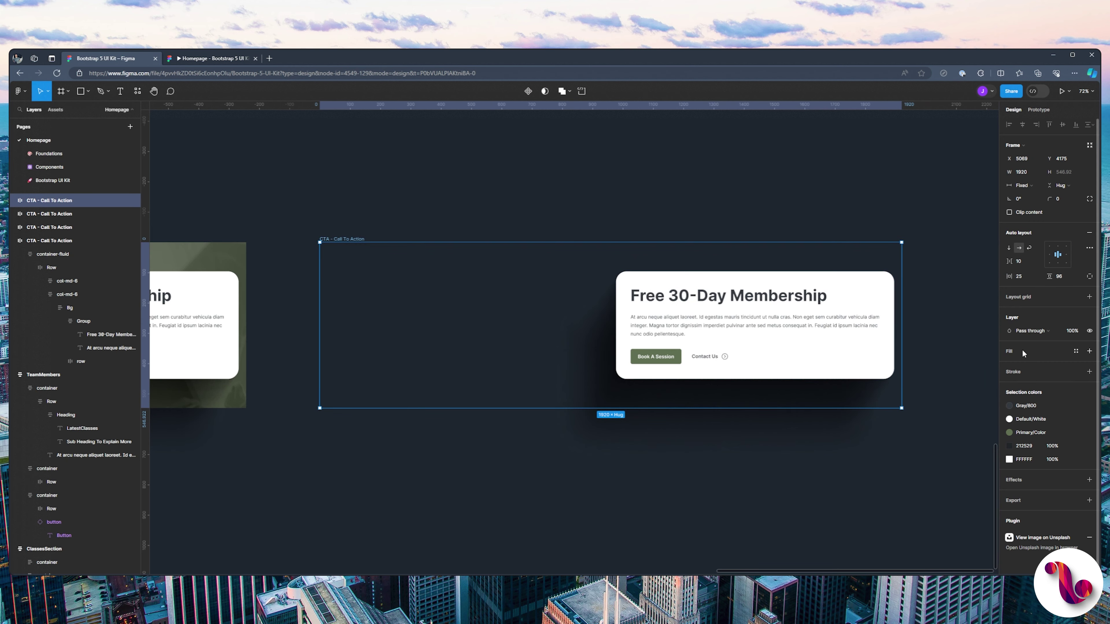
{"action": "left_click", "coordinate": [1089, 352]}
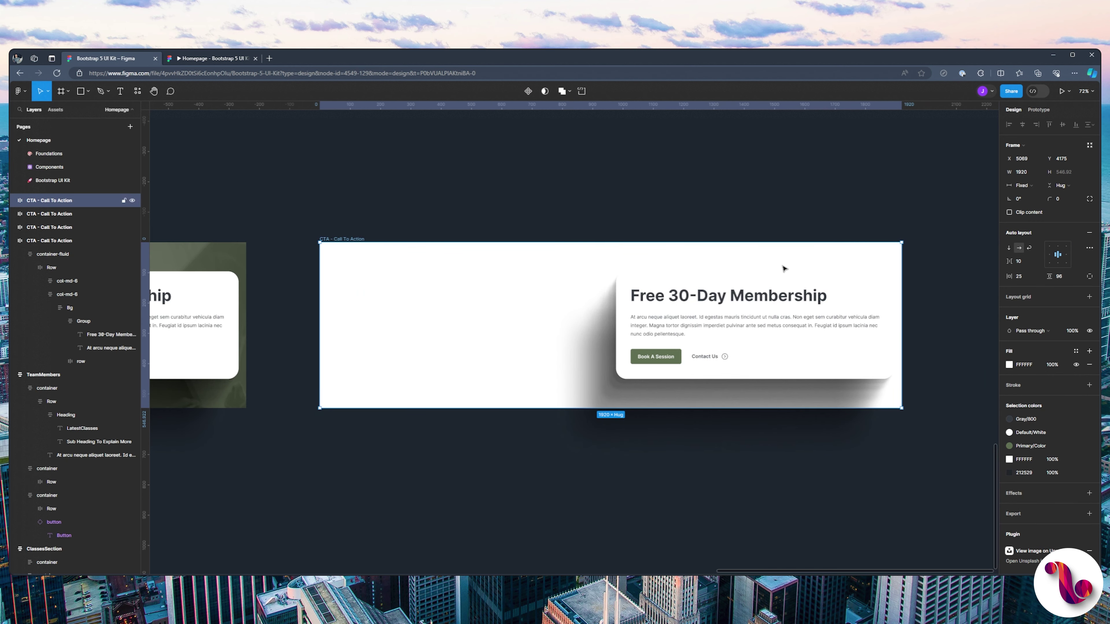
- Remove all drop shadows from the fourth CTA's membership card and set its fill to the Primary/Color style
{"action": "left_click", "coordinate": [698, 341], "text": "ctrl"}
{"action": "scroll", "coordinate": [1050, 436], "scroll_direction": "down", "scroll_amount": 1}
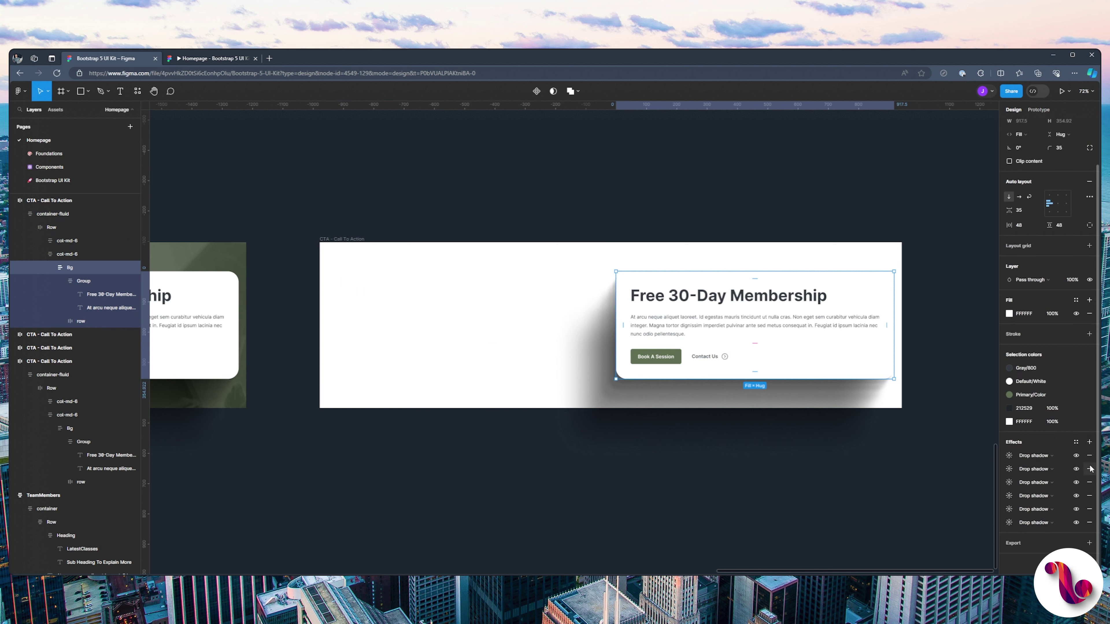
{"action": "left_click", "coordinate": [1089, 456]}
{"action": "left_click", "coordinate": [1089, 456]}
{"action": "left_click", "coordinate": [1089, 456]}
{"action": "left_click", "coordinate": [1090, 456]}
{"action": "left_click", "coordinate": [1089, 456]}
{"action": "left_click", "coordinate": [1089, 456]}
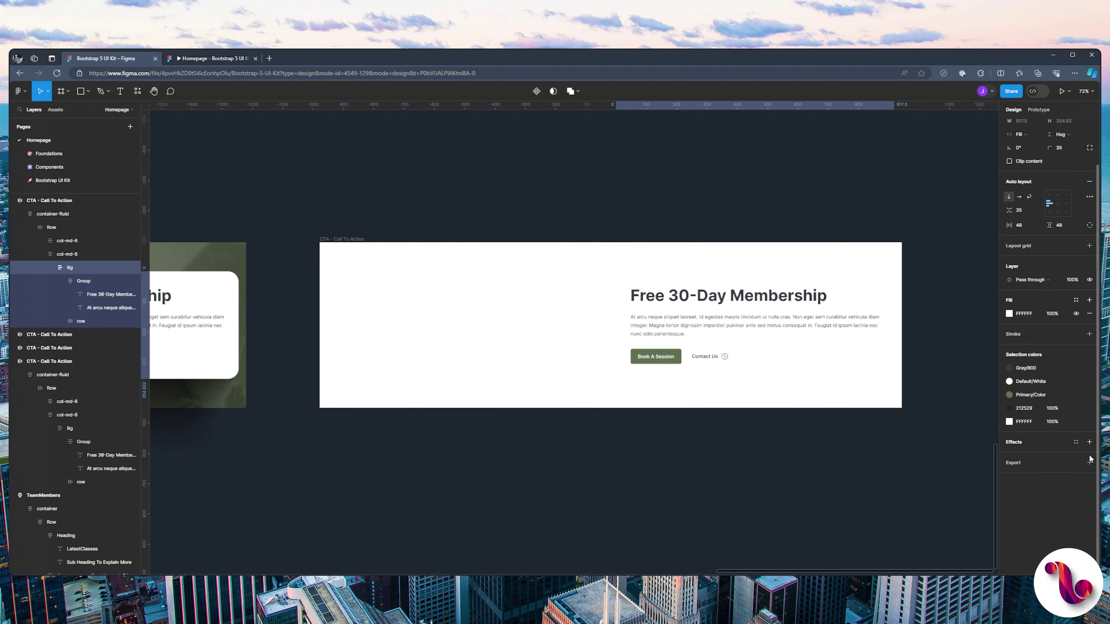
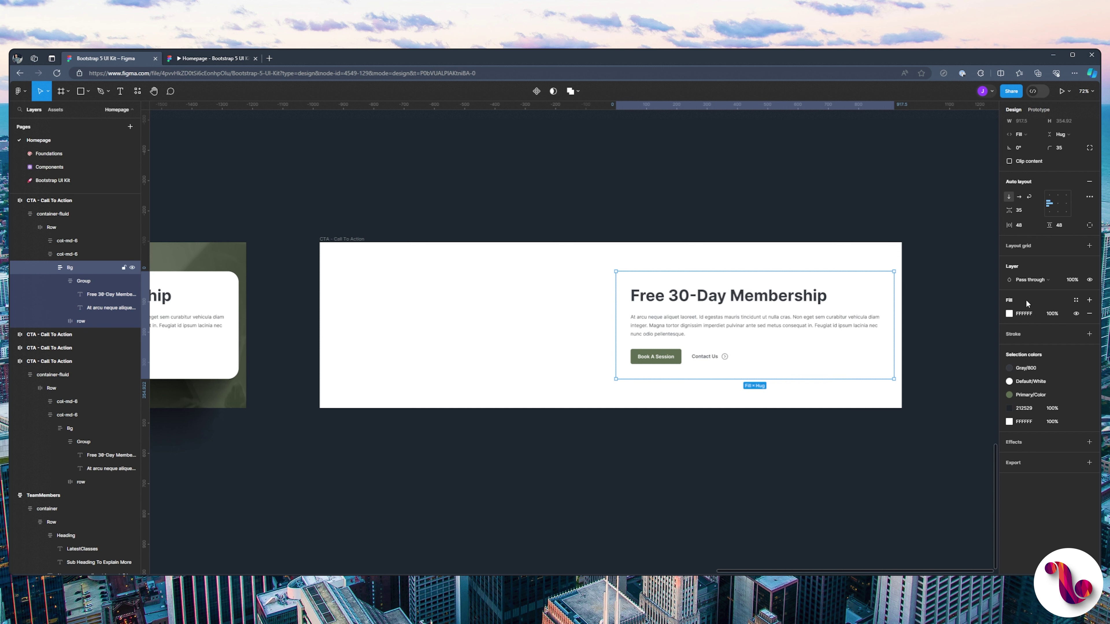
{"action": "left_click", "coordinate": [1076, 301]}
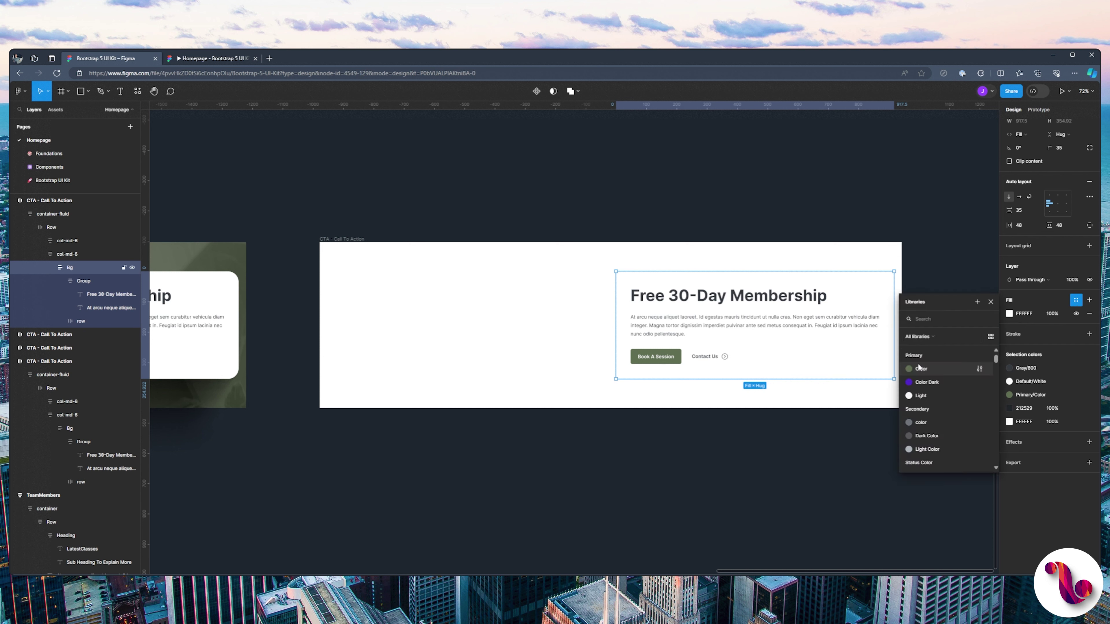
{"action": "left_click", "coordinate": [911, 372]}
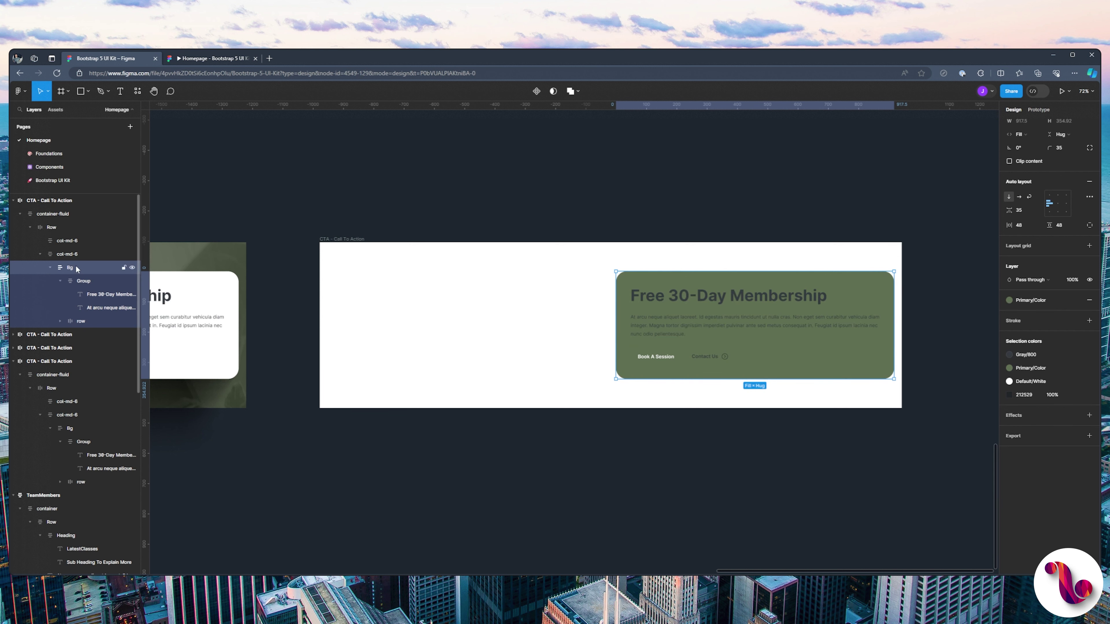
- Fix the width of the fourth CTA's col-md-6 column holding the card, and delete the empty col-md-6 column beside it
{"action": "left_click", "coordinate": [603, 306]}
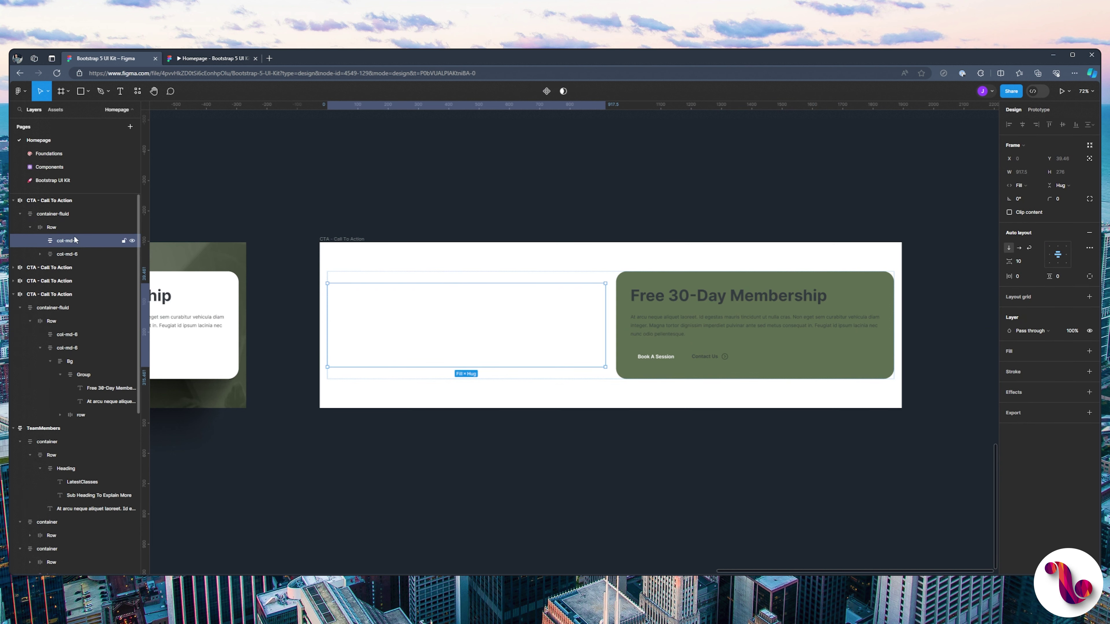
{"action": "left_click", "coordinate": [660, 297]}
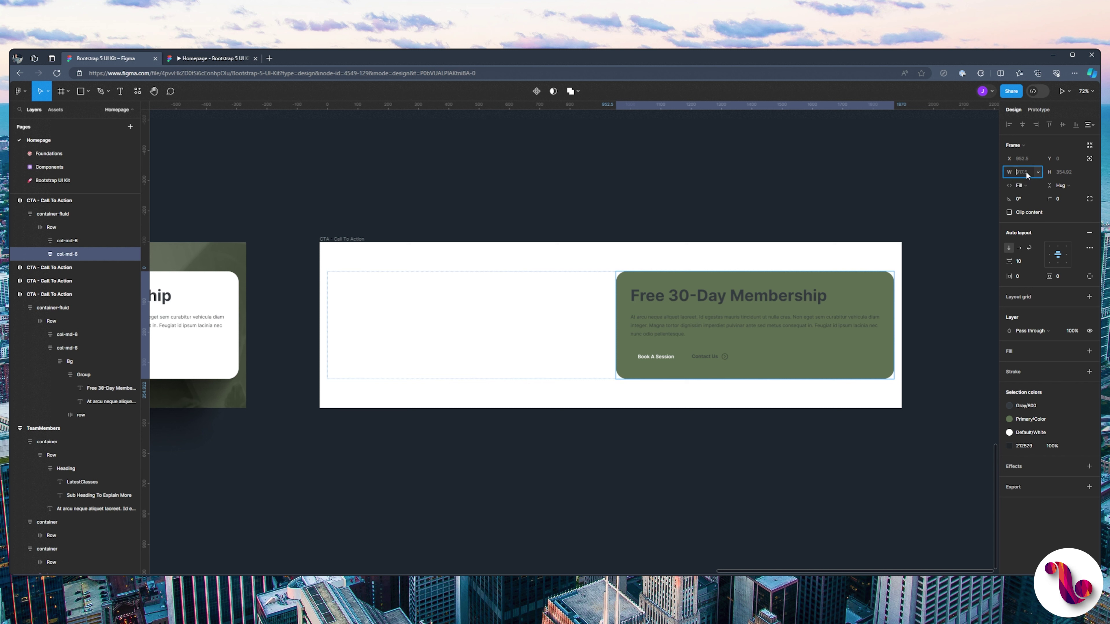
{"action": "left_click", "coordinate": [1038, 171]}
{"action": "left_click", "coordinate": [76, 244]}
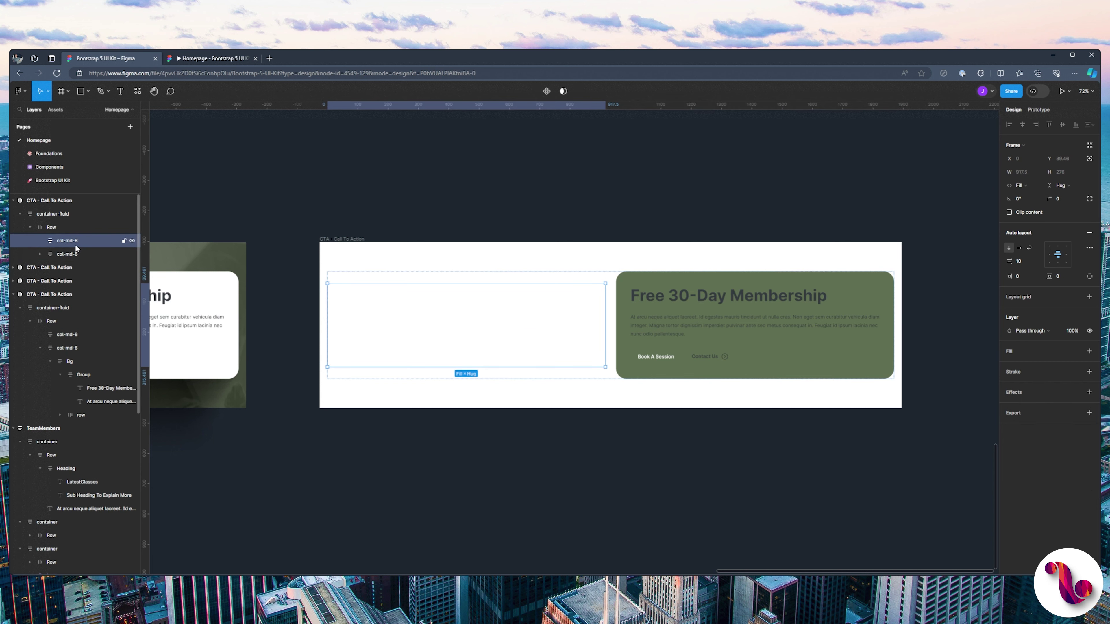
{"action": "key", "text": "Delete"}
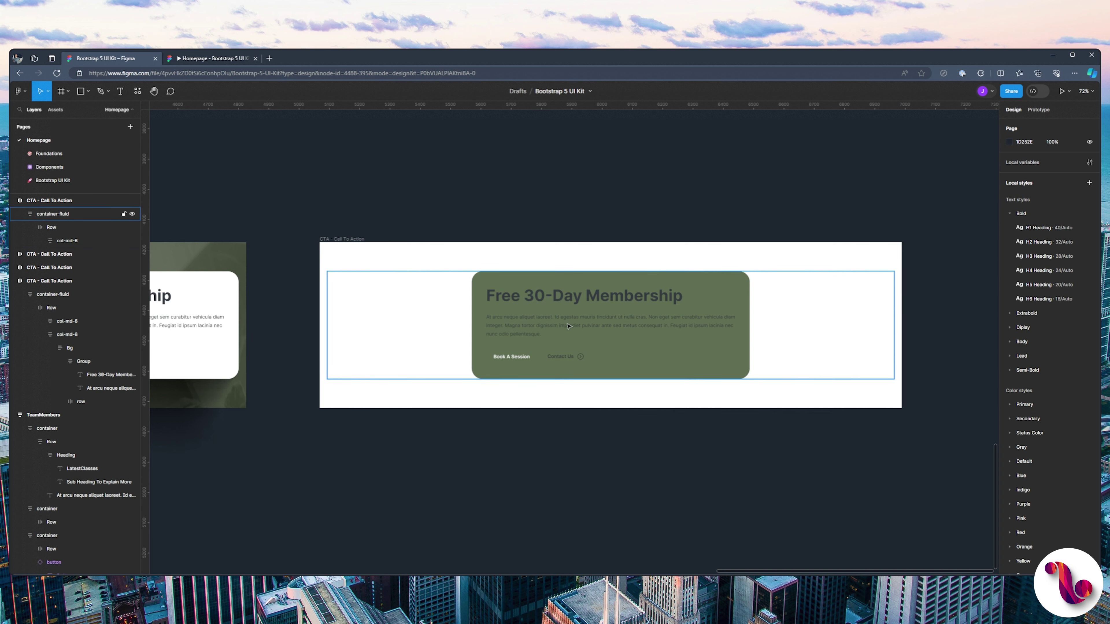
- Set the heading and paragraph text in the fourth CTA's green card to the Gray/100 color style
{"action": "scroll", "coordinate": [550, 352], "scroll_direction": "up", "scroll_amount": 1}
{"action": "scroll", "coordinate": [537, 357], "scroll_direction": "up", "scroll_amount": 3}
{"action": "left_click", "coordinate": [534, 321], "text": "ctrl"}
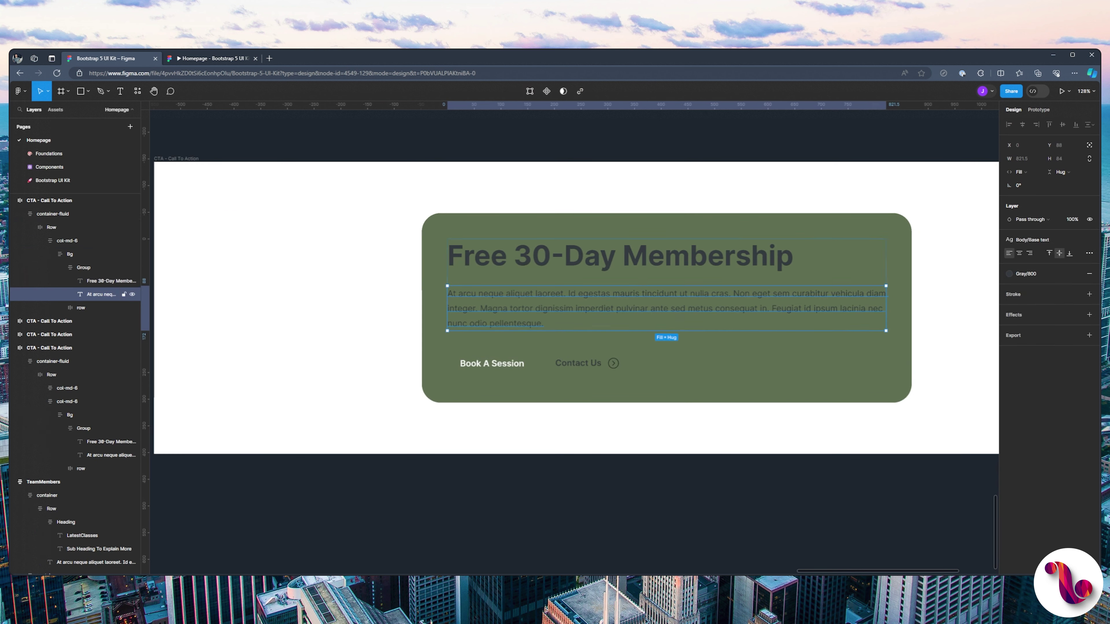
{"action": "left_click", "coordinate": [546, 257], "text": "ctrl+shift"}
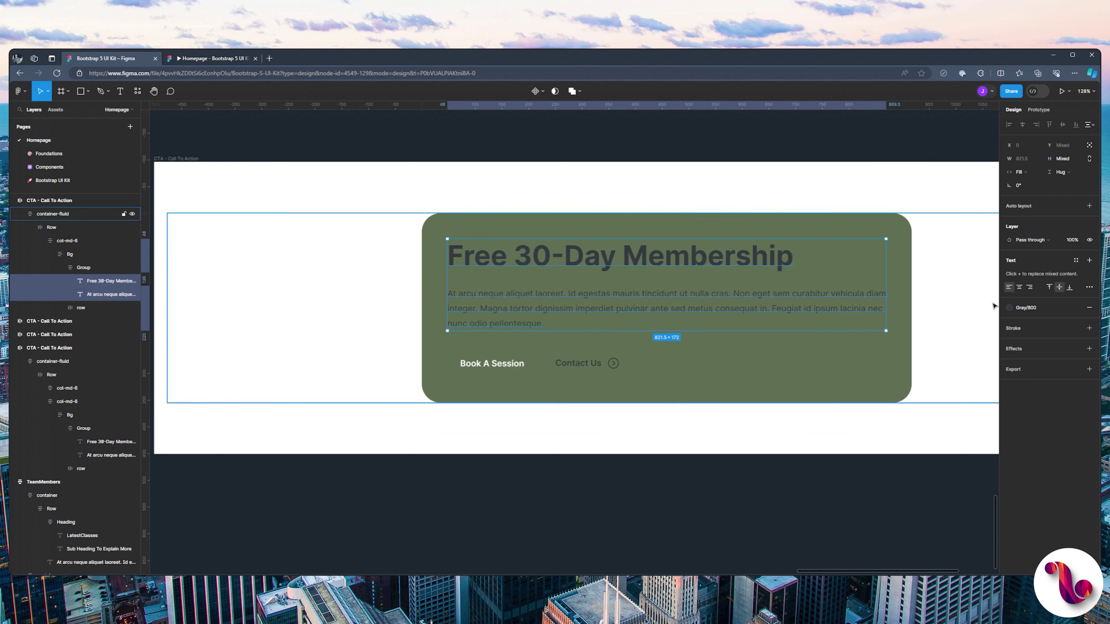
{"action": "left_click", "coordinate": [1008, 308]}
{"action": "scroll", "coordinate": [910, 385], "scroll_direction": "up", "scroll_amount": 2}
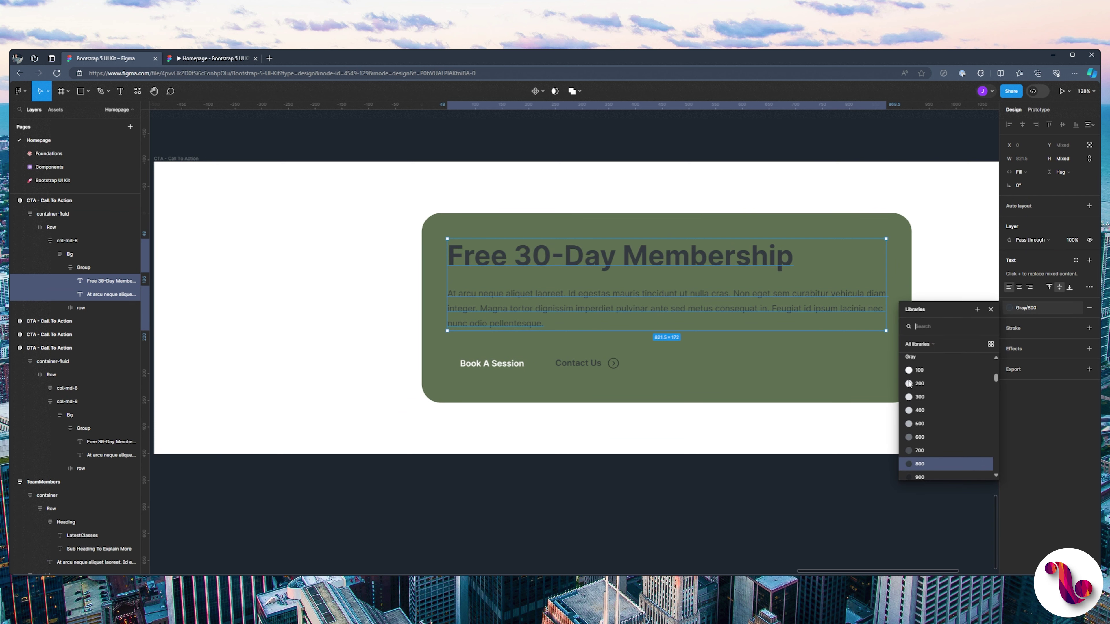
{"action": "left_click", "coordinate": [909, 389]}
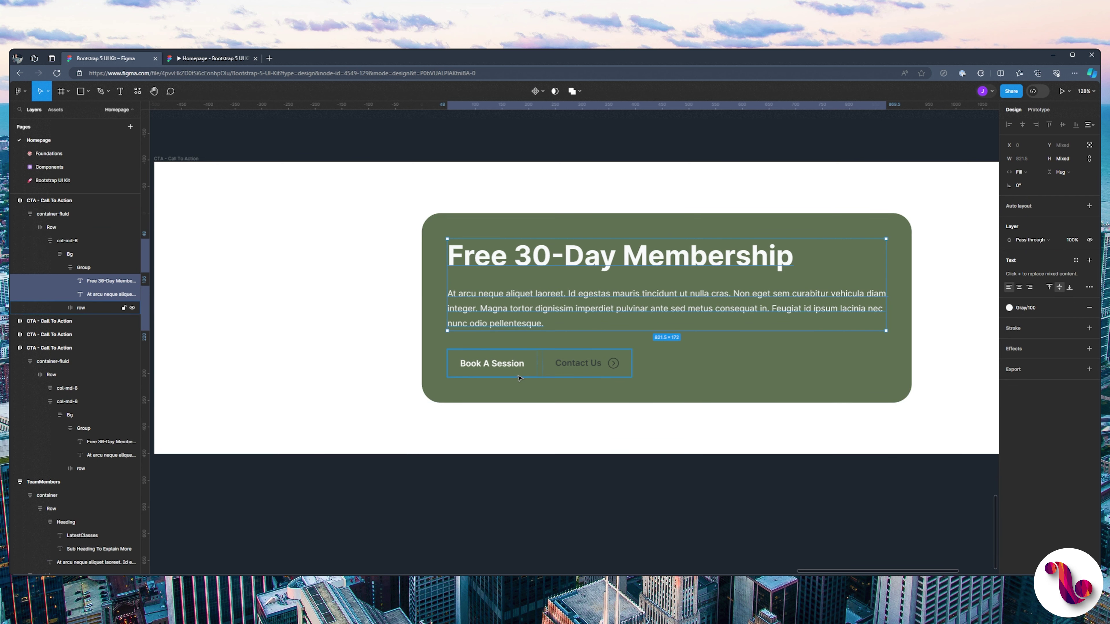
- Set the fill of the Book A Session button in the green card to the Gray/900 style
{"action": "left_click", "coordinate": [491, 363]}
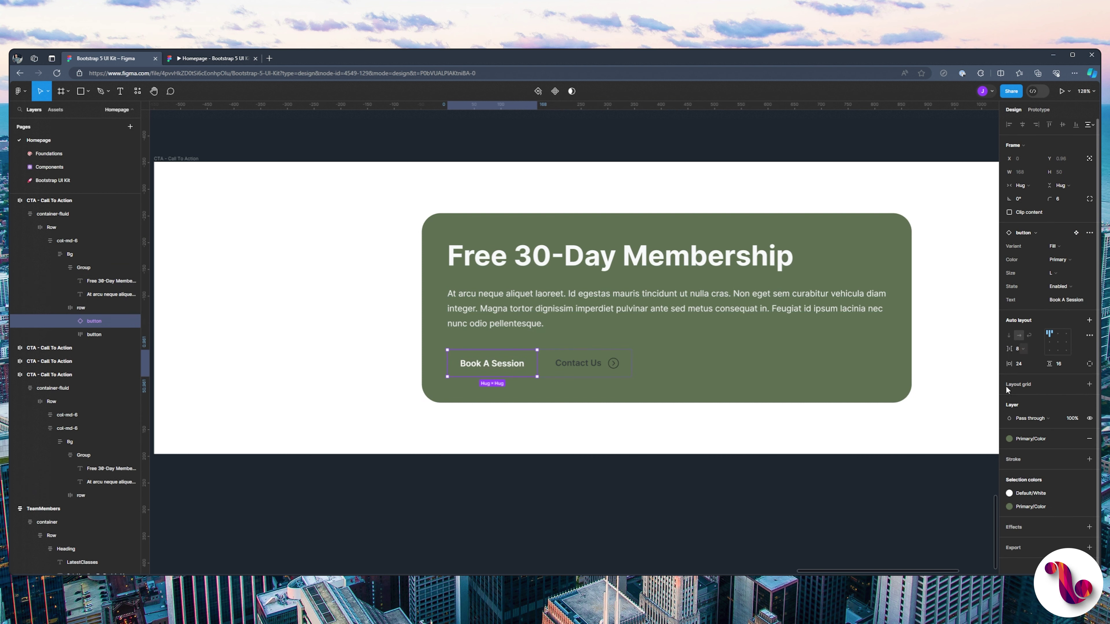
{"action": "left_click", "coordinate": [1009, 438]}
{"action": "scroll", "coordinate": [930, 497], "scroll_direction": "down", "scroll_amount": 2}
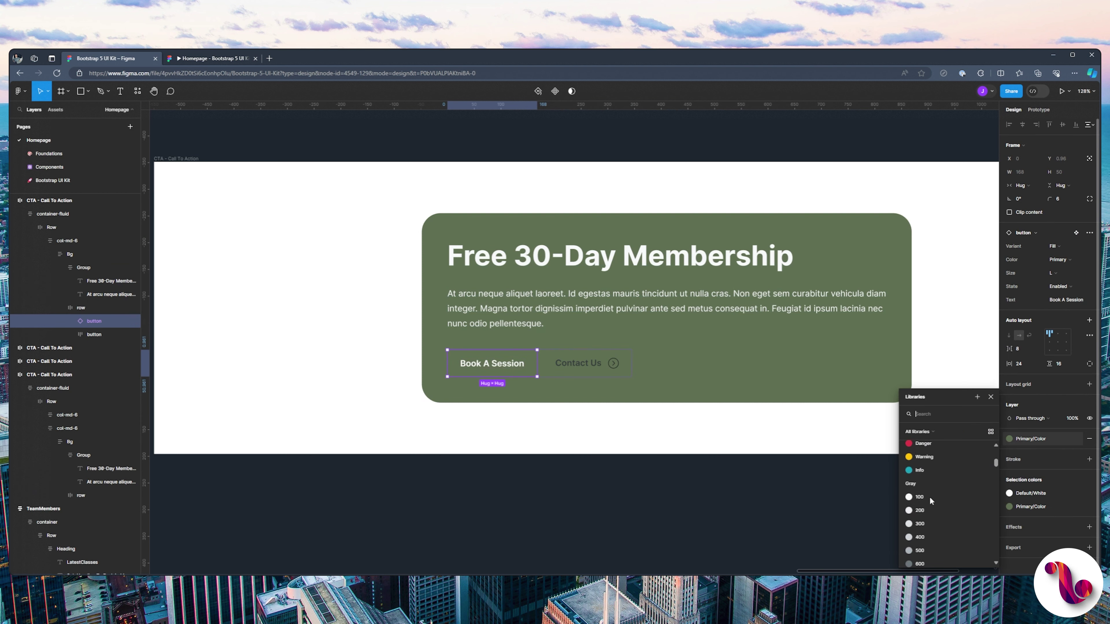
{"action": "scroll", "coordinate": [929, 496], "scroll_direction": "down", "scroll_amount": 2}
{"action": "left_click", "coordinate": [914, 515]}
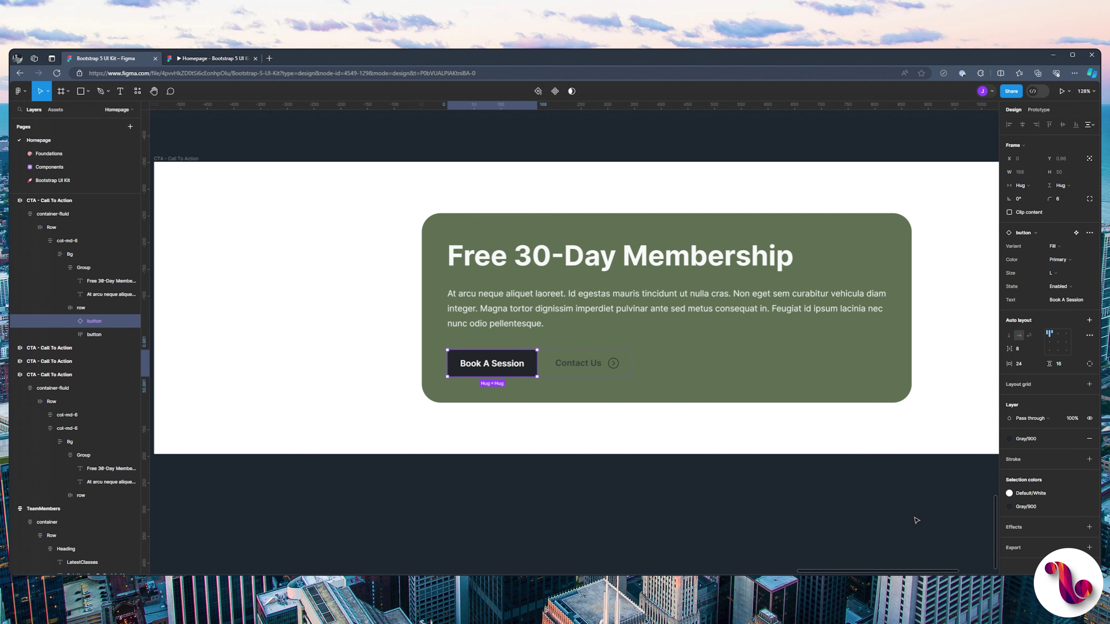
{"action": "left_click", "coordinate": [684, 454]}
- Set both the Contact Us text and its circled arrow icon in the green card to the Gray/100 style
{"action": "left_click", "coordinate": [601, 365], "text": "ctrl"}
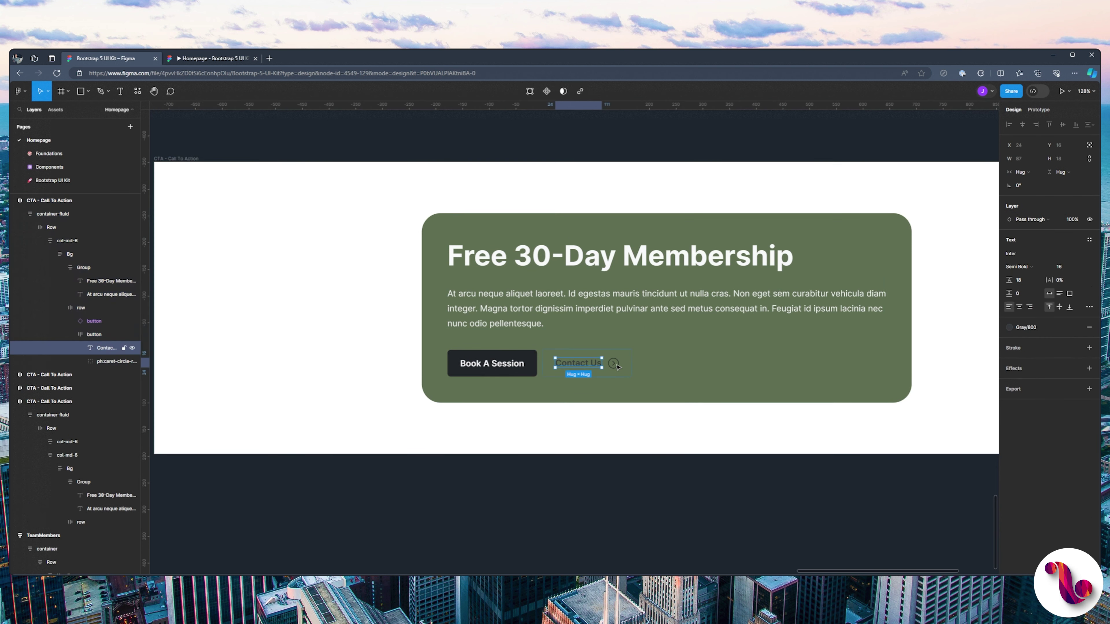
{"action": "left_click", "coordinate": [614, 364], "text": "ctrl+shift"}
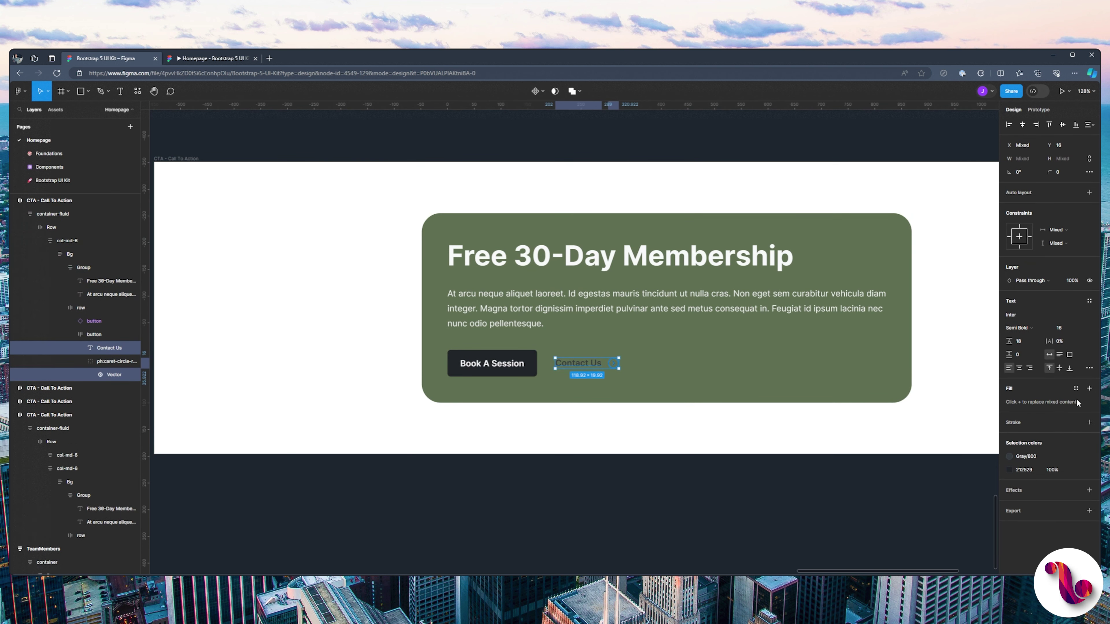
{"action": "left_click", "coordinate": [1009, 457]}
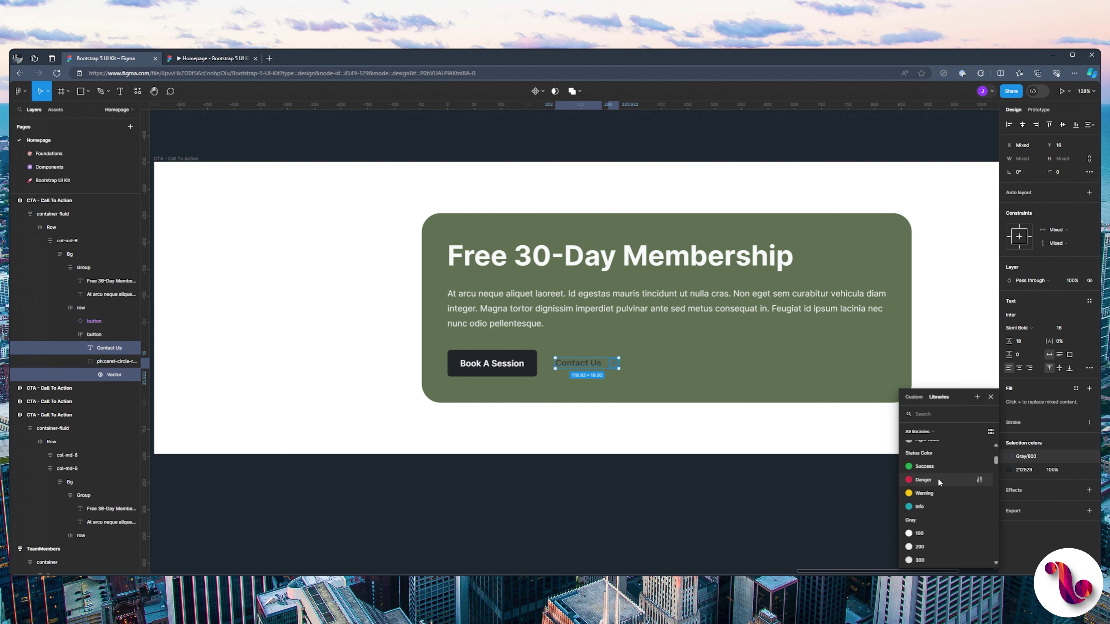
{"action": "left_click", "coordinate": [918, 533]}
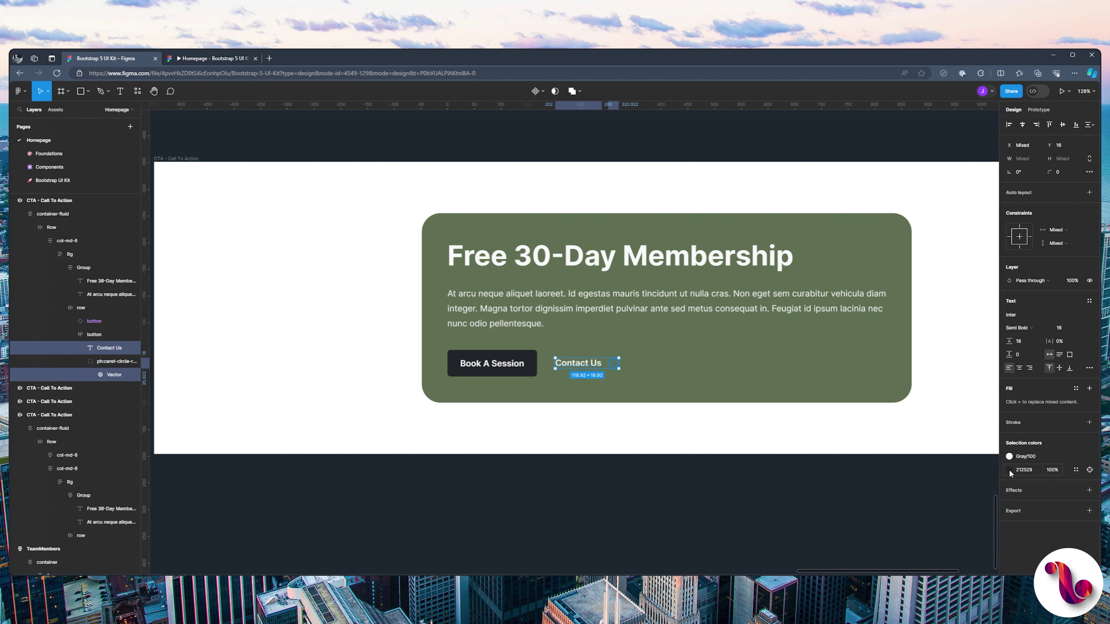
{"action": "left_click", "coordinate": [1009, 469]}
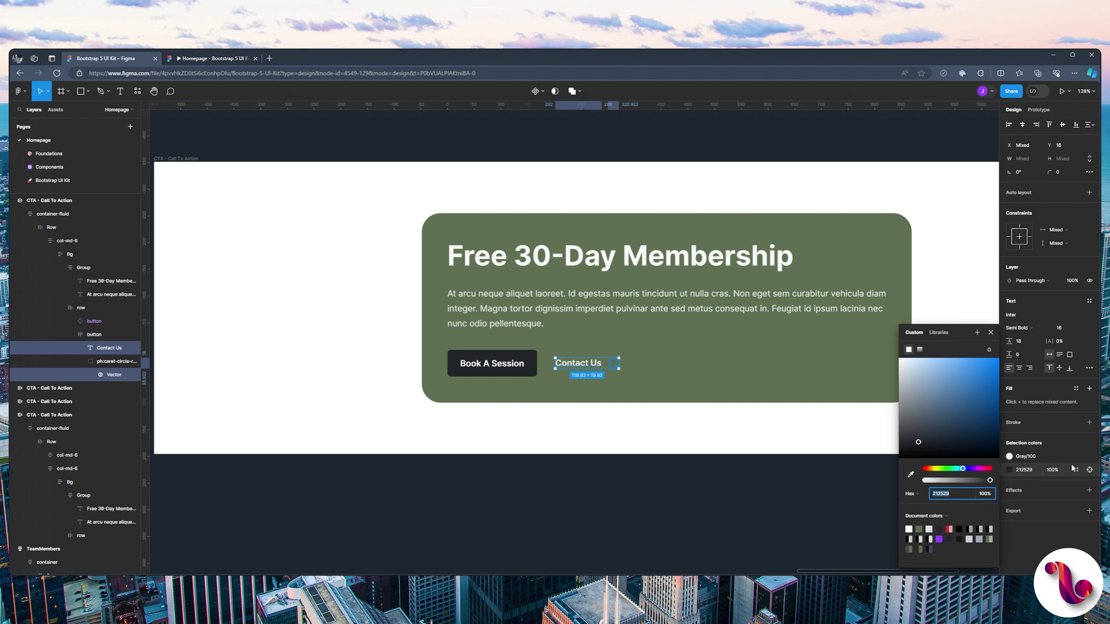
{"action": "left_click", "coordinate": [1075, 469]}
{"action": "left_click", "coordinate": [1074, 469]}
{"action": "left_click", "coordinate": [928, 512]}
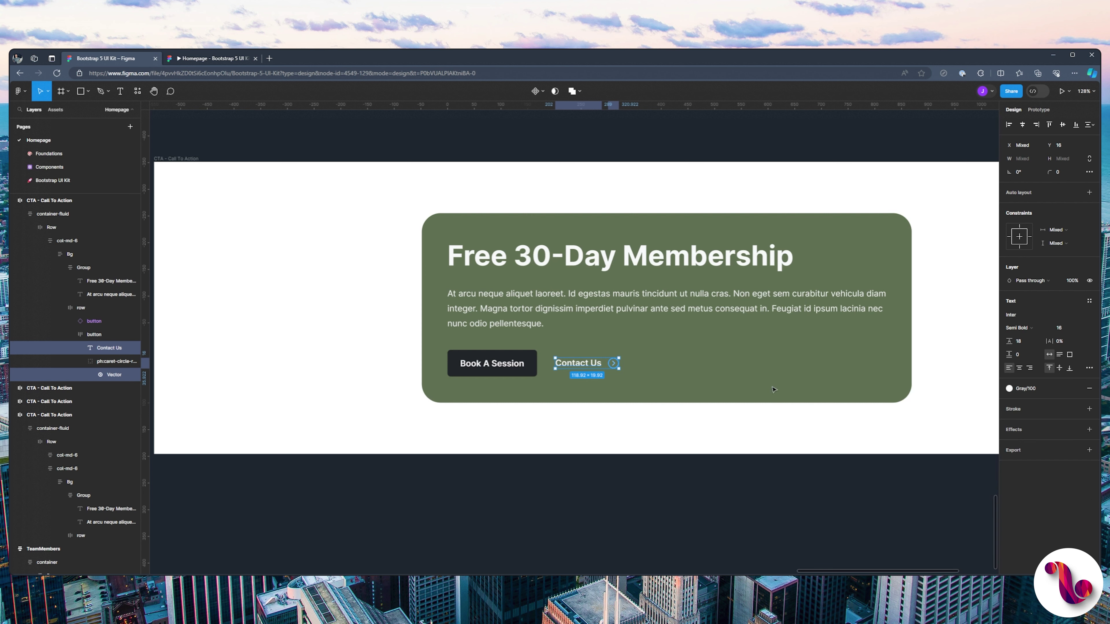
- Preview the green-card CTA in the Homepage prototype, and return to the design file
{"action": "left_click", "coordinate": [739, 267]}
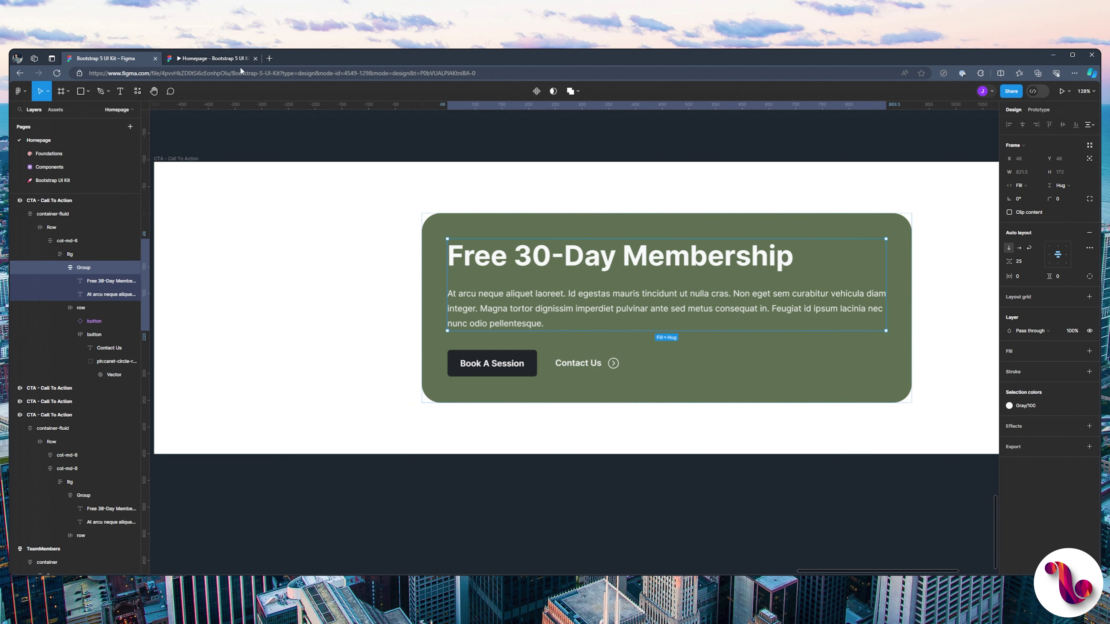
{"action": "left_click", "coordinate": [209, 59]}
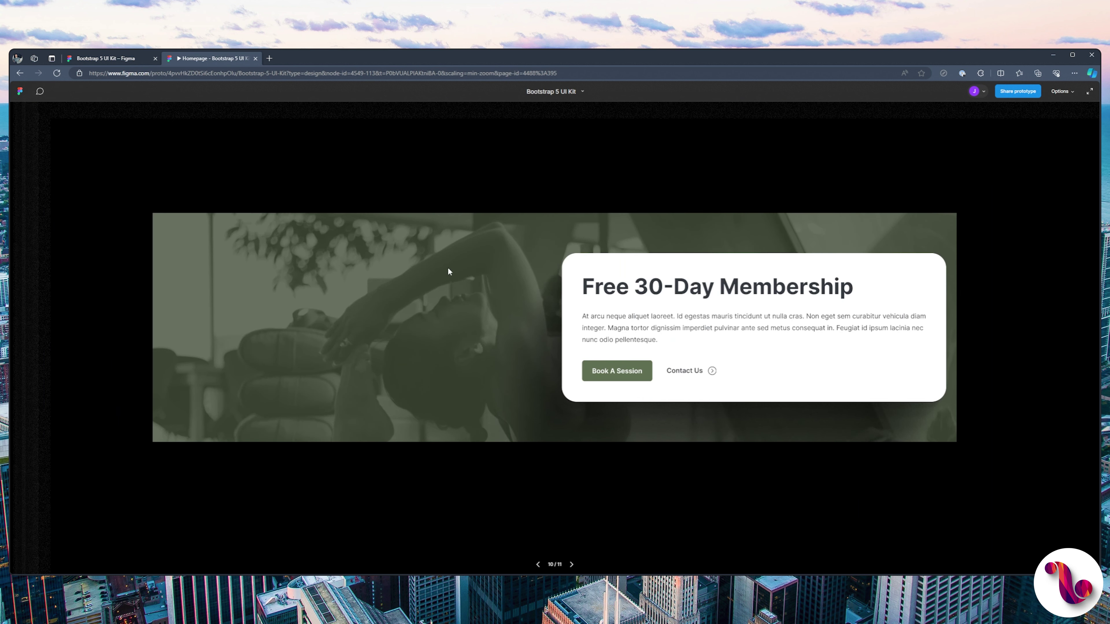
{"action": "key", "text": "Right"}
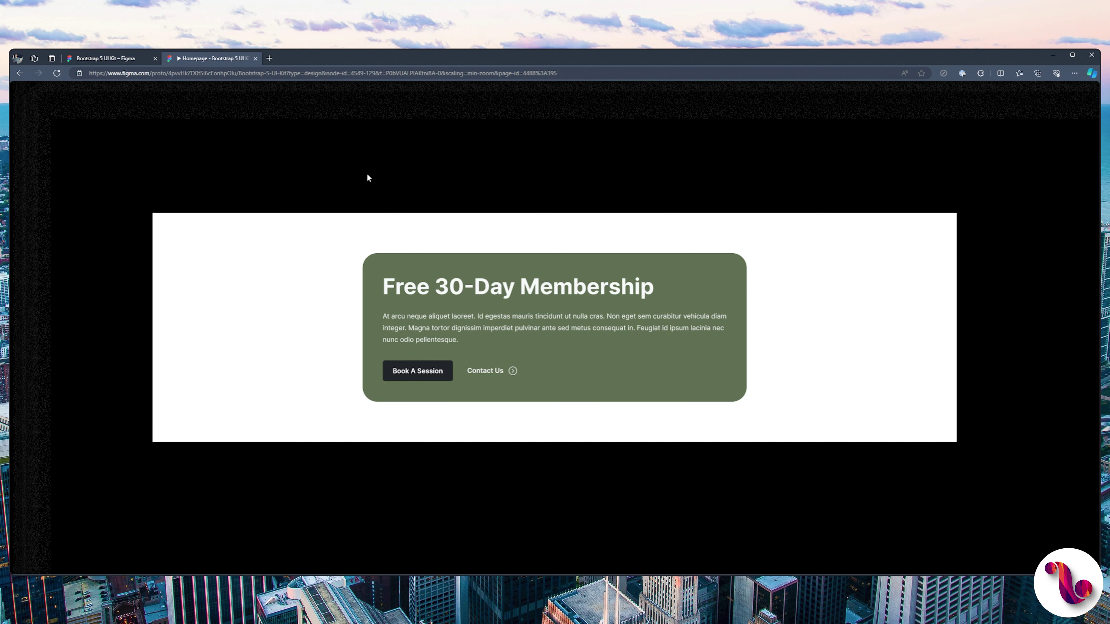
{"action": "left_click", "coordinate": [134, 59]}
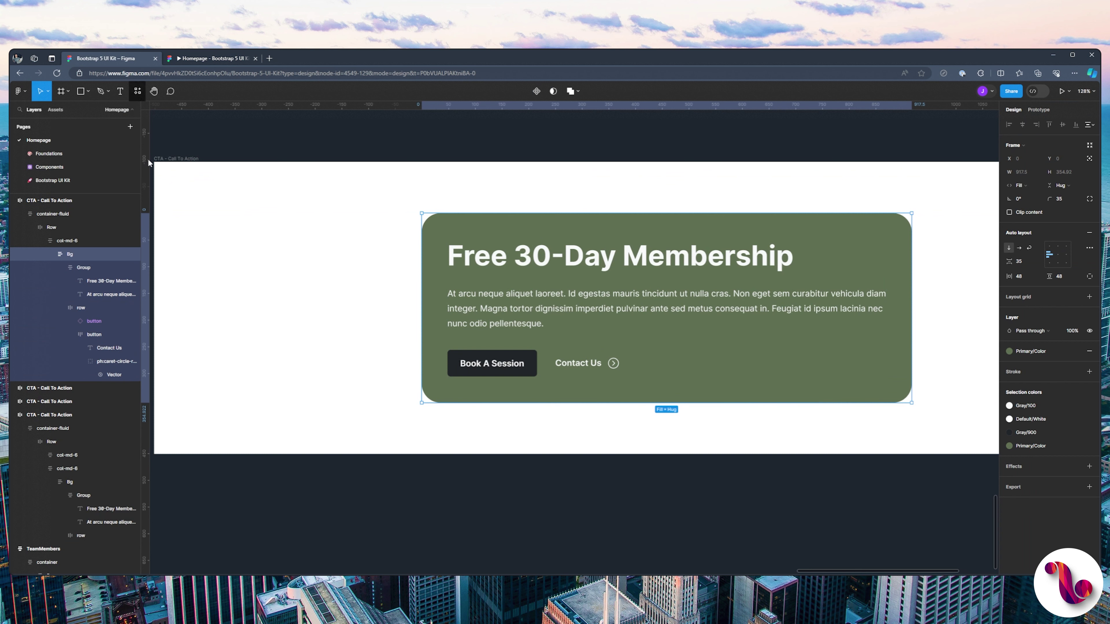
- Apply a black layered drop shadow to the green card with Shadow Maker, cast diagonally down to the right, checking it in the prototype
{"action": "left_click", "coordinate": [137, 91]}
{"action": "left_click", "coordinate": [158, 203]}
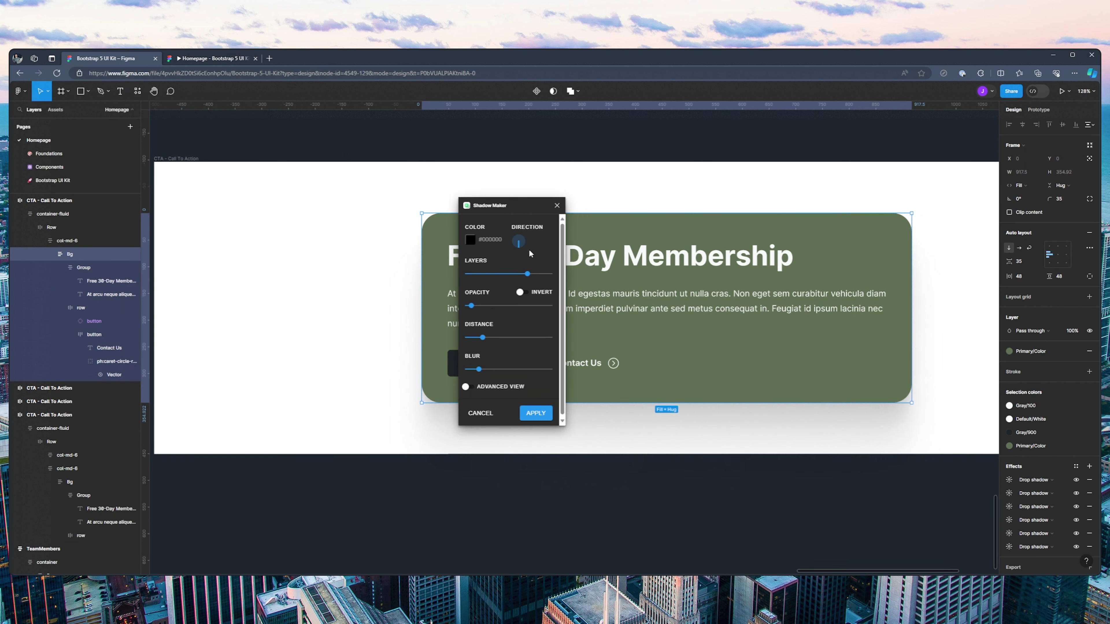
{"action": "left_click_drag", "start_coordinate": [525, 250], "coordinate": [523, 250]}
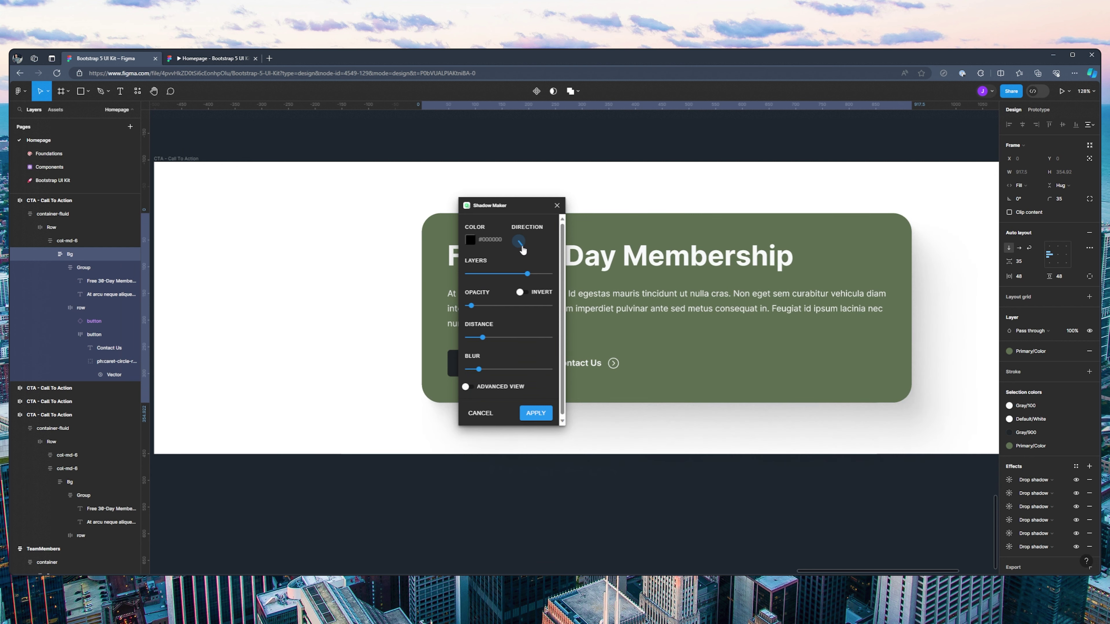
{"action": "left_click", "coordinate": [218, 59]}
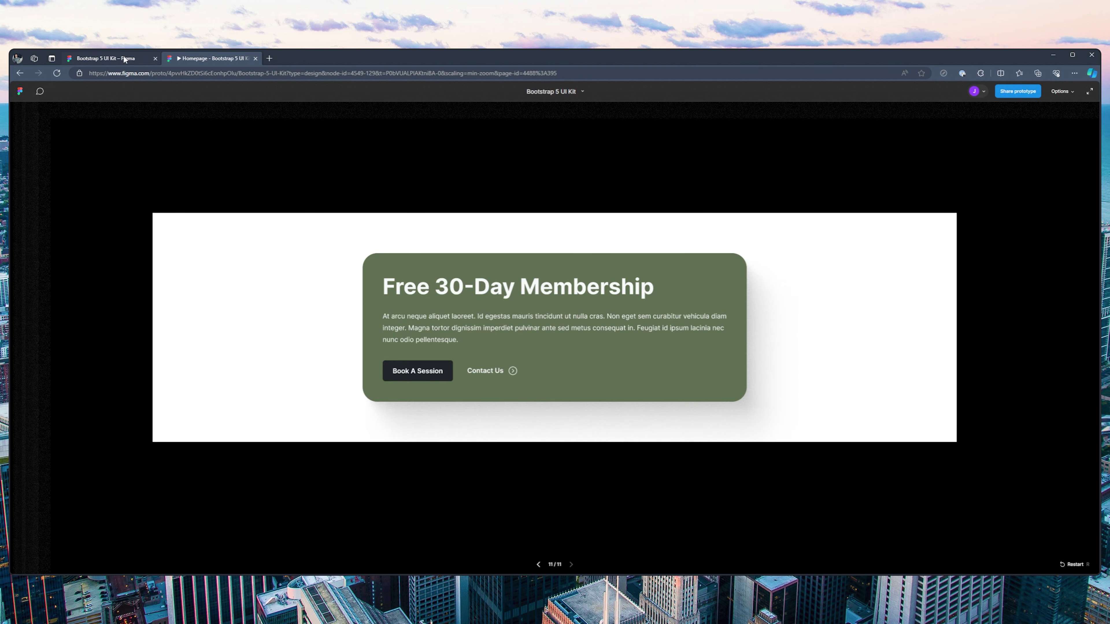
{"action": "left_click", "coordinate": [124, 57]}
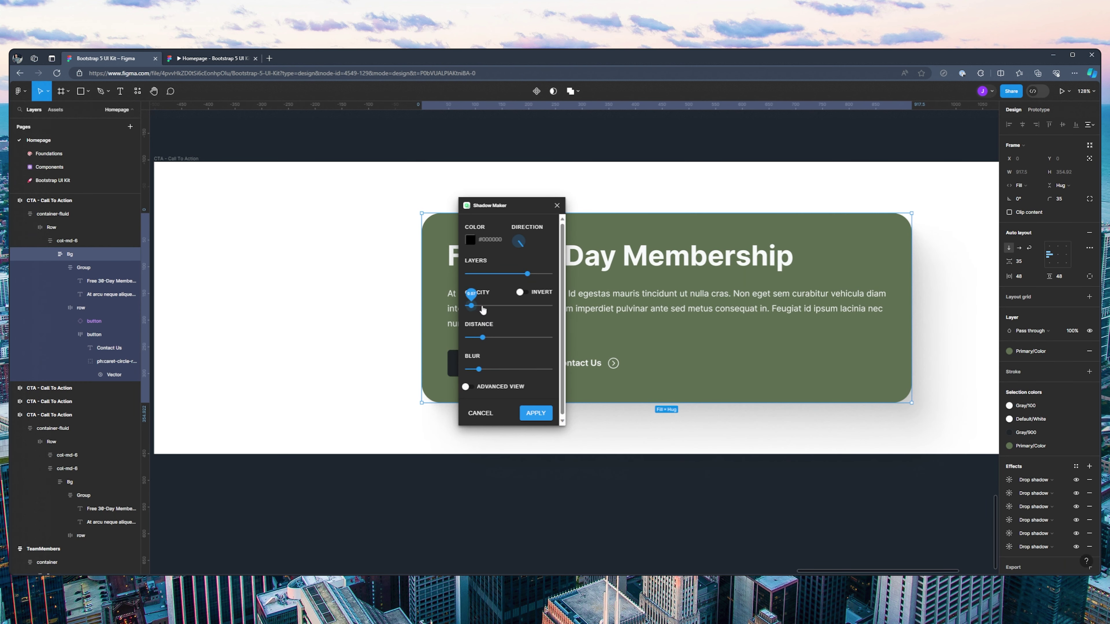
{"action": "left_click", "coordinate": [536, 413]}
- Review the row of four CTA variants and the homepage sections above them, from the sliders down to the team members
{"action": "scroll", "coordinate": [568, 315], "scroll_direction": "down", "scroll_amount": 6}
{"action": "scroll", "coordinate": [649, 362], "scroll_direction": "down", "scroll_amount": 3}
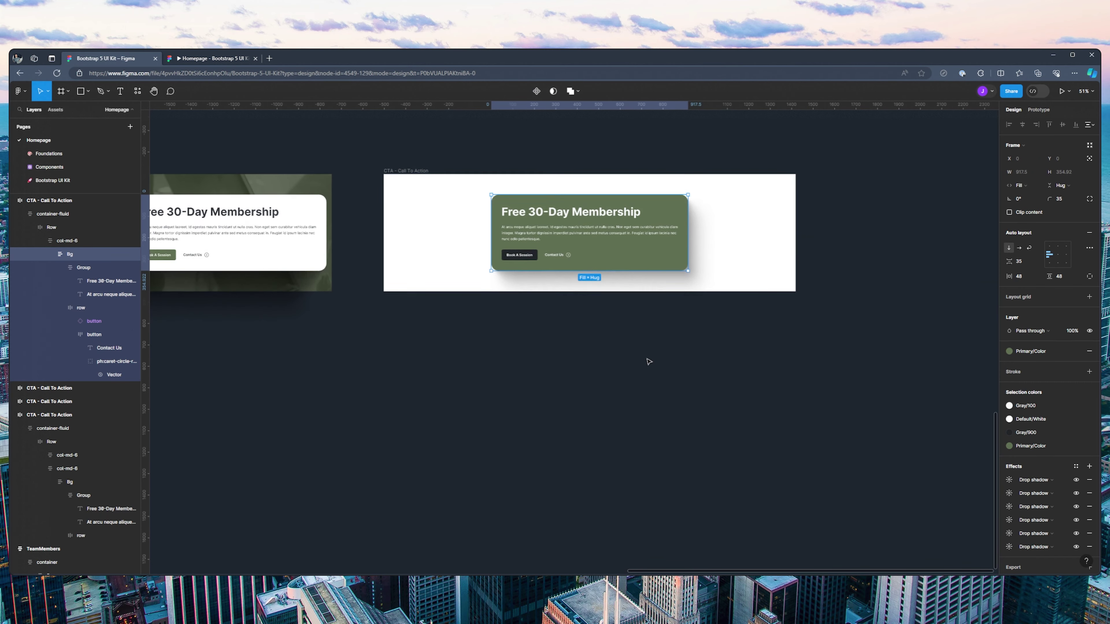
{"action": "scroll", "coordinate": [595, 338], "scroll_direction": "down", "scroll_amount": 5}
{"action": "left_click_drag", "start_coordinate": [477, 323], "coordinate": [704, 340]}
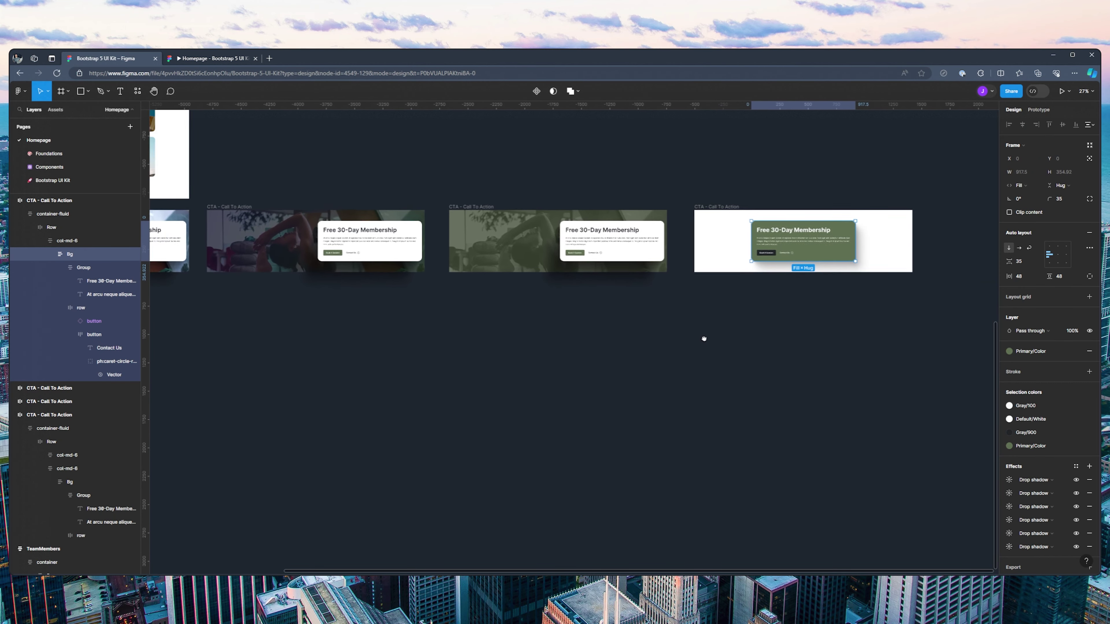
{"action": "scroll", "coordinate": [807, 349], "scroll_direction": "down", "scroll_amount": 2}
{"action": "scroll", "coordinate": [785, 350], "scroll_direction": "left", "scroll_amount": 2}
{"action": "scroll", "coordinate": [441, 351], "scroll_direction": "left", "scroll_amount": 3}
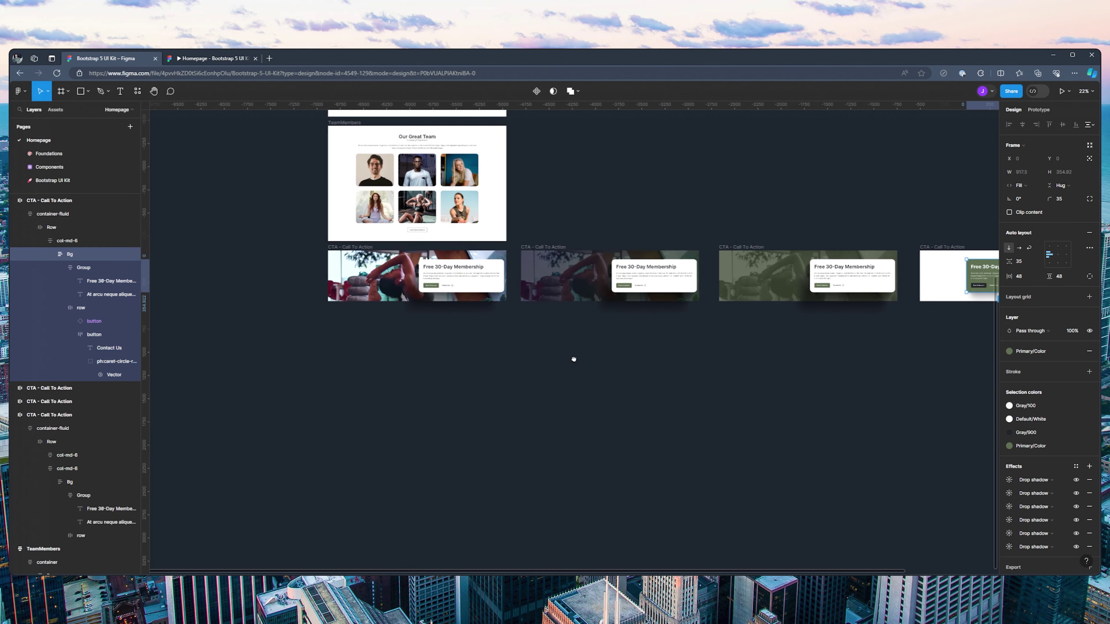
{"action": "scroll", "coordinate": [581, 364], "scroll_direction": "up", "scroll_amount": 10}
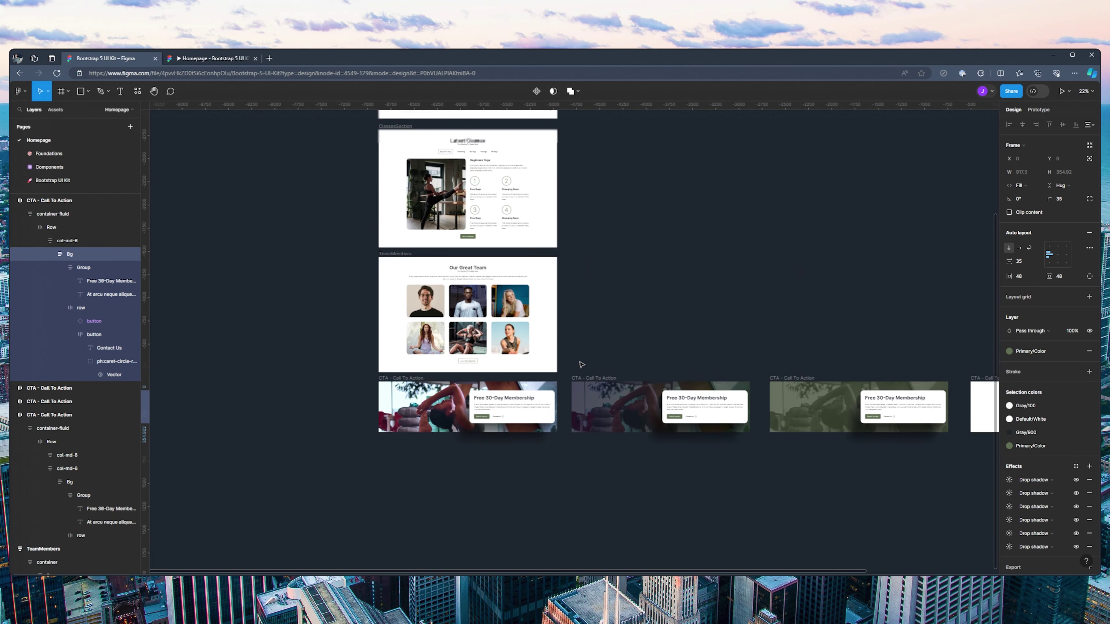
{"action": "scroll", "coordinate": [582, 364], "scroll_direction": "up", "scroll_amount": 1}
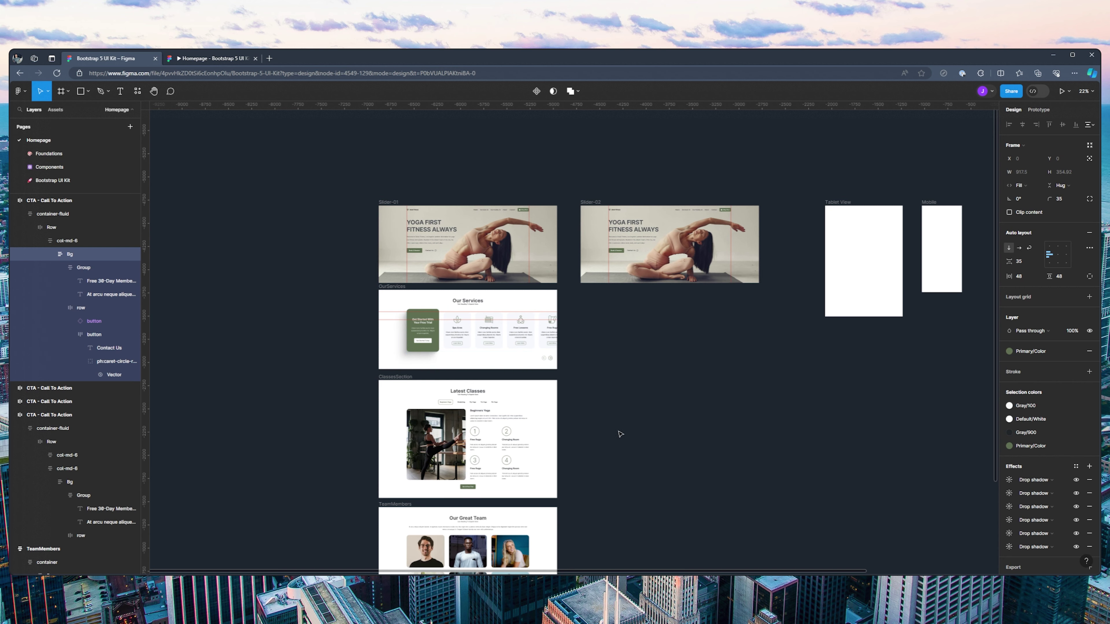
{"action": "scroll", "coordinate": [618, 432], "scroll_direction": "down", "scroll_amount": 3}
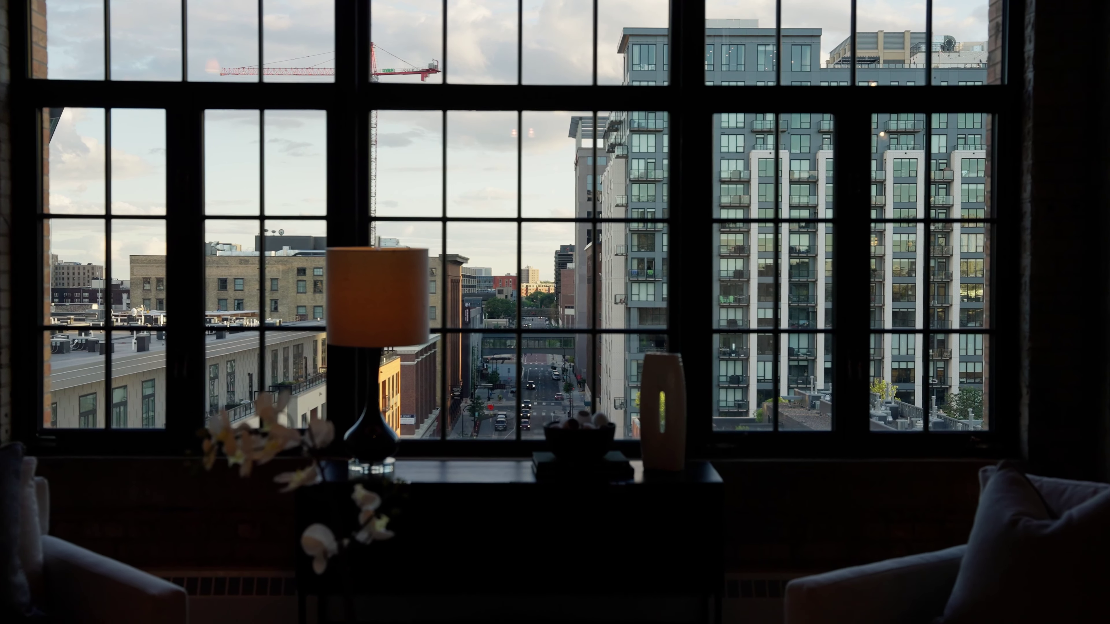